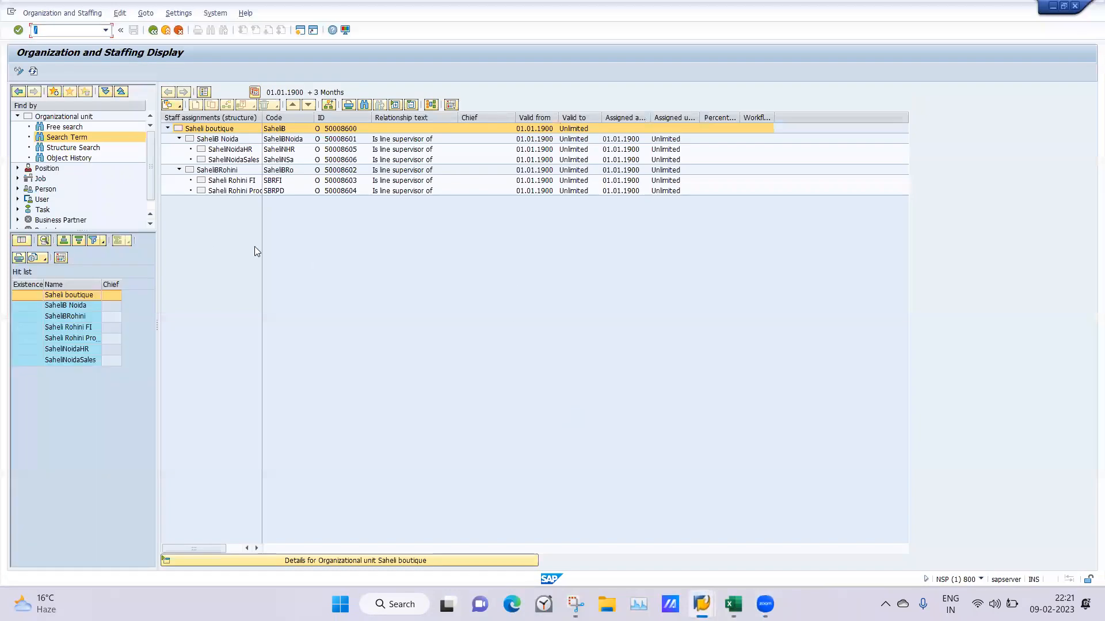
Leave the Organization and Staffing display and return to the SAP Easy Access menu with the command /n
{"action": "left_click", "coordinate": [464, 293]}
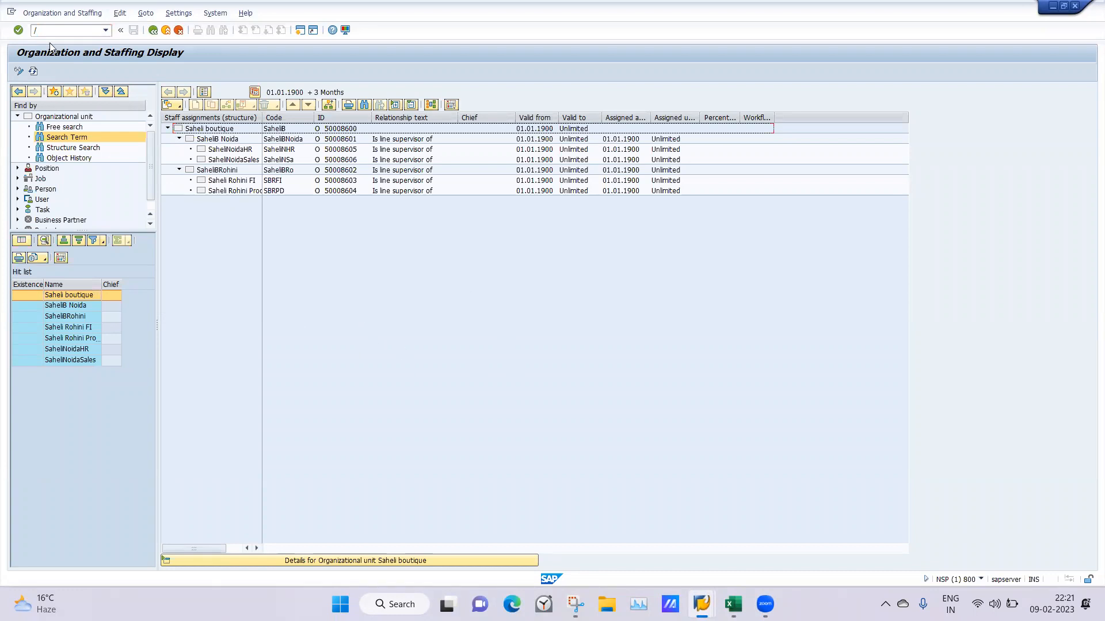
{"action": "left_click", "coordinate": [64, 31]}
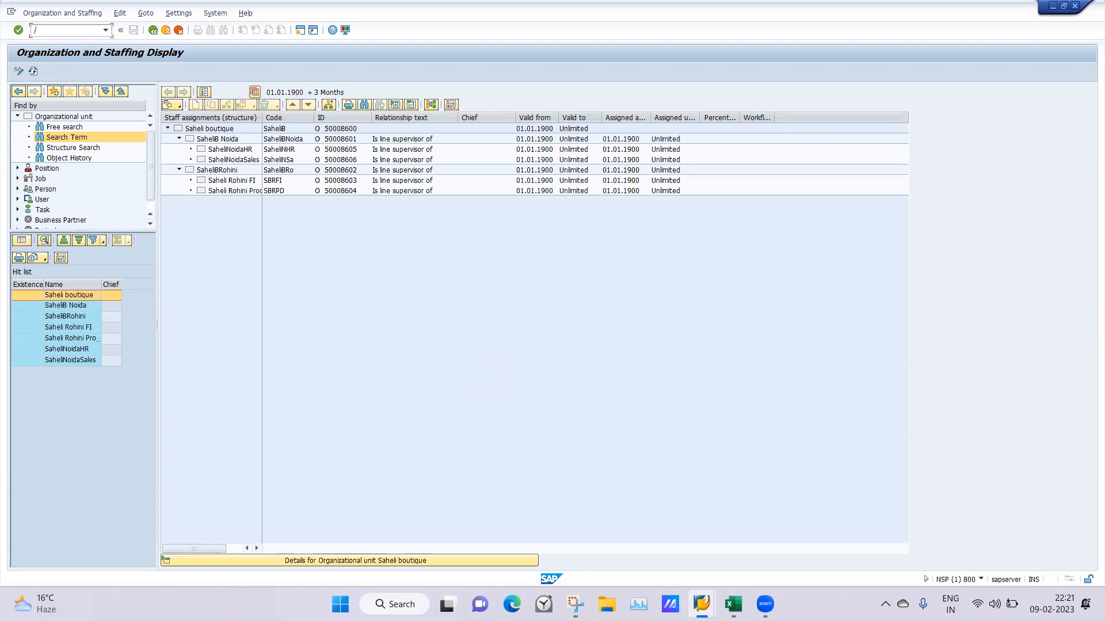
{"action": "type", "text": "/n"}
{"action": "key", "text": "Return"}
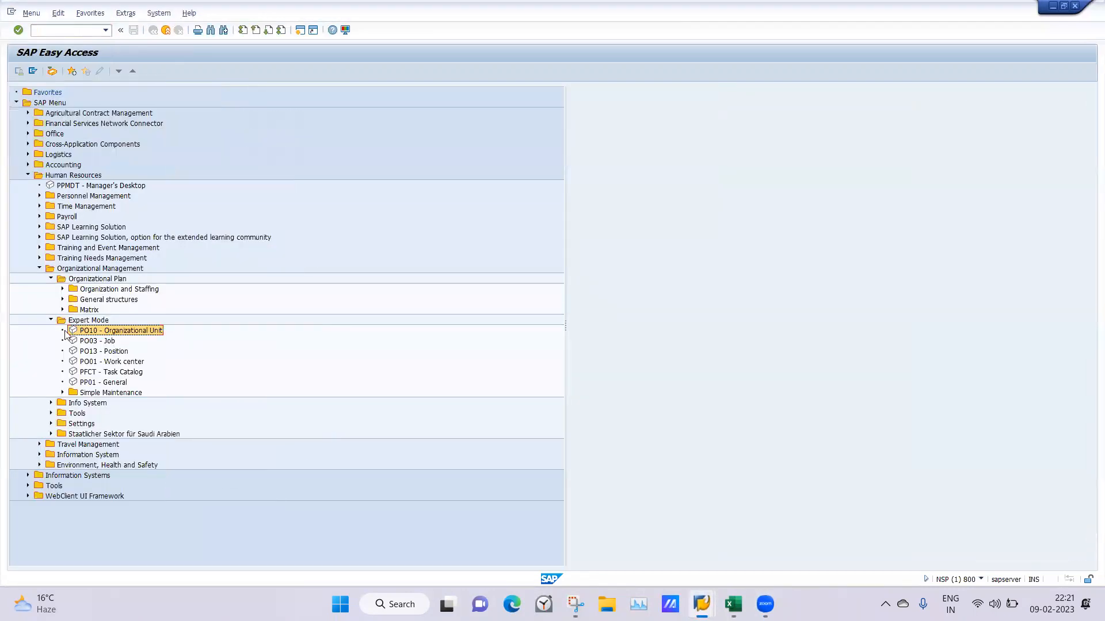
Open the Simple Maintenance display transaction PPOS_OLD and show the structural graphics for the Saheli boutique organizational unit
{"action": "left_click", "coordinate": [62, 392]}
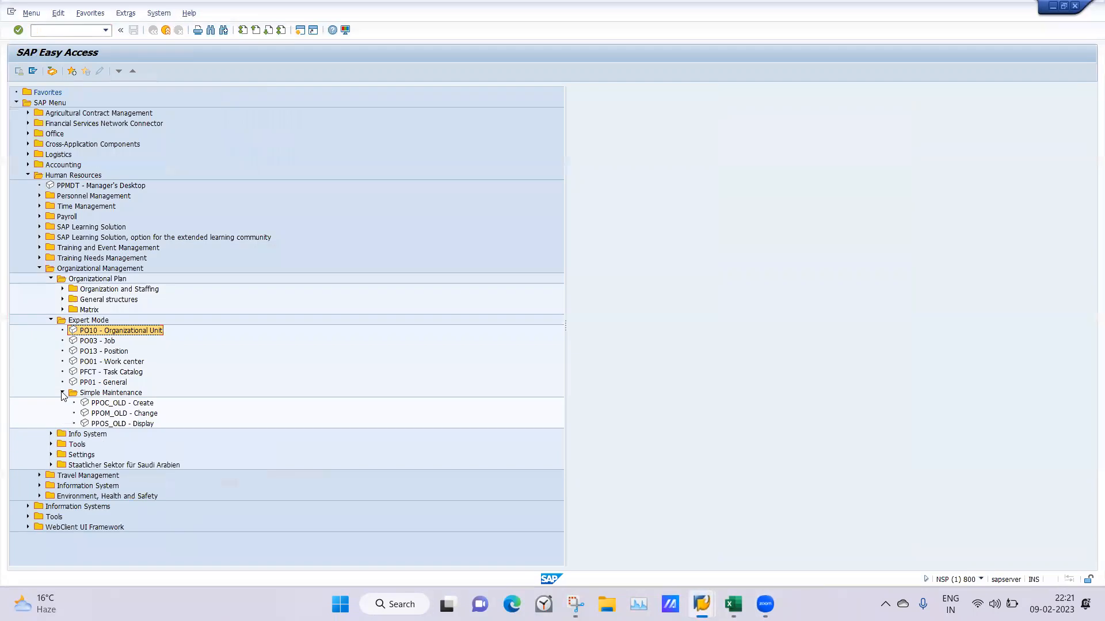
{"action": "double_click", "coordinate": [108, 424]}
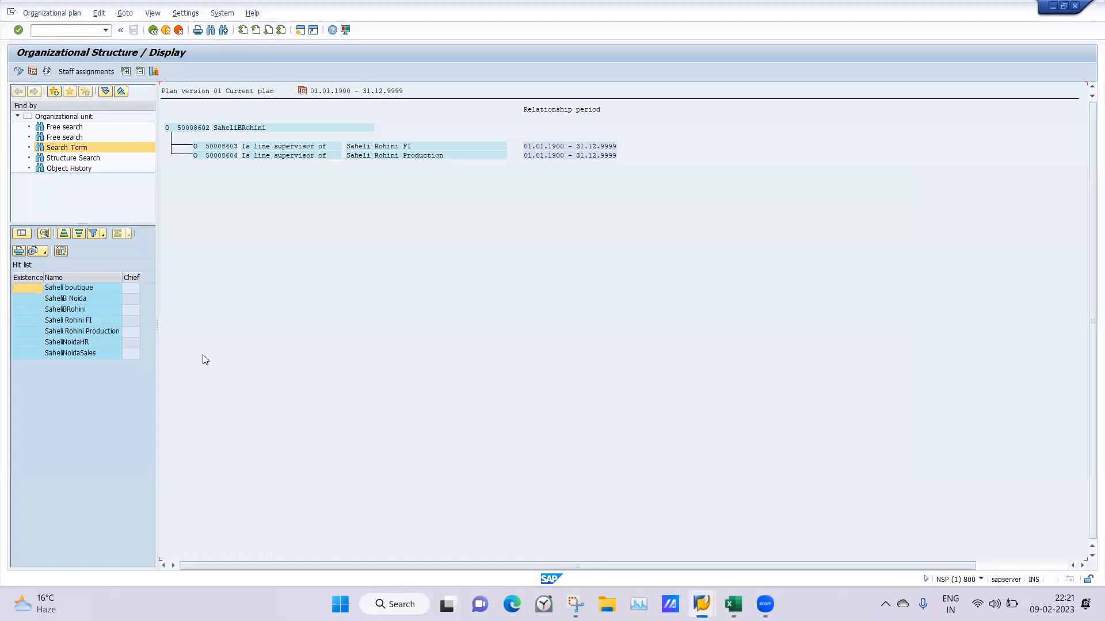
{"action": "double_click", "coordinate": [69, 286]}
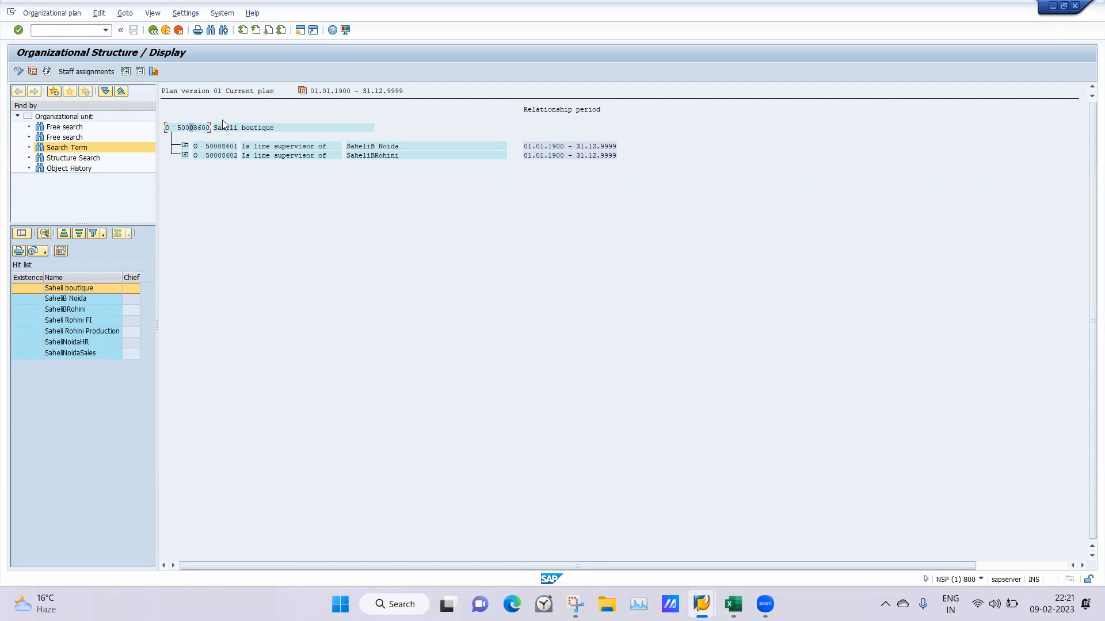
{"action": "left_click", "coordinate": [153, 71]}
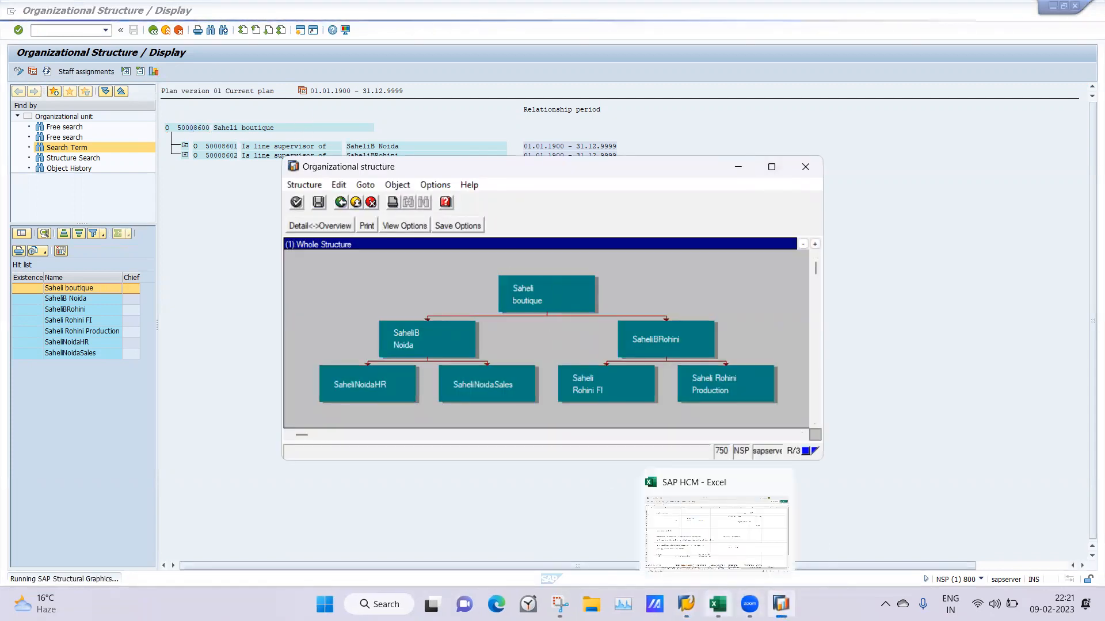
Switch to the SAP HCM workbook in Excel, open the Class 2 9FEB sheet, and close the organizational structure graphic
{"action": "left_click", "coordinate": [717, 604]}
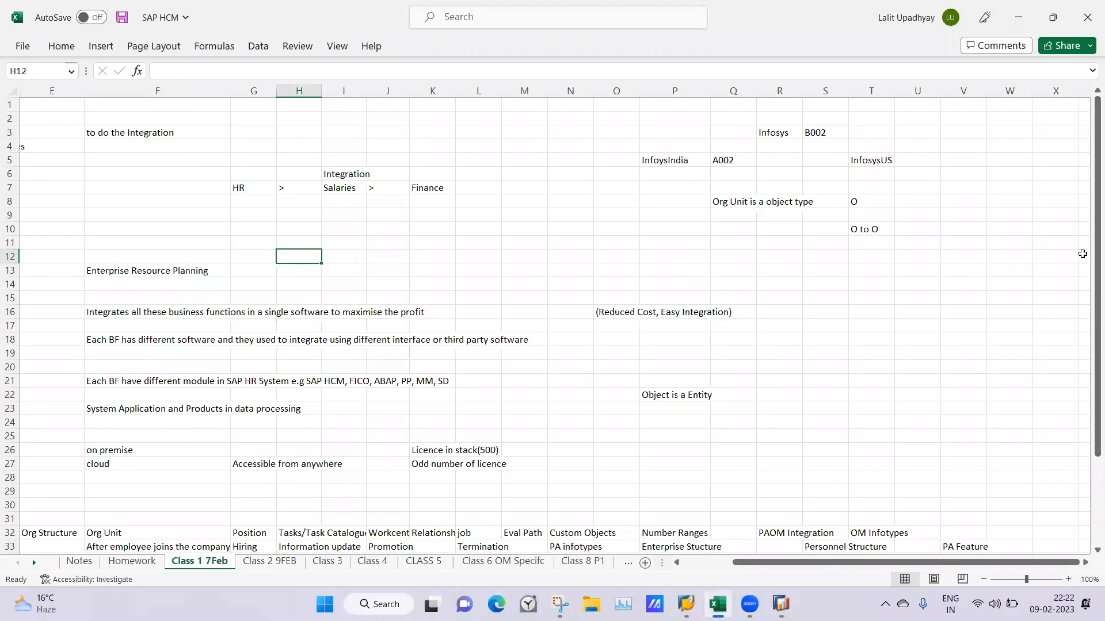
{"action": "left_click_drag", "start_coordinate": [1087, 272], "coordinate": [1088, 299]}
{"action": "scroll", "coordinate": [706, 565], "scroll_direction": "left", "scroll_amount": 4}
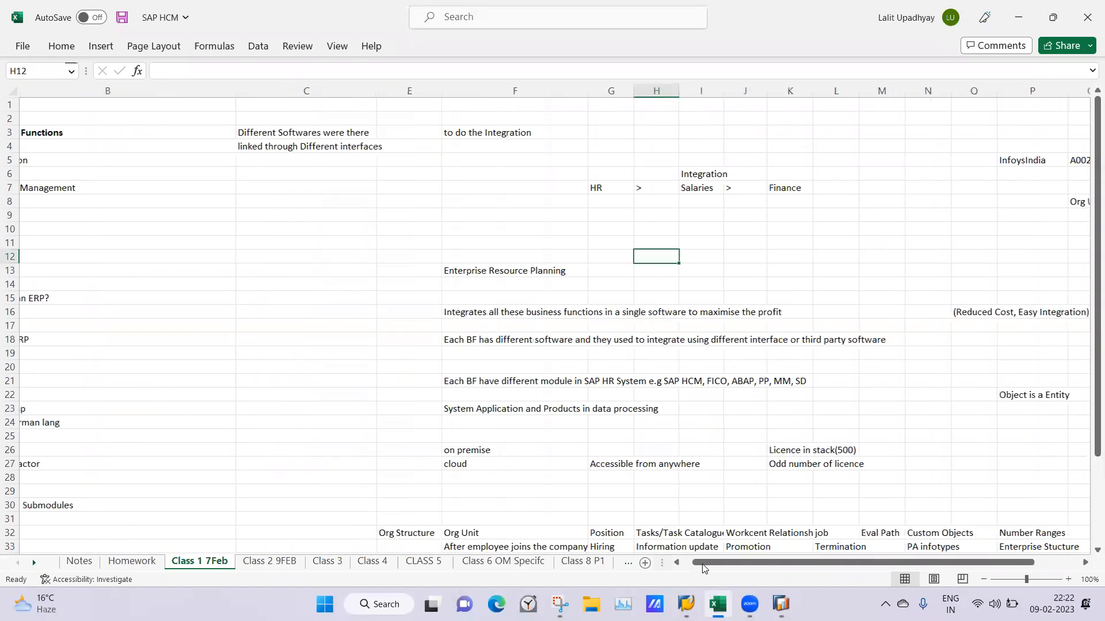
{"action": "left_click", "coordinate": [270, 561]}
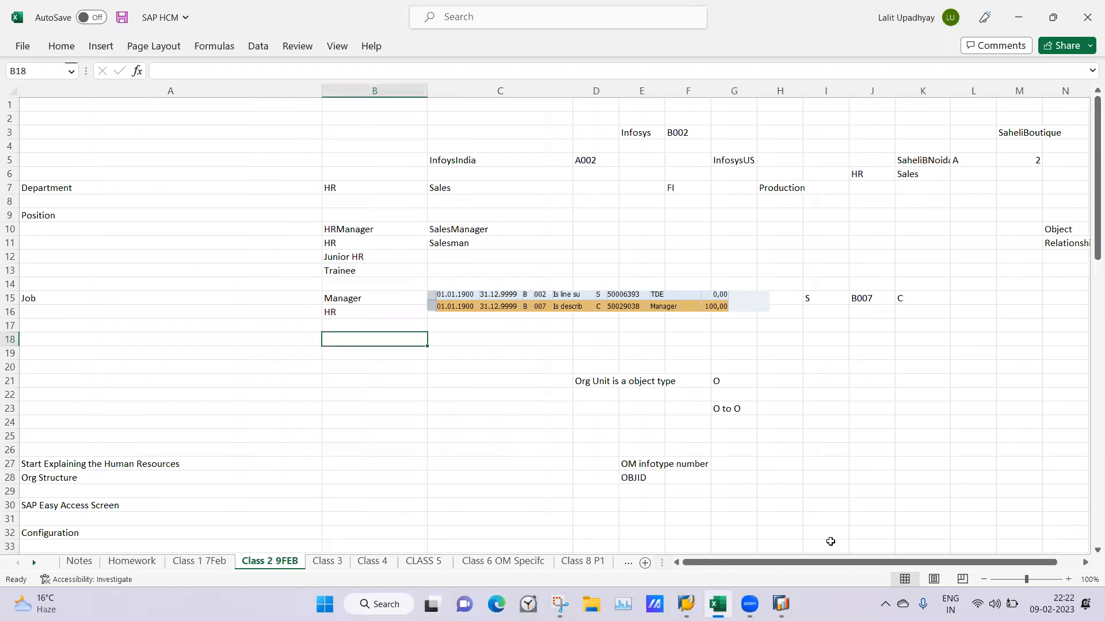
{"action": "left_click_drag", "start_coordinate": [837, 568], "coordinate": [859, 569]}
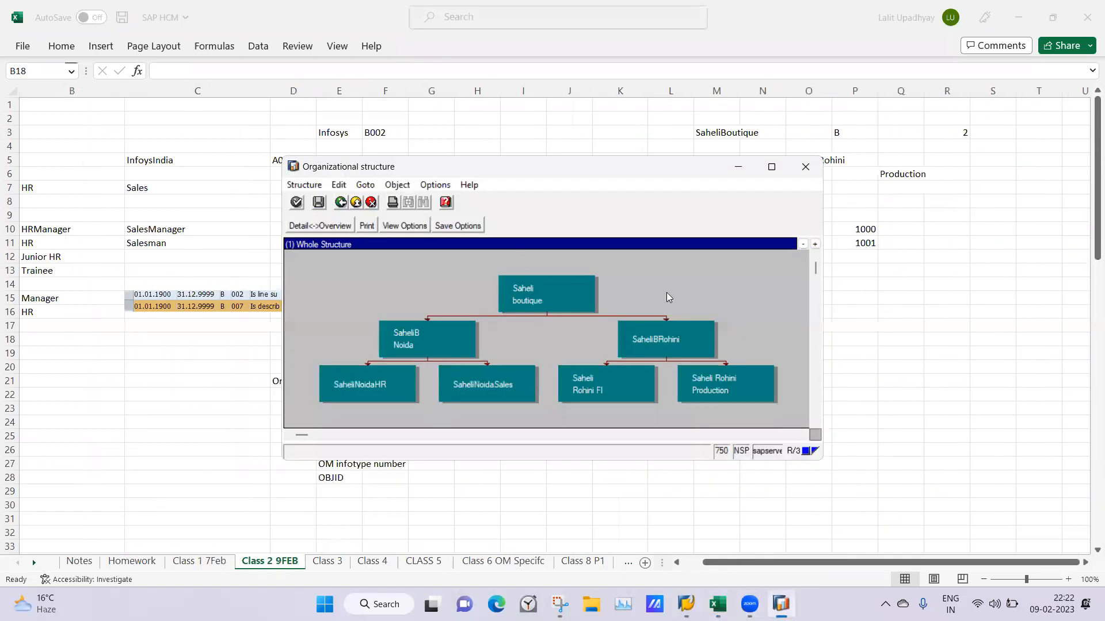
{"action": "left_click", "coordinate": [804, 168]}
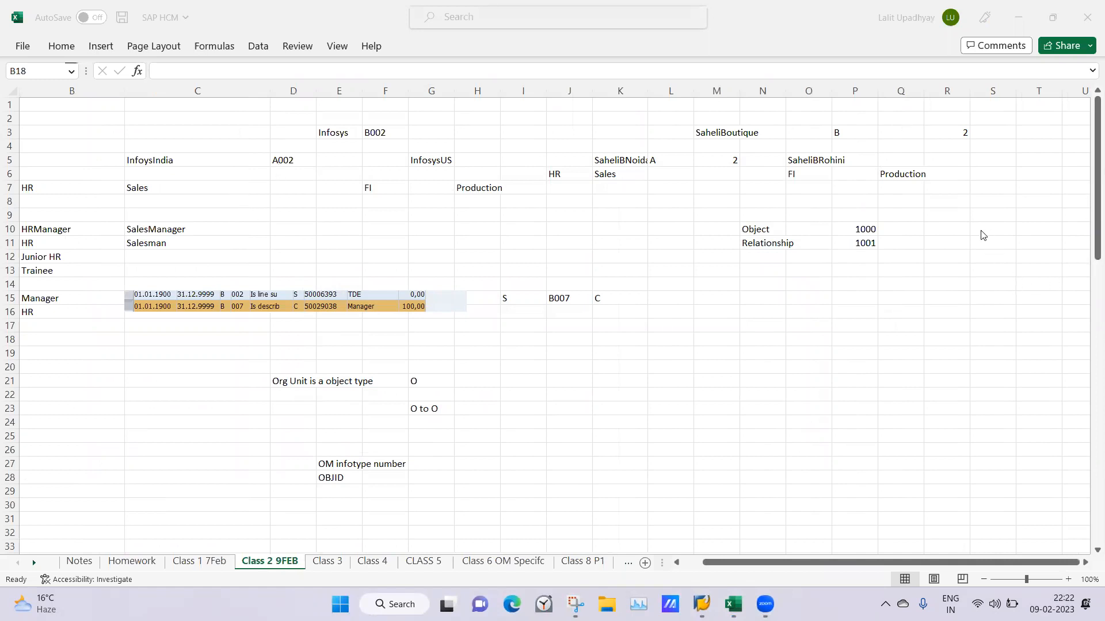
Enter A in cell R10 and B in cell R11, beside the Object and Relationship rows
{"action": "left_click", "coordinate": [955, 227]}
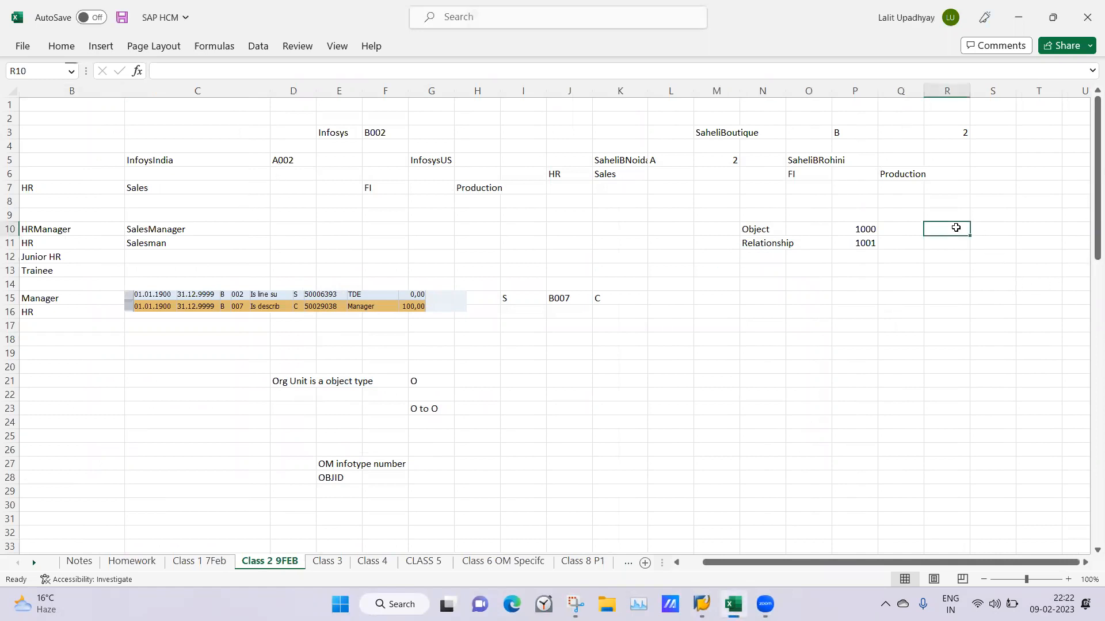
{"action": "type", "text": "A"}
{"action": "key", "text": "Return"}
{"action": "type", "text": "B"}
{"action": "key", "text": "Tab"}
Enter "Bottom To Top" in cell S10 as the meaning of relationship A
{"action": "left_click", "coordinate": [989, 229]}
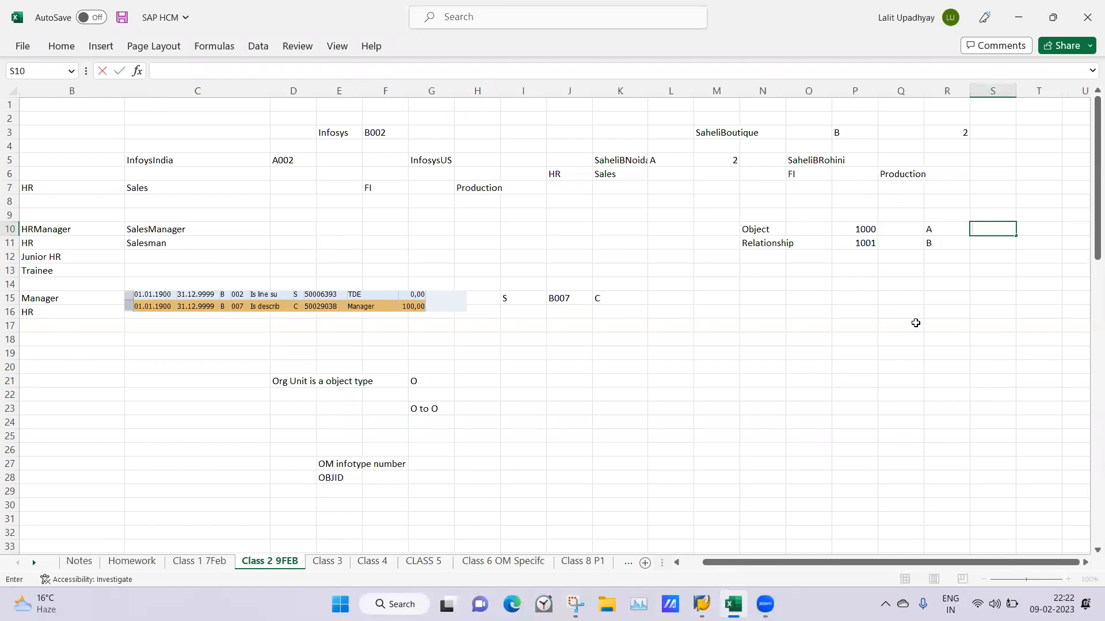
{"action": "left_click", "coordinate": [915, 324]}
{"action": "left_click", "coordinate": [986, 235]}
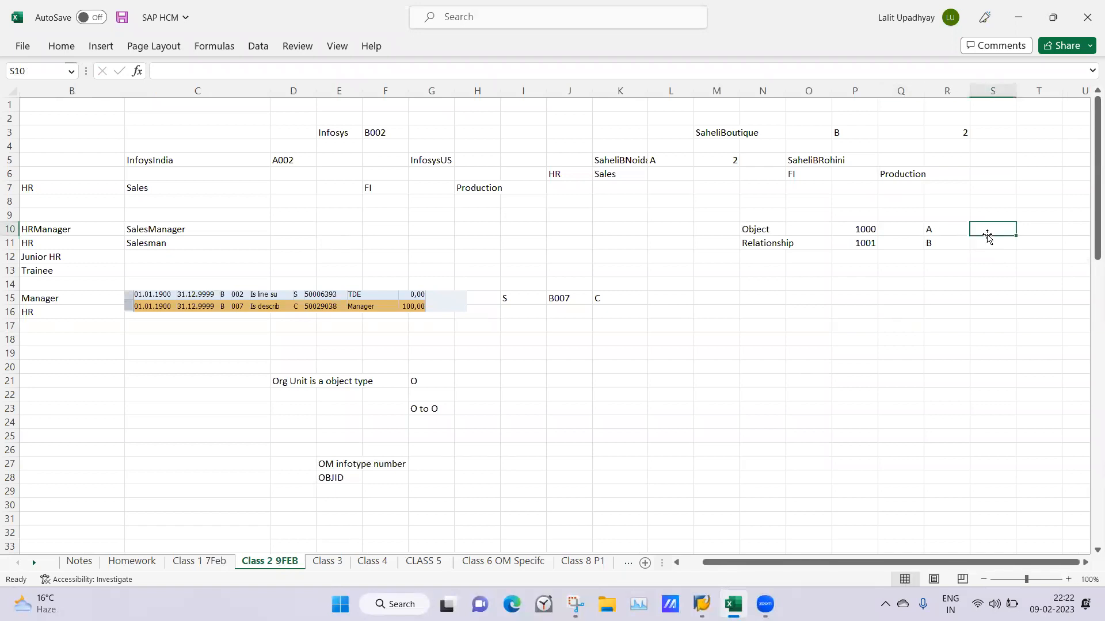
{"action": "type", "text": "Bottom T"}
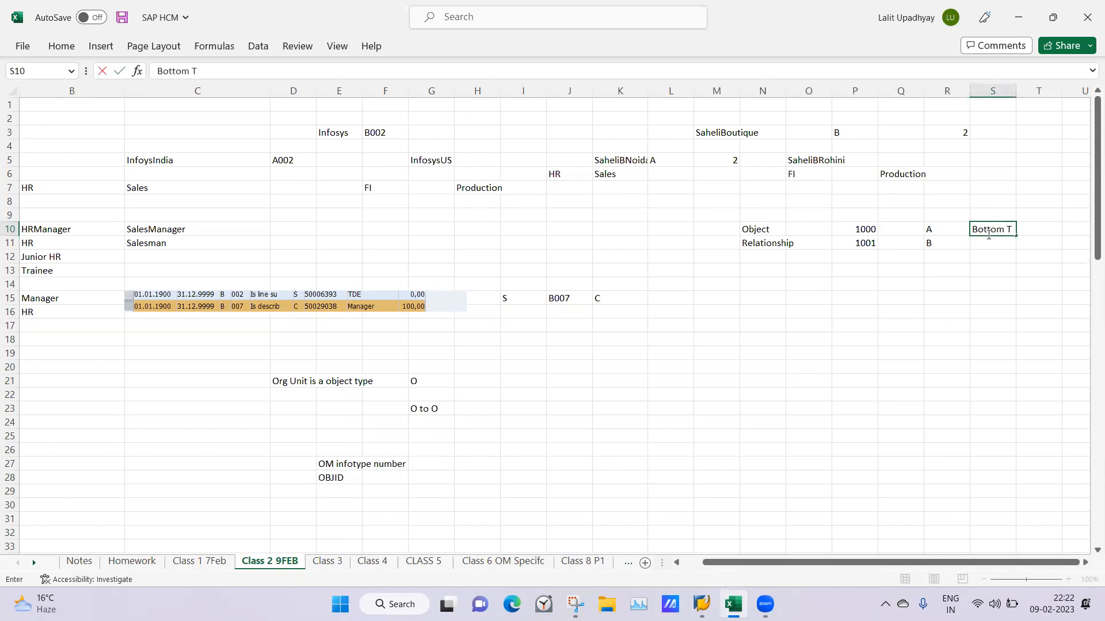
{"action": "type", "text": "o Top"}
{"action": "left_click", "coordinate": [988, 243]}
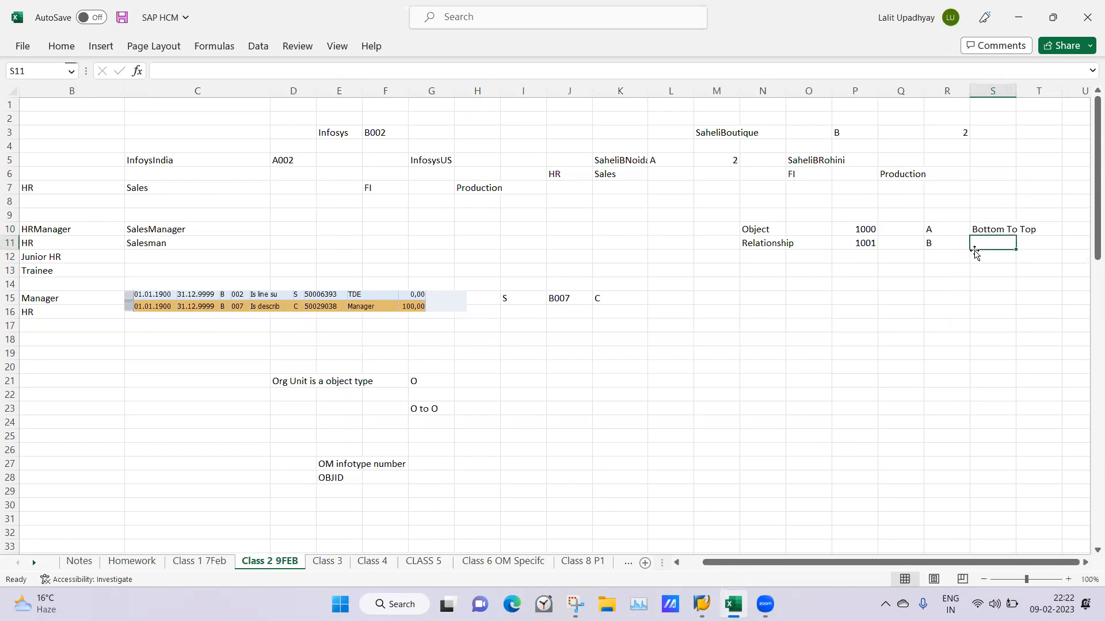
Enter "Top to Bottom" in cell S11 as the meaning of relationship B
{"action": "left_click", "coordinate": [1006, 281]}
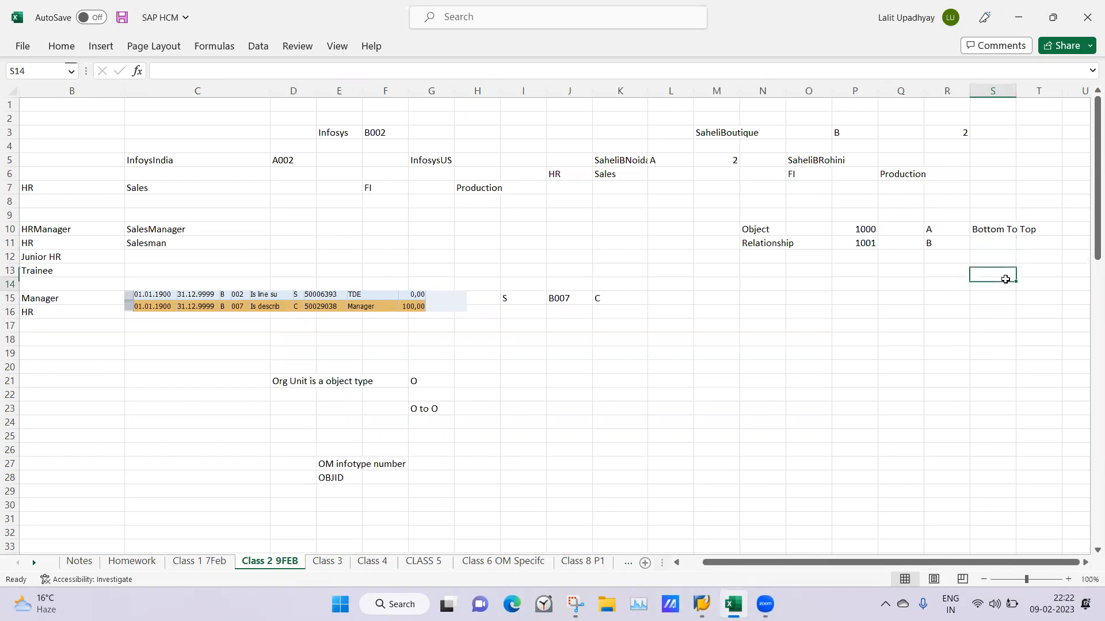
{"action": "left_click", "coordinate": [991, 246]}
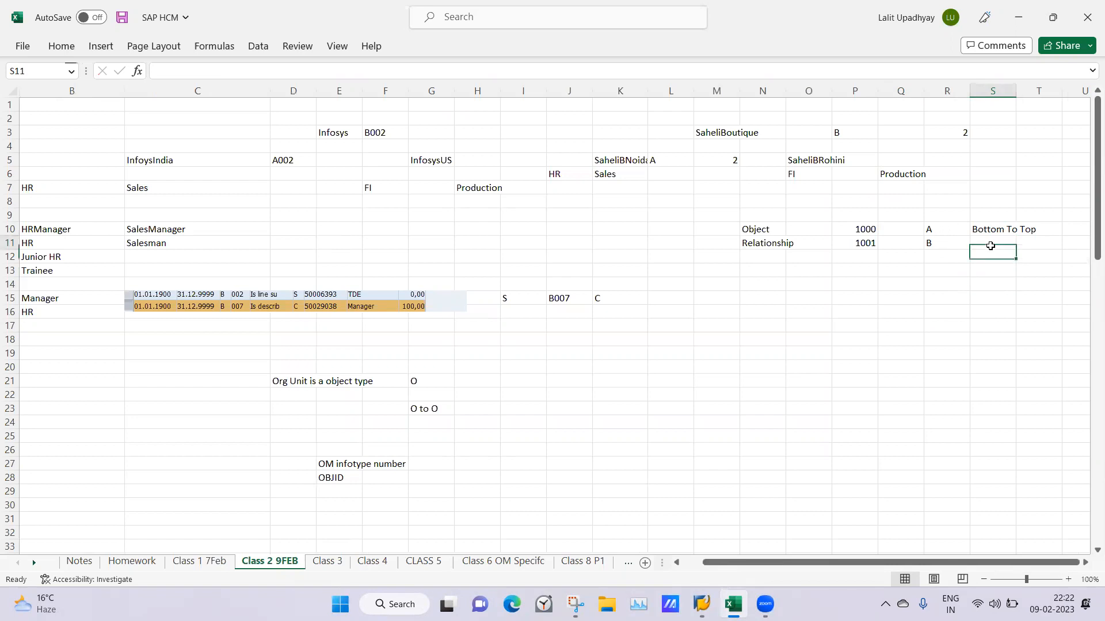
{"action": "double_click", "coordinate": [991, 246]}
{"action": "type", "text": "Top to"}
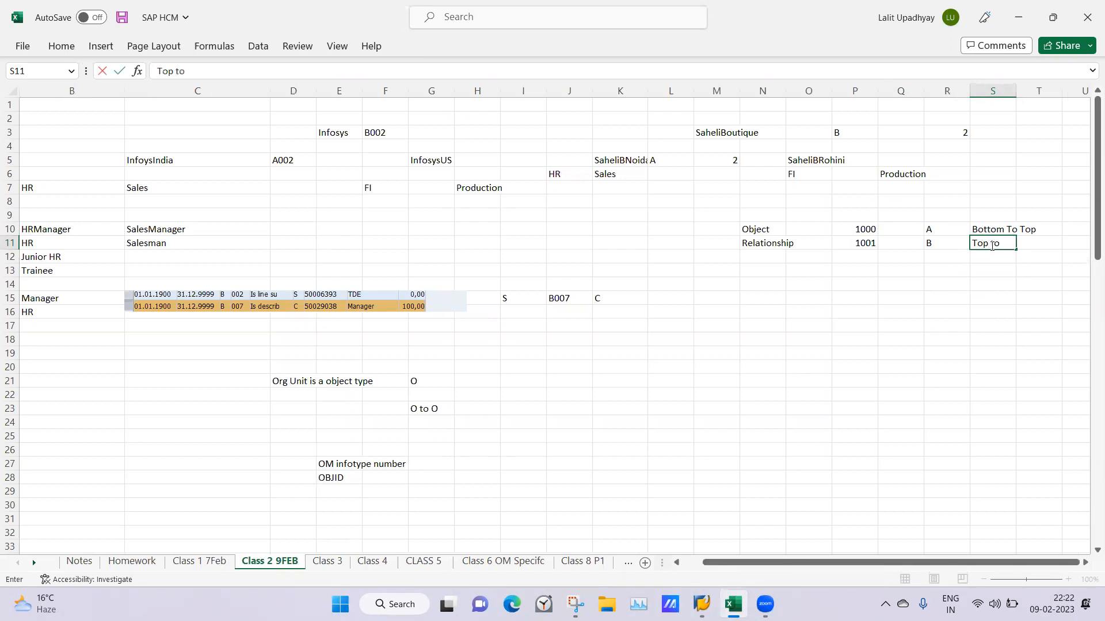
{"action": "type", "text": " Bottom"}
{"action": "left_click", "coordinate": [770, 355]}
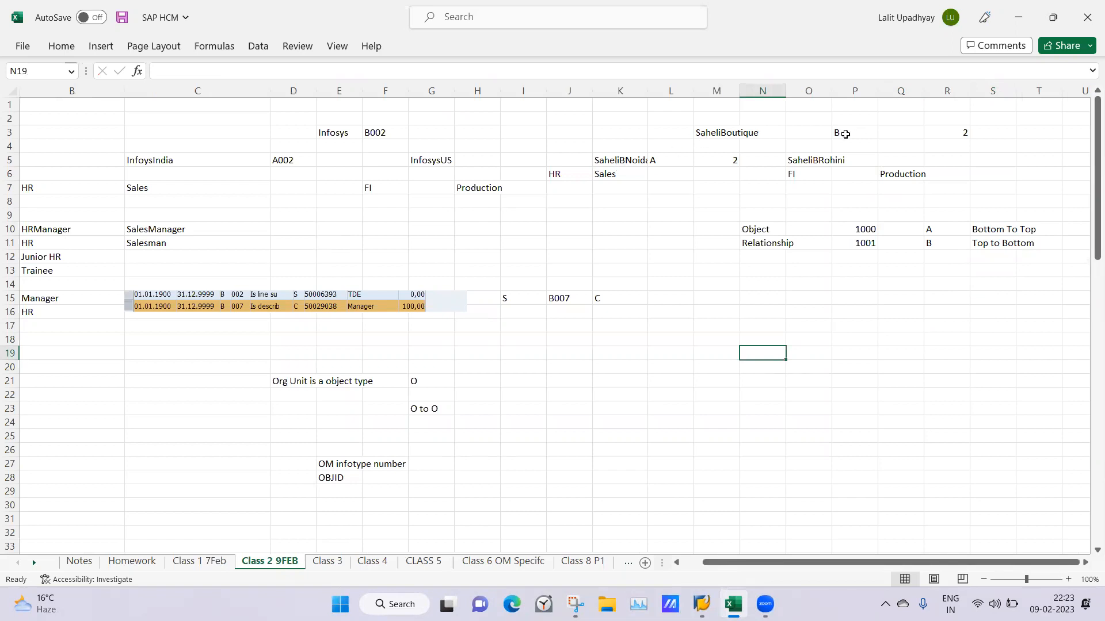
Review the relationship letter beside SaheliBoutique, and the HR department with the positions listed beneath it
{"action": "left_click", "coordinate": [845, 134]}
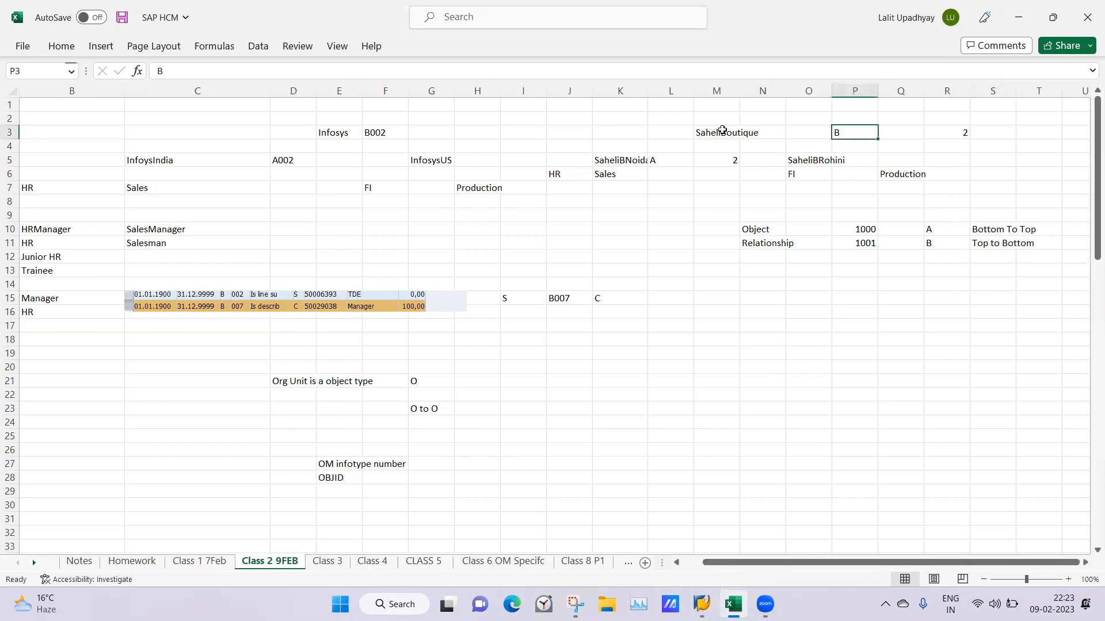
{"action": "left_click", "coordinate": [742, 315]}
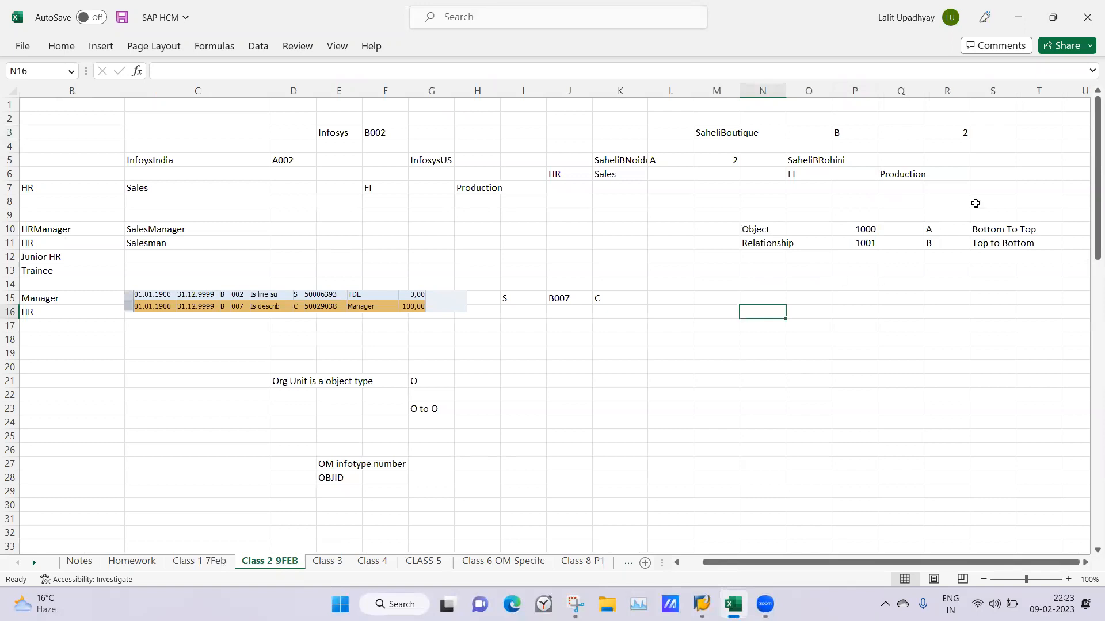
{"action": "left_click_drag", "start_coordinate": [879, 562], "coordinate": [776, 565]}
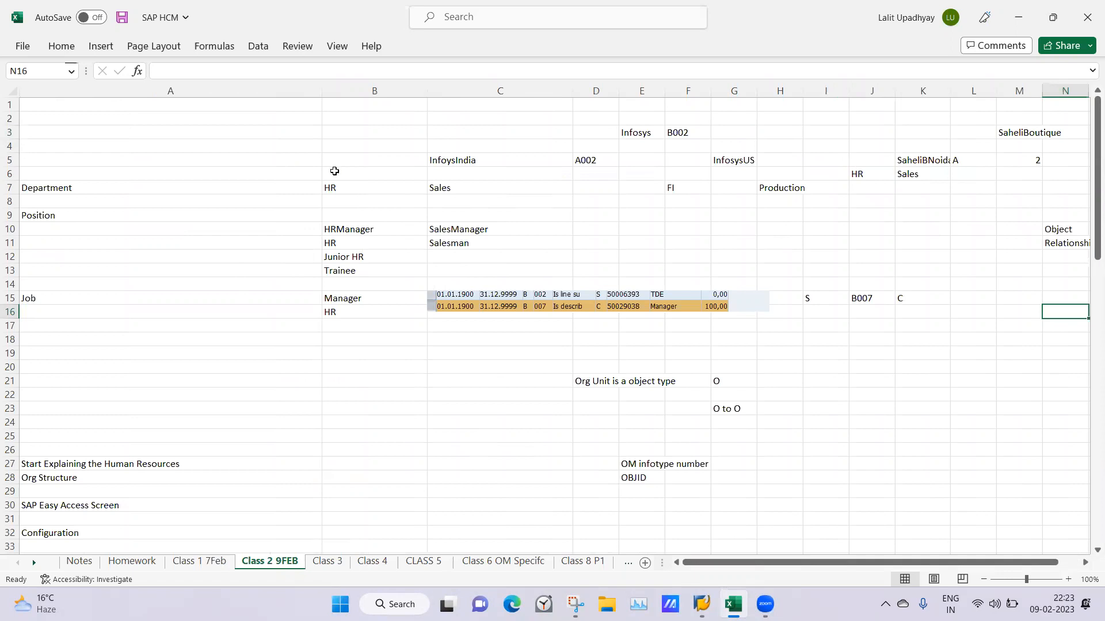
{"action": "left_click", "coordinate": [366, 190]}
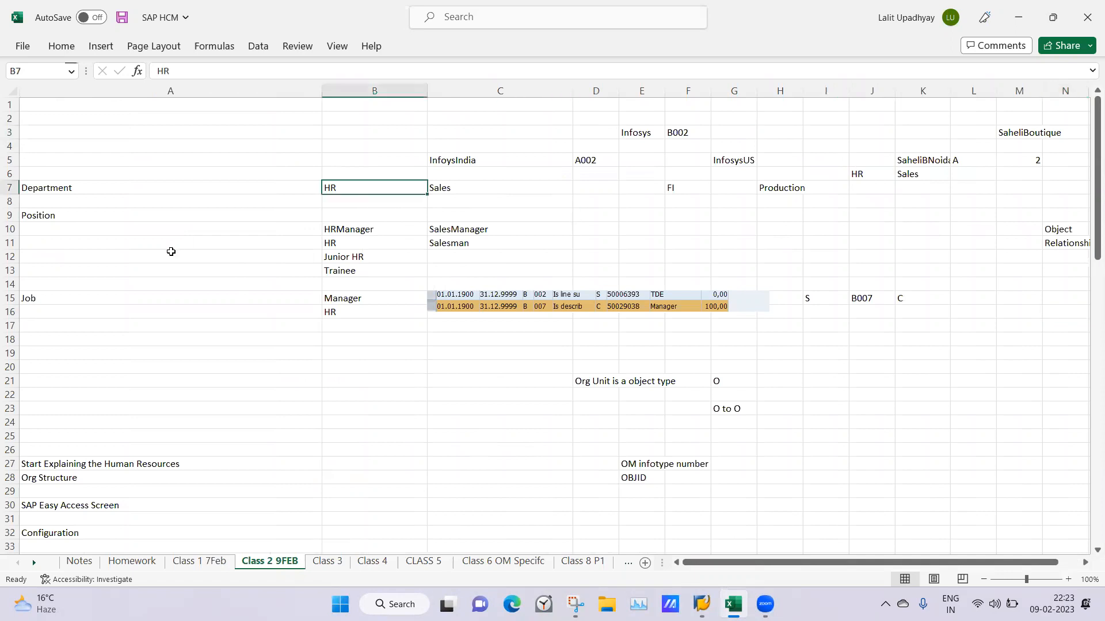
{"action": "left_click", "coordinate": [347, 239]}
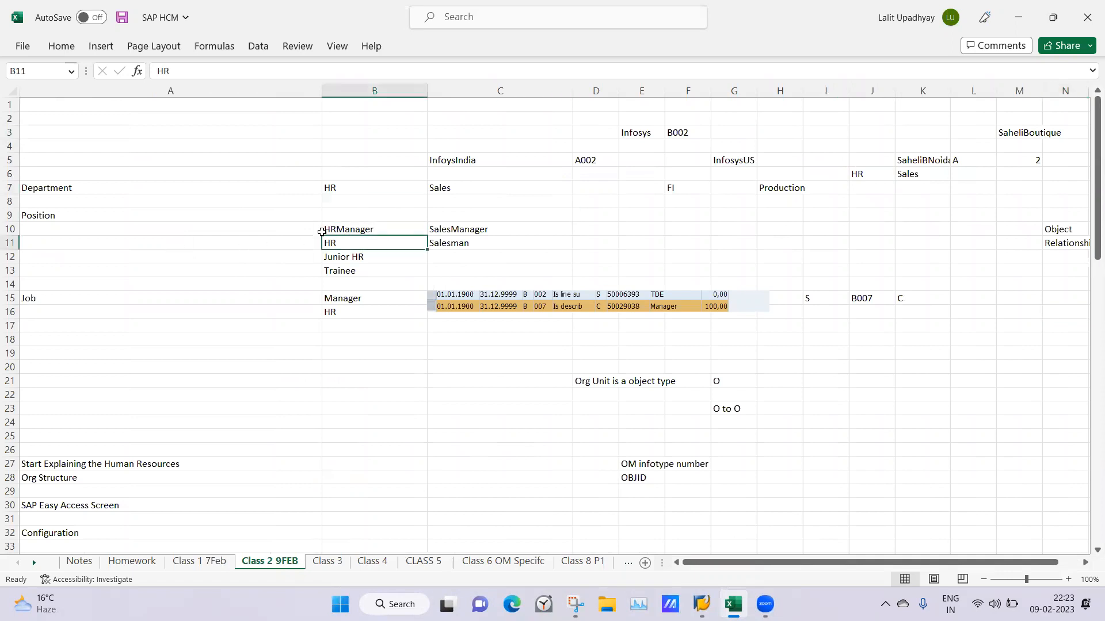
{"action": "left_click", "coordinate": [207, 239]}
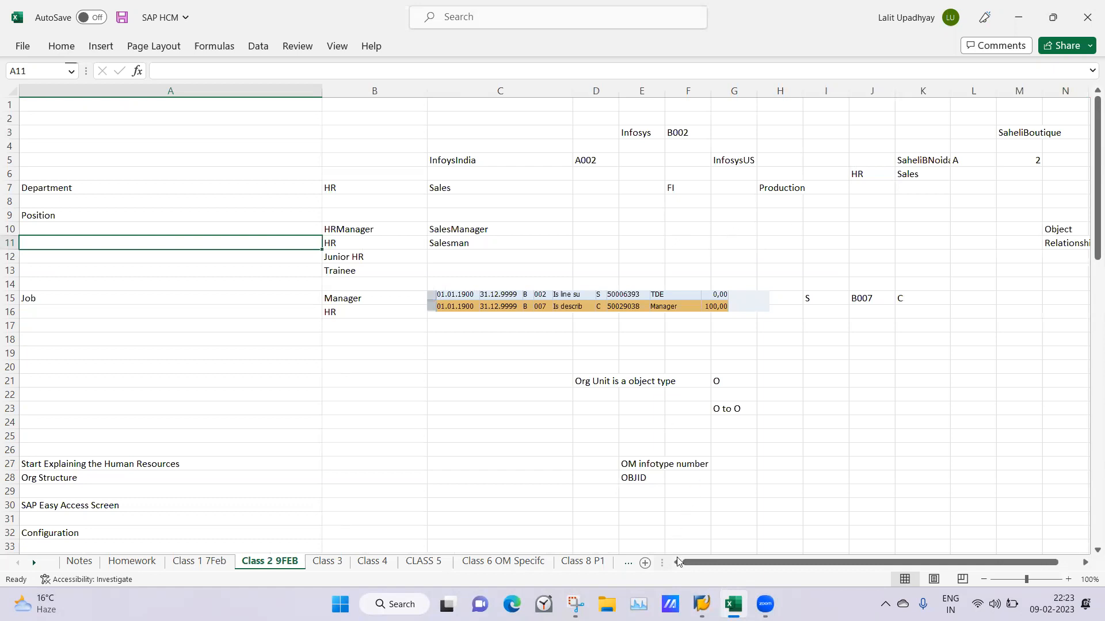
{"action": "left_click", "coordinate": [338, 379]}
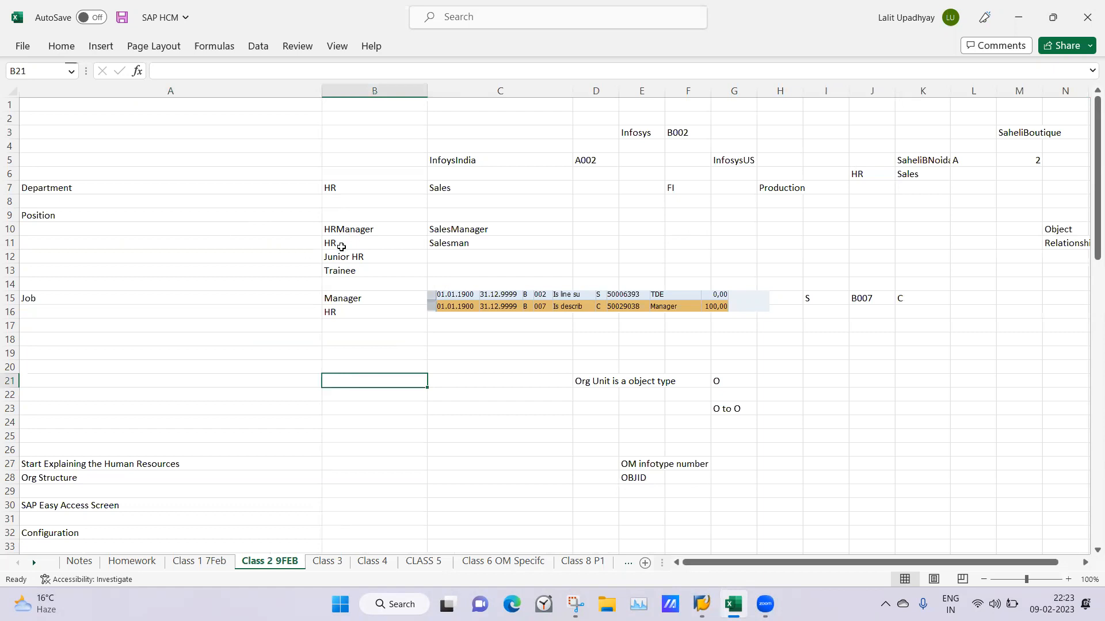
Examine the positions under the Sales department and compare them with the position rows for HR, FI and Production
{"action": "left_click", "coordinate": [443, 189]}
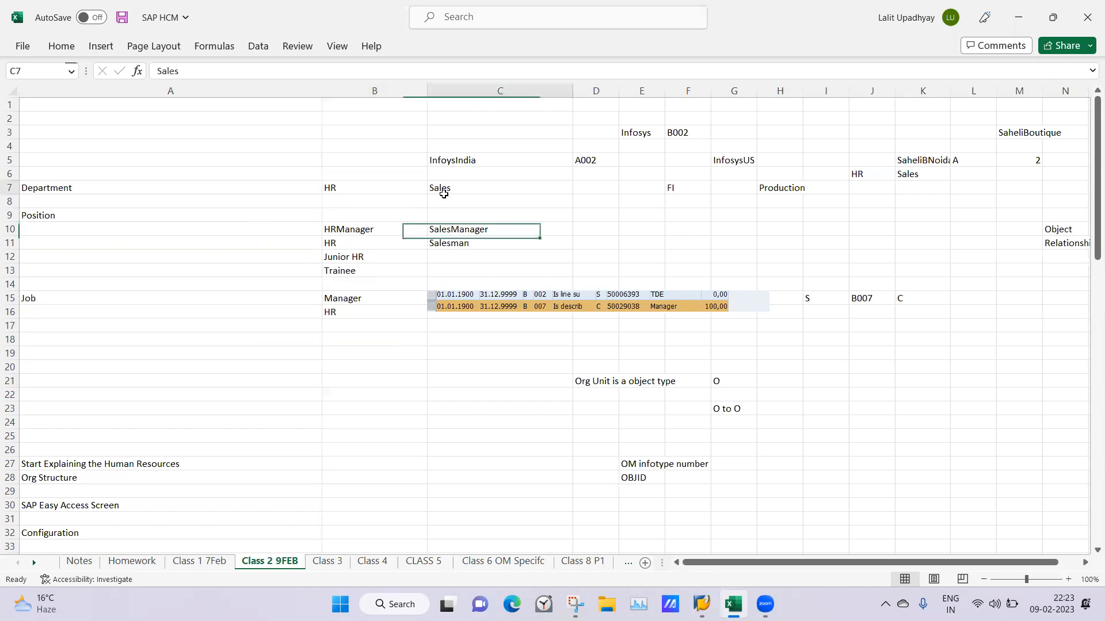
{"action": "left_click", "coordinate": [446, 225]}
{"action": "key", "text": "Down"}
{"action": "key", "text": "Down"}
{"action": "key", "text": "Down"}
{"action": "key", "text": "Up"}
{"action": "key", "text": "Up"}
{"action": "key", "text": "Up"}
{"action": "key", "text": "Down"}
{"action": "key", "text": "Down"}
{"action": "key", "text": "Down"}
{"action": "key", "text": "Down"}
{"action": "key", "text": "Up"}
{"action": "key", "text": "Up"}
{"action": "key", "text": "Up"}
{"action": "key", "text": "Up"}
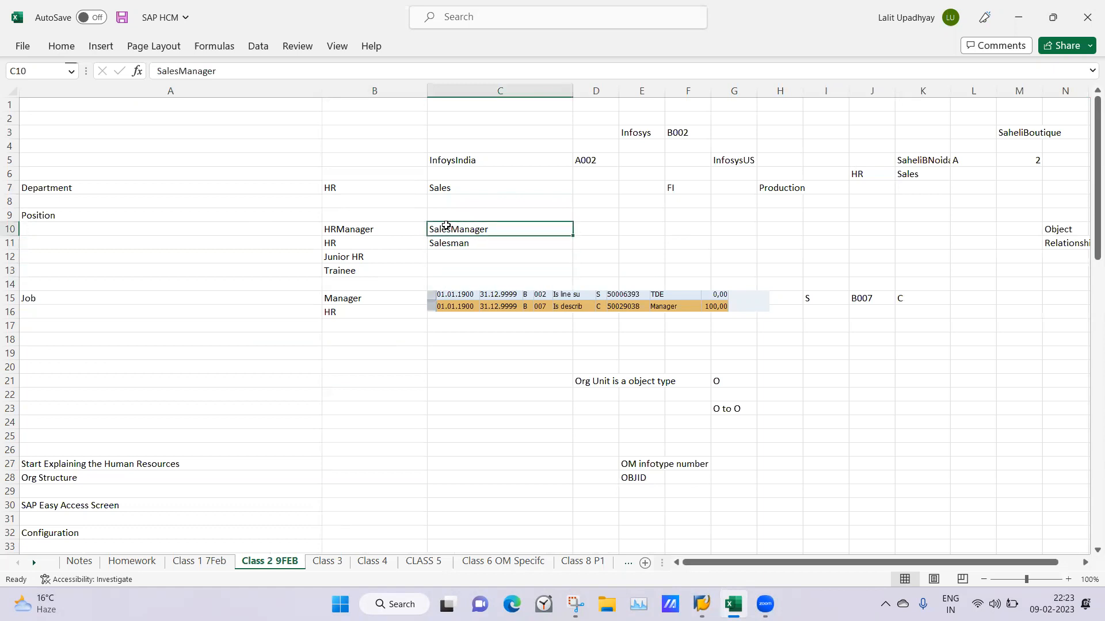
{"action": "key", "text": "Right"}
{"action": "key", "text": "Right"}
{"action": "key", "text": "Right"}
{"action": "key", "text": "Down"}
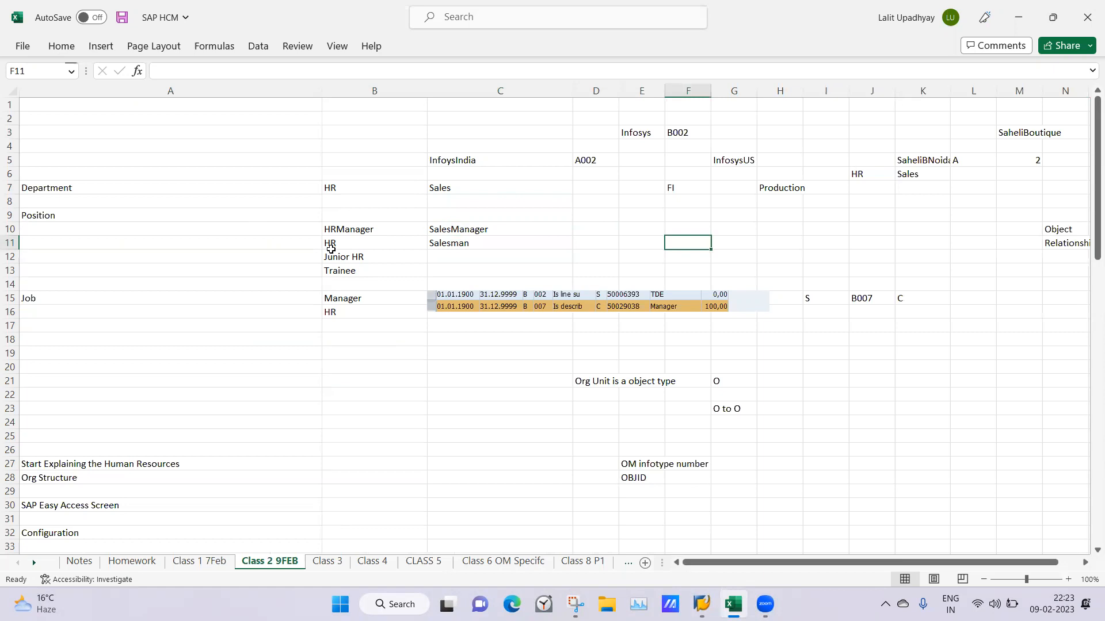
{"action": "left_click", "coordinate": [348, 230]}
{"action": "left_click", "coordinate": [460, 229]}
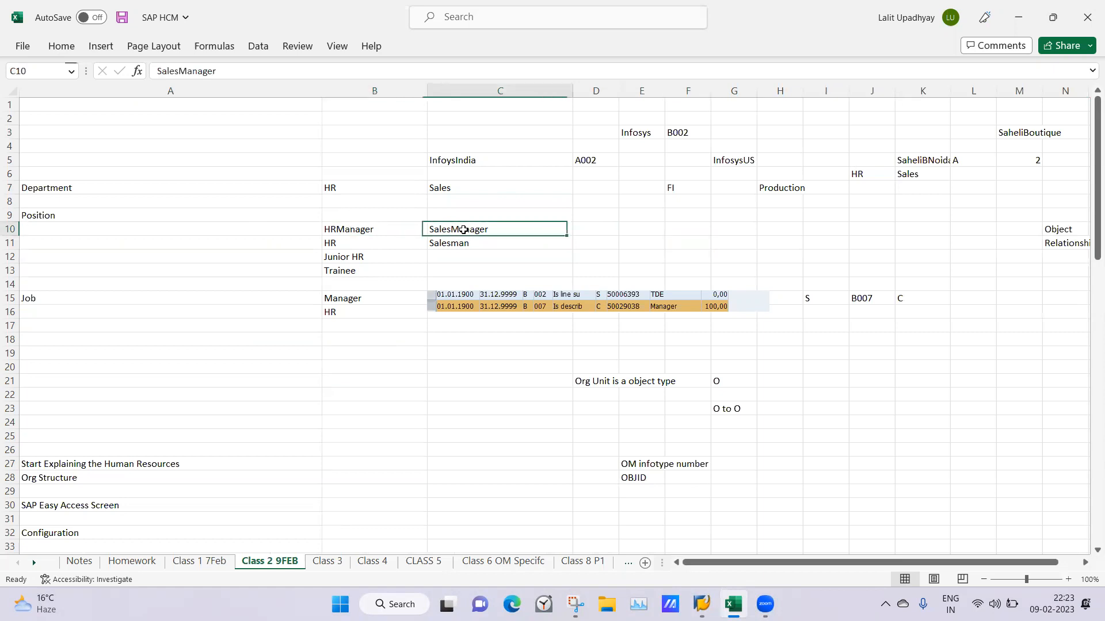
{"action": "left_click", "coordinate": [627, 225]}
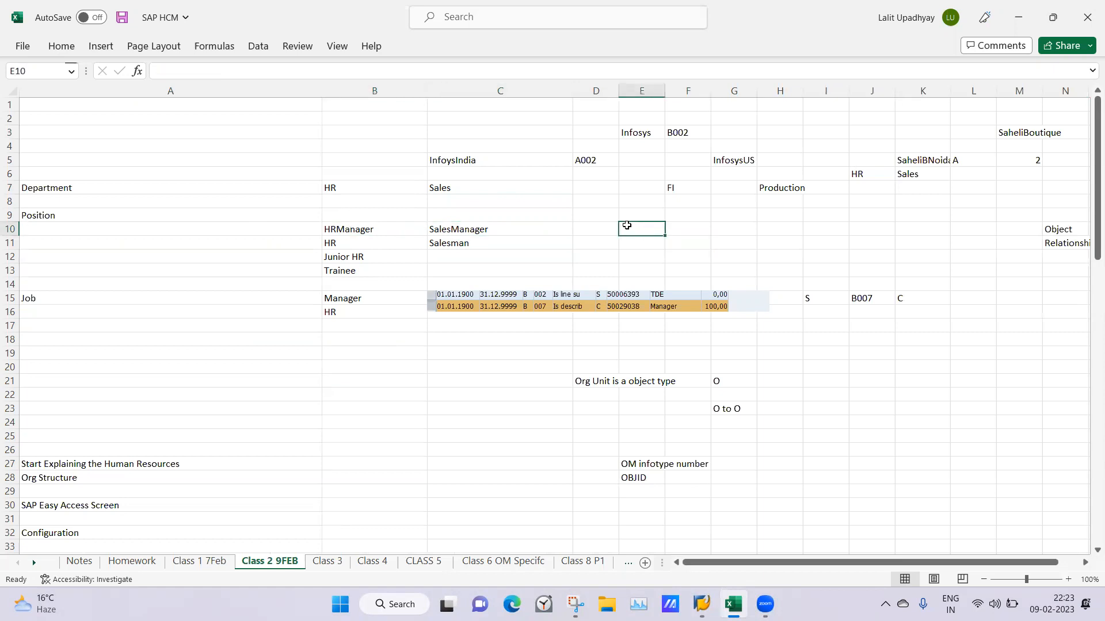
{"action": "left_click", "coordinate": [678, 228]}
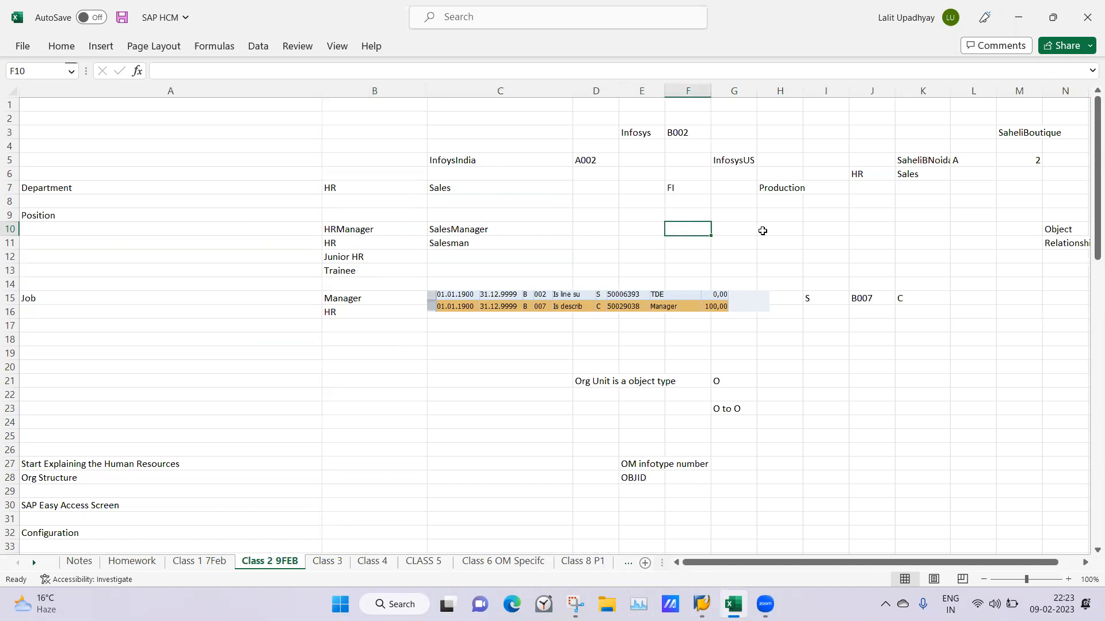
{"action": "left_click", "coordinate": [768, 230]}
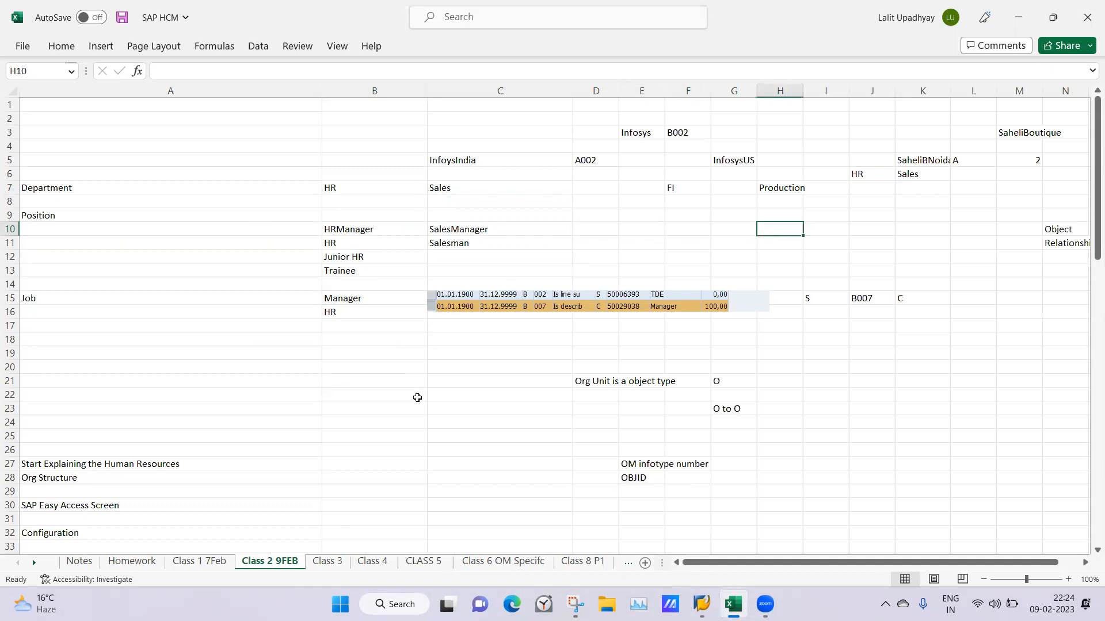
{"action": "left_click", "coordinate": [362, 407]}
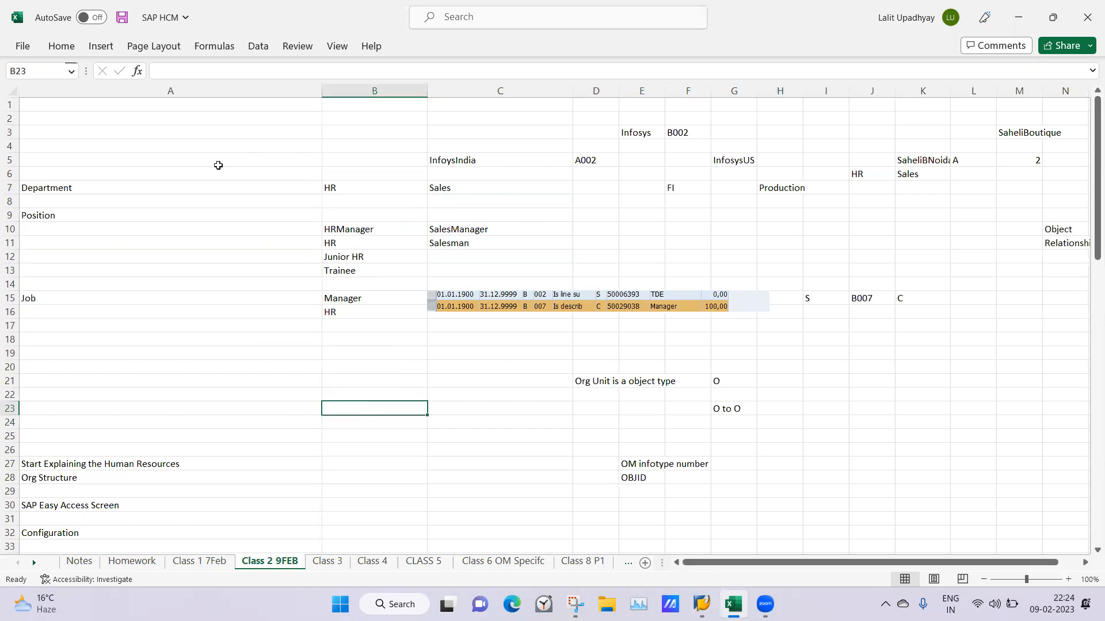
{"action": "left_click", "coordinate": [326, 188]}
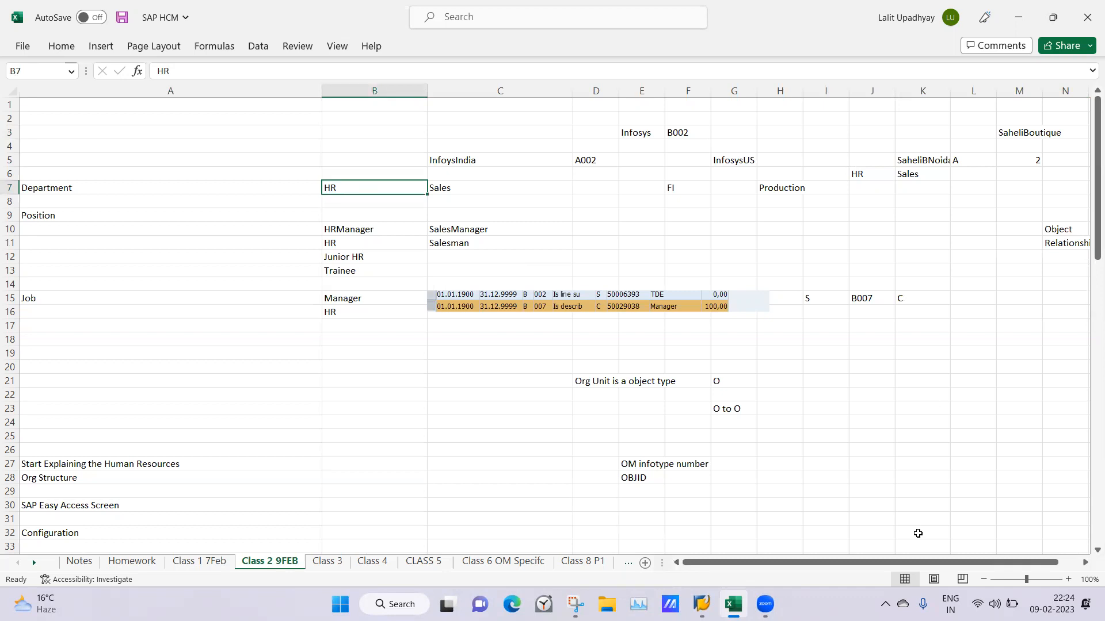
{"action": "left_click_drag", "start_coordinate": [901, 565], "coordinate": [922, 565]}
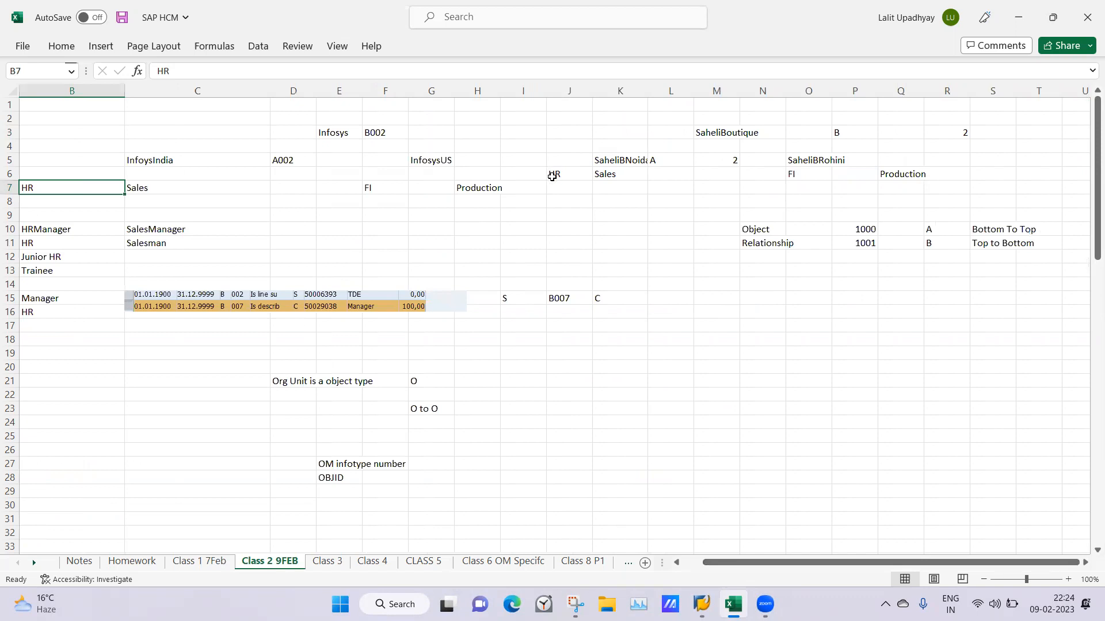
{"action": "left_click", "coordinate": [553, 176]}
{"action": "left_click", "coordinate": [555, 188]}
Switch to SAP, leave the organizational structure display for SAP Easy Access with /n, and expand the Organization and Staffing folder
{"action": "left_click", "coordinate": [701, 604]}
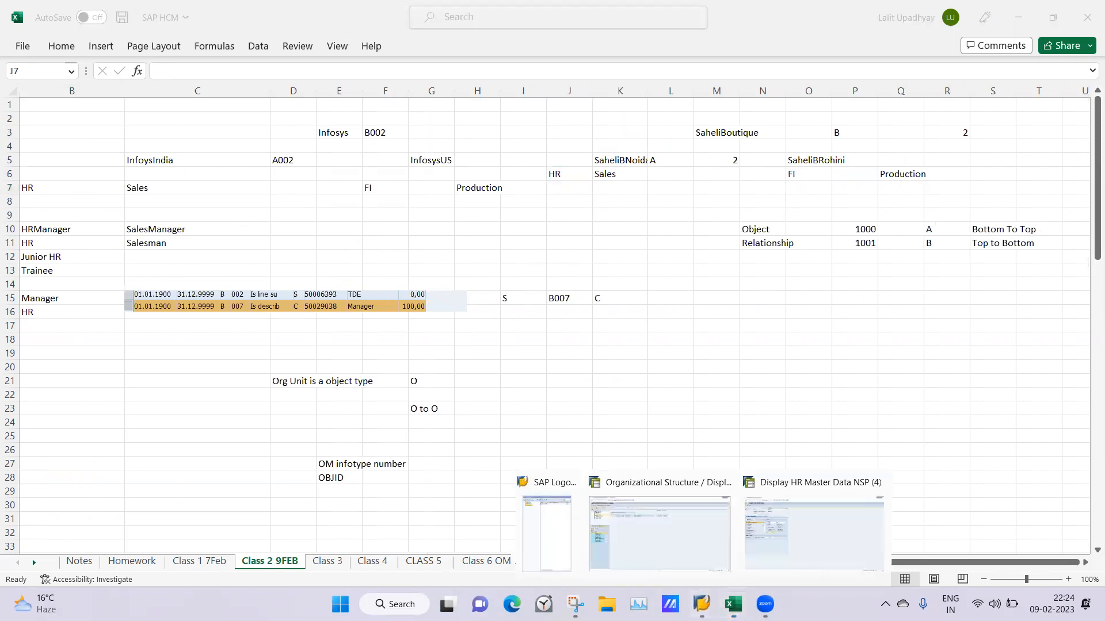
{"action": "left_click", "coordinate": [664, 539]}
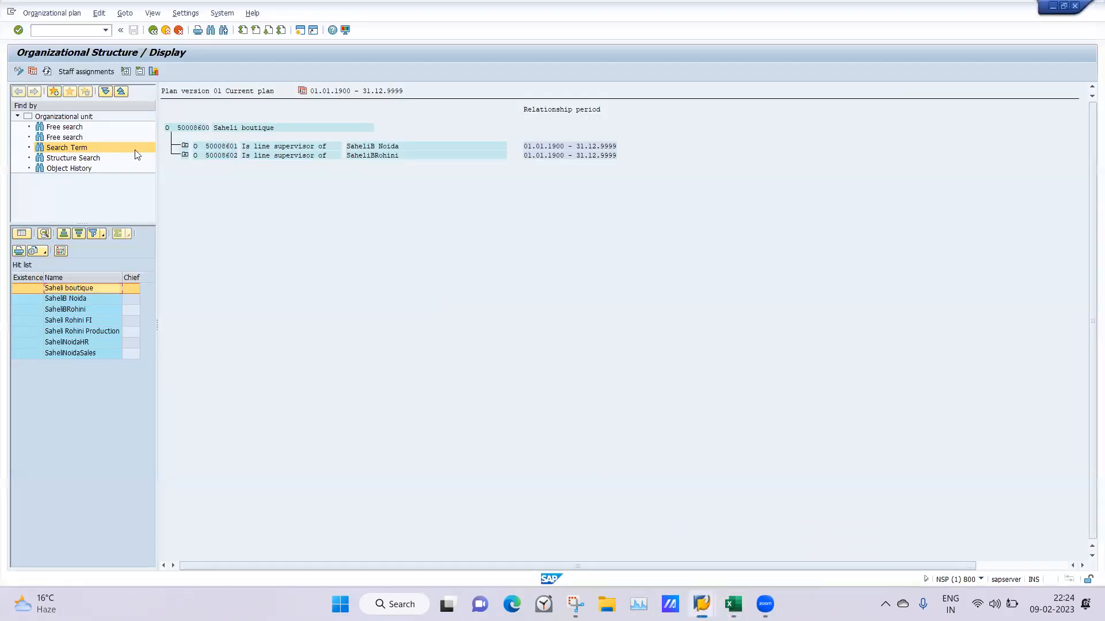
{"action": "left_click", "coordinate": [44, 31]}
{"action": "type", "text": "/n"}
{"action": "key", "text": "Return"}
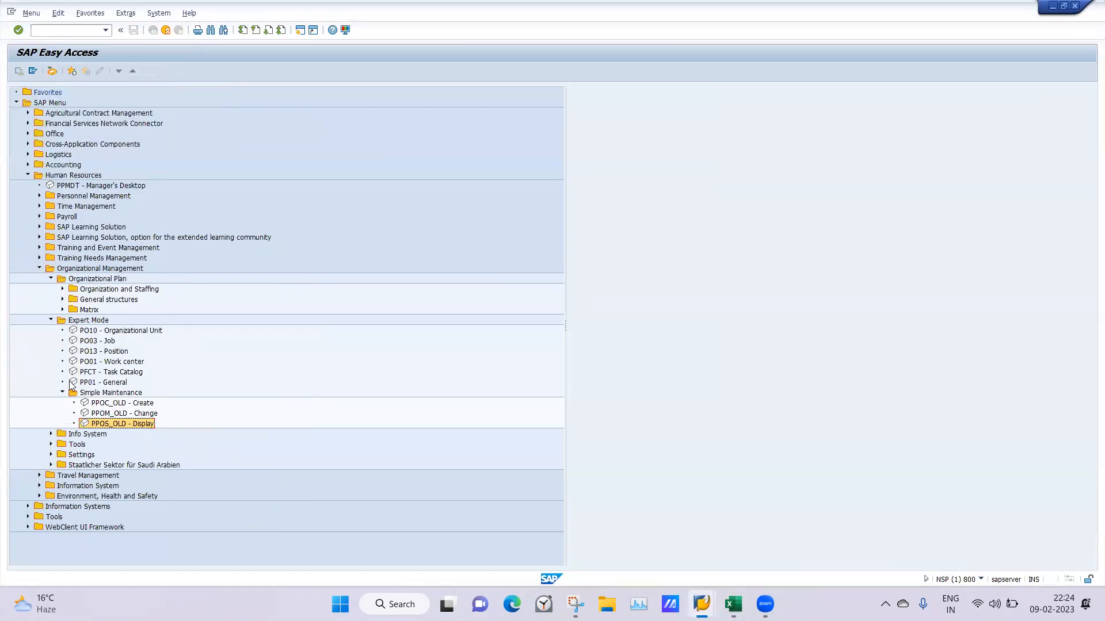
{"action": "left_click", "coordinate": [62, 289]}
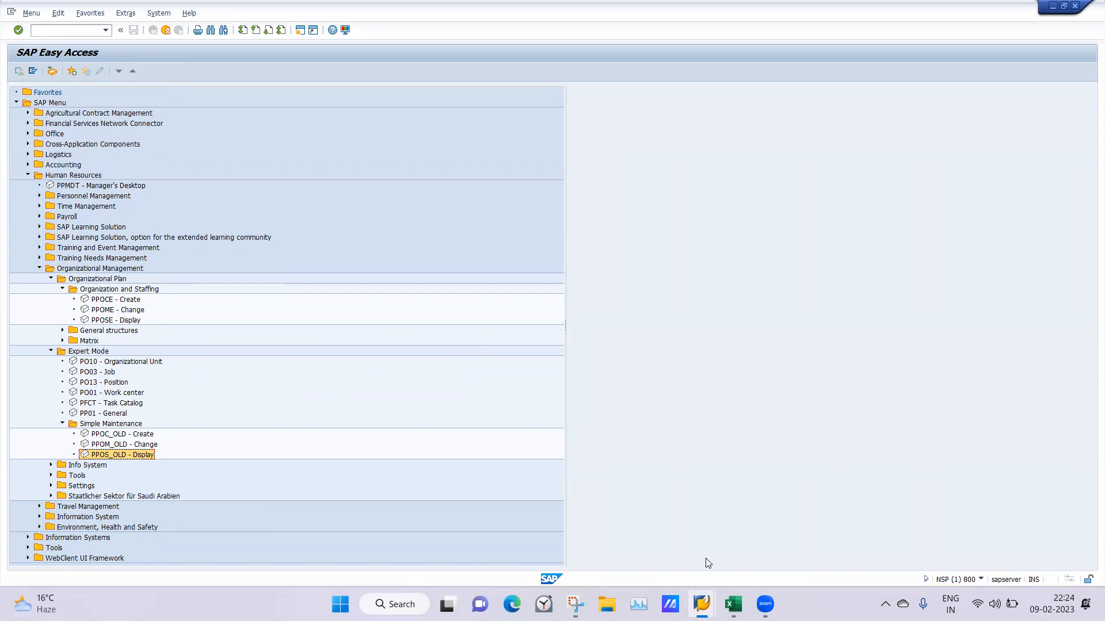
Switch back to the Excel notes and enter "Manager" in cell N18 below the relationship notes
{"action": "left_click", "coordinate": [733, 604]}
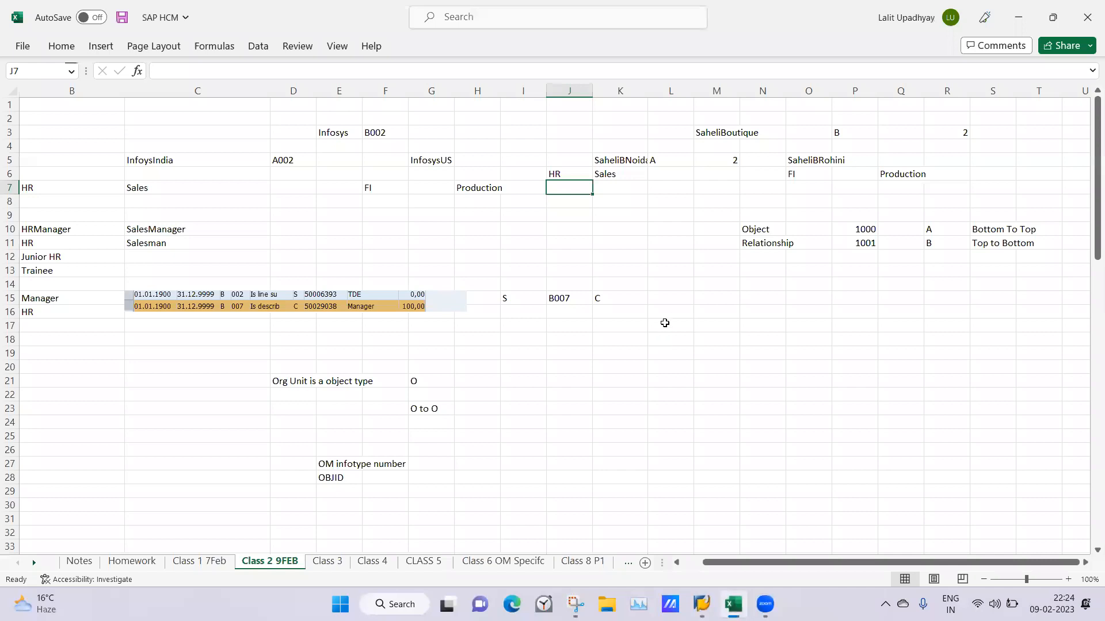
{"action": "left_click", "coordinate": [664, 323]}
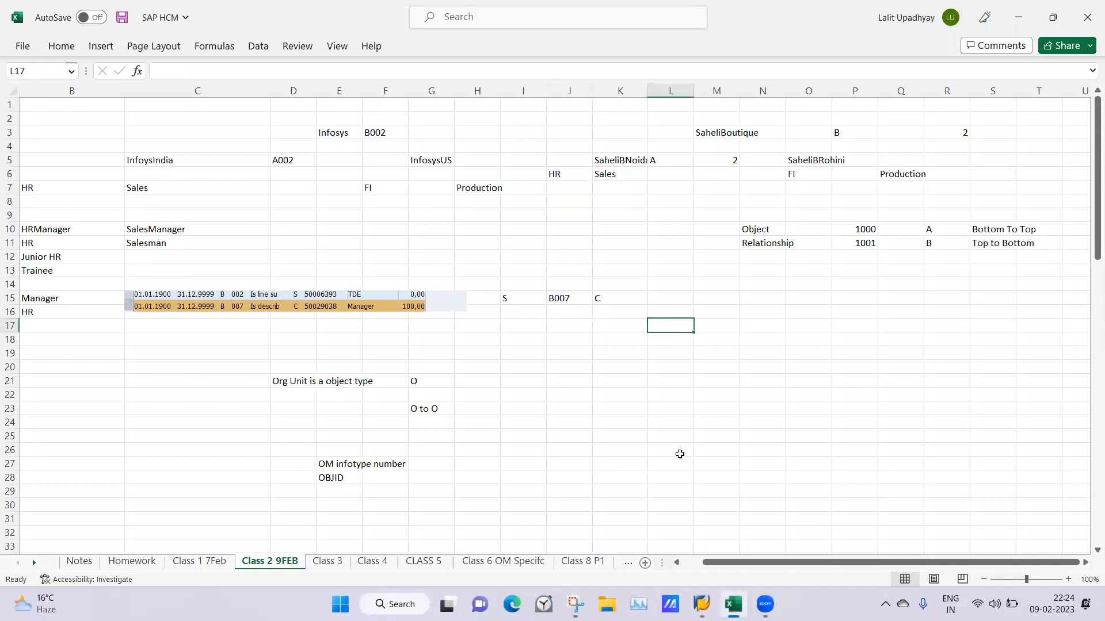
{"action": "left_click", "coordinate": [754, 338]}
{"action": "type", "text": "Manager"}
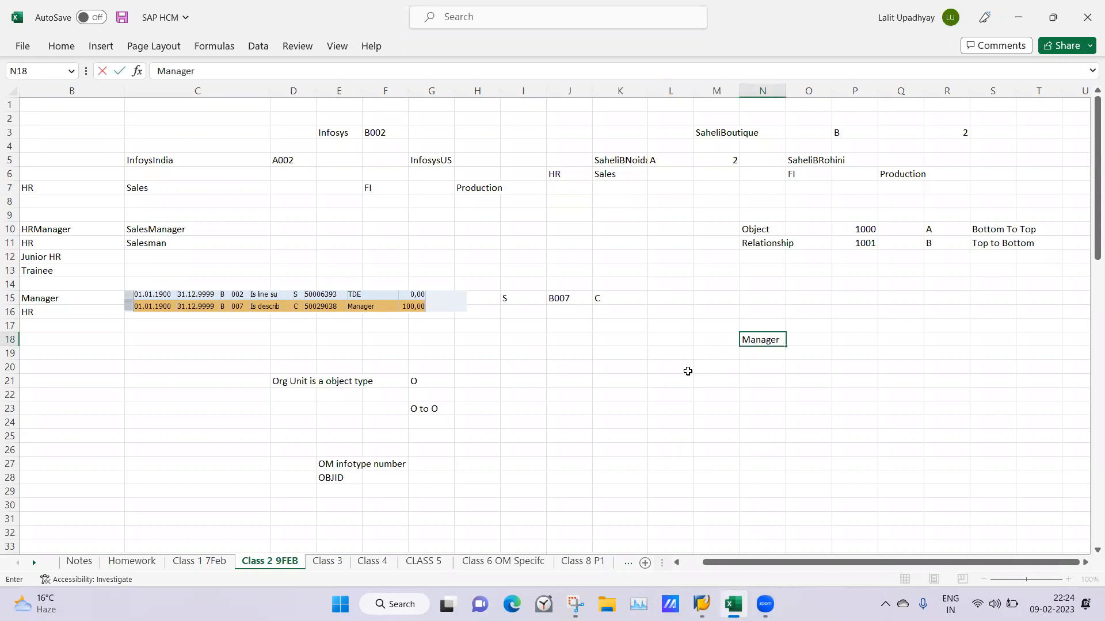
Enter "HR Manager" in cell L20 as the first position below Manager
{"action": "left_click", "coordinate": [658, 371]}
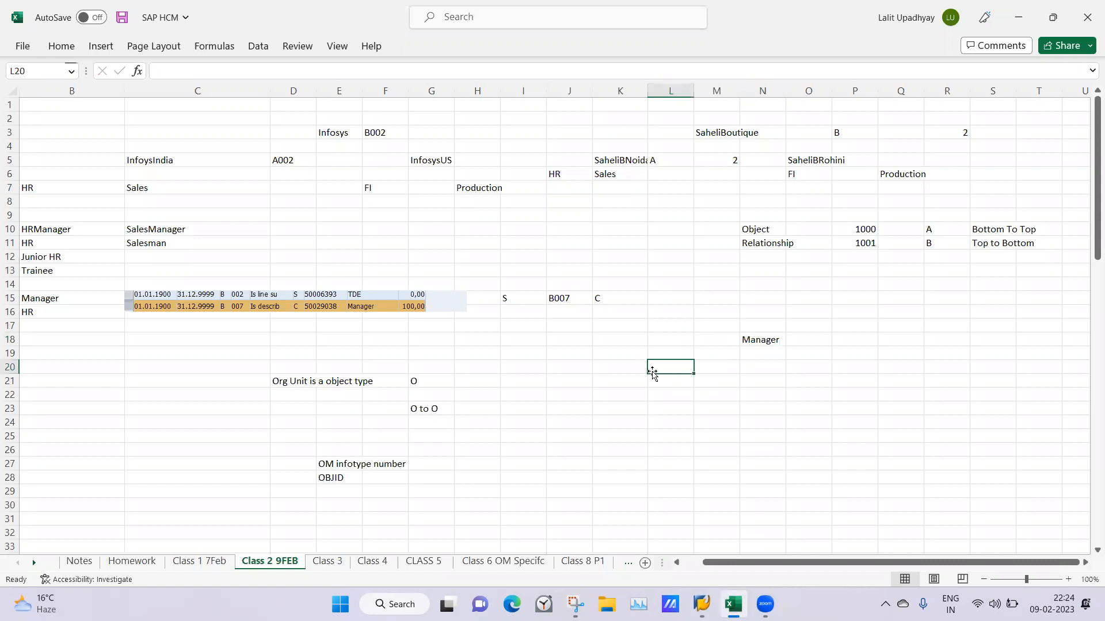
{"action": "type", "text": "HR m"}
{"action": "key", "text": "BackSpace"}
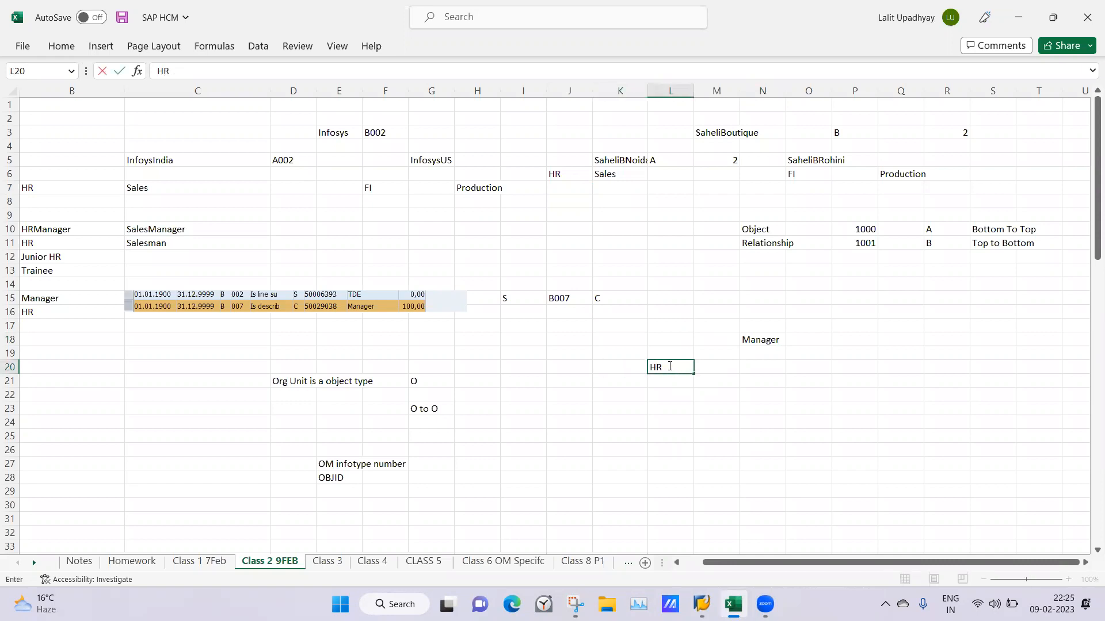
{"action": "type", "text": "Manager"}
Enter "Sales Manager" in cell N20 as the second position in the row
{"action": "key", "text": "Tab"}
{"action": "key", "text": "Tab"}
{"action": "type", "text": "Sales mNAGER"}
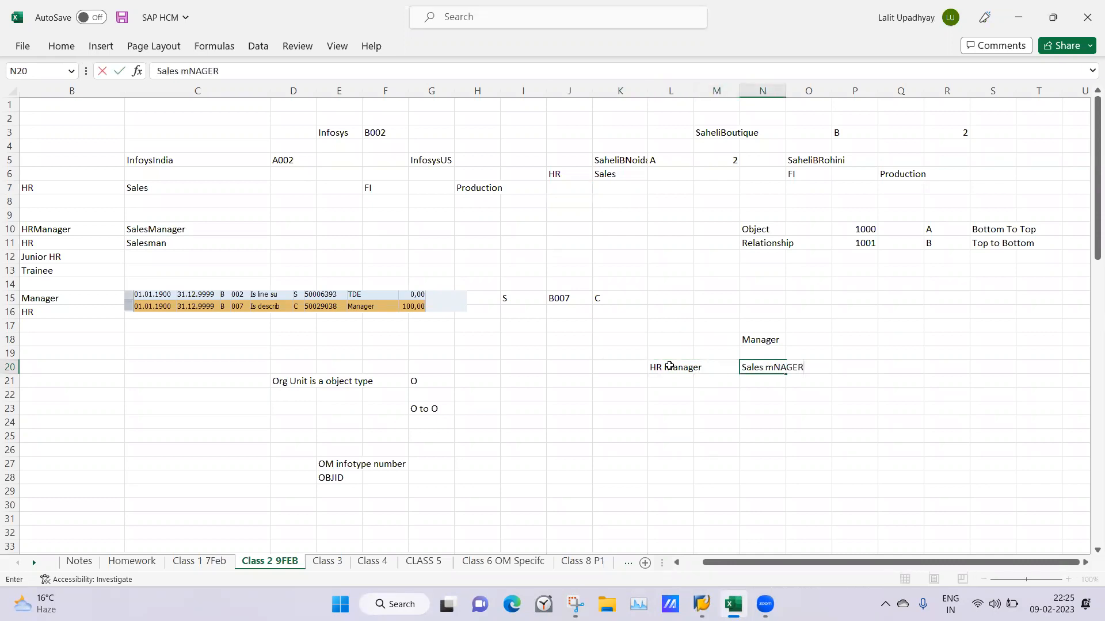
{"action": "key", "text": "BackSpace"}
{"action": "key", "text": "BackSpace"}
{"action": "key", "text": "BackSpace"}
{"action": "key", "text": "BackSpace"}
{"action": "key", "text": "BackSpace"}
{"action": "key", "text": "BackSpace"}
{"action": "type", "text": "Manager"}
Enter "Production Mager" in cell Q20 as the third position in the row
{"action": "key", "text": "Tab"}
{"action": "key", "text": "Tab"}
{"action": "key", "text": "Tab"}
{"action": "type", "text": "Producti"}
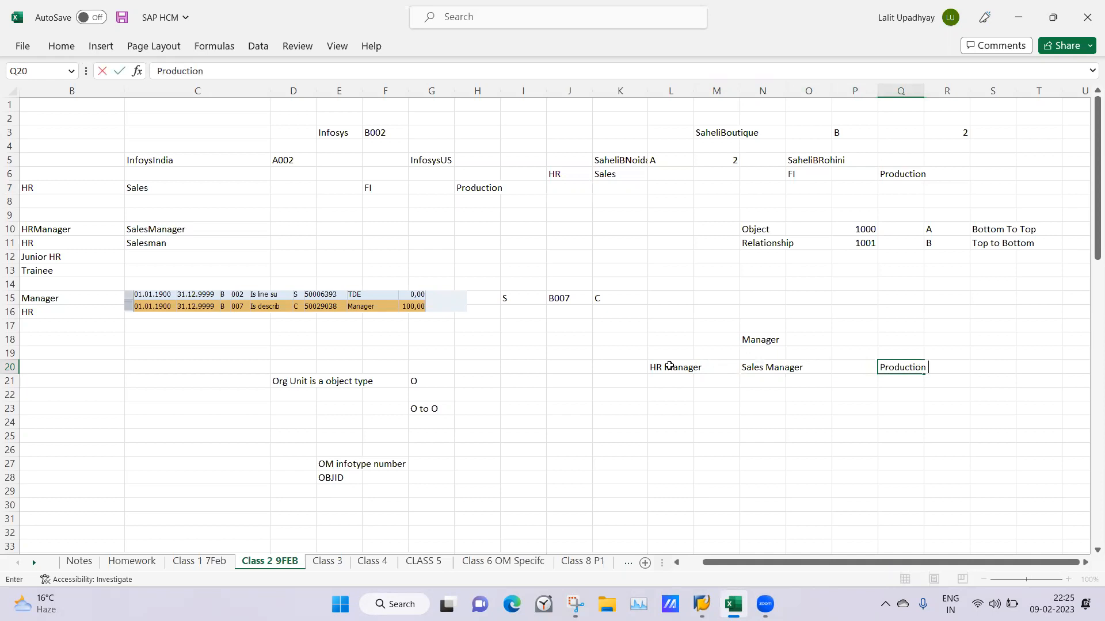
{"action": "type", "text": "on Mage"}
{"action": "key", "text": "Tab"}
{"action": "key", "text": "Tab"}
{"action": "key", "text": "Tab"}
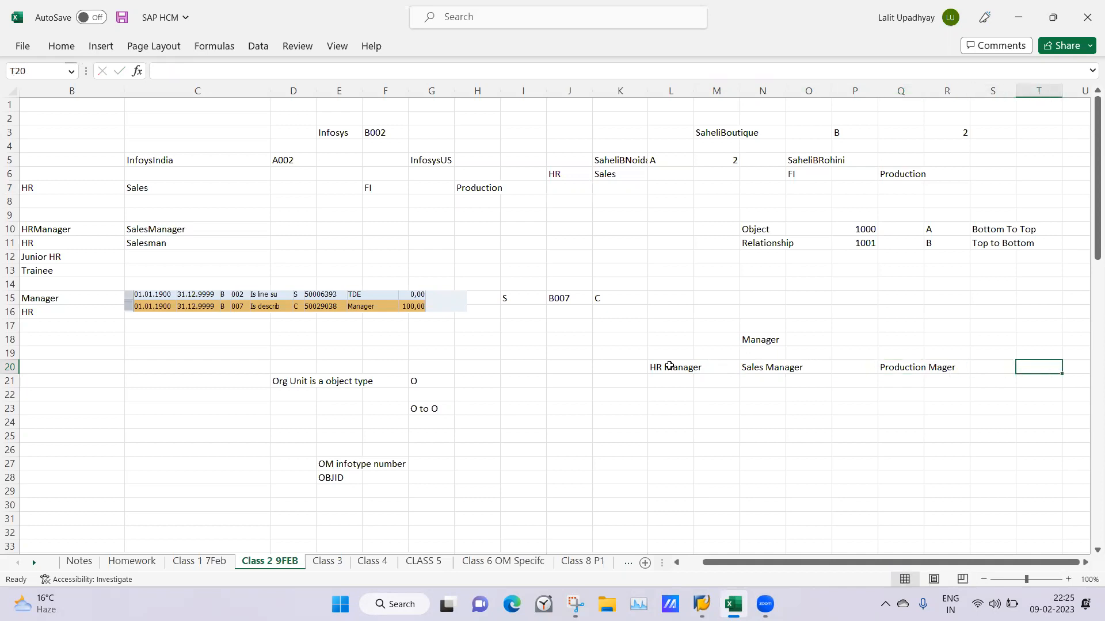
{"action": "type", "text": "P"}
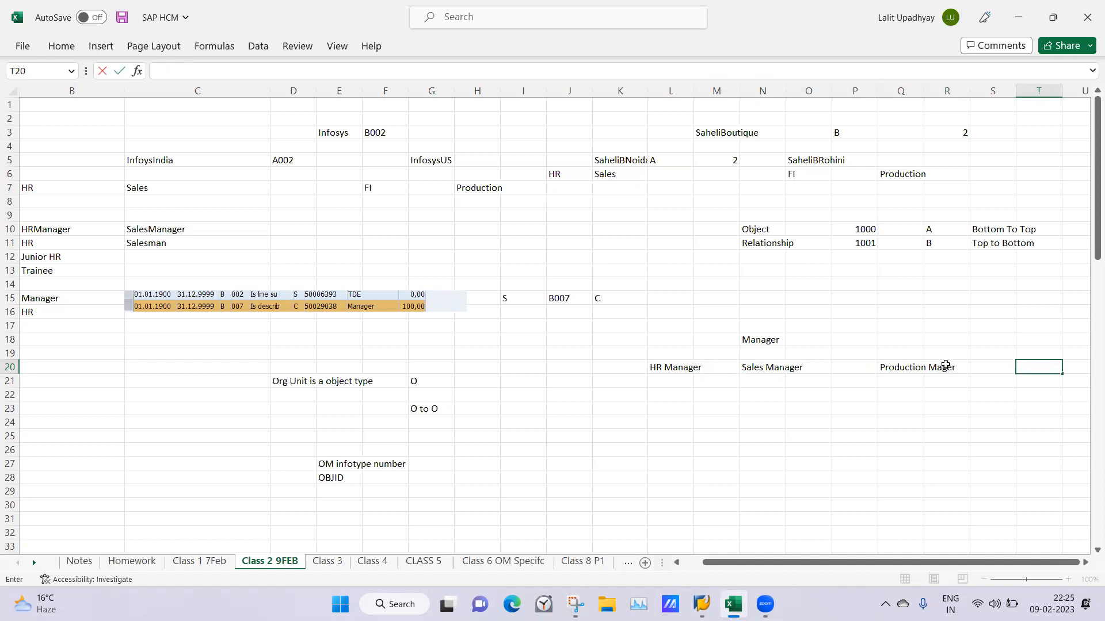
{"action": "double_click", "coordinate": [946, 365]}
{"action": "left_click", "coordinate": [898, 377]}
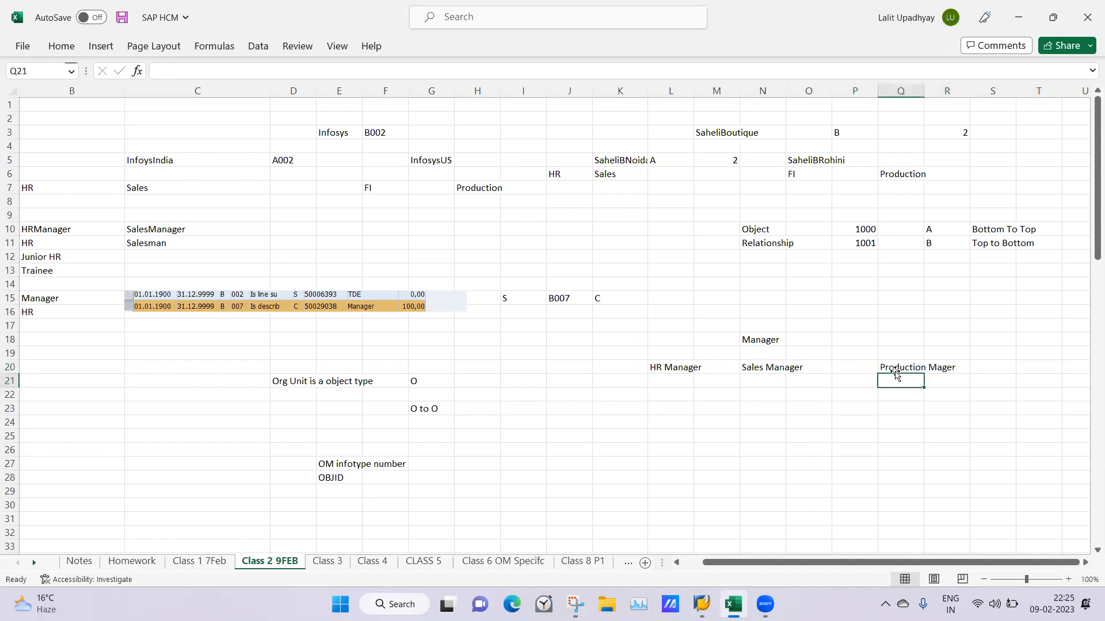
{"action": "left_click", "coordinate": [947, 369]}
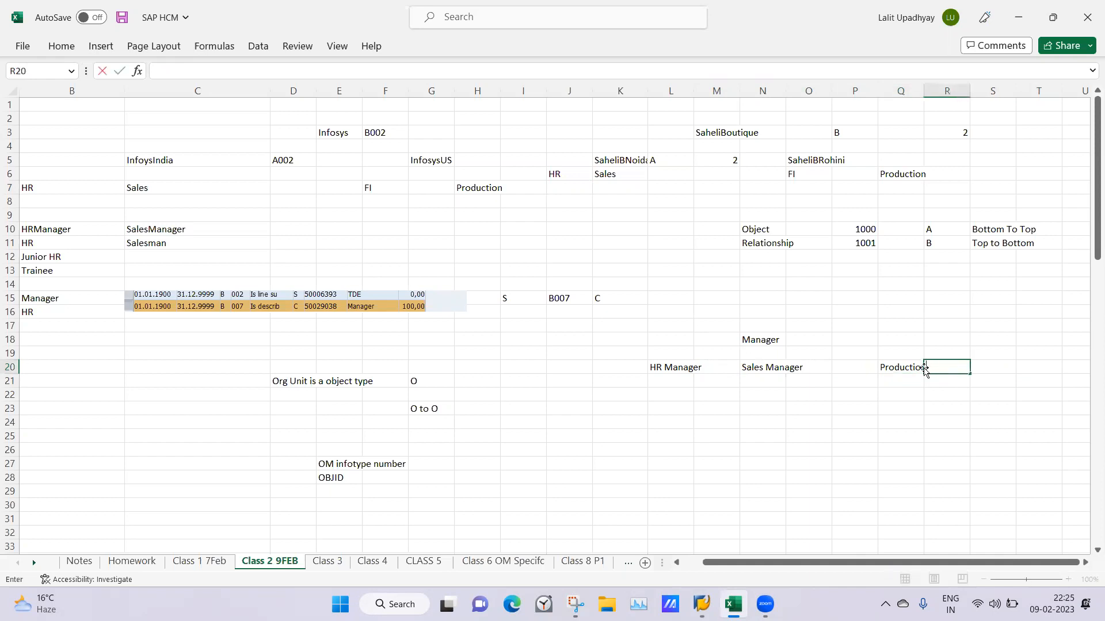
Correct the text in cell Q20 to "Production Manger"
{"action": "left_click", "coordinate": [905, 367]}
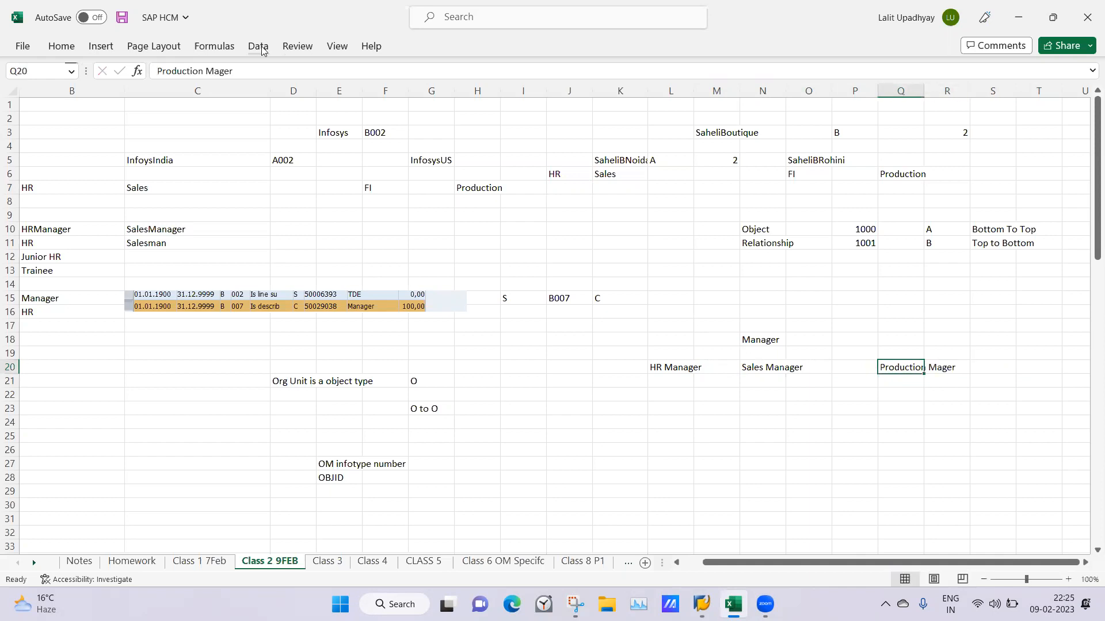
{"action": "left_click", "coordinate": [220, 71]}
{"action": "type", "text": "n"}
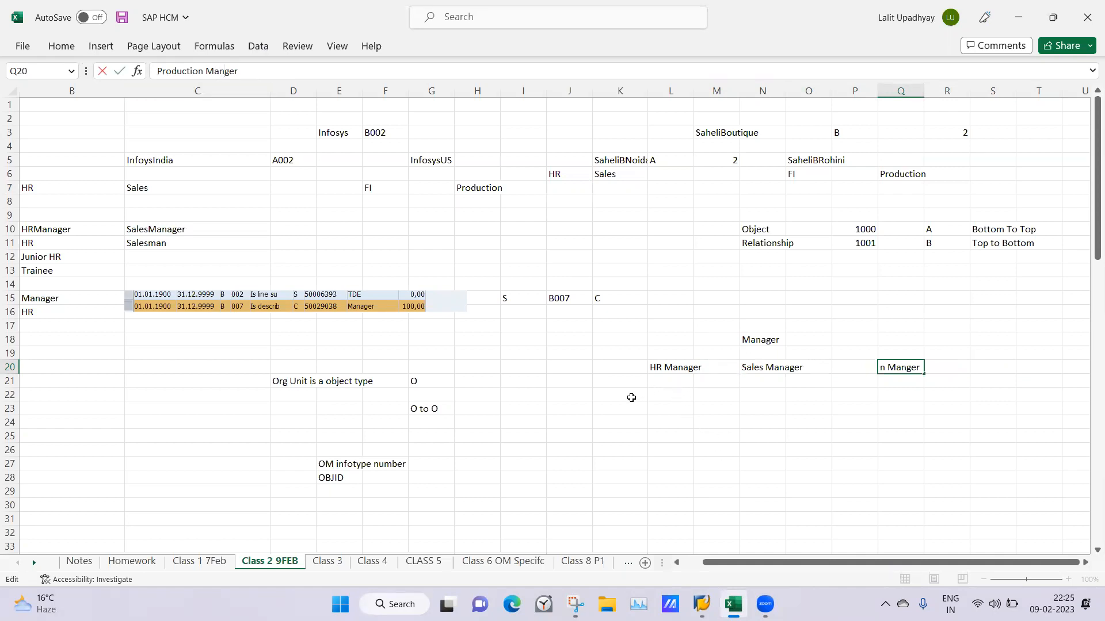
{"action": "left_click", "coordinate": [632, 397]}
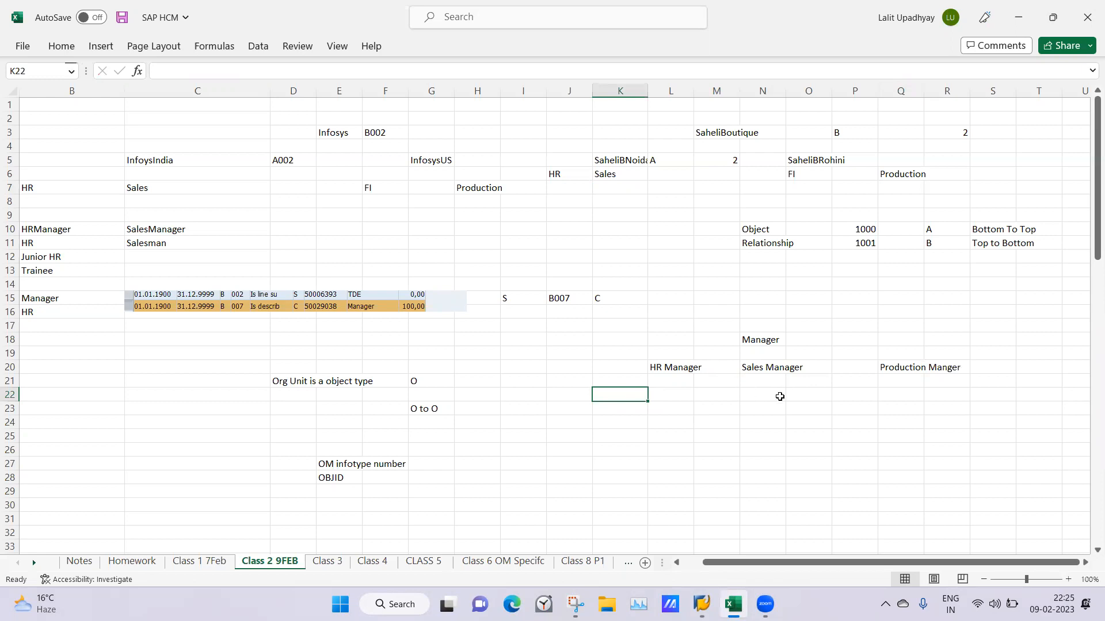
{"action": "left_click", "coordinate": [780, 397]}
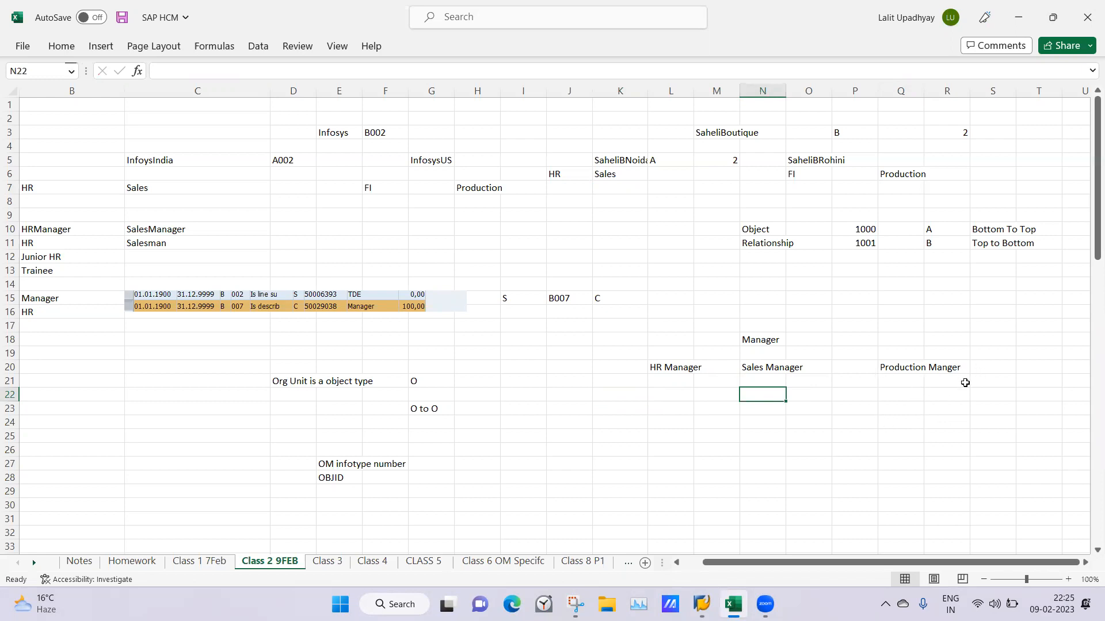
{"action": "left_click", "coordinate": [696, 562]}
{"action": "left_click_drag", "start_coordinate": [697, 563], "coordinate": [736, 565]}
{"action": "left_click", "coordinate": [756, 339]}
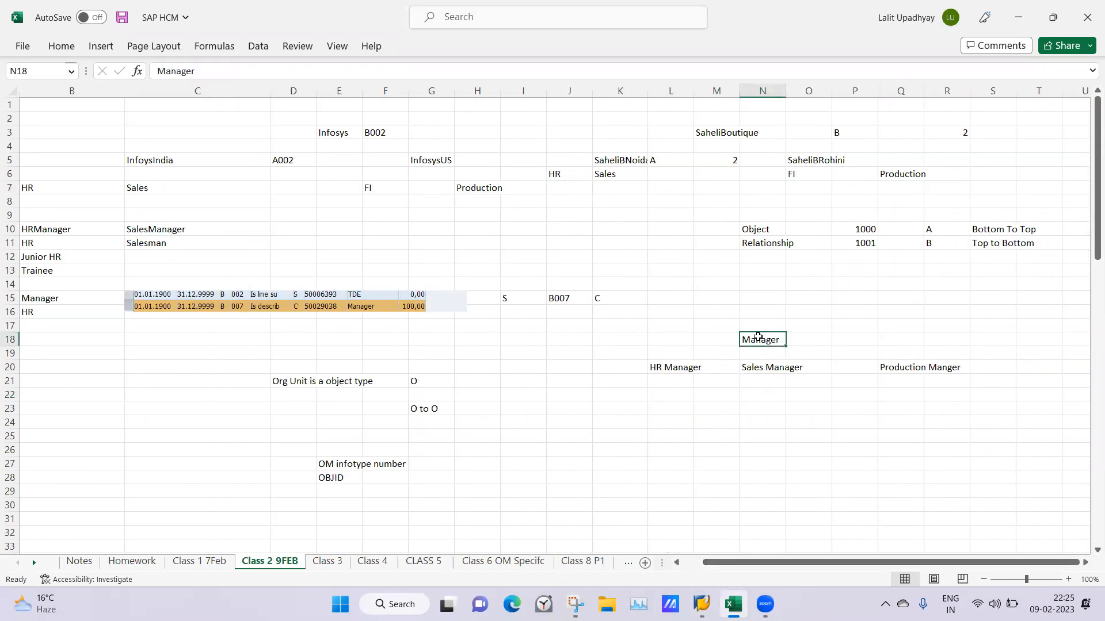
Label the row of HR, Sales and Production managers by entering "Position" in cell J20
{"action": "left_click", "coordinate": [547, 367]}
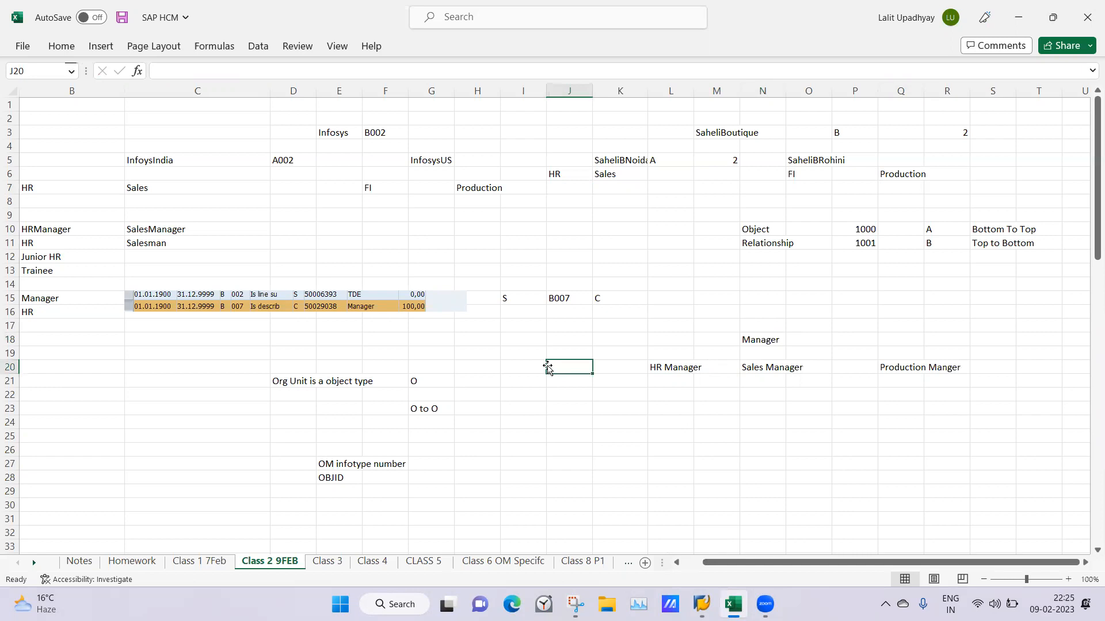
{"action": "double_click", "coordinate": [553, 366]}
{"action": "type", "text": "Positio"}
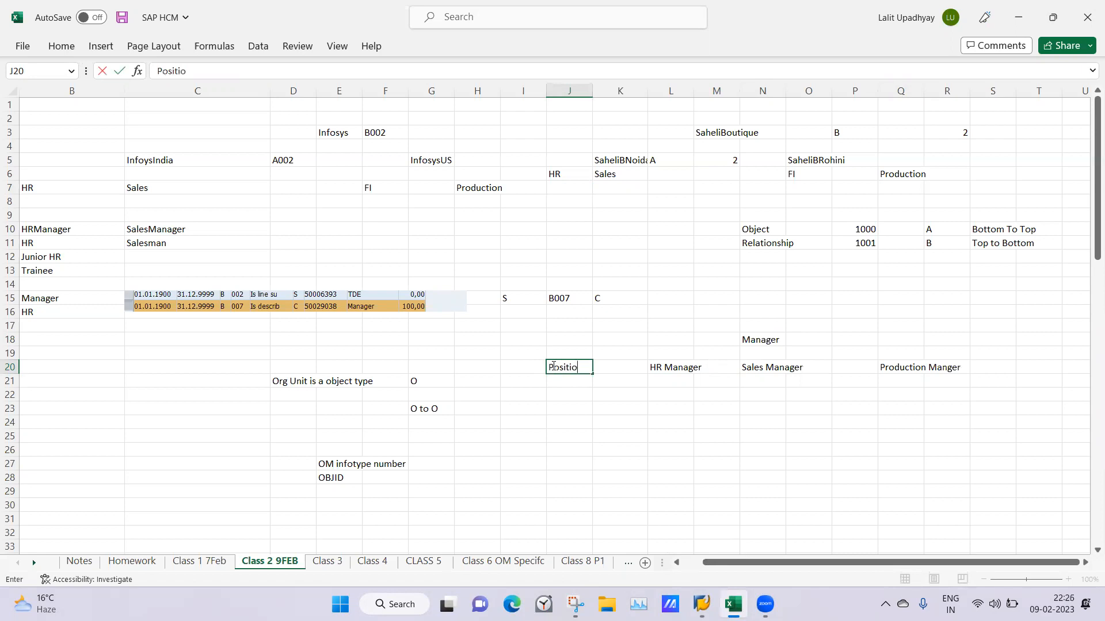
{"action": "type", "text": "n"}
{"action": "key", "text": "Tab"}
{"action": "key", "text": "Tab"}
{"action": "key", "text": "Tab"}
{"action": "key", "text": "Tab"}
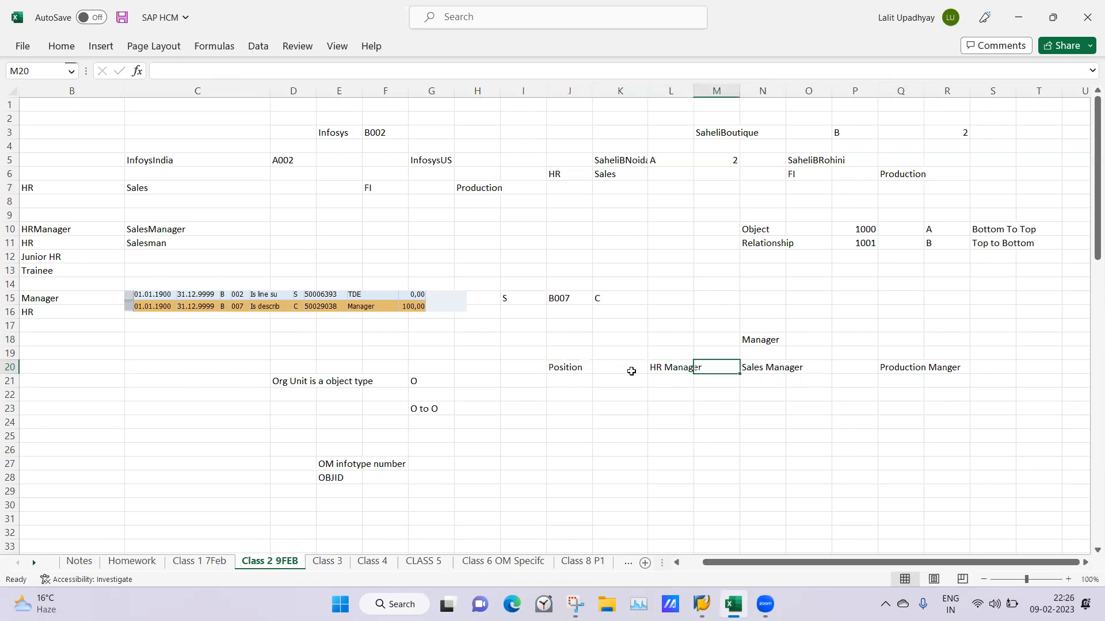
{"action": "key", "text": "Tab"}
{"action": "key", "text": "Tab"}
{"action": "key", "text": "Tab"}
{"action": "key", "text": "Tab"}
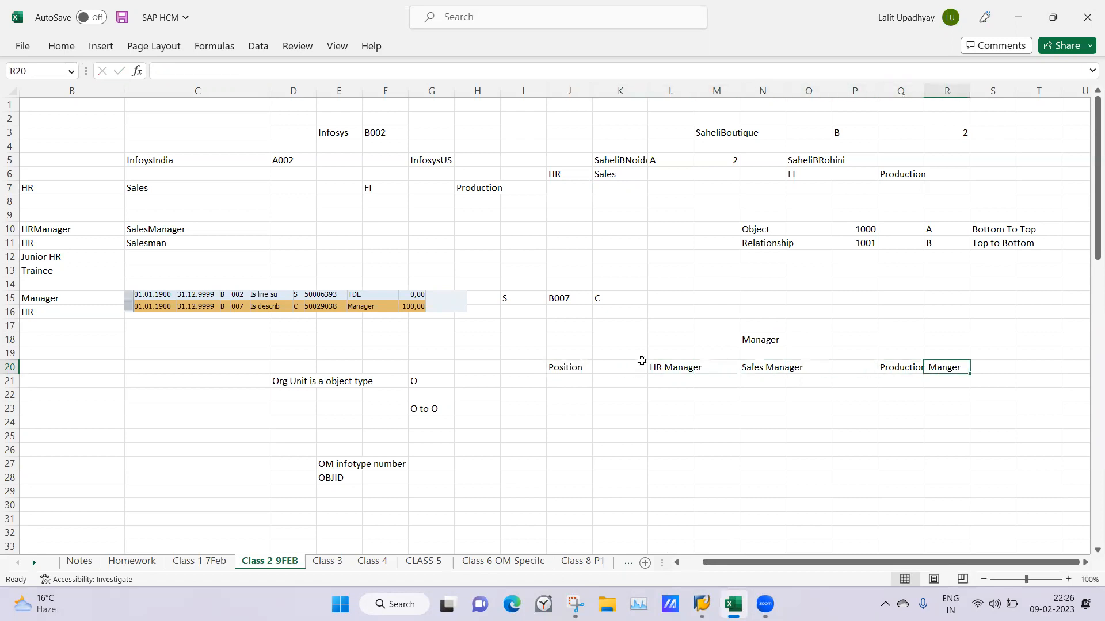
Label the Manager row by entering "Job" in cell J18
{"action": "left_click", "coordinate": [552, 340]}
{"action": "type", "text": "Job"}
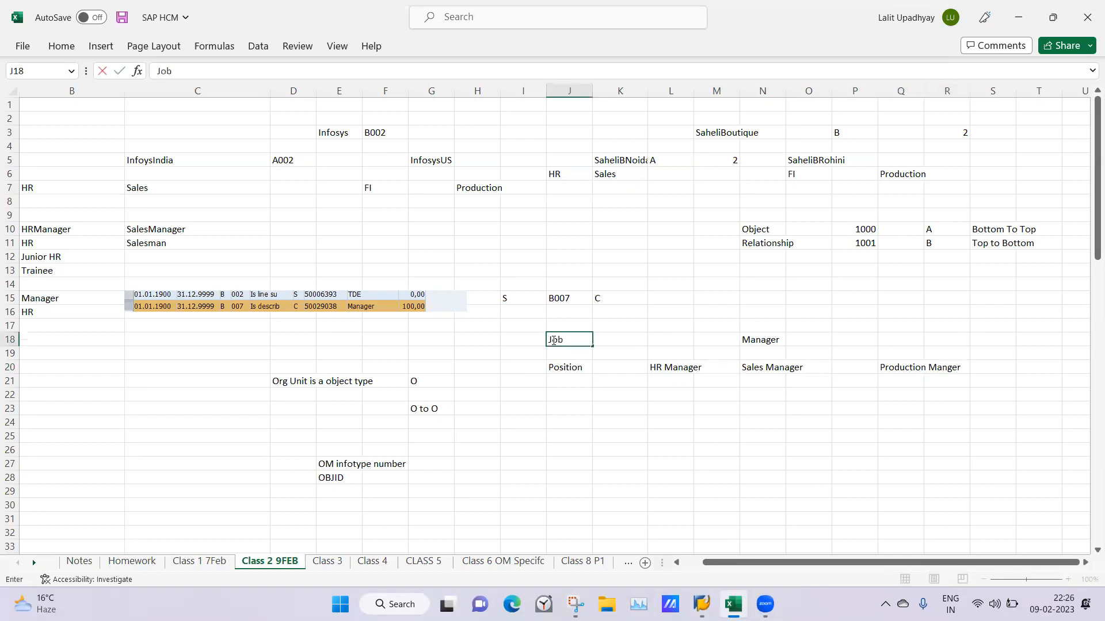
{"action": "left_click", "coordinate": [612, 396]}
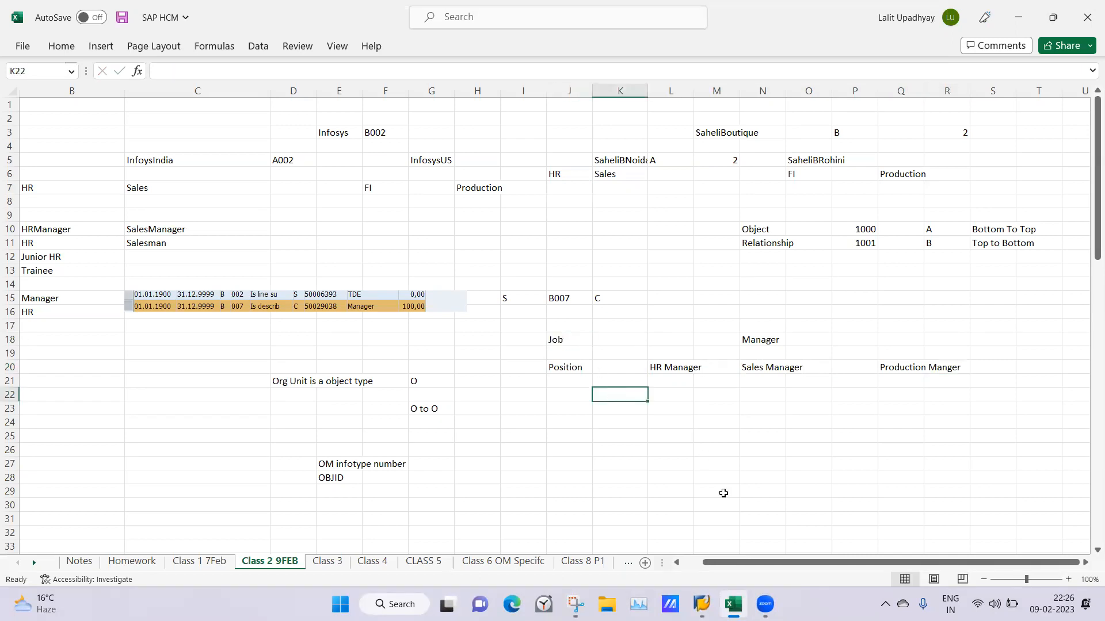
{"action": "left_click", "coordinate": [694, 563]}
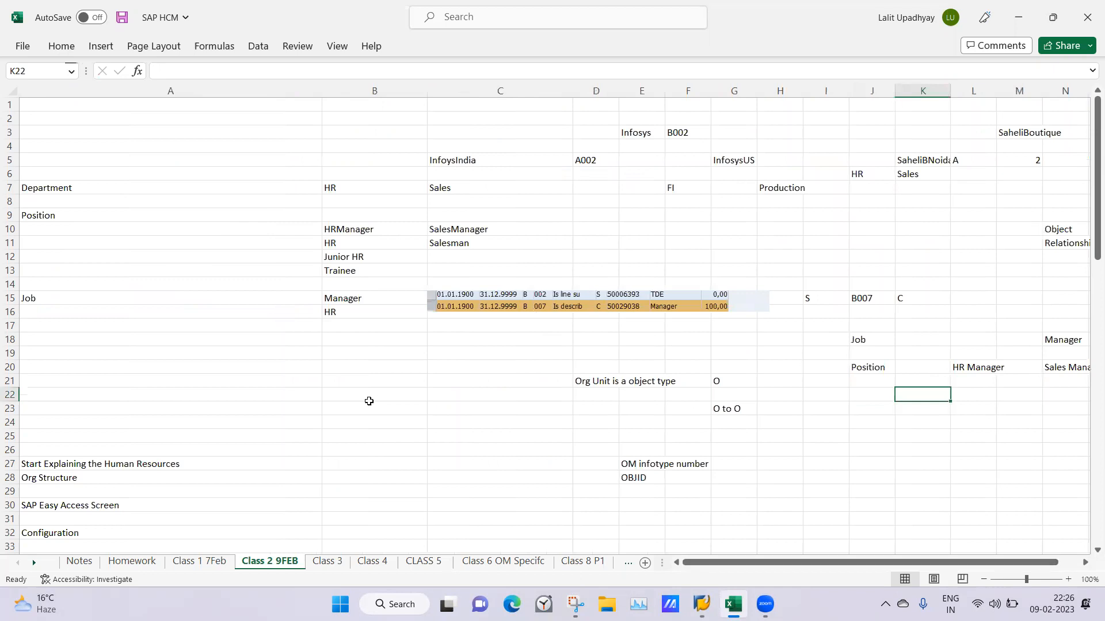
{"action": "left_click", "coordinate": [370, 397]}
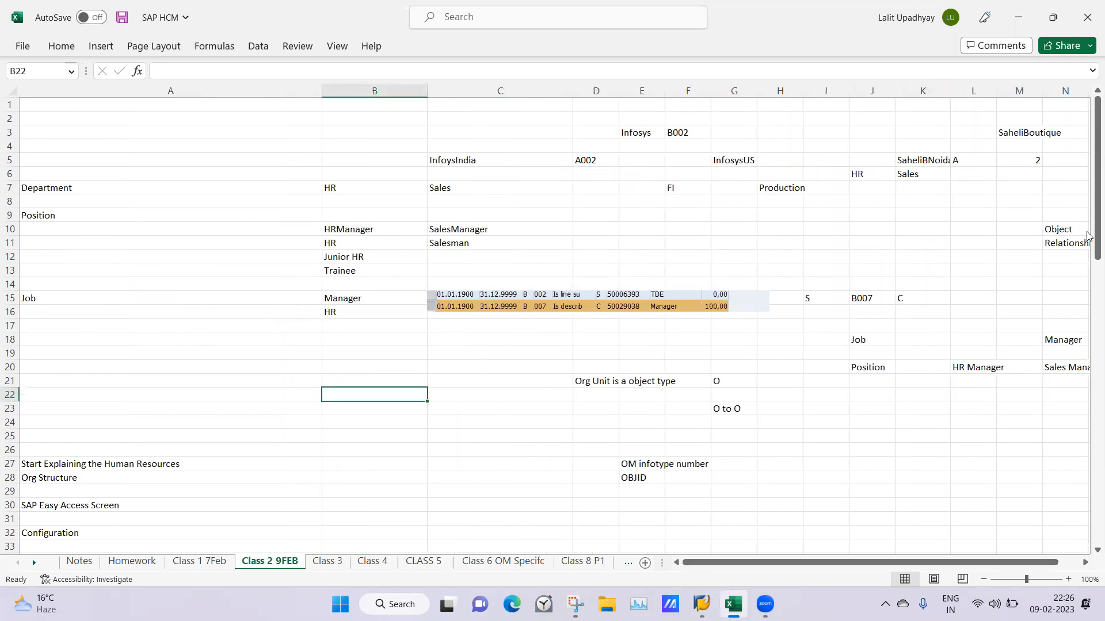
{"action": "mouse_move", "coordinate": [1088, 235]}
{"action": "left_mouse_down"}
{"action": "mouse_move", "coordinate": [1088, 401]}
{"action": "mouse_move", "coordinate": [1088, 230]}
{"action": "left_mouse_up"}
Switch to SAP, open PO03 - Job from Expert Mode, and clear the Job number field on the Maintain Job screen
{"action": "mouse_move", "coordinate": [701, 604]}
{"action": "left_click", "coordinate": [683, 549]}
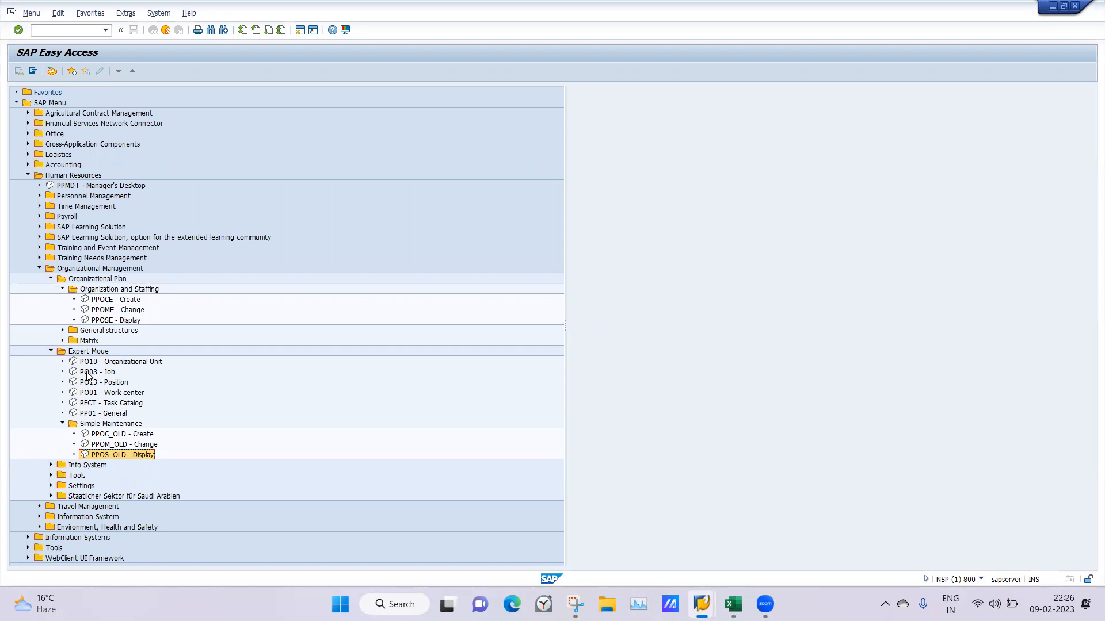
{"action": "double_click", "coordinate": [87, 374]}
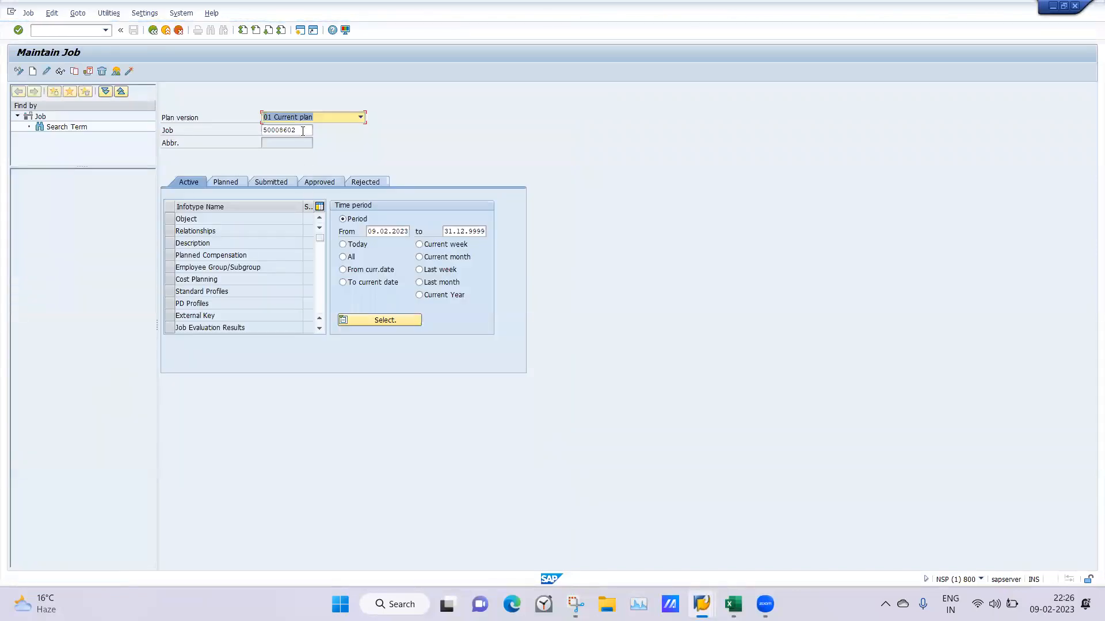
{"action": "double_click", "coordinate": [303, 131]}
{"action": "key", "text": "Delete"}
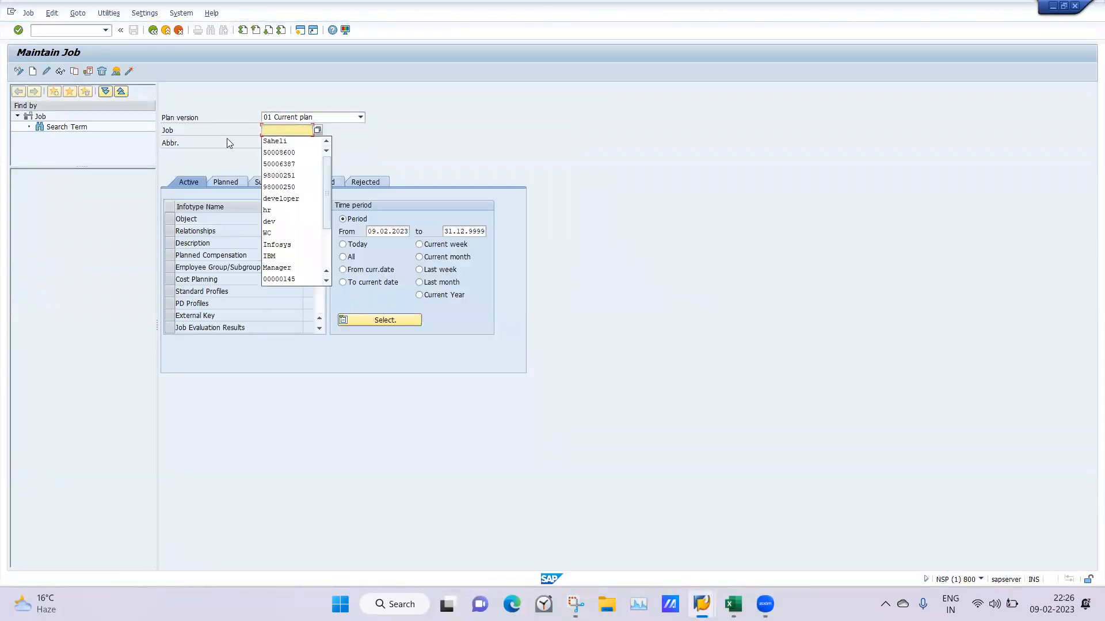
{"action": "left_click", "coordinate": [226, 138]}
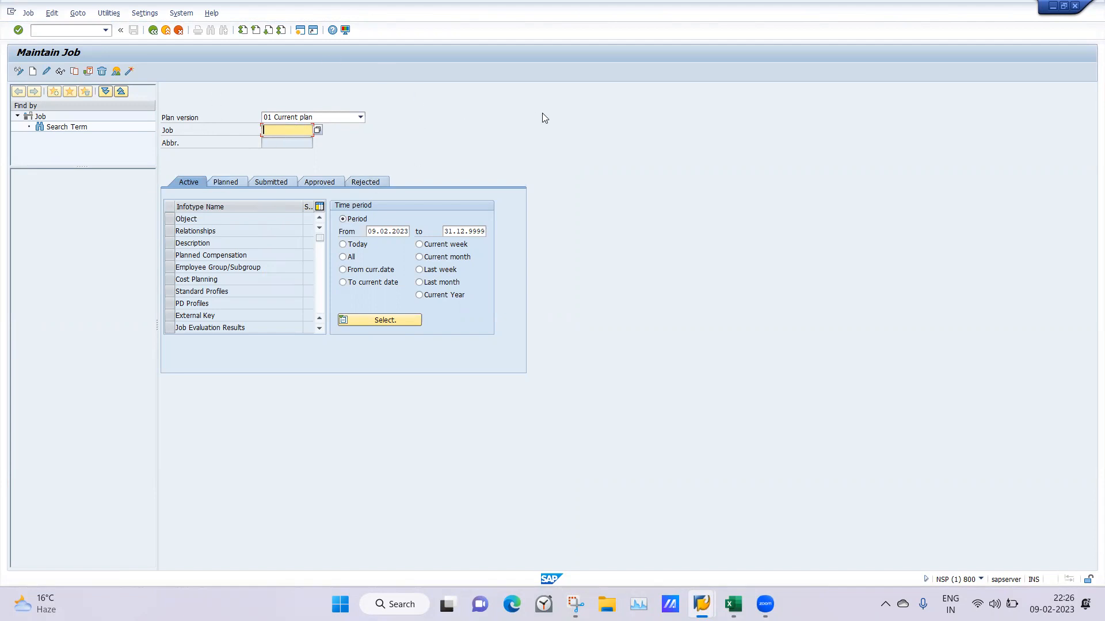
Create an Object infotype record for a new job with abbreviation MG and name SManager
{"action": "left_click", "coordinate": [171, 219]}
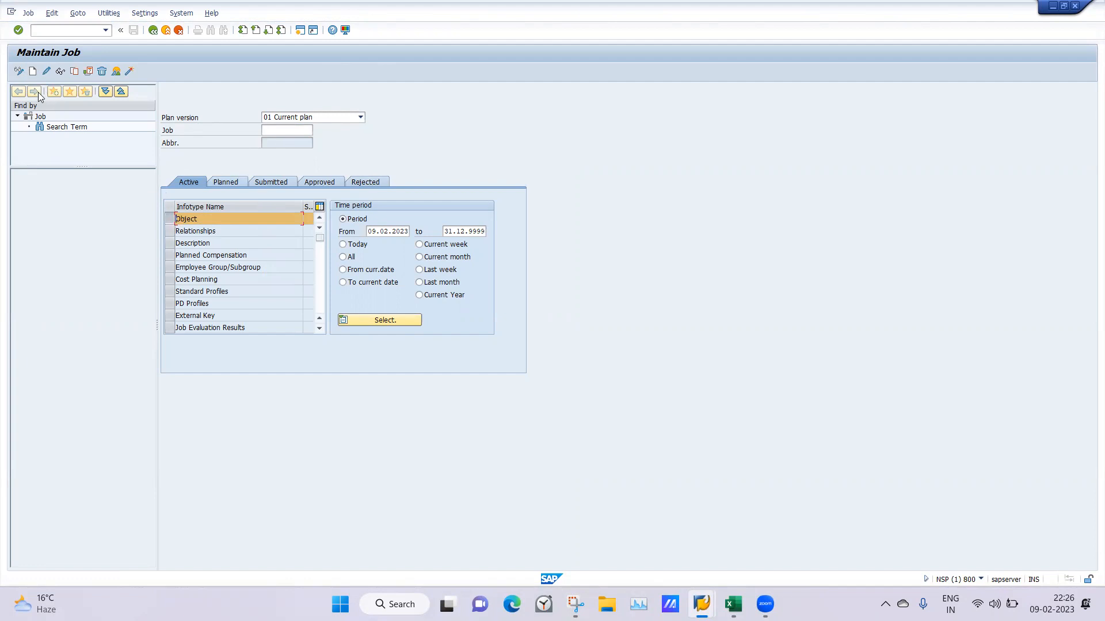
{"action": "left_click", "coordinate": [33, 71]}
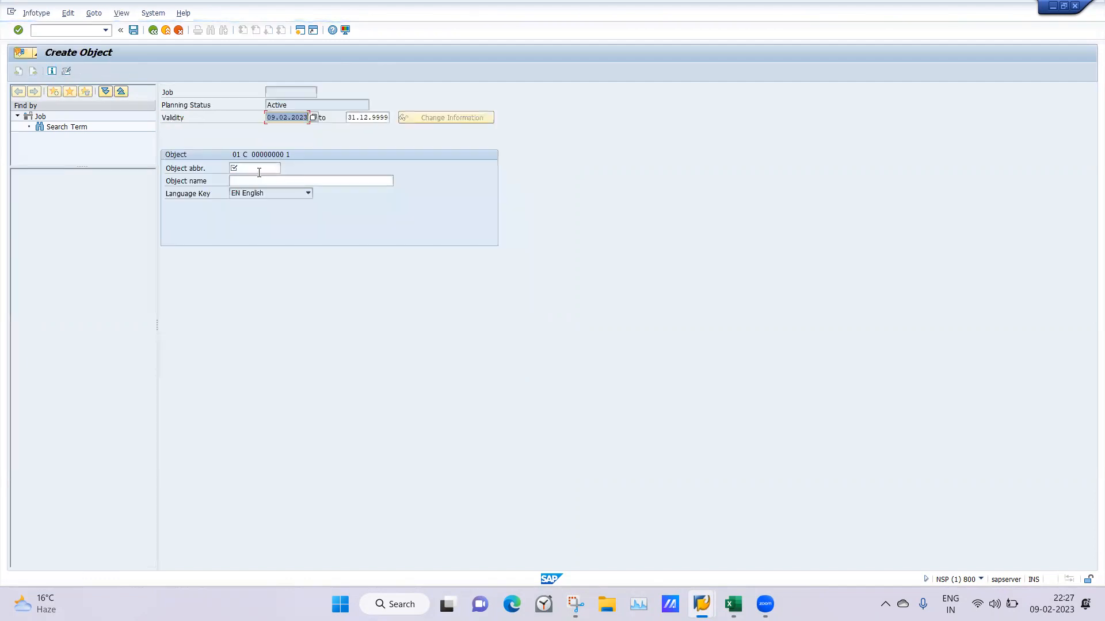
{"action": "left_click", "coordinate": [258, 172]}
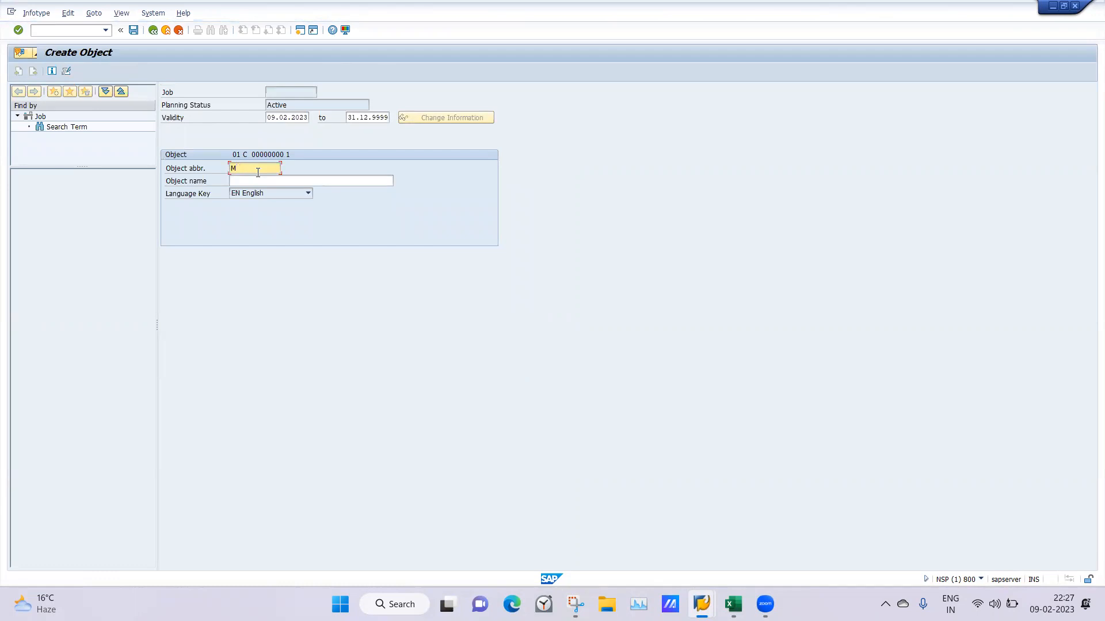
{"action": "left_click", "coordinate": [247, 181]}
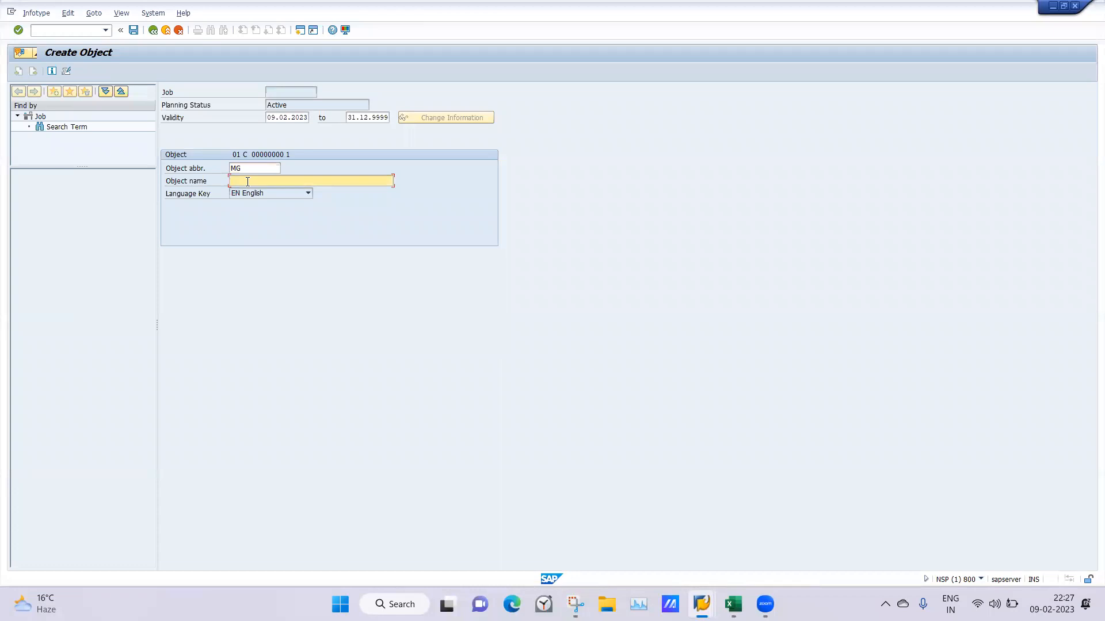
{"action": "type", "text": "S"}
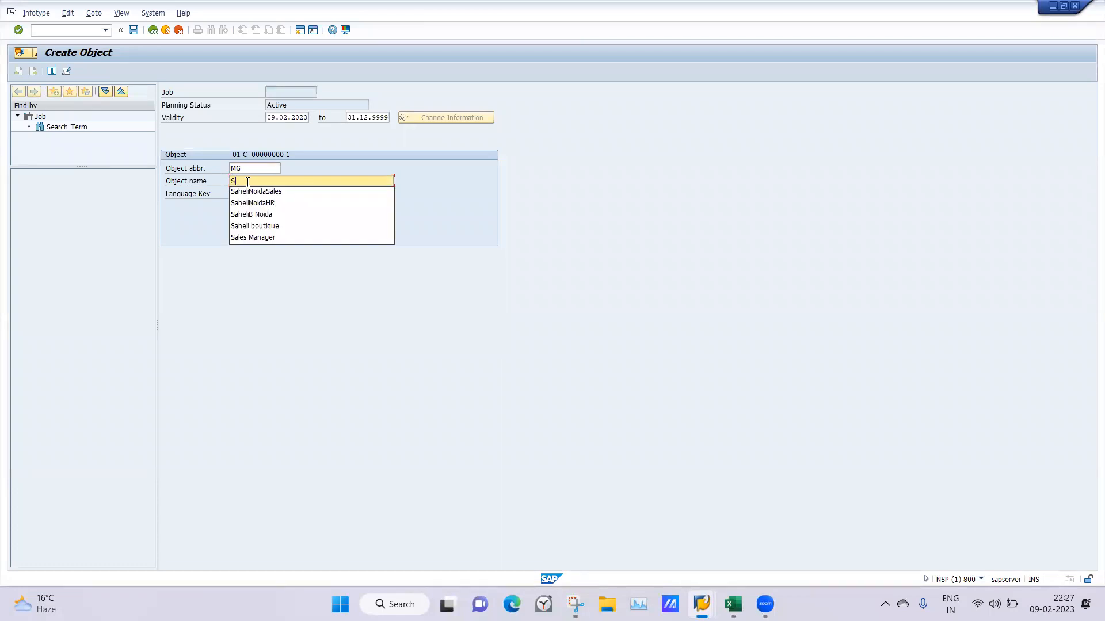
{"action": "type", "text": "Manager"}
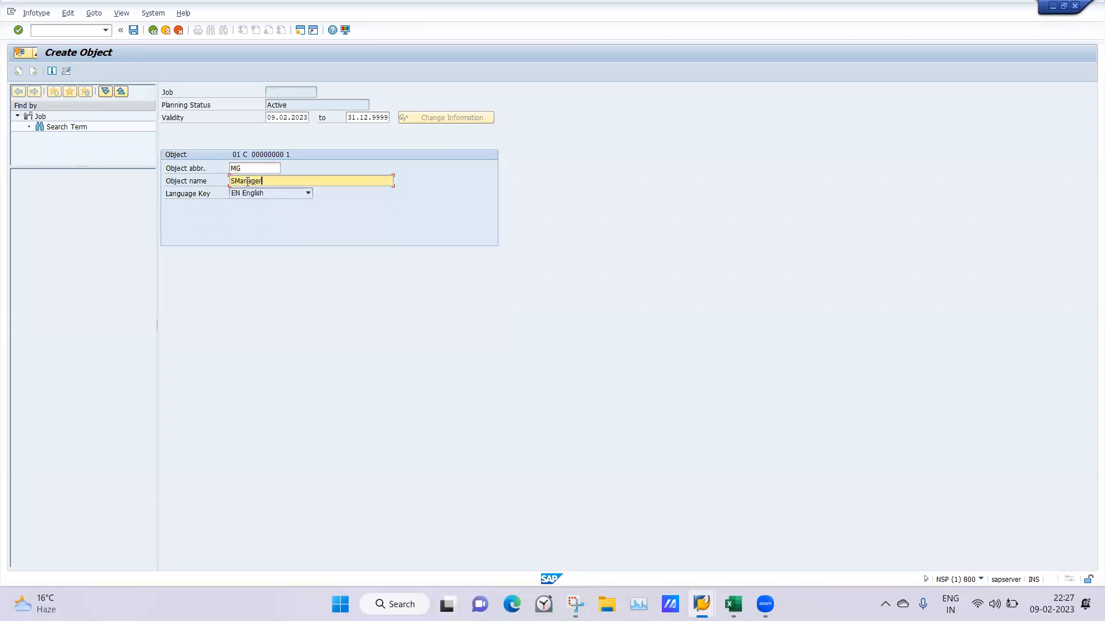
{"action": "key", "text": "Return"}
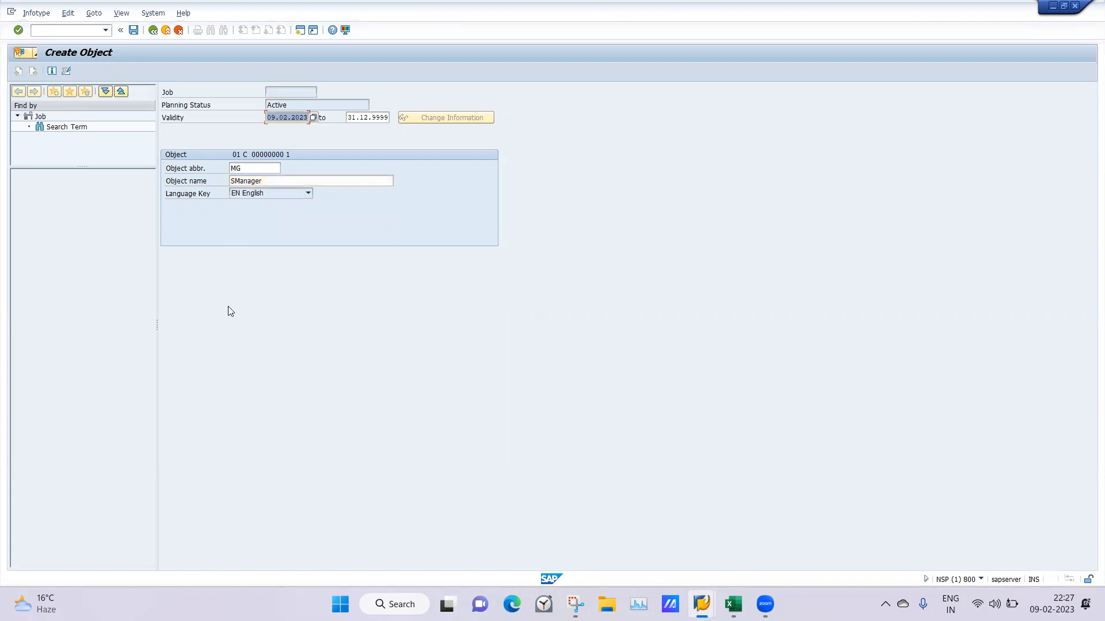
Set the job's validity start date to 01.01.1900 and save the record
{"action": "key", "text": "BackSpace"}
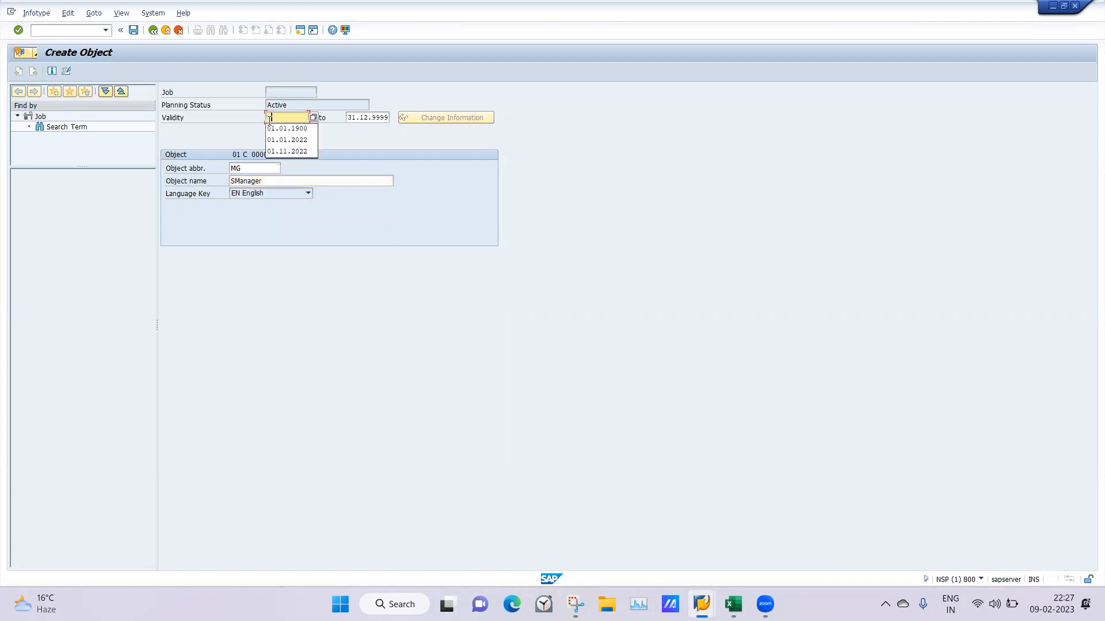
{"action": "left_click", "coordinate": [274, 129]}
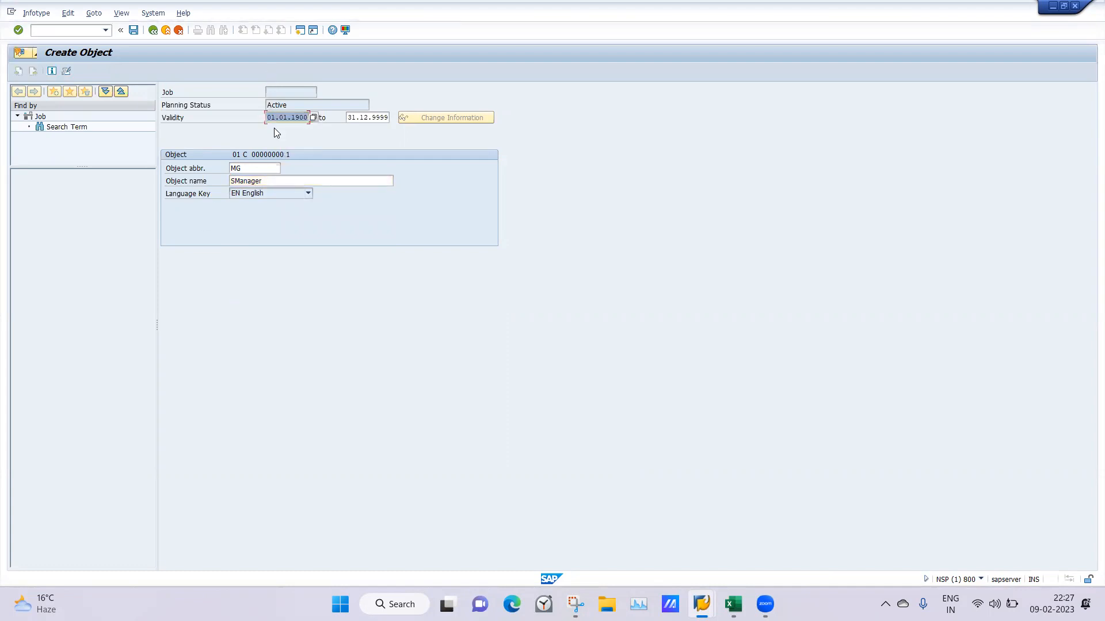
{"action": "left_click", "coordinate": [132, 31]}
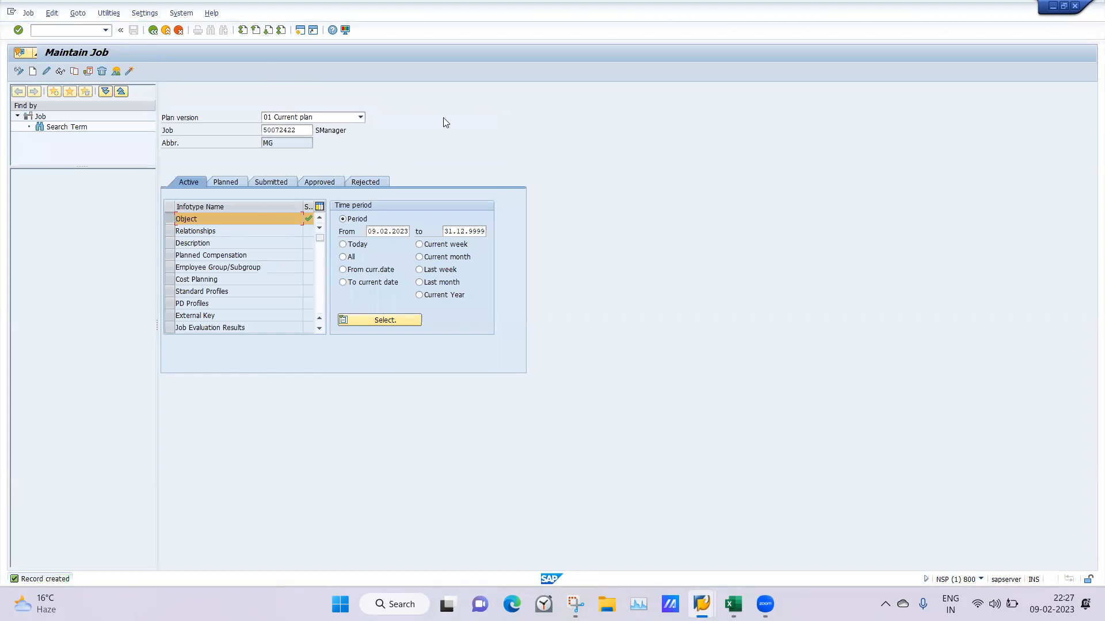
{"action": "mouse_move", "coordinate": [701, 604]}
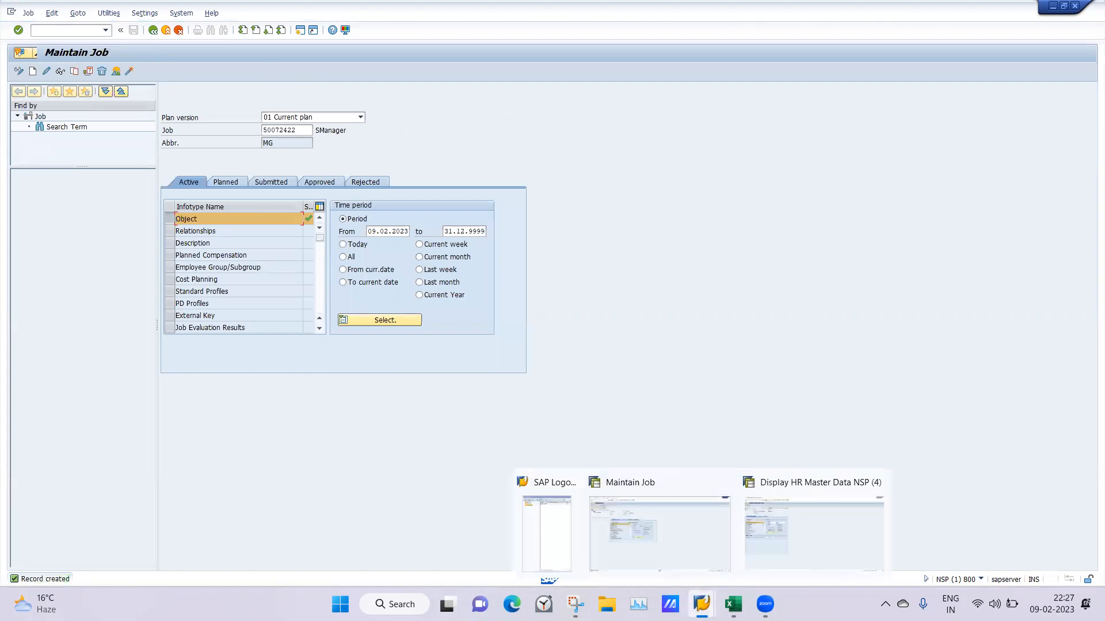
{"action": "left_click", "coordinate": [690, 528]}
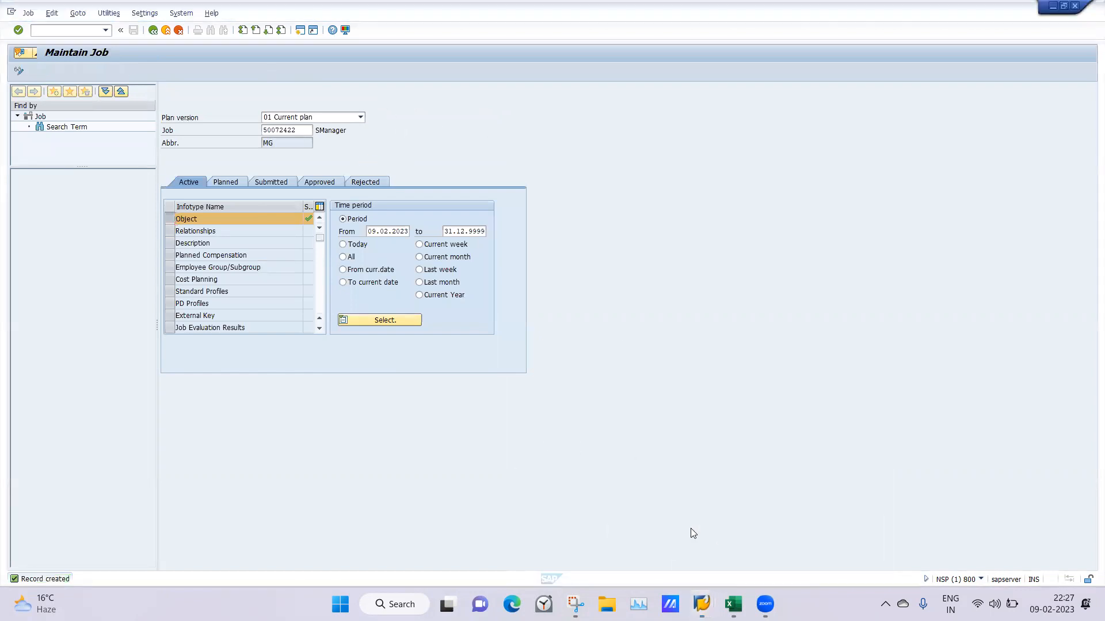
{"action": "mouse_move", "coordinate": [701, 604]}
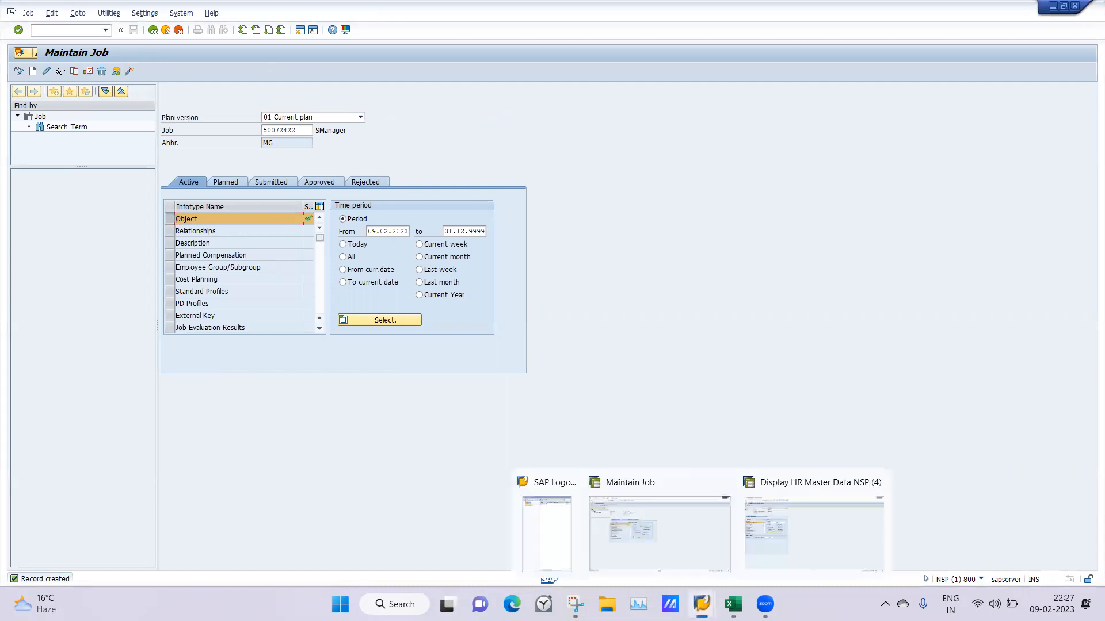
{"action": "left_click", "coordinate": [674, 542]}
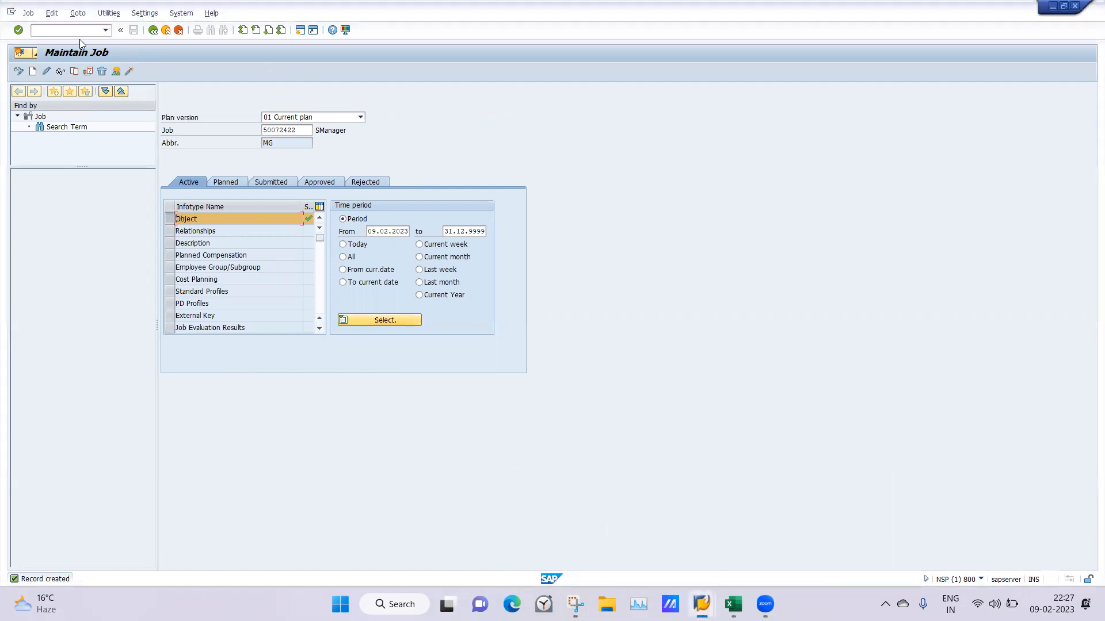
Return to the SAP Easy Access menu with /n and select PO13 - Position under Expert Mode
{"action": "left_click", "coordinate": [52, 30]}
{"action": "type", "text": "/n"}
{"action": "key", "text": "Return"}
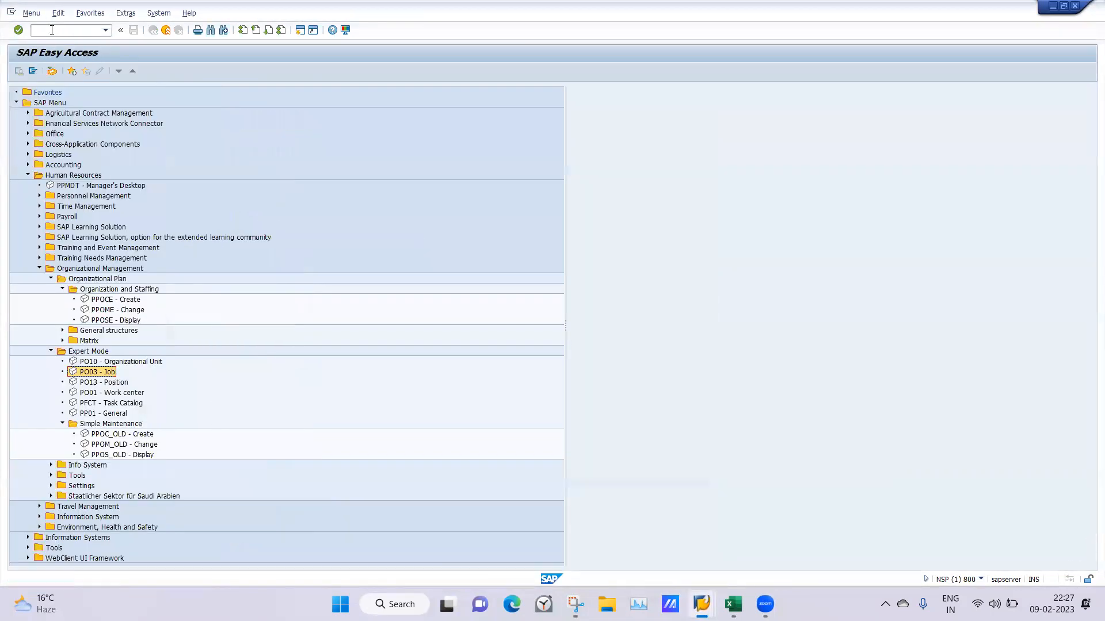
{"action": "left_click", "coordinate": [67, 31]}
{"action": "left_click", "coordinate": [95, 385]}
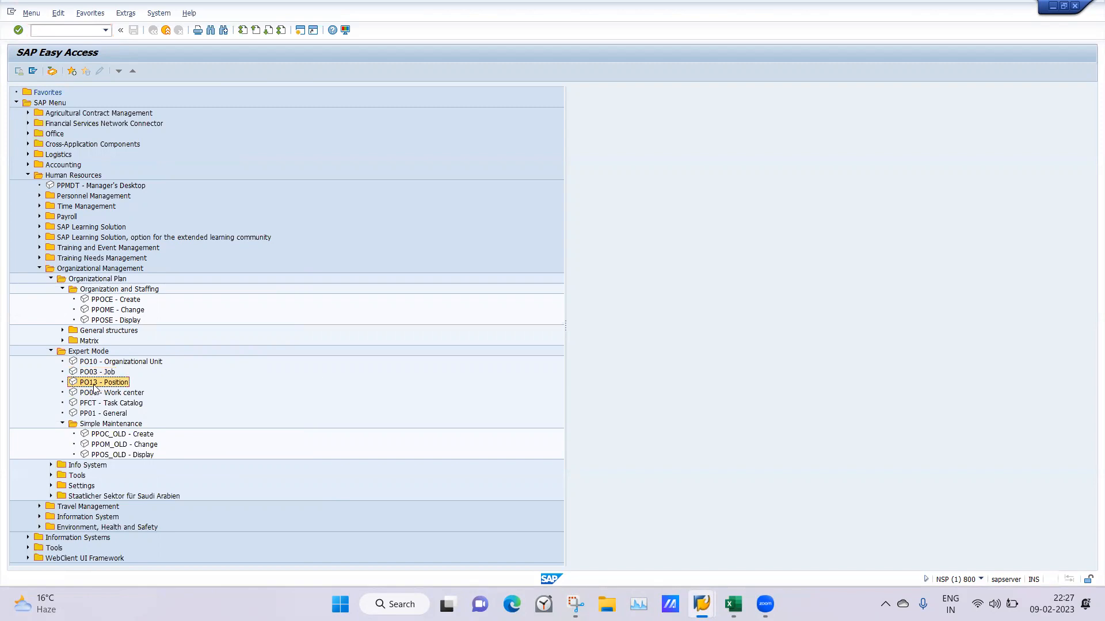
{"action": "right_click", "coordinate": [456, 336]}
{"action": "left_click", "coordinate": [479, 391]}
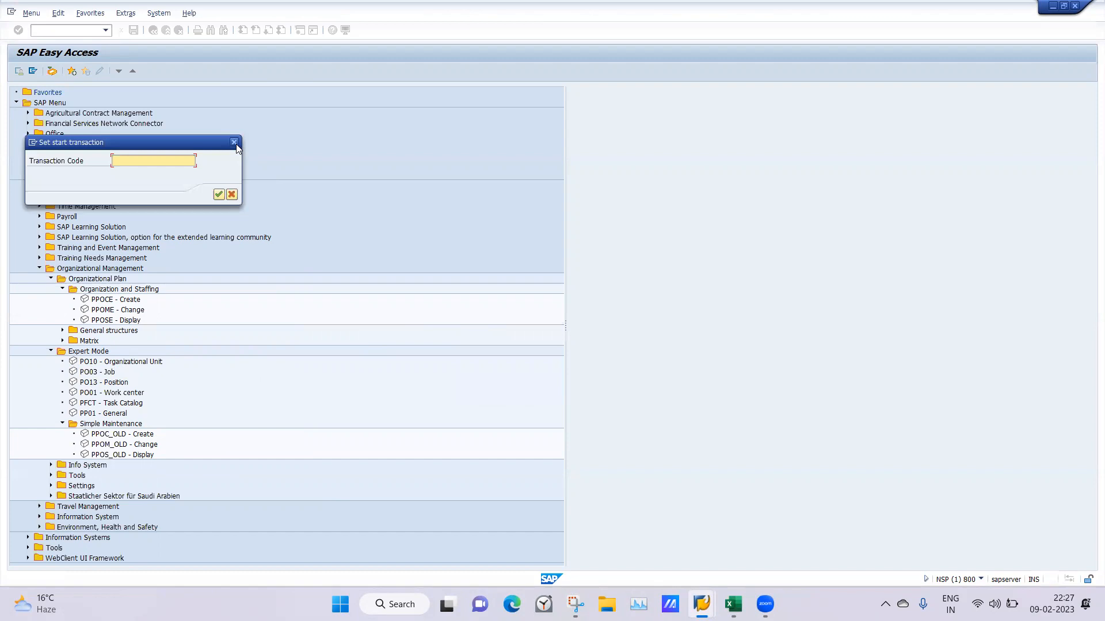
{"action": "left_click", "coordinate": [234, 142]}
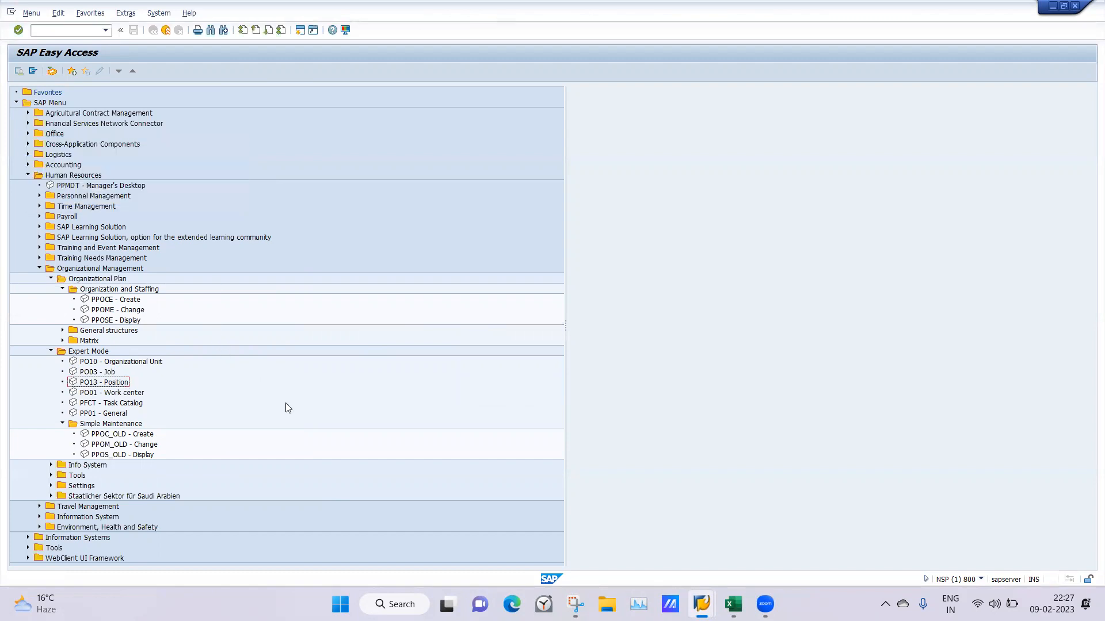
Check the Display Technical Names option in the SAP Easy Access settings and close the dialog
{"action": "right_click", "coordinate": [244, 378]}
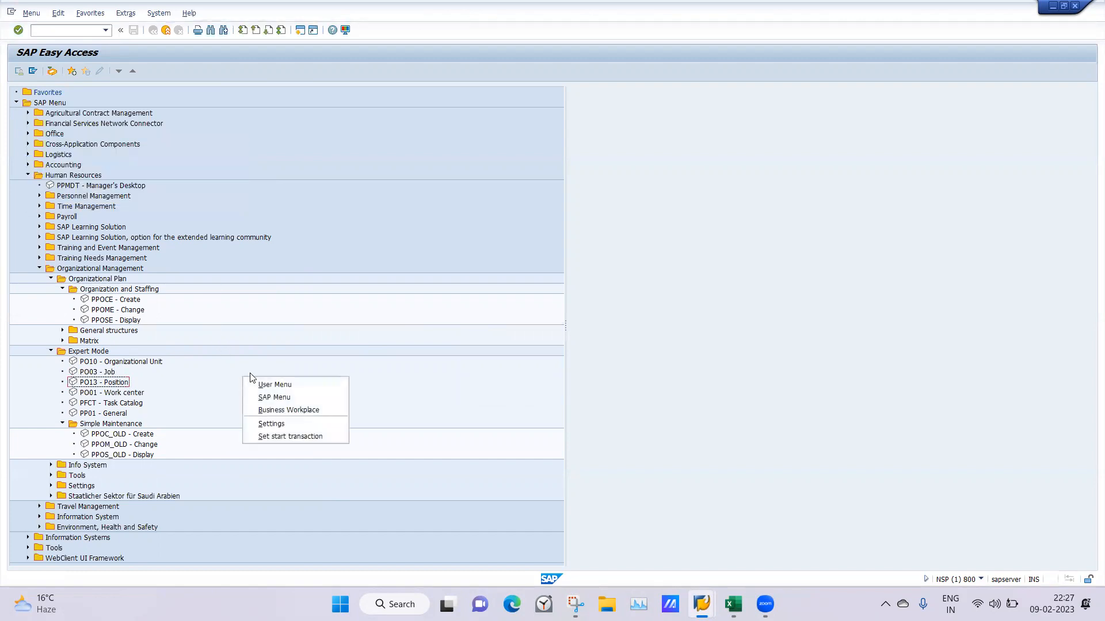
{"action": "left_click", "coordinate": [271, 425]}
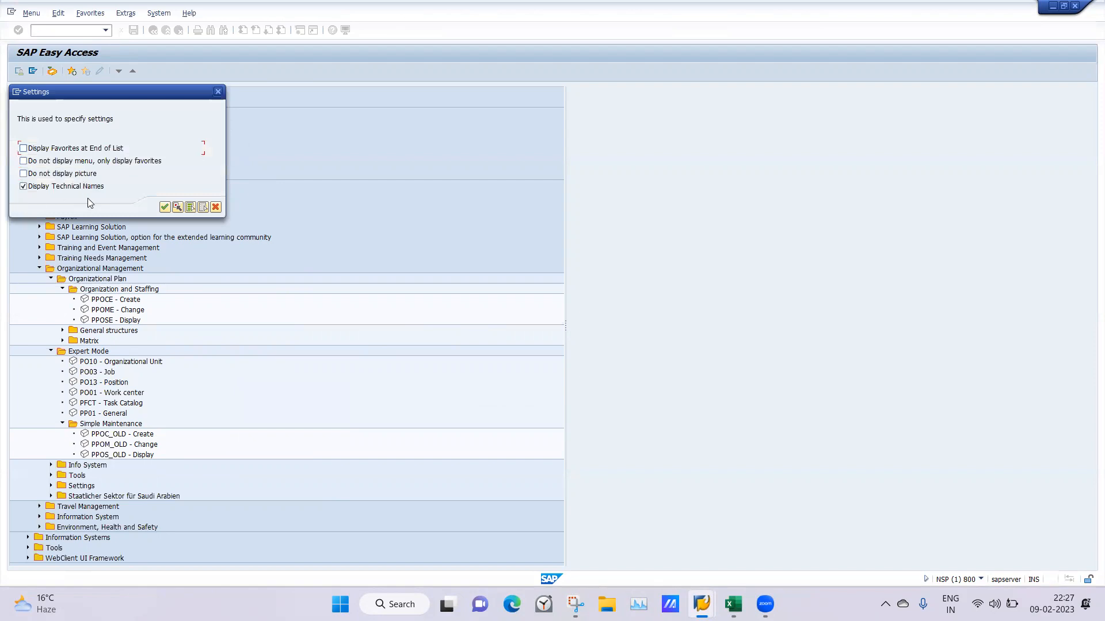
{"action": "left_click", "coordinate": [218, 95]}
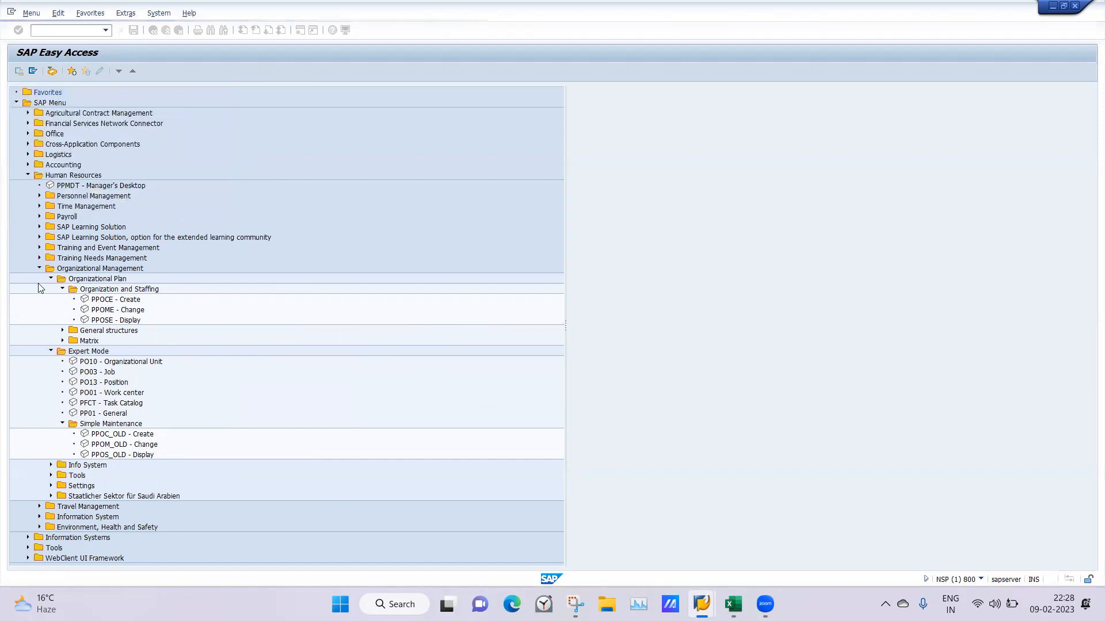
Open PO13 - Position and clear the Position number field on the Maintain Position screen
{"action": "double_click", "coordinate": [95, 384]}
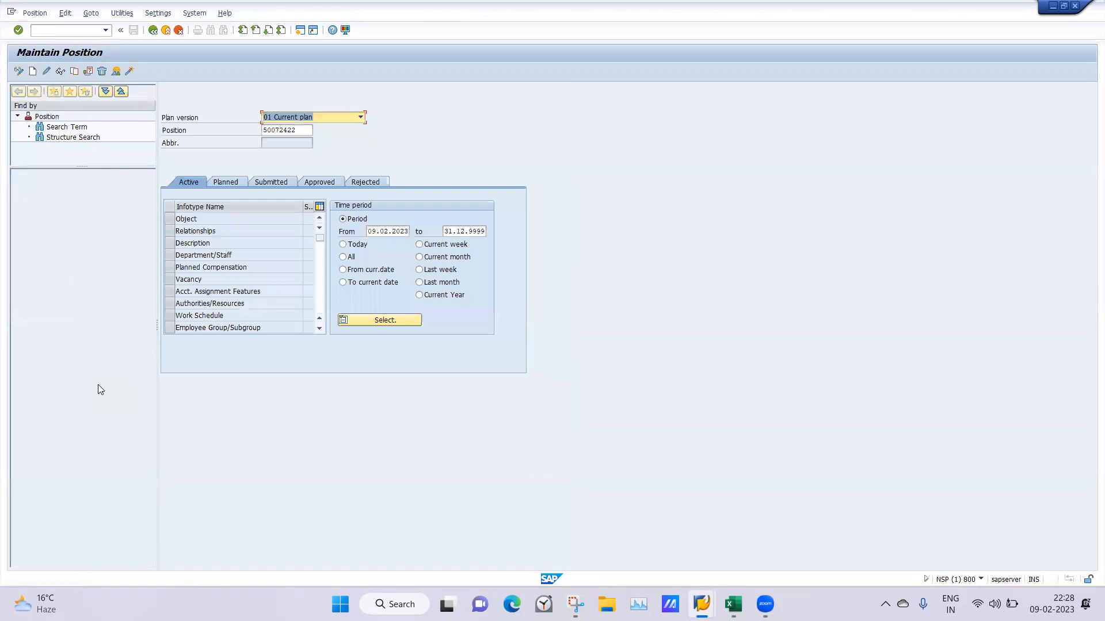
{"action": "double_click", "coordinate": [303, 130]}
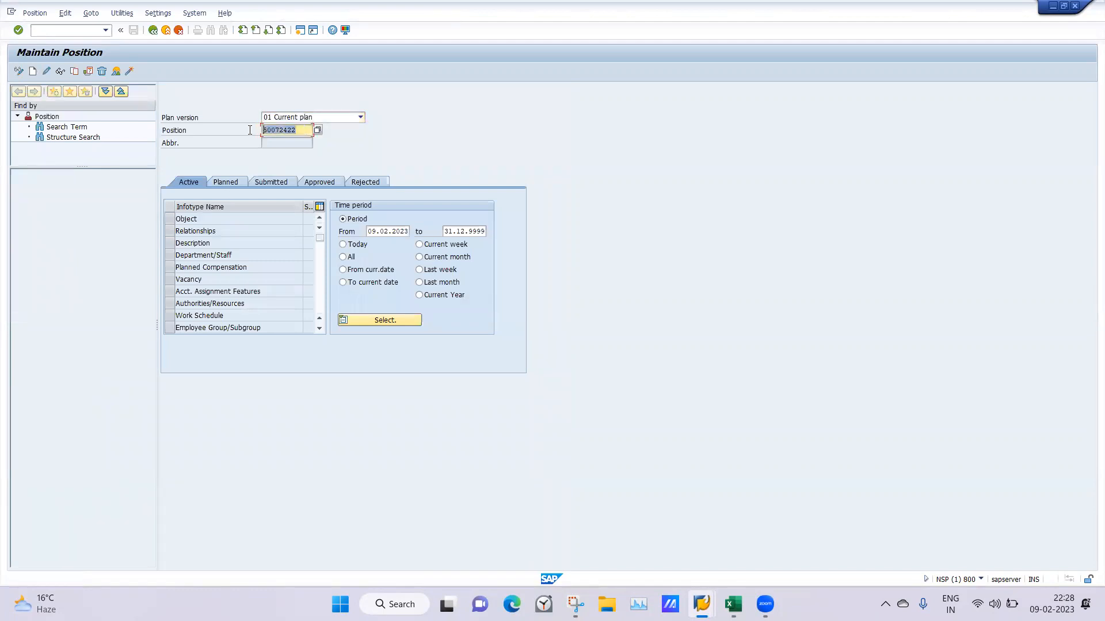
{"action": "key", "text": "BackSpace"}
{"action": "left_click", "coordinate": [212, 160]}
Start an Object infotype record for a new position with abbreviation HRM and name HR Manager
{"action": "left_click", "coordinate": [169, 221]}
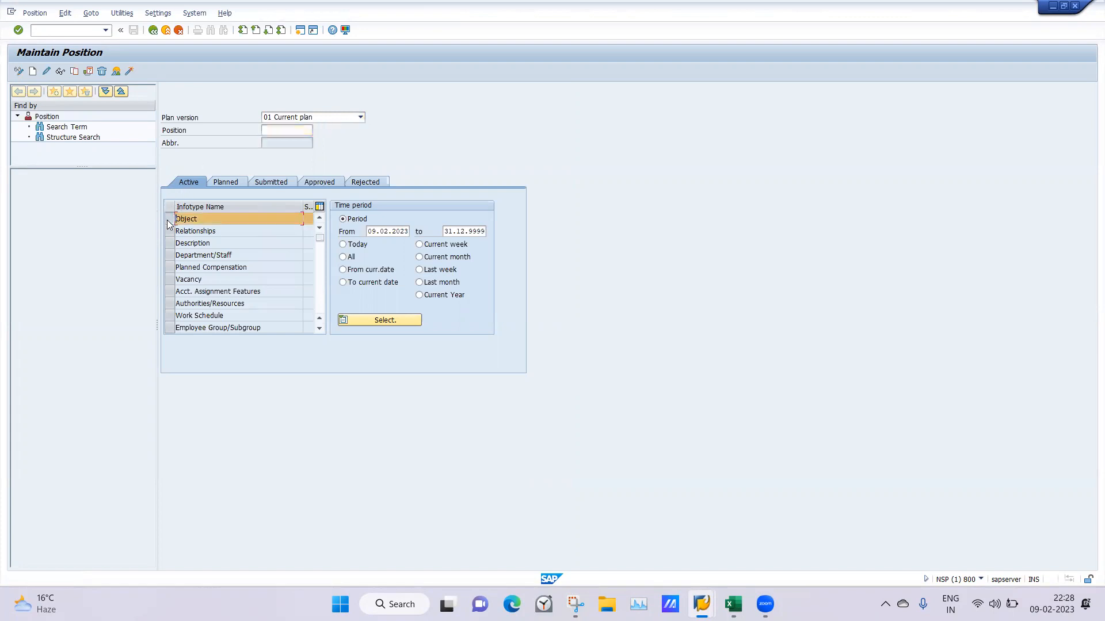
{"action": "left_click", "coordinate": [32, 72]}
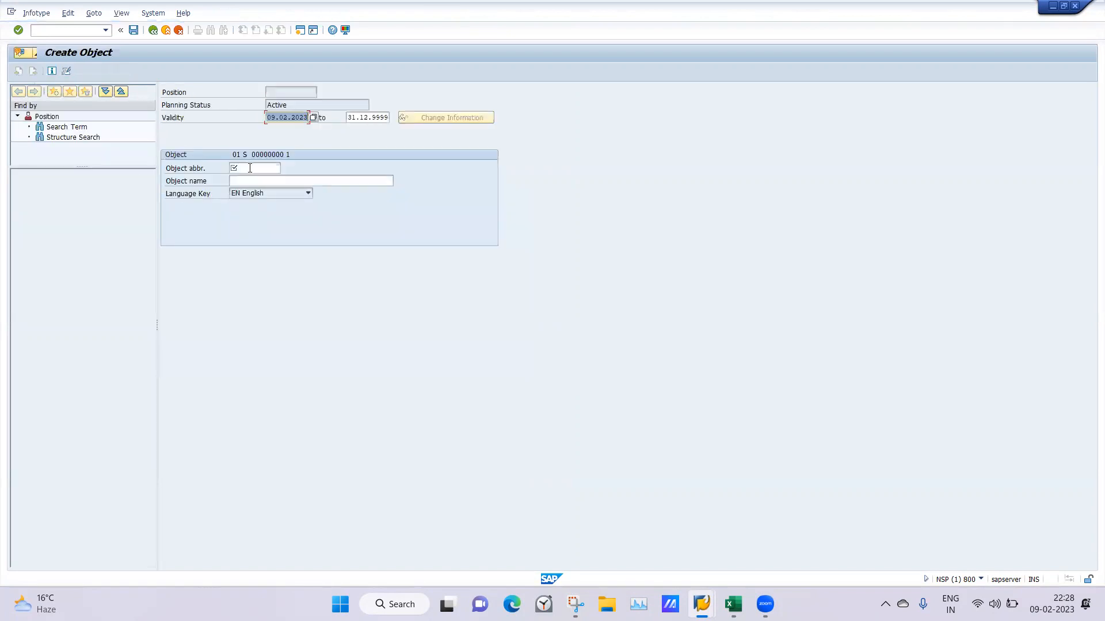
{"action": "left_click", "coordinate": [265, 168]}
{"action": "type", "text": "HRM"}
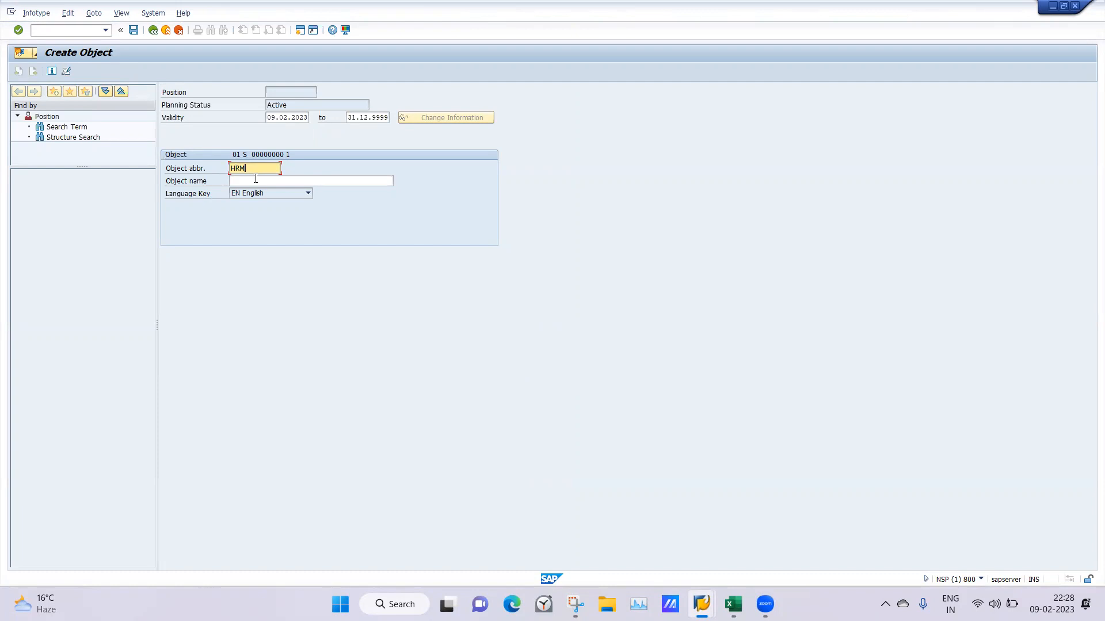
{"action": "left_click", "coordinate": [256, 180]}
{"action": "type", "text": "HR"}
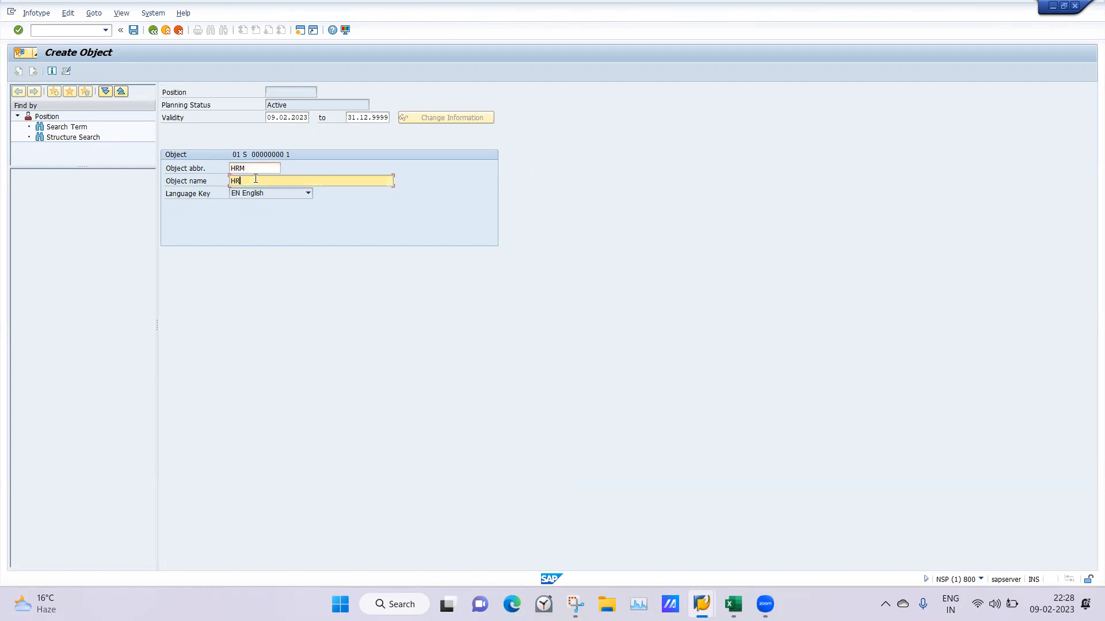
{"action": "type", "text": " Manager"}
Retype the ending of the position's object abbreviation so that it reads HRM
{"action": "left_click", "coordinate": [264, 167]}
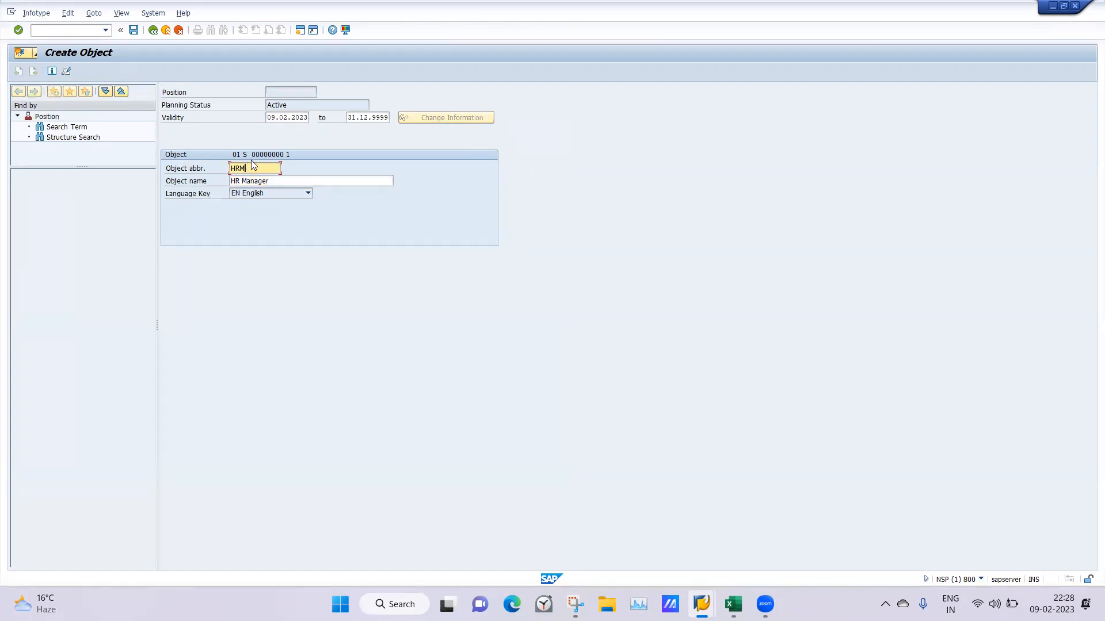
{"action": "key", "text": "BackSpace"}
{"action": "key", "text": "BackSpace"}
{"action": "type", "text": "RM"}
{"action": "left_click", "coordinate": [285, 183]}
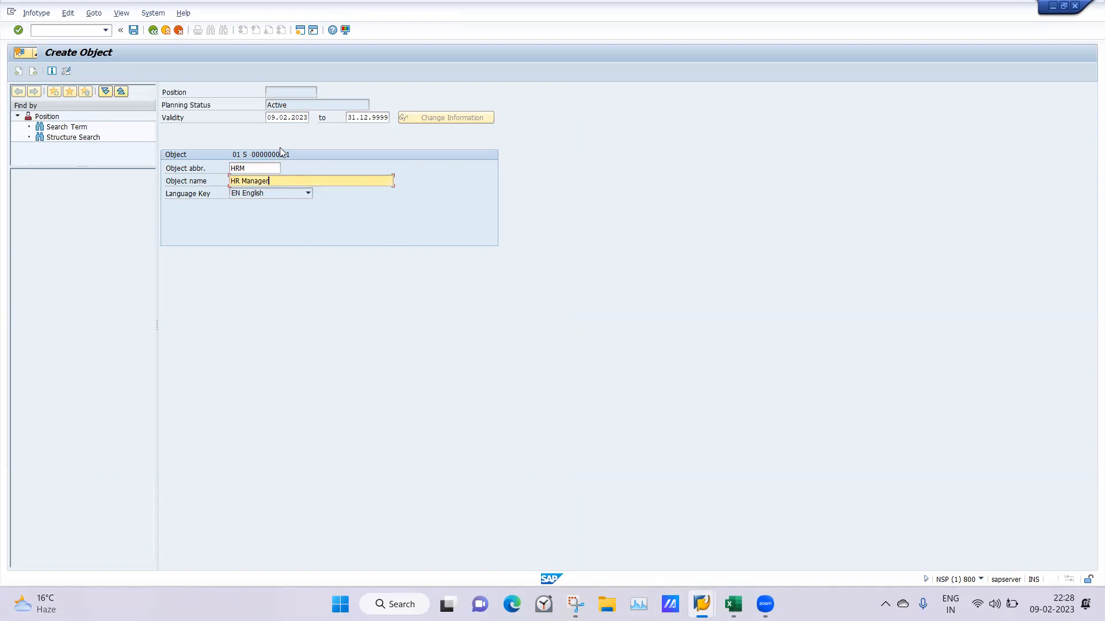
Set the HR Manager position's validity start date to 01.01.1900 and save the object record
{"action": "left_click_drag", "start_coordinate": [268, 118], "coordinate": [344, 118]}
{"action": "key", "text": "BackSpace"}
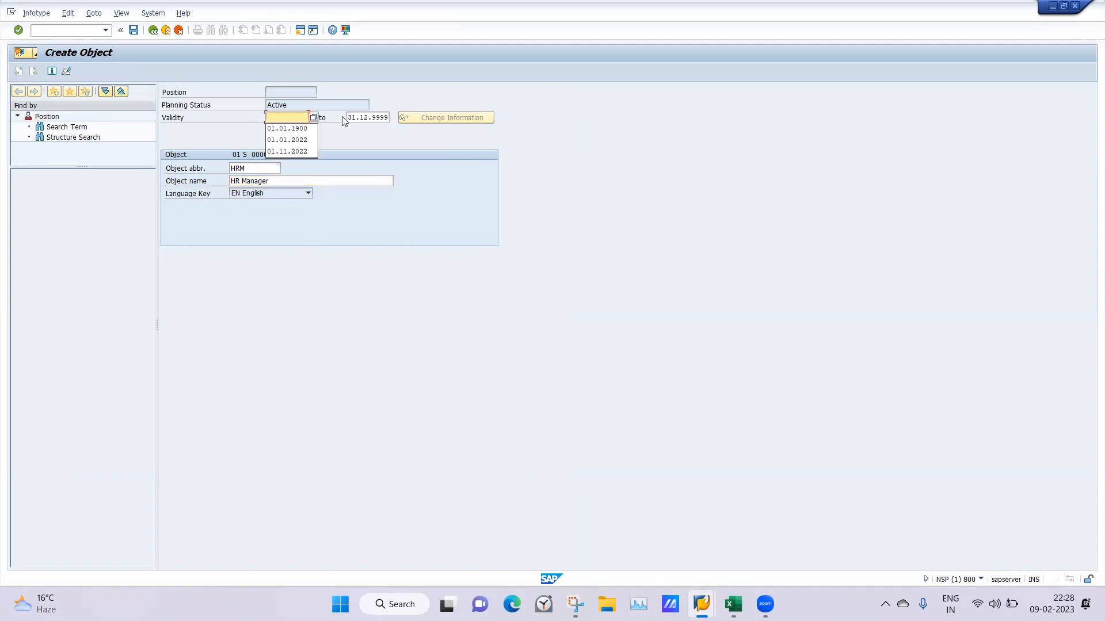
{"action": "left_click", "coordinate": [273, 129]}
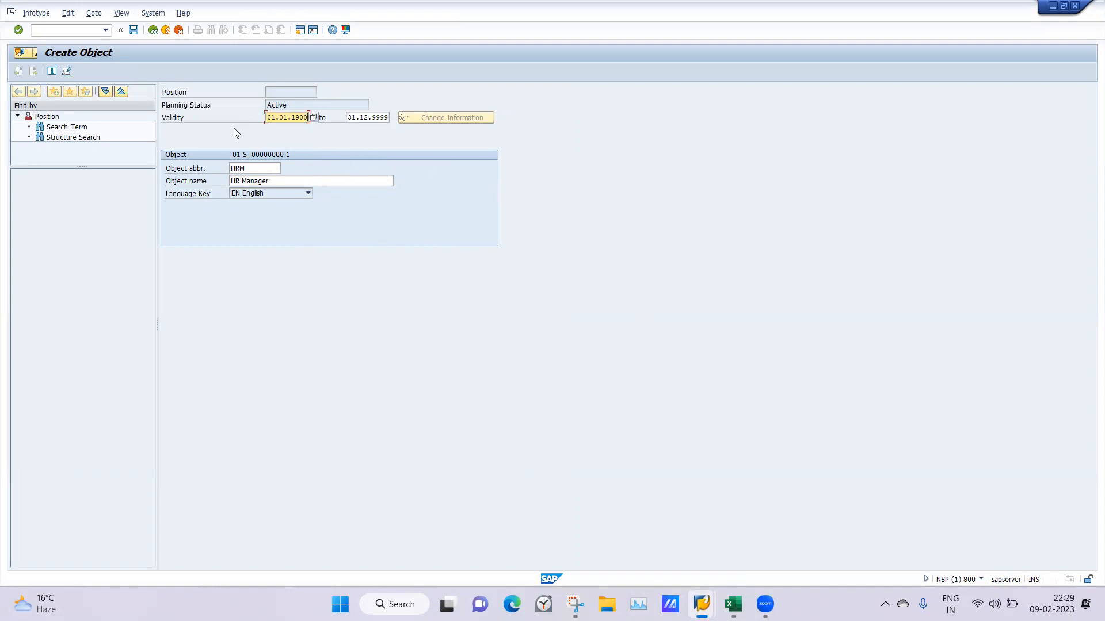
{"action": "key", "text": "Return"}
{"action": "left_click", "coordinate": [133, 30]}
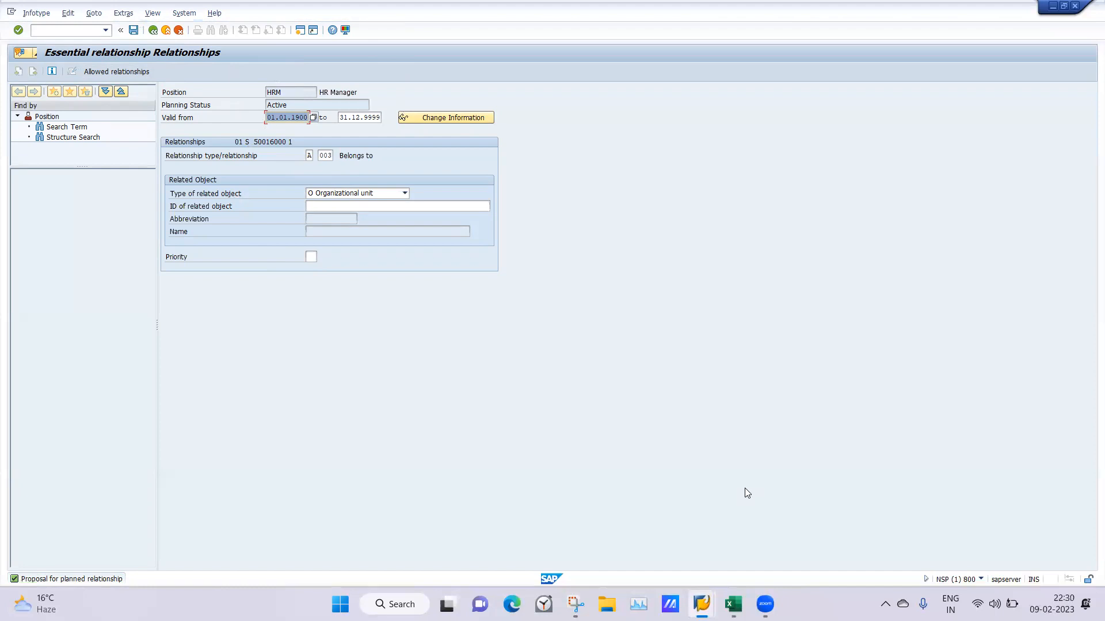
Switch to the Excel notes and go to cell C3 above InfoysIndia on the Class 2 9FEB sheet
{"action": "left_click", "coordinate": [733, 604]}
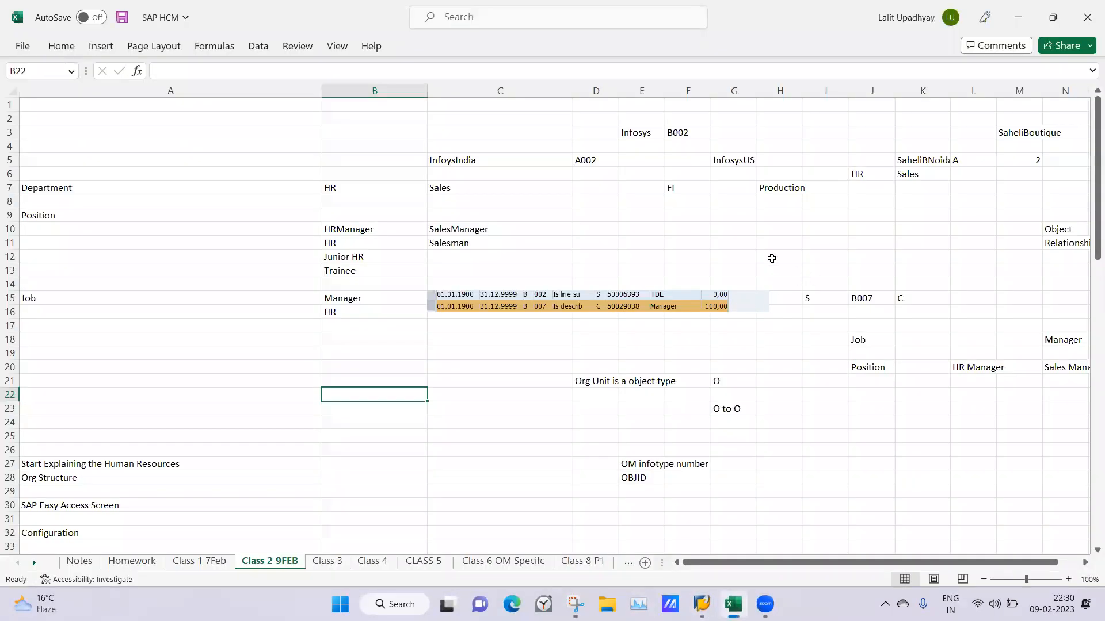
{"action": "left_click", "coordinate": [772, 256]}
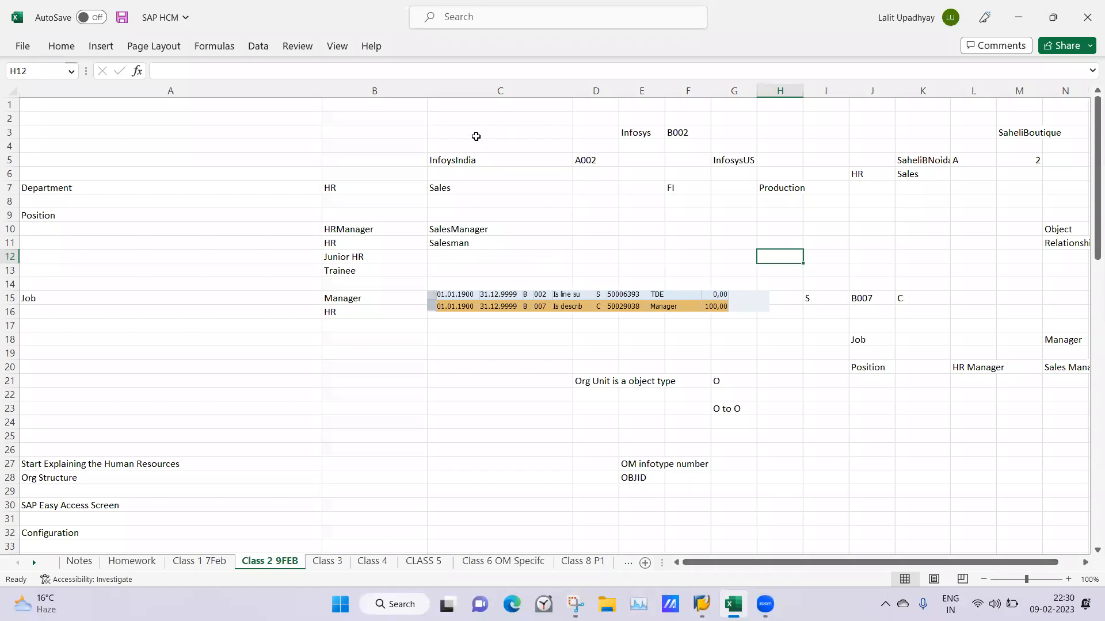
{"action": "left_click", "coordinate": [463, 131]}
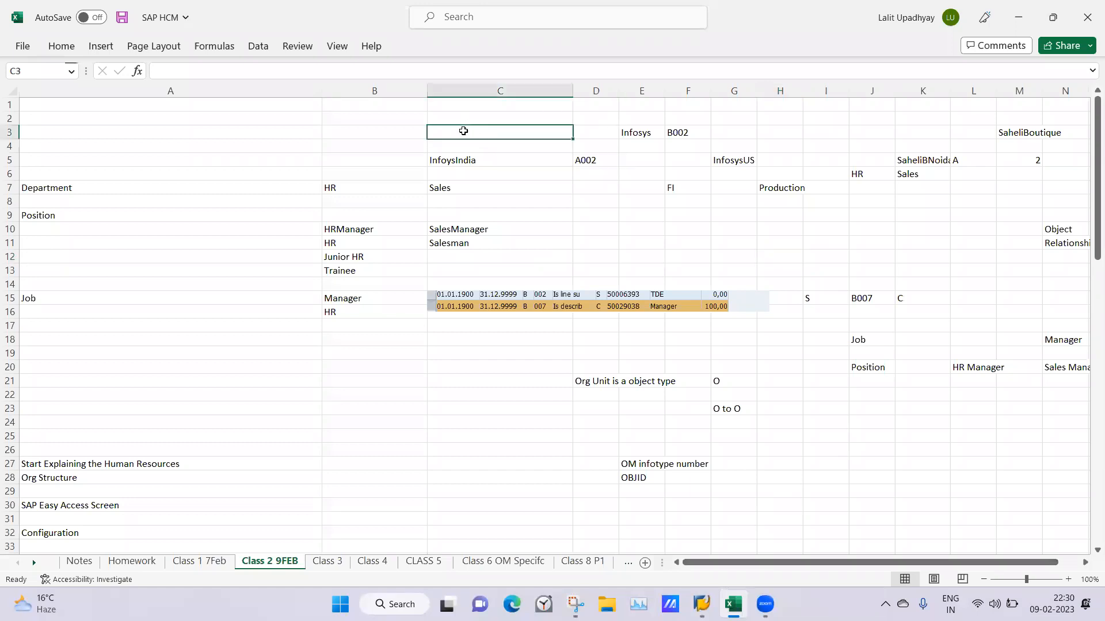
{"action": "key", "text": "shift+Right"}
{"action": "key", "text": "shift+Right"}
{"action": "key", "text": "shift+Right"}
{"action": "key", "text": "shift+Right"}
{"action": "key", "text": "shift+Right"}
{"action": "key", "text": "shift+Down"}
{"action": "key", "text": "shift+Down"}
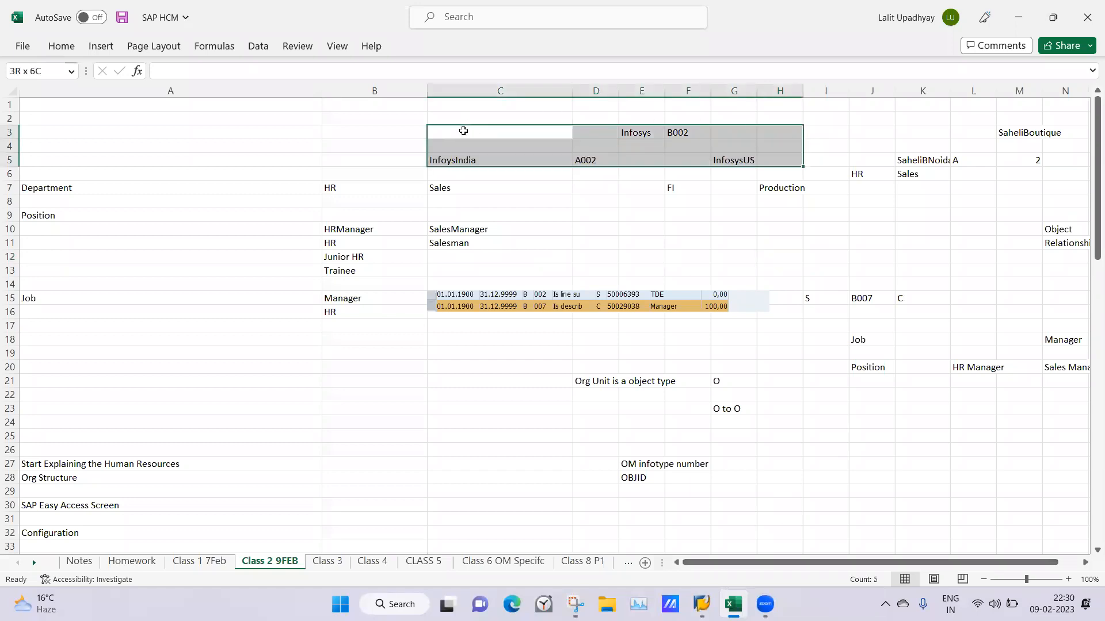
{"action": "key", "text": "shift+Down"}
{"action": "key", "text": "shift+Down"}
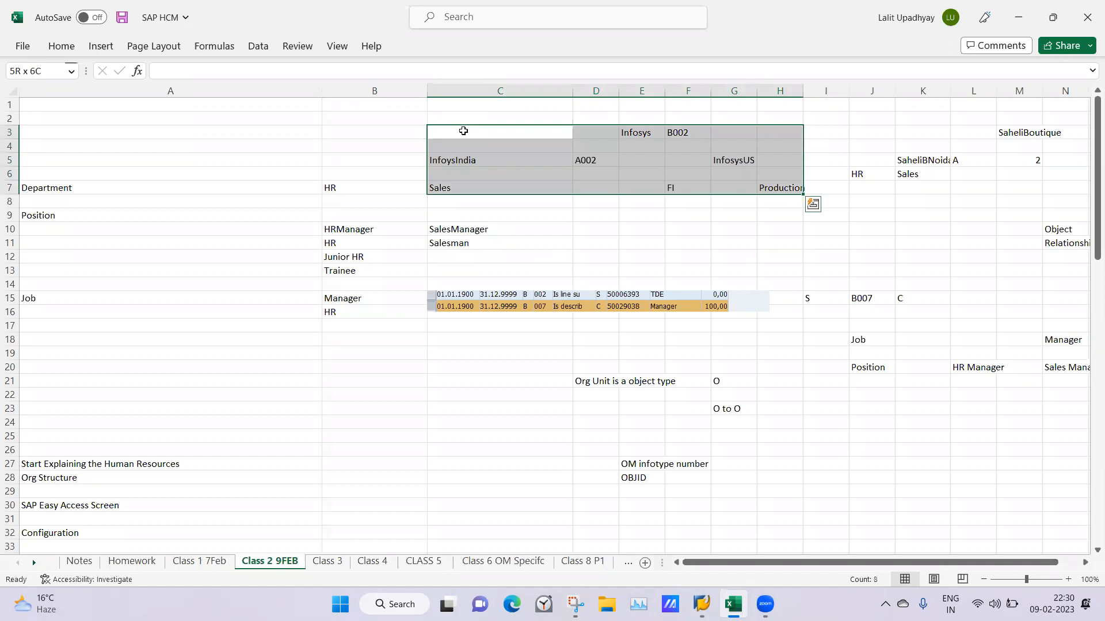
{"action": "key", "text": "ctrl+q"}
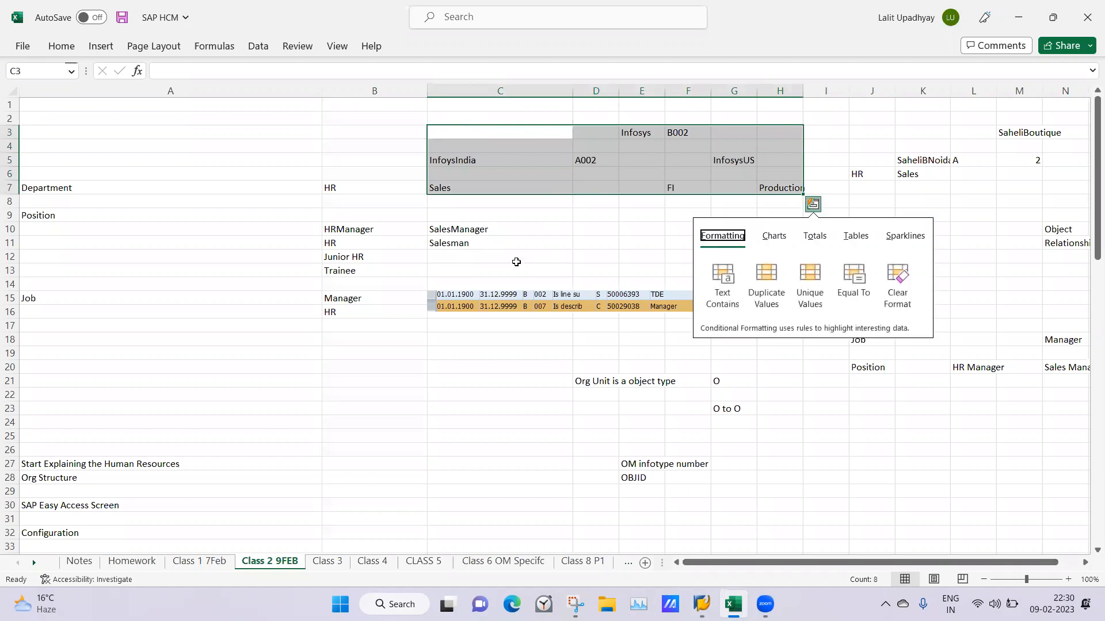
{"action": "left_click", "coordinate": [516, 261]}
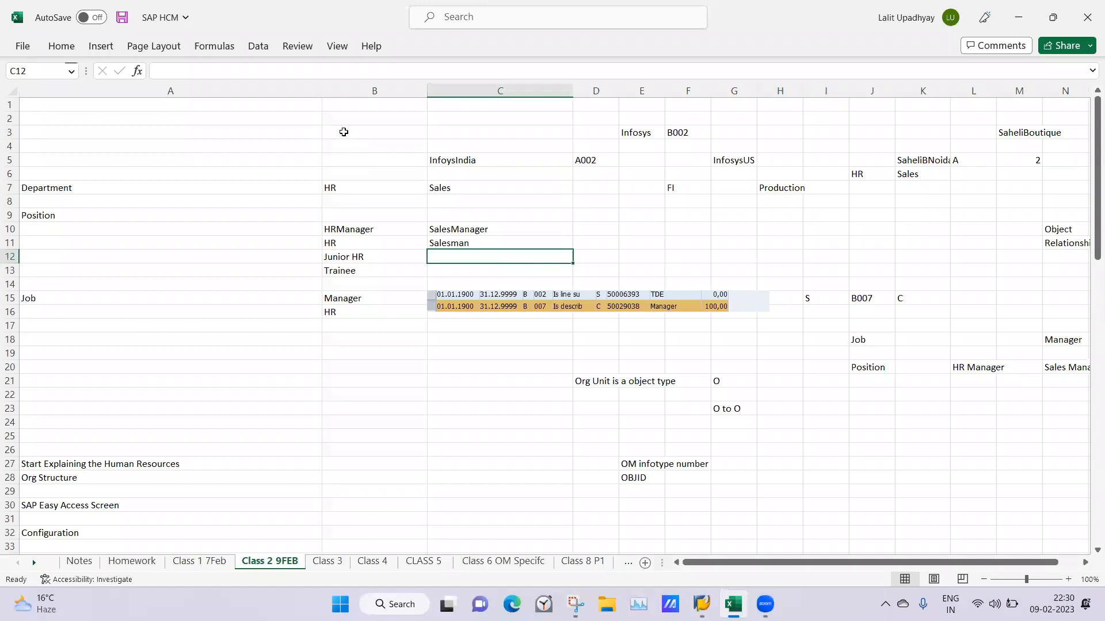
Move the Infosys structure block in B3:I8 to the empty area starting at cell C88 on the same sheet
{"action": "left_click", "coordinate": [344, 132]}
{"action": "key", "text": "shift+Right"}
{"action": "key", "text": "shift+Right"}
{"action": "key", "text": "shift+Right"}
{"action": "key", "text": "shift+Right"}
{"action": "key", "text": "shift+Right"}
{"action": "key", "text": "shift+Right"}
{"action": "key", "text": "shift+Right"}
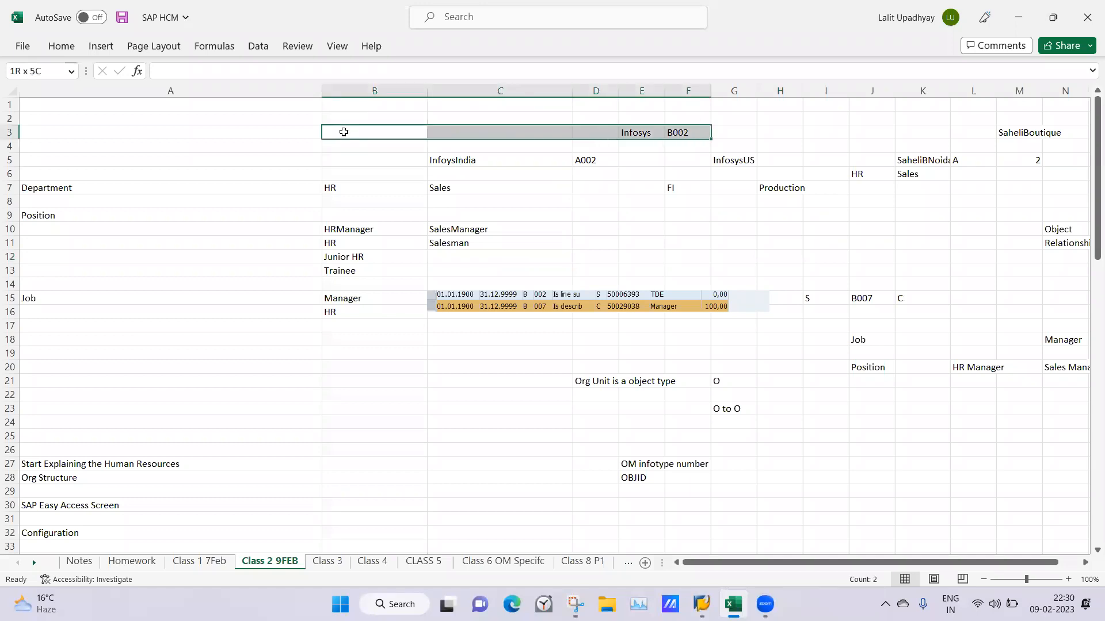
{"action": "key", "text": "shift+Down"}
{"action": "key", "text": "shift+Down"}
{"action": "key", "text": "shift+Down"}
{"action": "key", "text": "shift+Down"}
{"action": "key", "text": "shift+Down"}
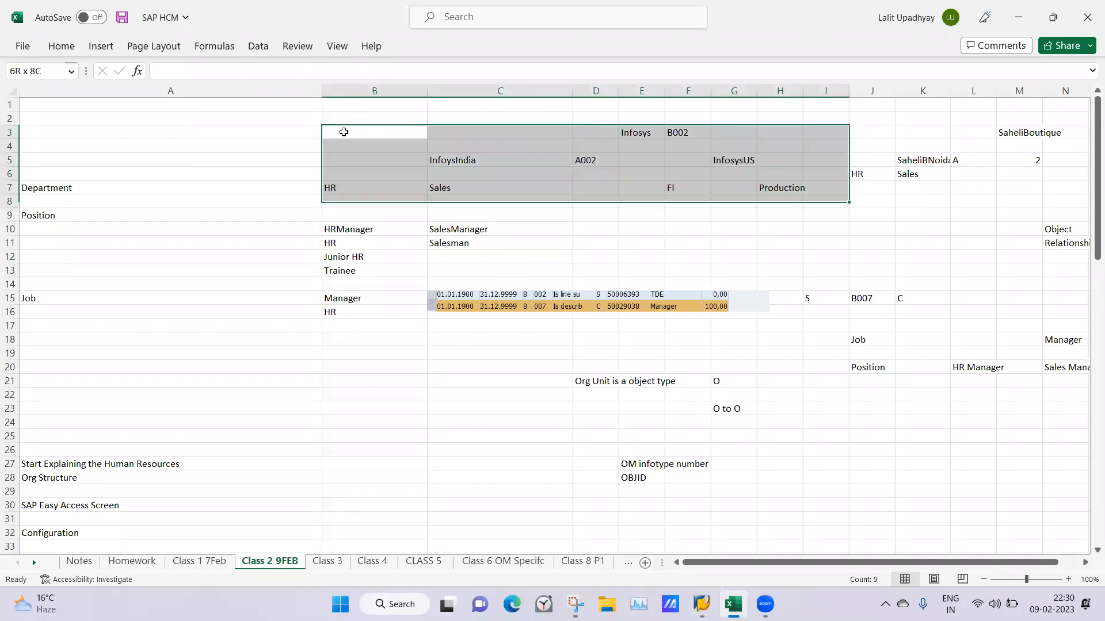
{"action": "key", "text": "ctrl+c"}
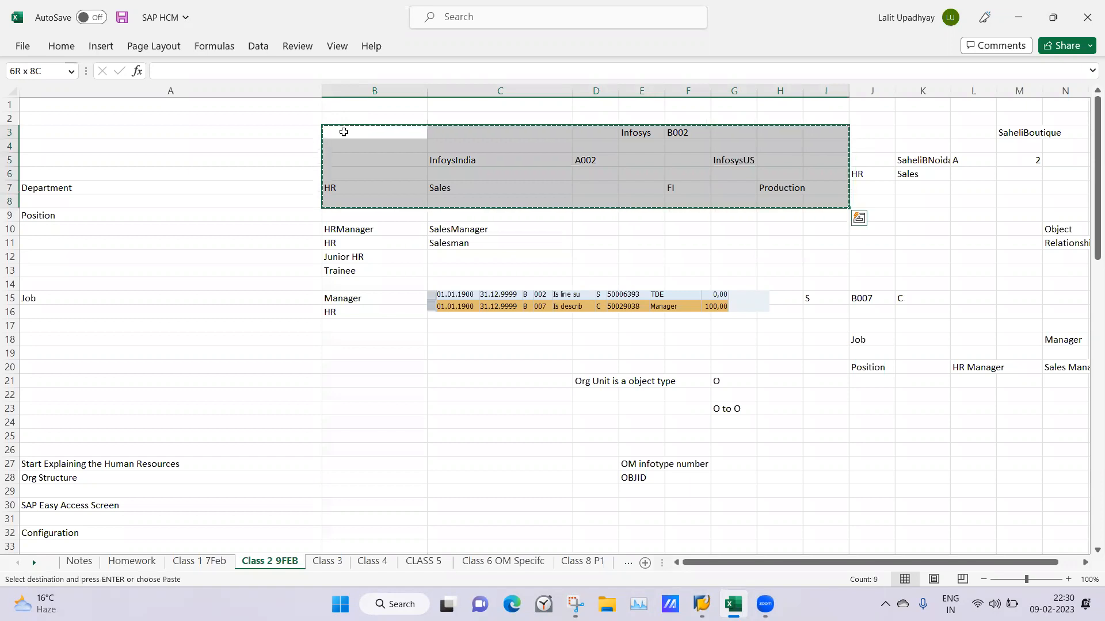
{"action": "scroll", "coordinate": [1087, 216], "scroll_direction": "down", "scroll_amount": 19}
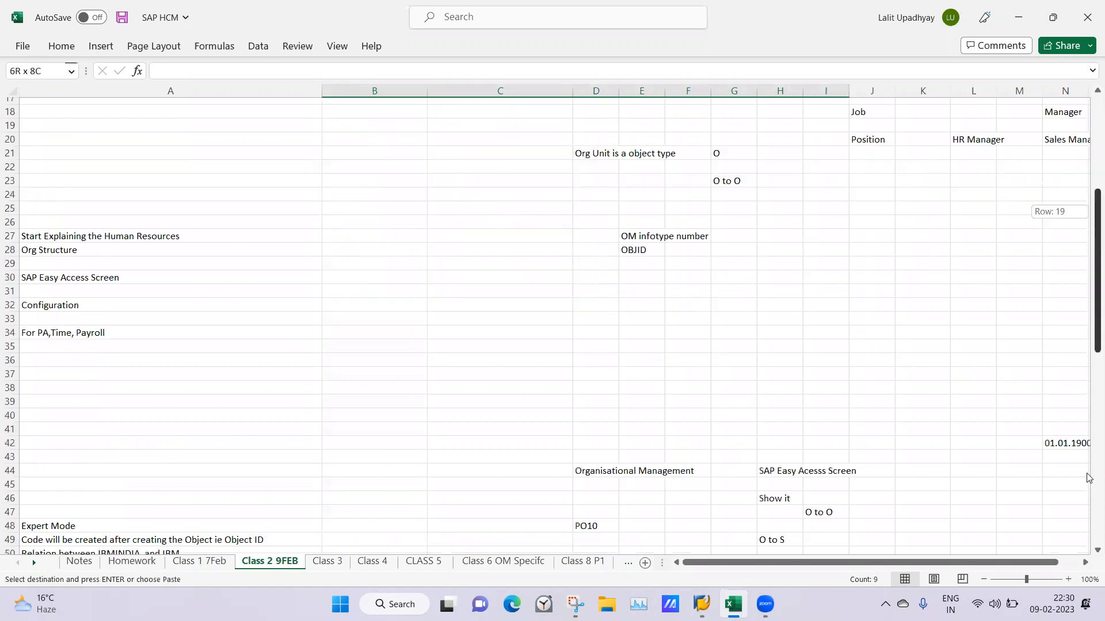
{"action": "left_click", "coordinate": [496, 515]}
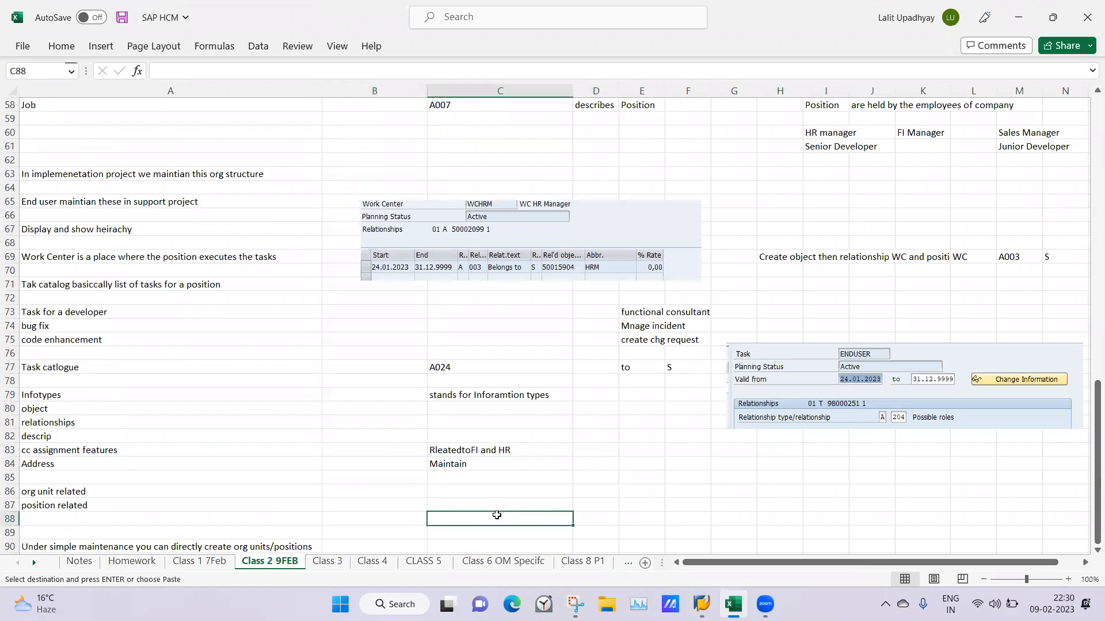
{"action": "key", "text": "Return"}
Go back to the SaheliBoutique structure at the start of the sheet and examine the SaheliBNoida unit and its HR department
{"action": "left_click_drag", "start_coordinate": [1090, 450], "coordinate": [1088, 174]}
{"action": "left_click_drag", "start_coordinate": [796, 569], "coordinate": [814, 569]}
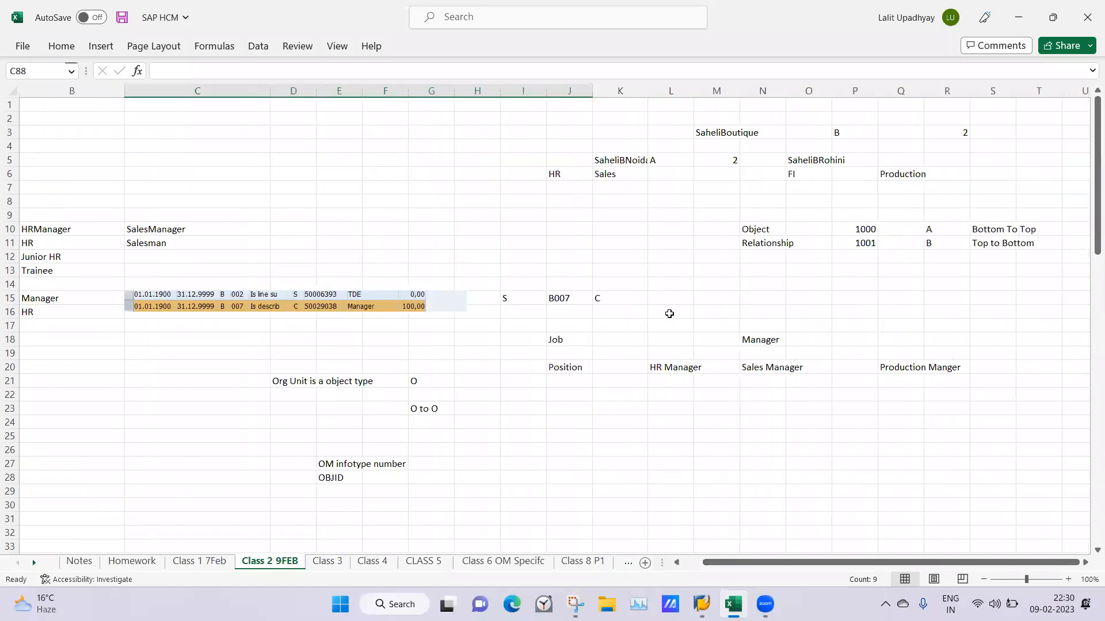
{"action": "left_click", "coordinate": [615, 205]}
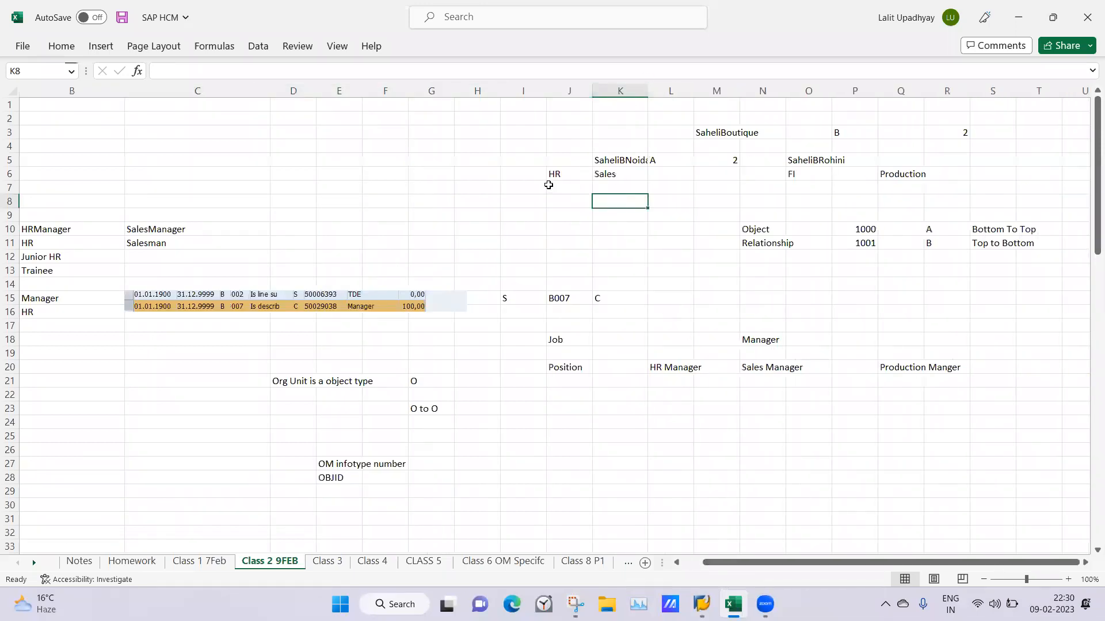
{"action": "left_click", "coordinate": [562, 170]}
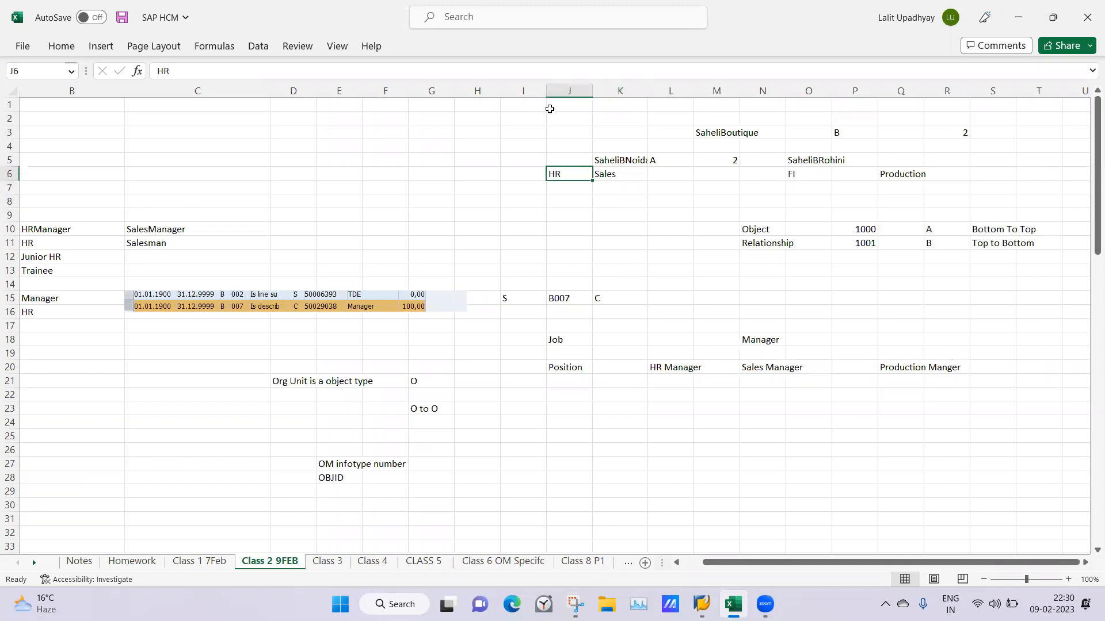
{"action": "left_click", "coordinate": [621, 158]}
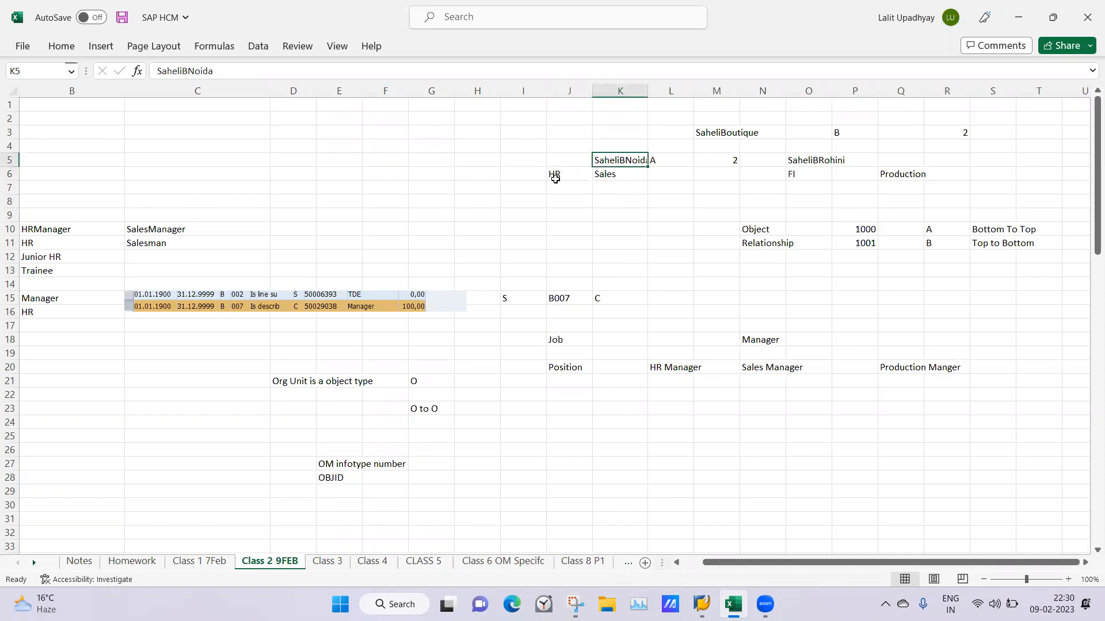
{"action": "left_click", "coordinate": [554, 174]}
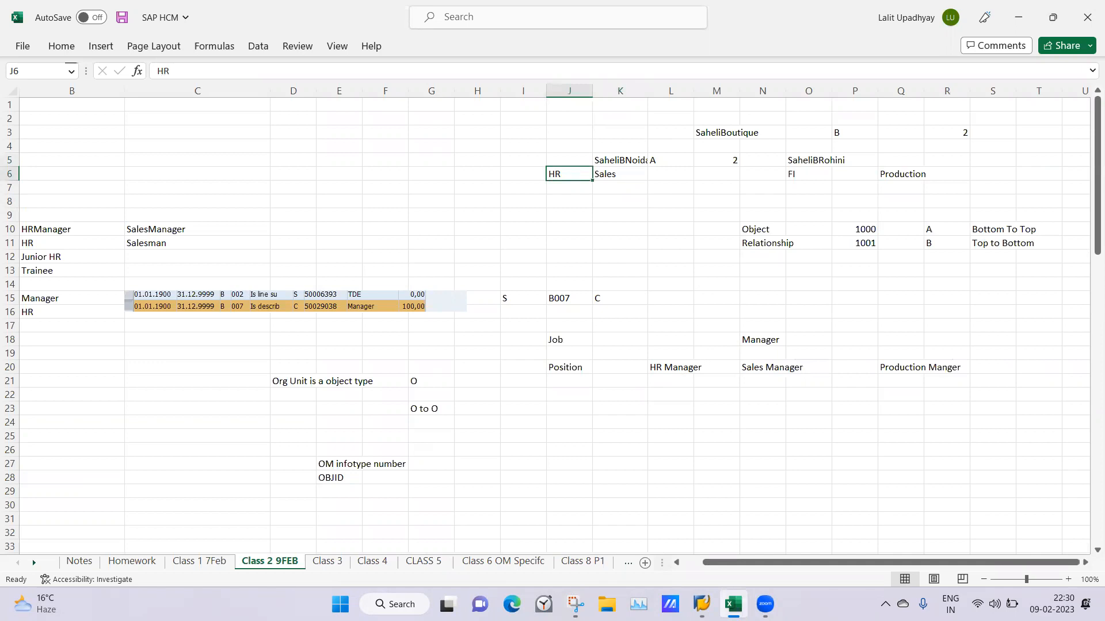
In SAP, find organizational units matching Saheli, assign SaheliB Noida as the unit the HR Manager position belongs to, and save the relationship
{"action": "left_click", "coordinate": [702, 604]}
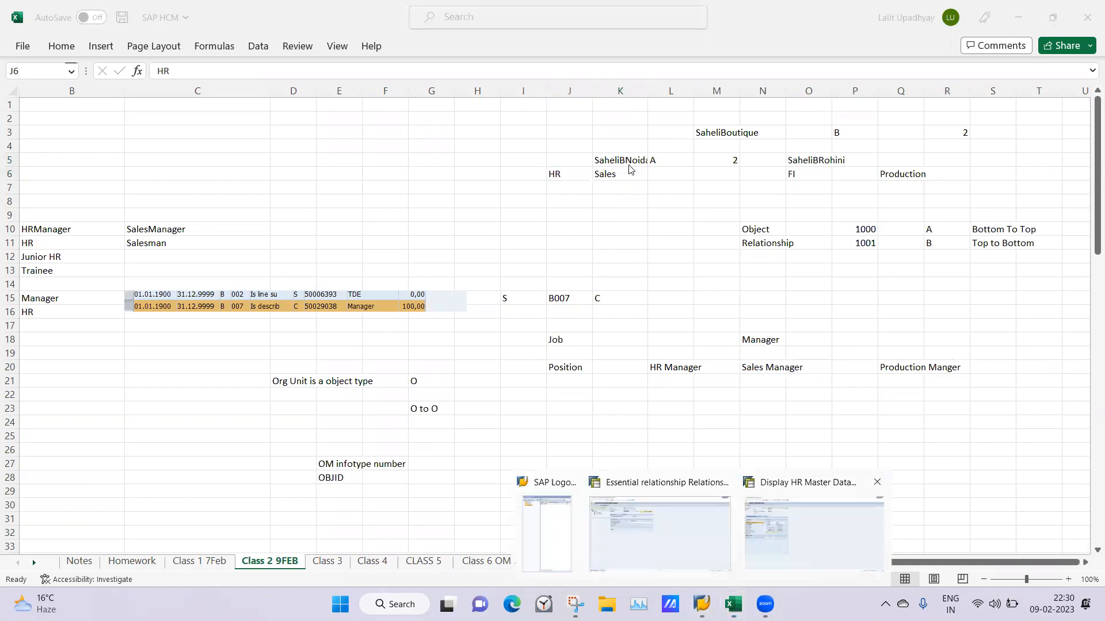
{"action": "left_click", "coordinate": [669, 514]}
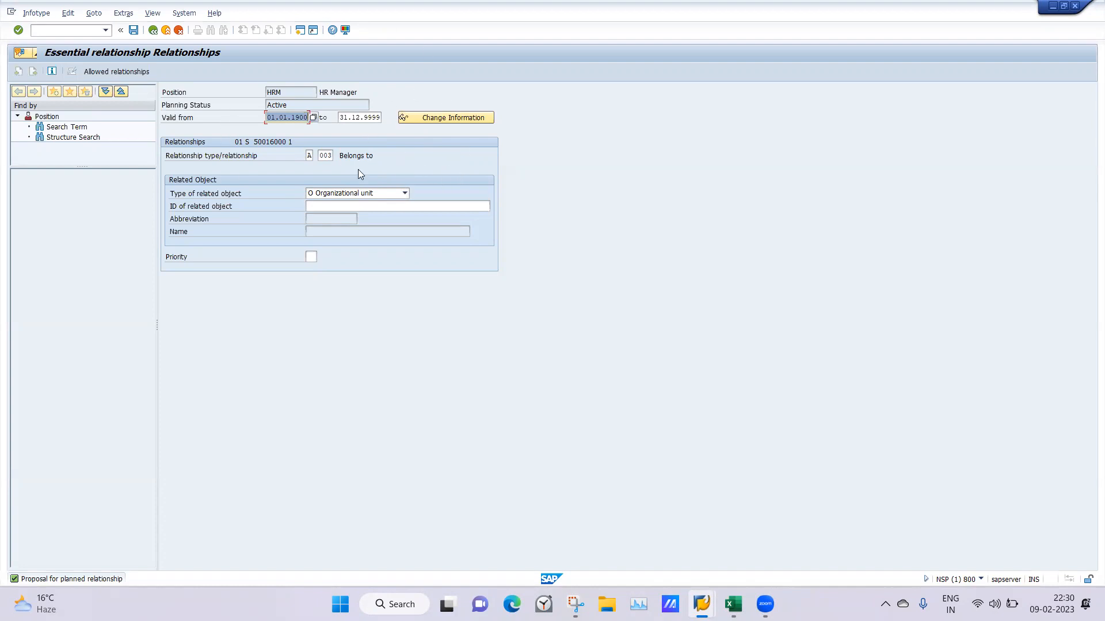
{"action": "left_click", "coordinate": [322, 206]}
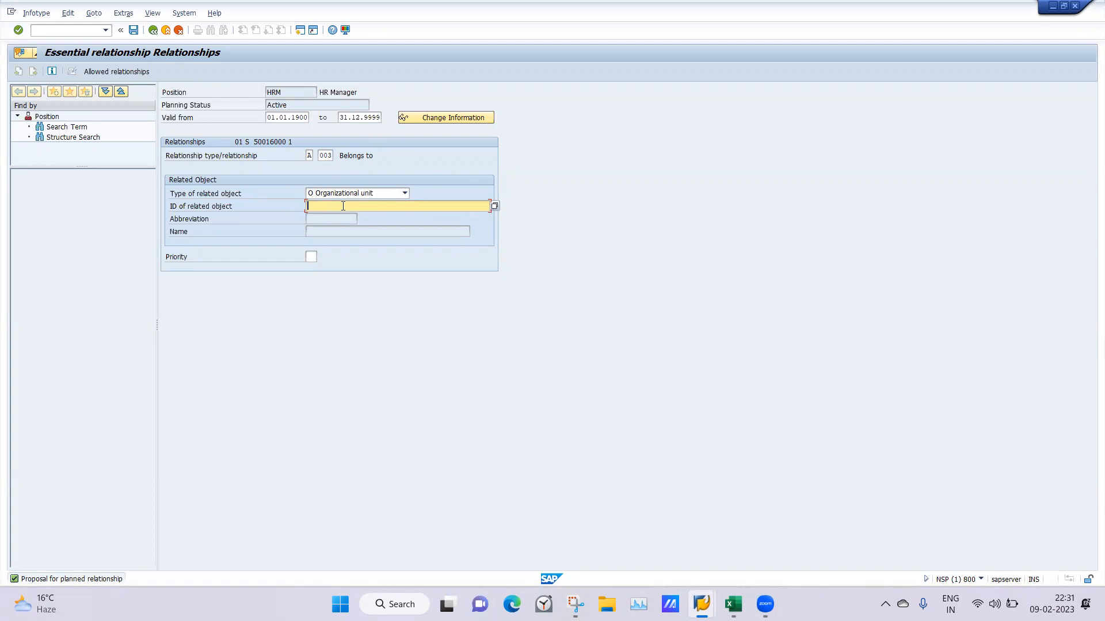
{"action": "type", "text": "Saheli"}
{"action": "key", "text": "Return"}
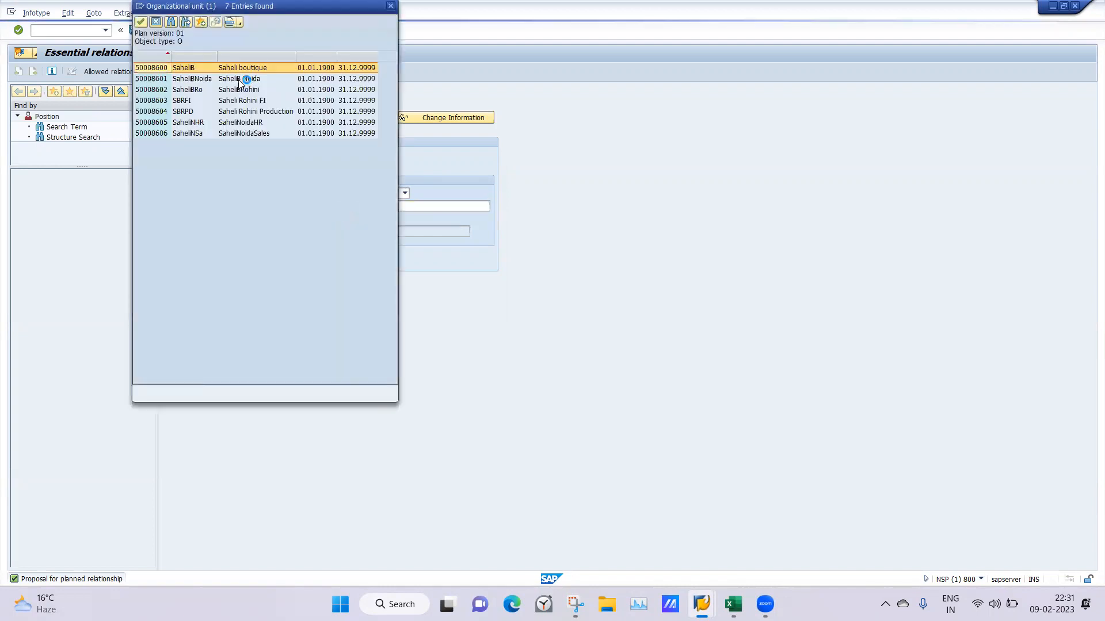
{"action": "double_click", "coordinate": [232, 80]}
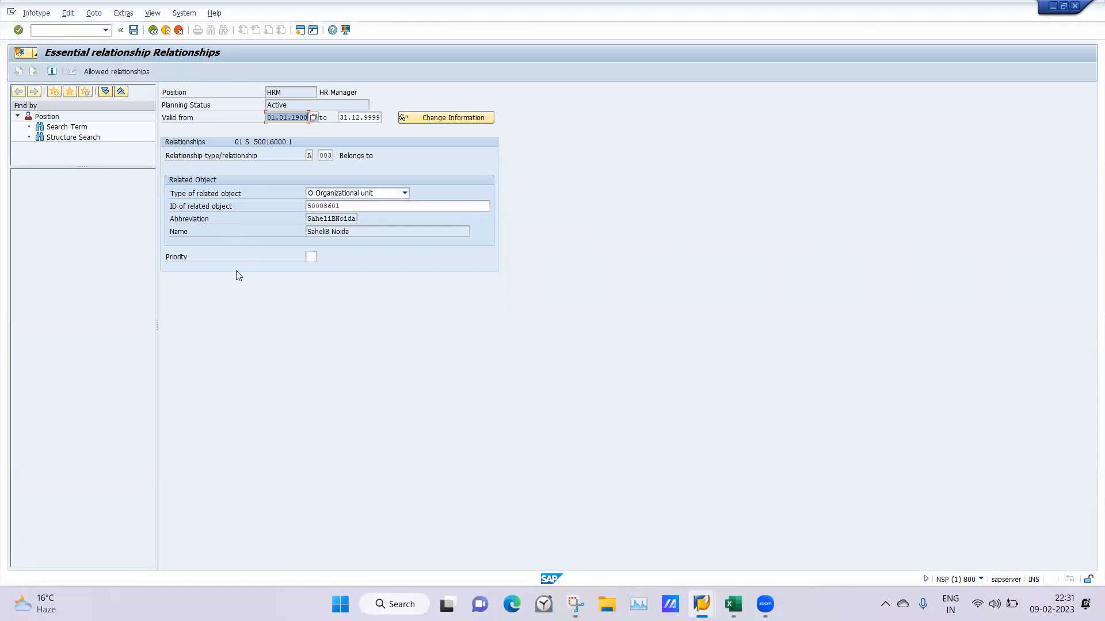
{"action": "left_click", "coordinate": [134, 31]}
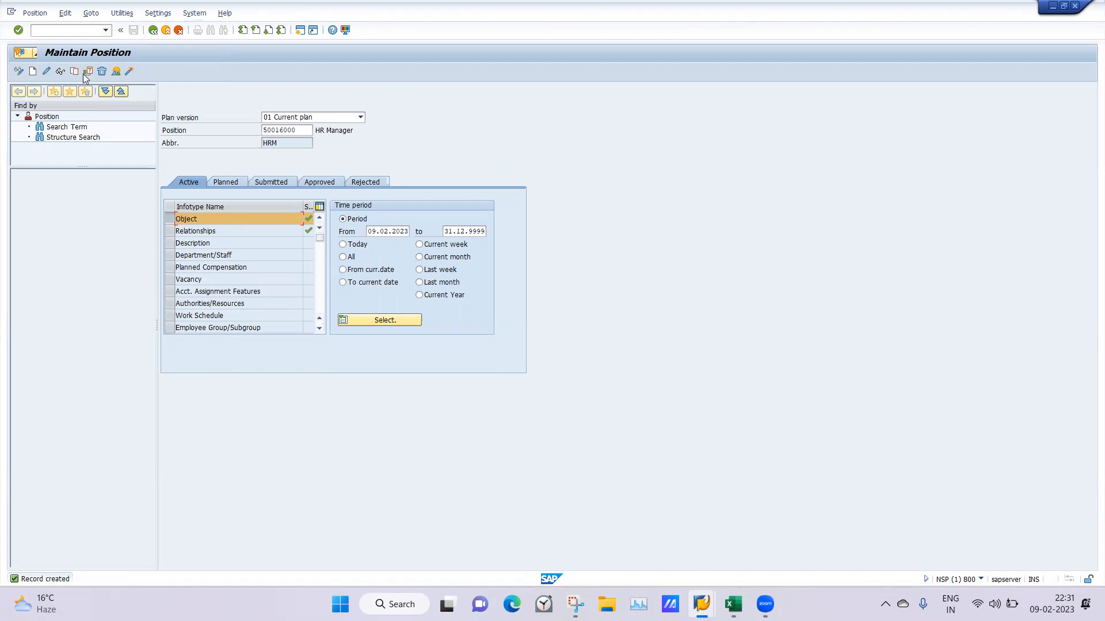
Display the overview of the HR Manager position's Object infotype records and return to the Maintain Position screen
{"action": "left_click", "coordinate": [123, 73]}
{"action": "left_click", "coordinate": [117, 73]}
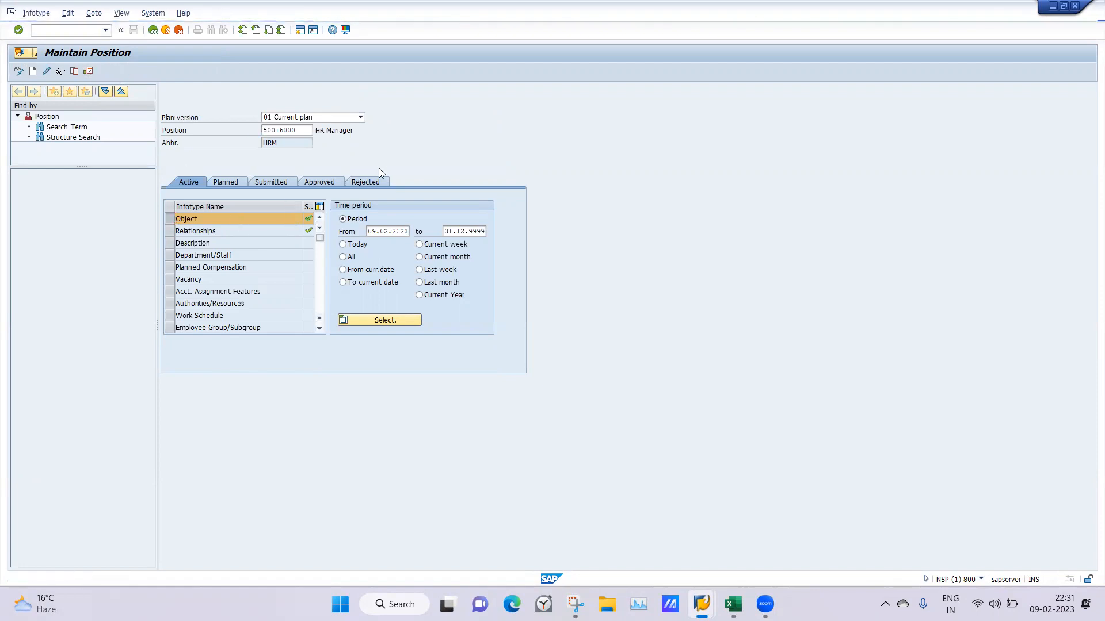
{"action": "left_click", "coordinate": [152, 32]}
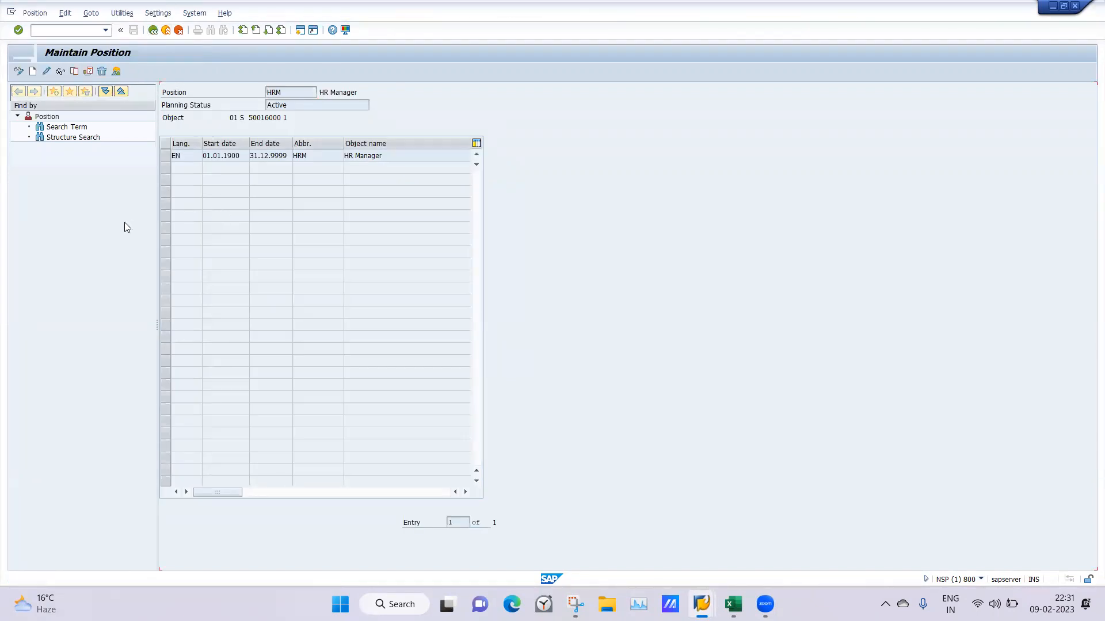
Check the HR Manager position's Relationships overview, and select the Object infotype with the time period All
{"action": "left_click", "coordinate": [169, 231]}
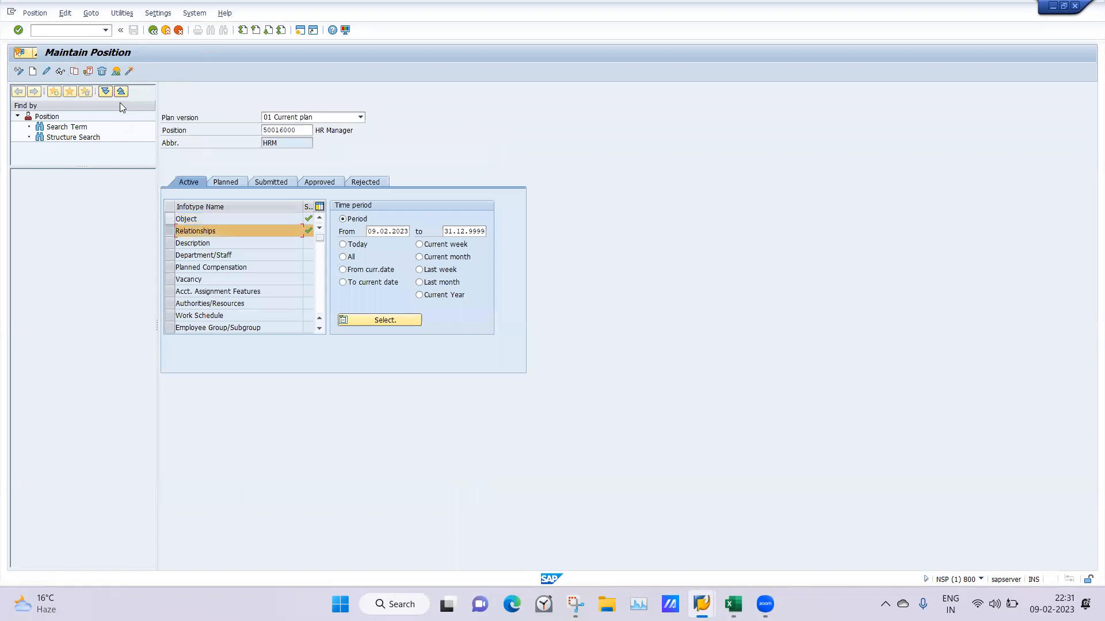
{"action": "left_click", "coordinate": [116, 71]}
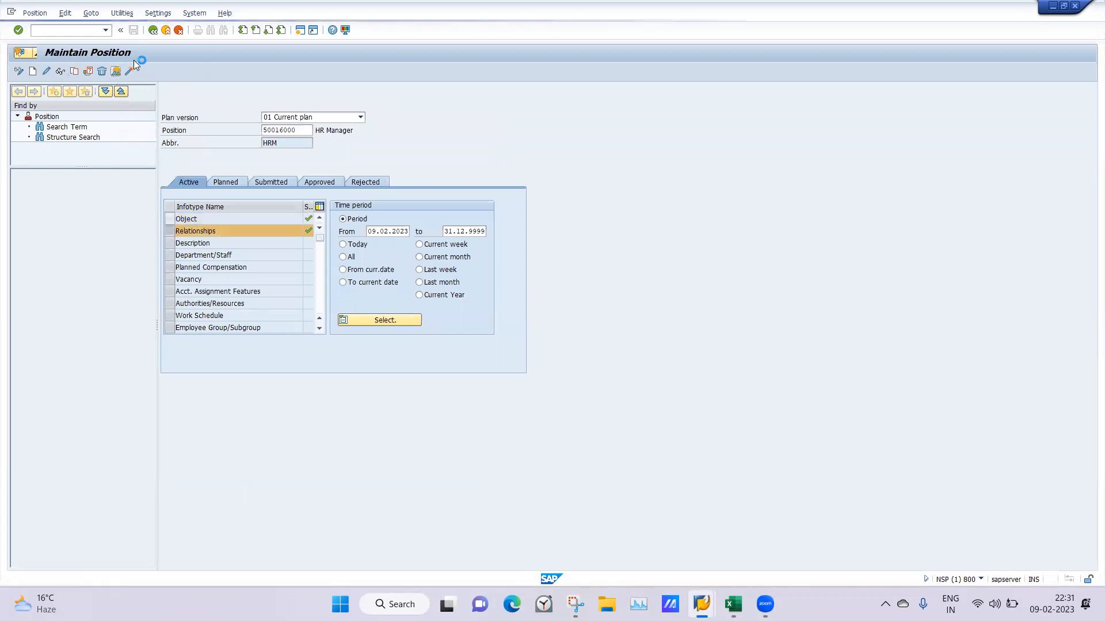
{"action": "left_click", "coordinate": [153, 30]}
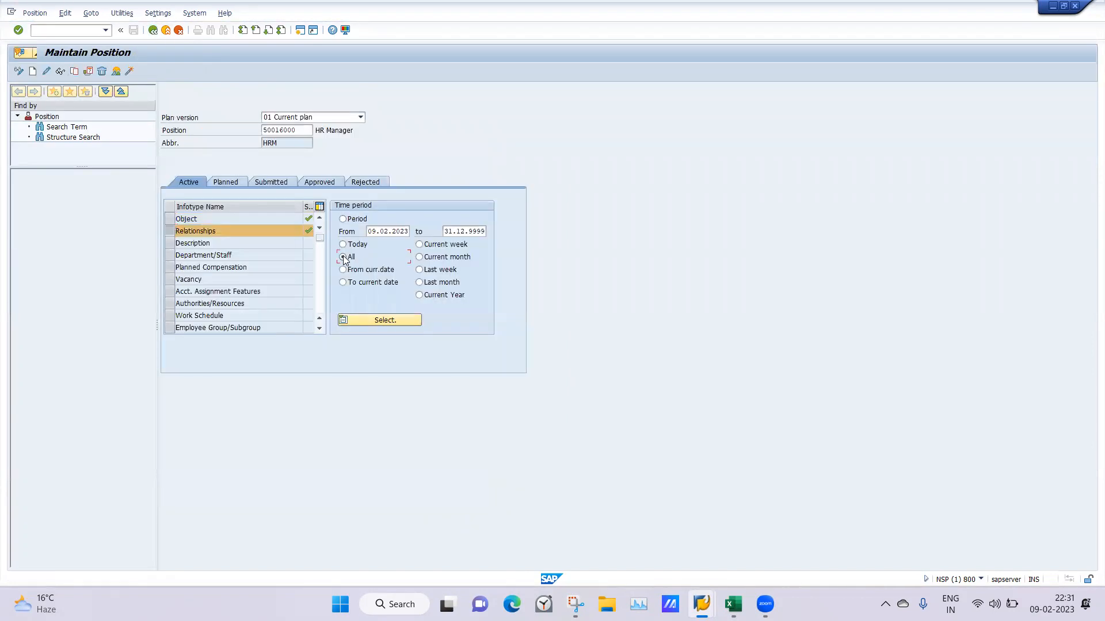
{"action": "left_click", "coordinate": [176, 232]}
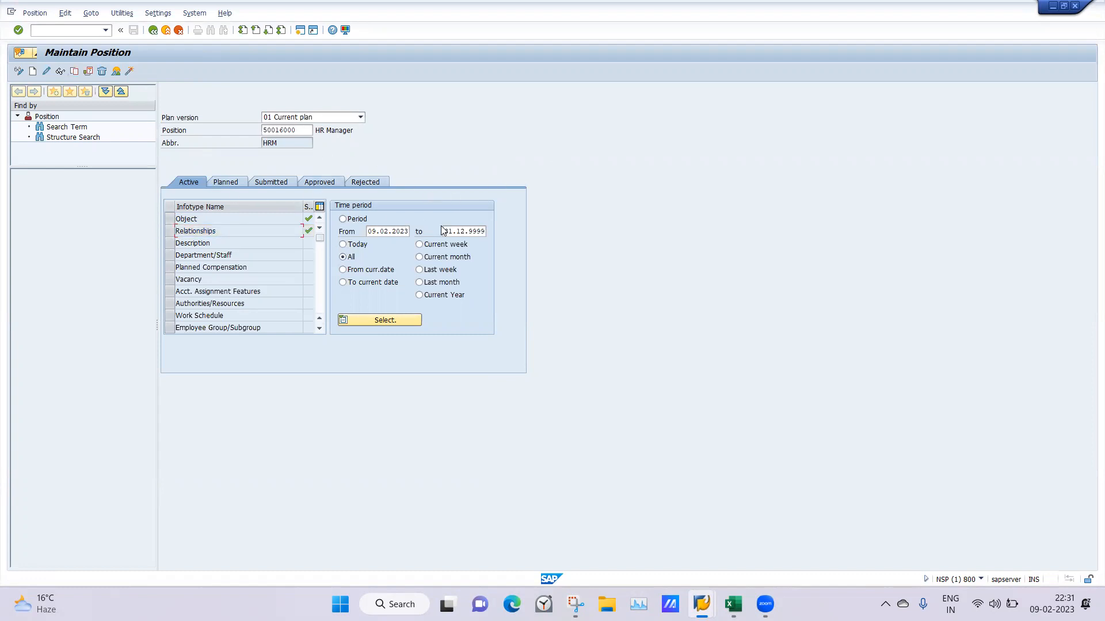
{"action": "left_click", "coordinate": [172, 219]}
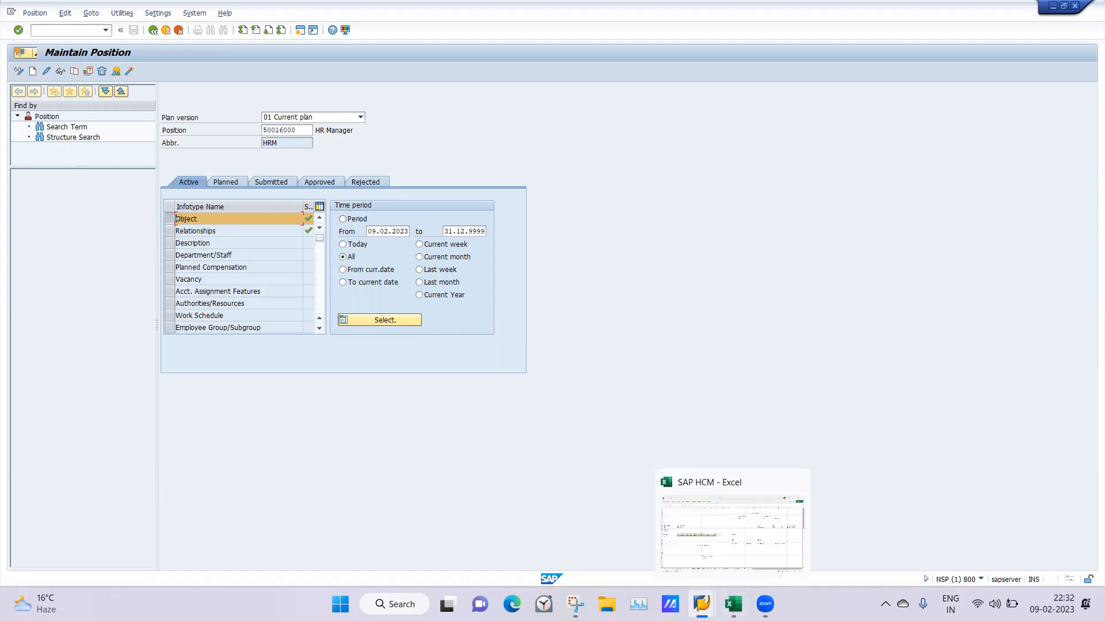
Switch to the Excel notes and enter HRManager in cell J7 below the HR department of SaheliBNoida
{"action": "left_click", "coordinate": [733, 604]}
{"action": "left_click", "coordinate": [664, 281]}
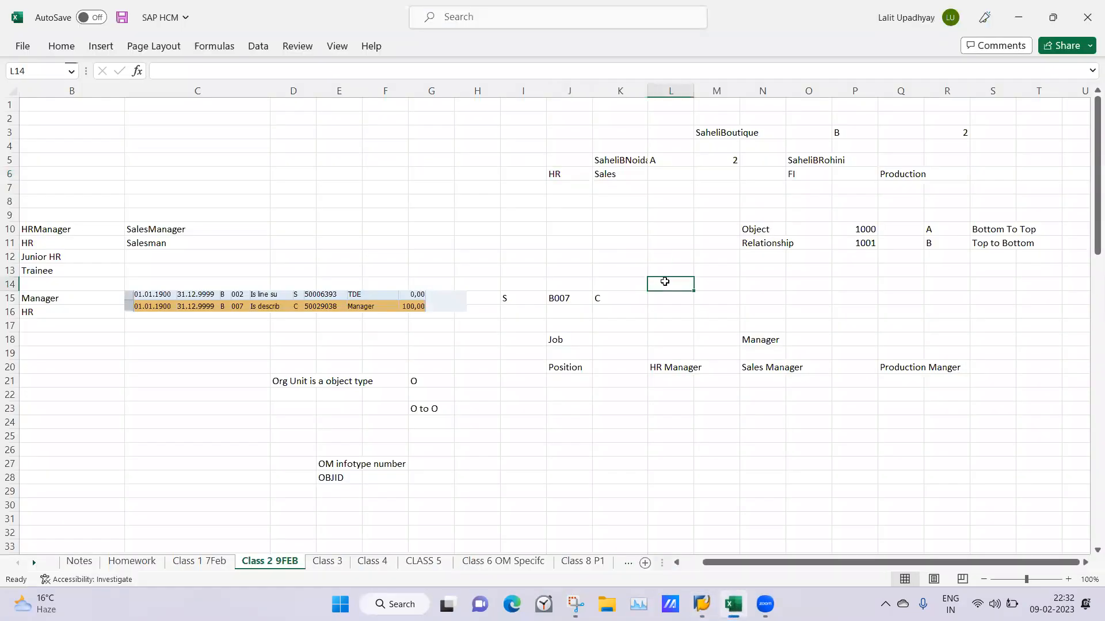
{"action": "left_click", "coordinate": [549, 188]}
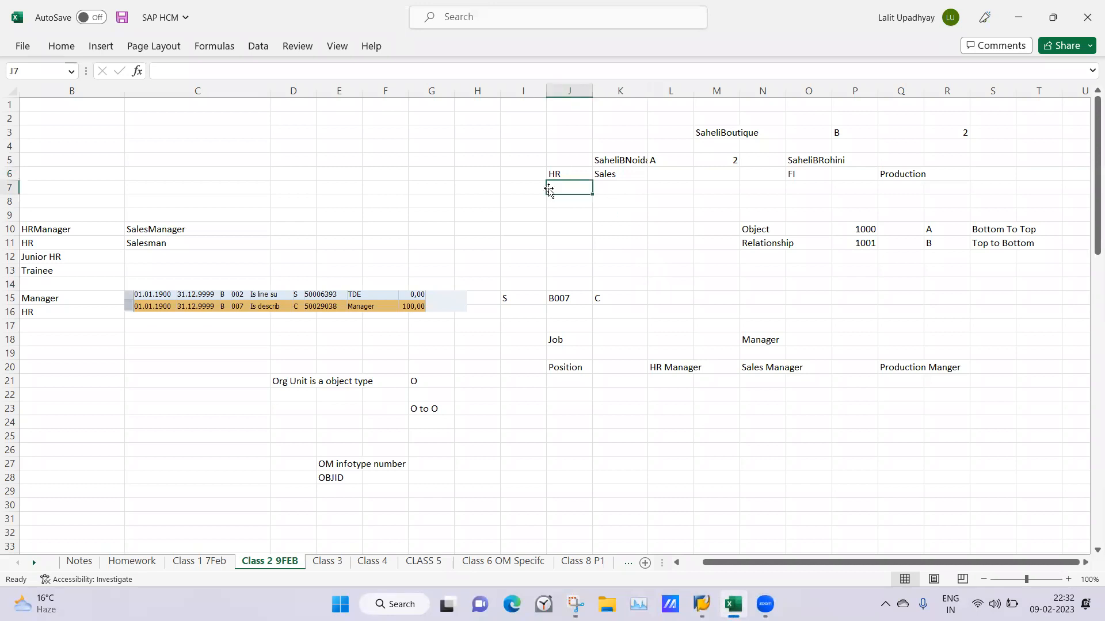
{"action": "type", "text": "HRManager"}
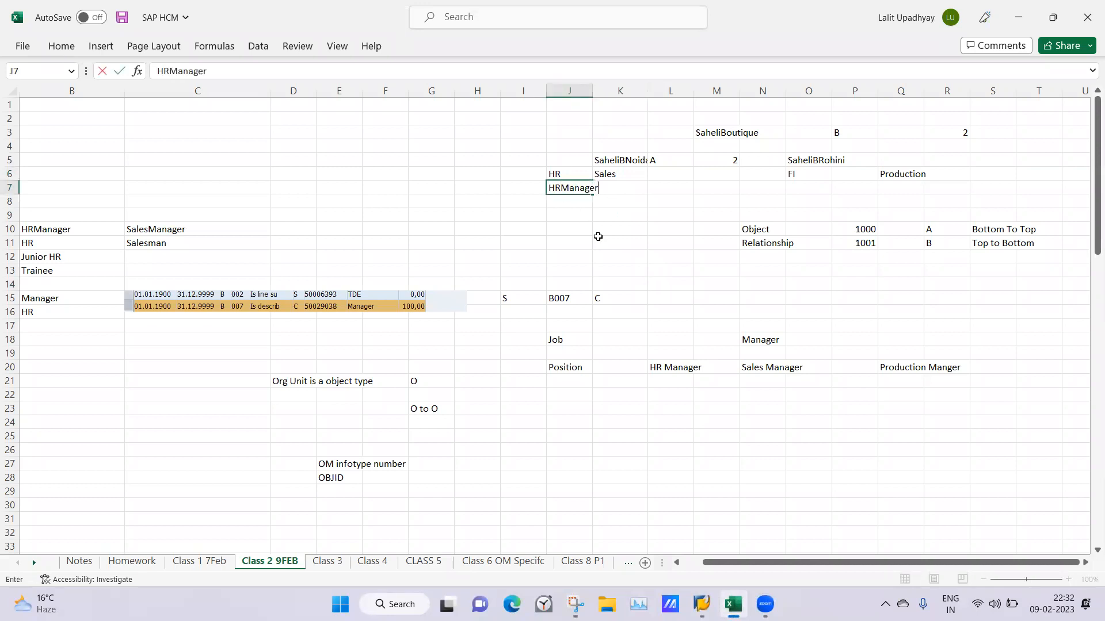
{"action": "left_click", "coordinate": [598, 238]}
{"action": "left_click", "coordinate": [614, 173]}
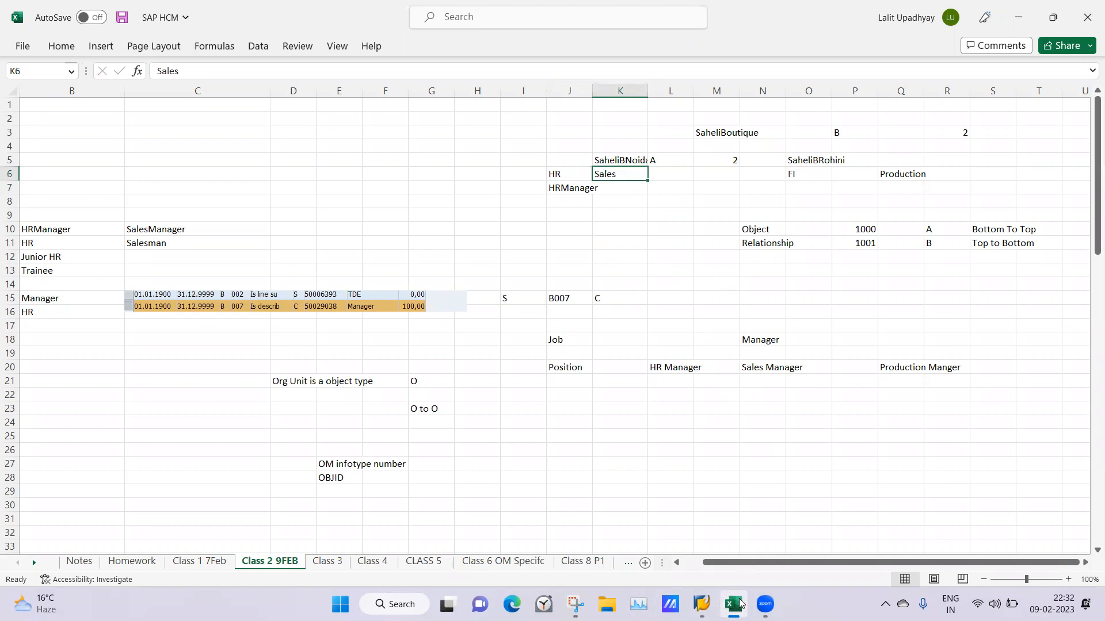
Switch back to the Maintain Position screen in SAP and clear the position number
{"action": "mouse_move", "coordinate": [701, 604]}
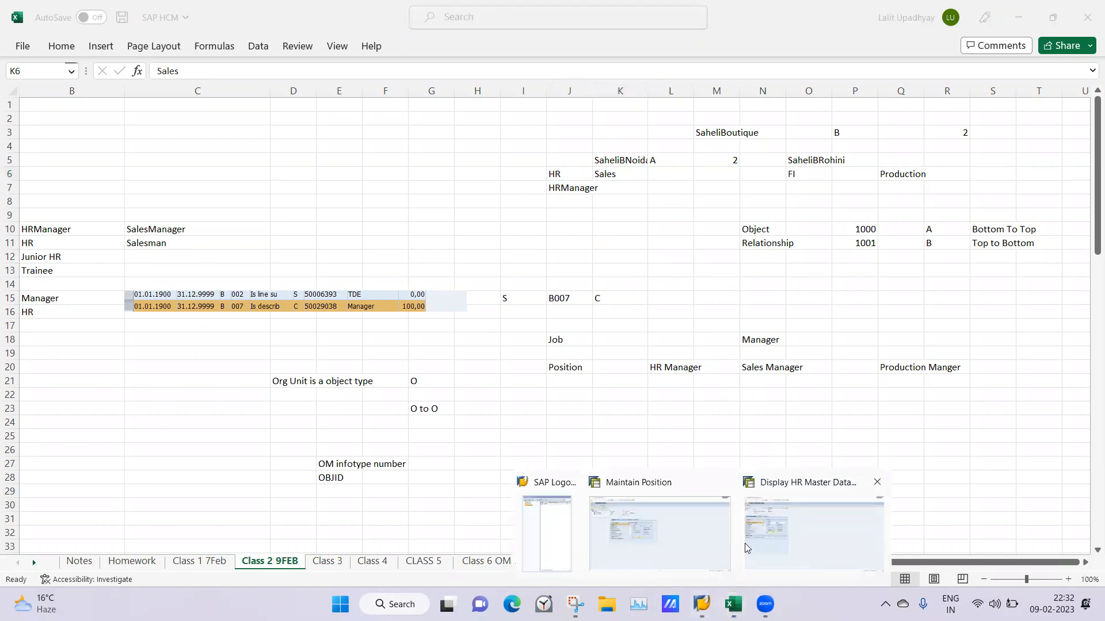
{"action": "left_click", "coordinate": [696, 539]}
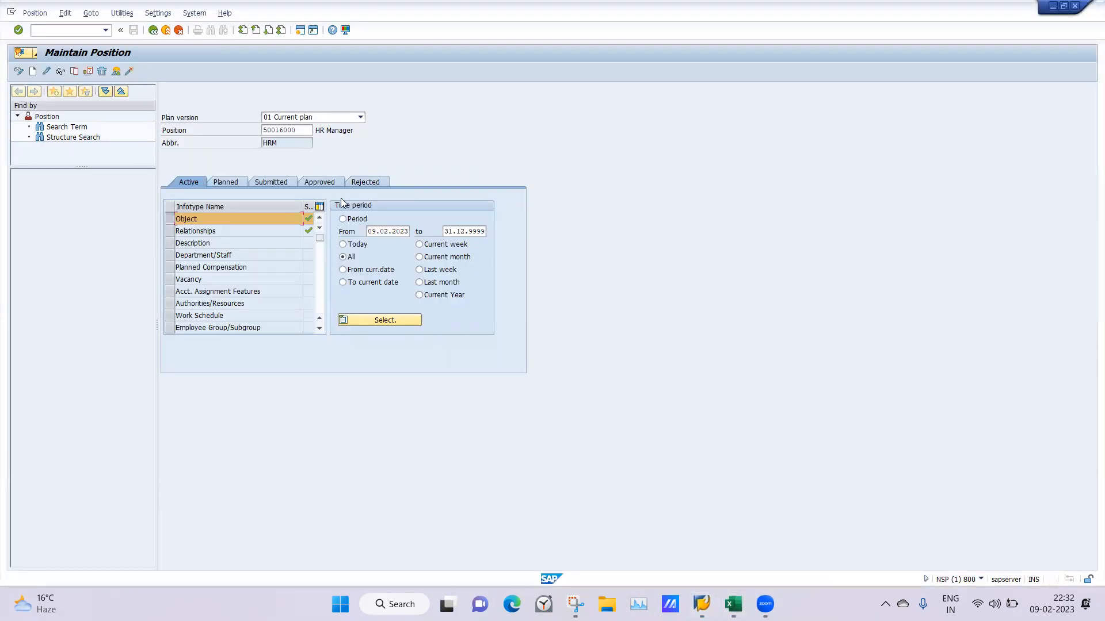
{"action": "double_click", "coordinate": [299, 131]}
{"action": "key", "text": "BackSpace"}
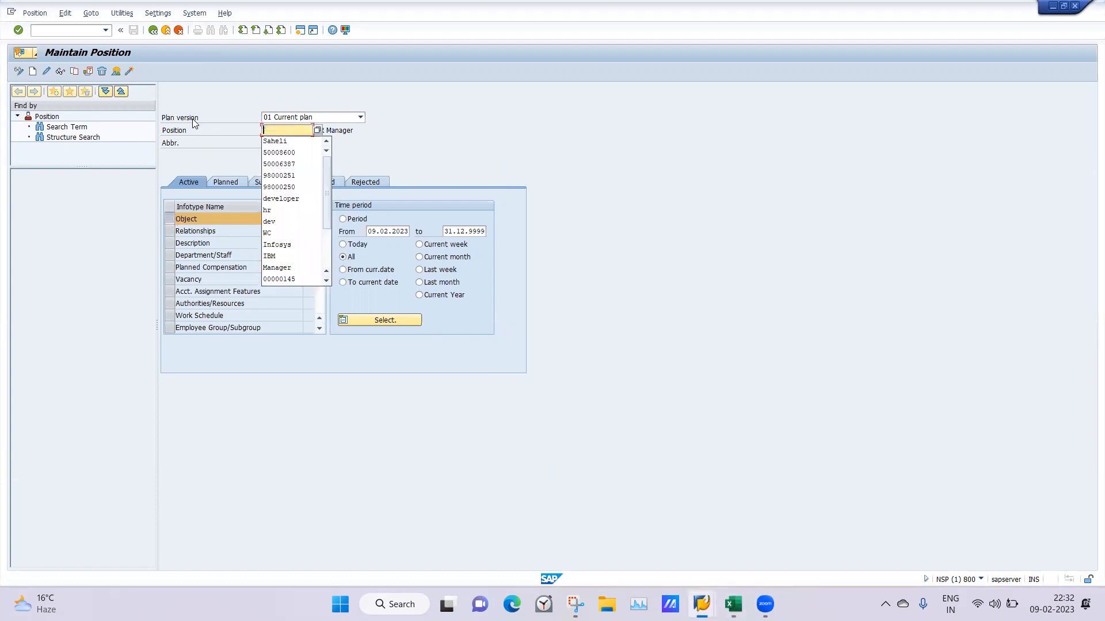
{"action": "key", "text": "Return"}
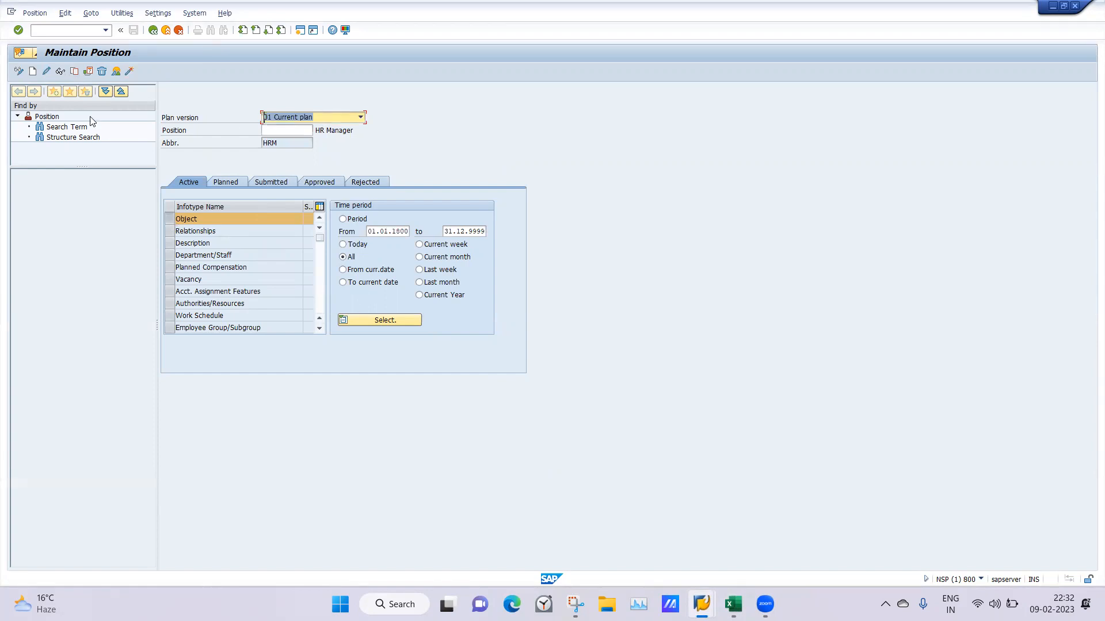
Start a new position object with the abbreviation SMM and the name Sales Manager
{"action": "left_click", "coordinate": [32, 72]}
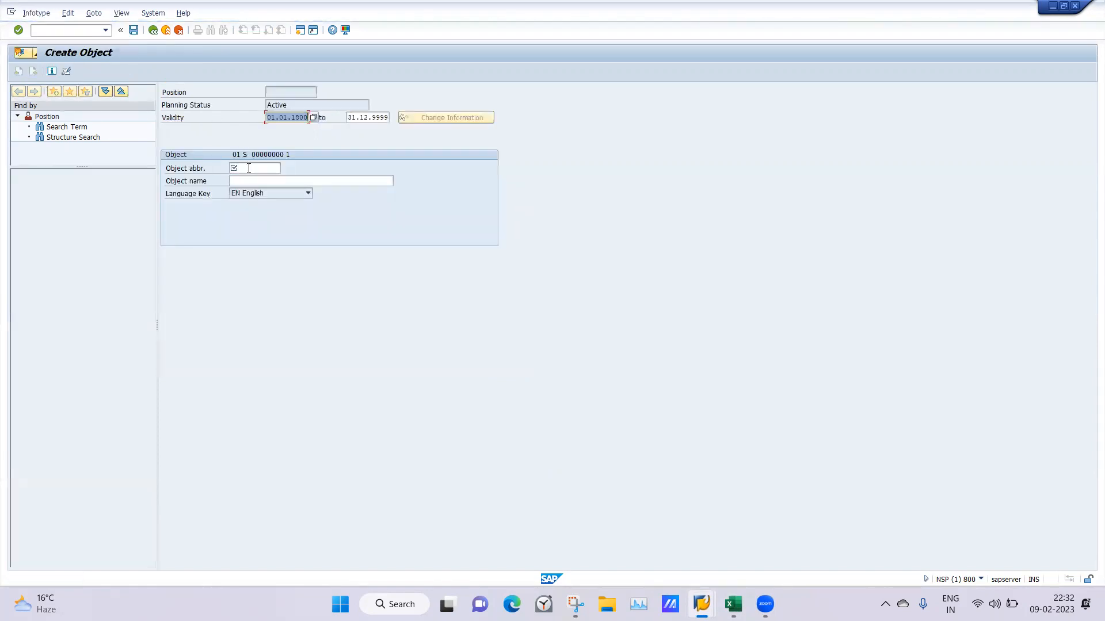
{"action": "left_click", "coordinate": [249, 168]}
{"action": "type", "text": "SMM"}
{"action": "left_click", "coordinate": [234, 181]}
{"action": "type", "text": "S"}
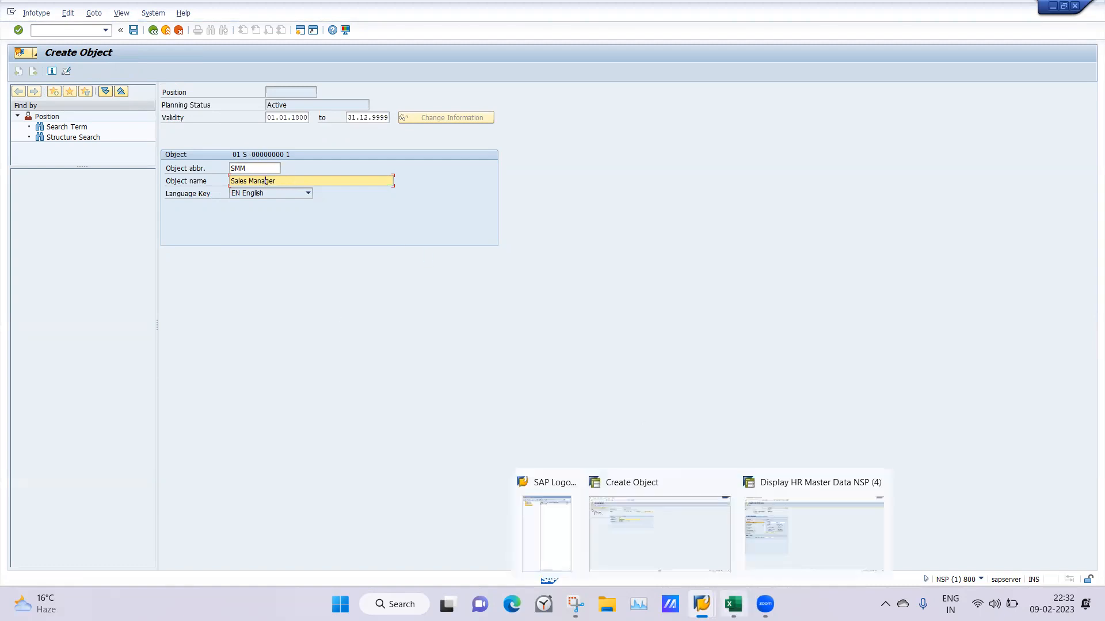
Review the departments under SaheliBNoida and SaheliBRohini in the Excel notes, and return to the Sales Manager object in SAP
{"action": "left_click", "coordinate": [732, 604]}
{"action": "left_click", "coordinate": [667, 264]}
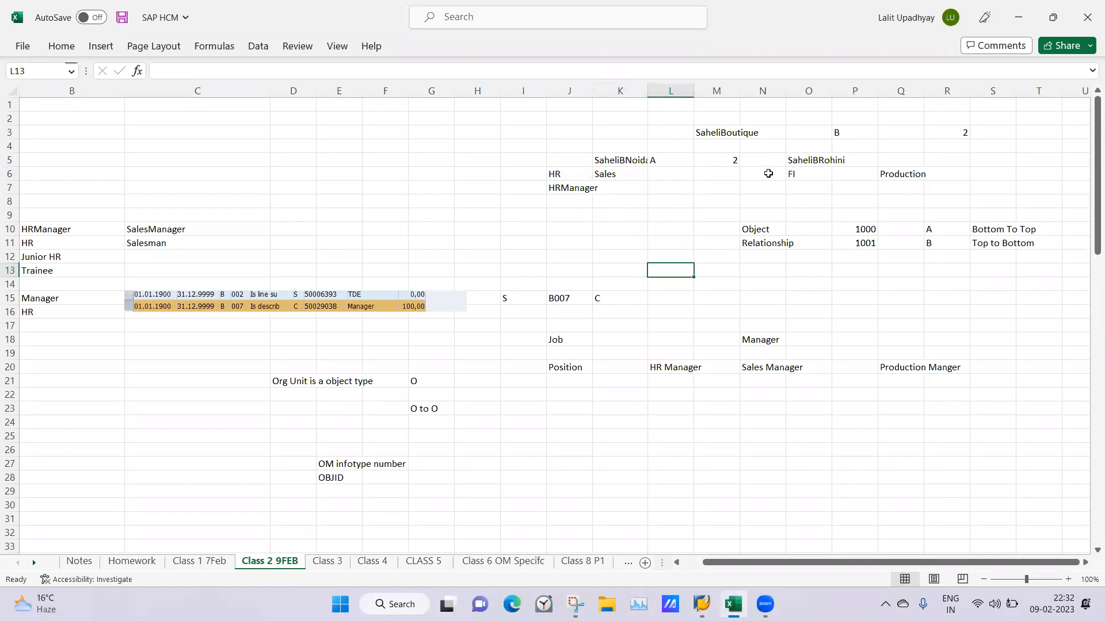
{"action": "left_click", "coordinate": [765, 200]}
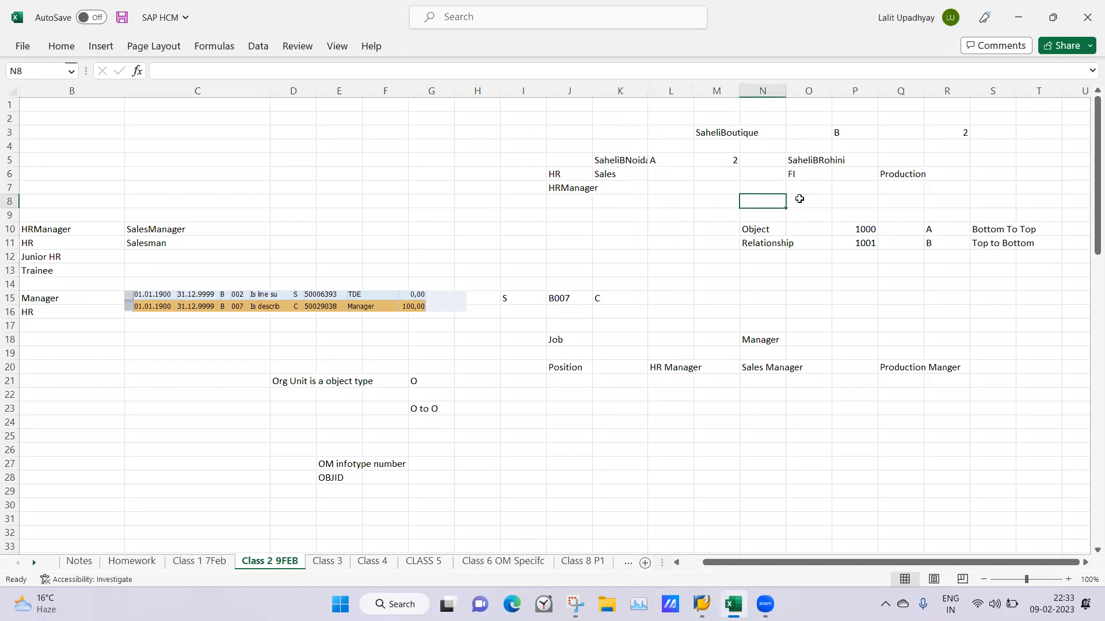
{"action": "left_click", "coordinate": [611, 214]}
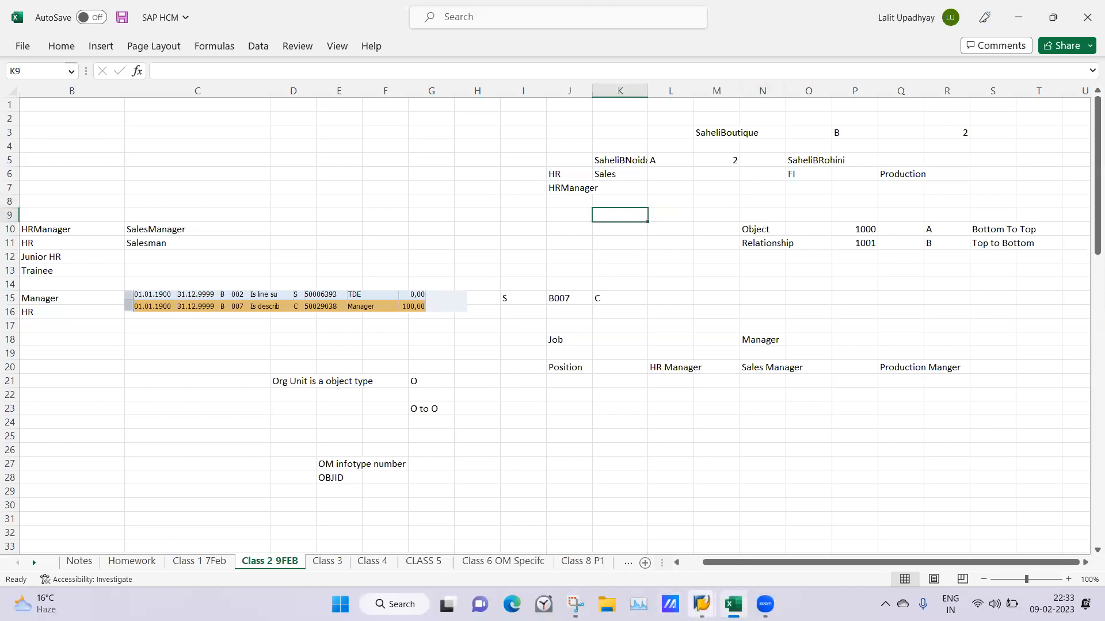
{"action": "left_click", "coordinate": [701, 604]}
{"action": "left_click", "coordinate": [701, 604]}
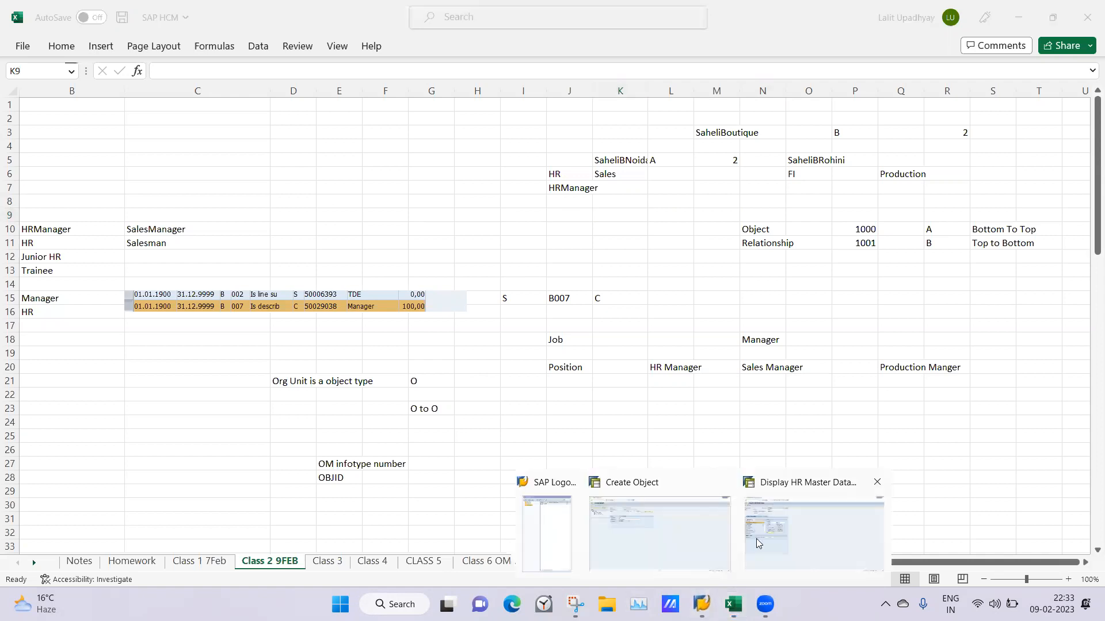
{"action": "left_click", "coordinate": [659, 533]}
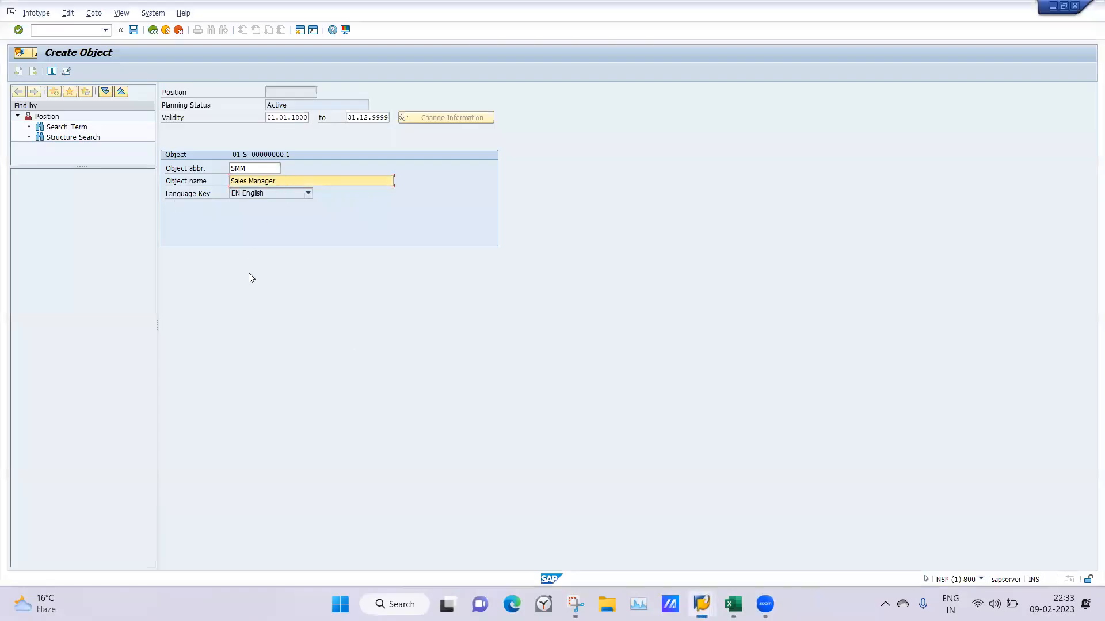
{"action": "key", "text": "Return"}
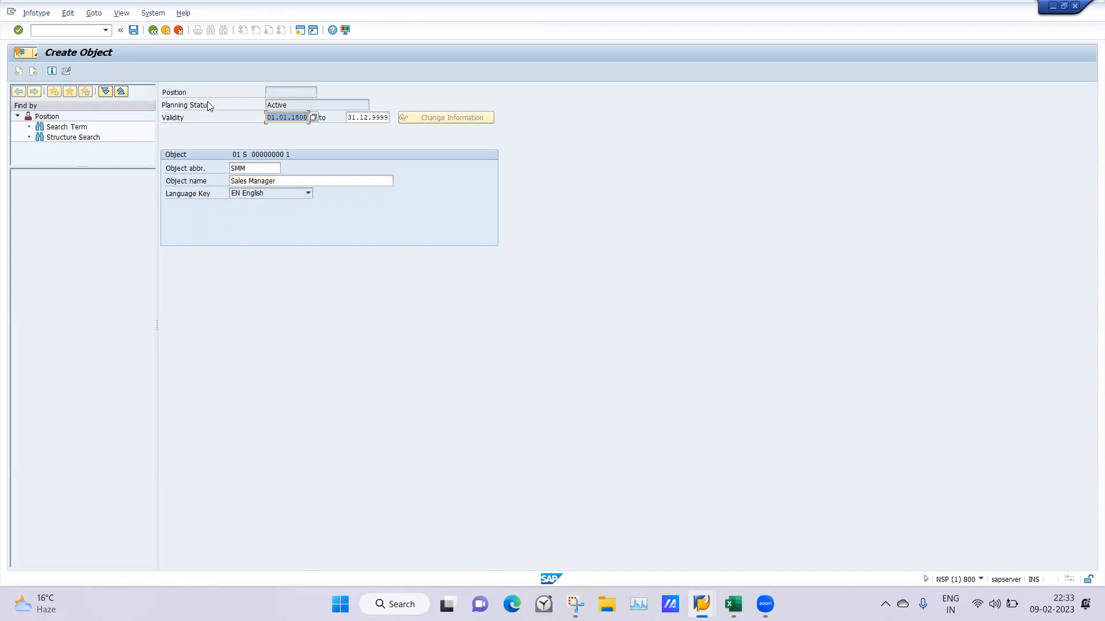
Capture a Snipping Tool screenshot of the Sales Manager position's object form and return to SAP
{"action": "left_click", "coordinate": [575, 604]}
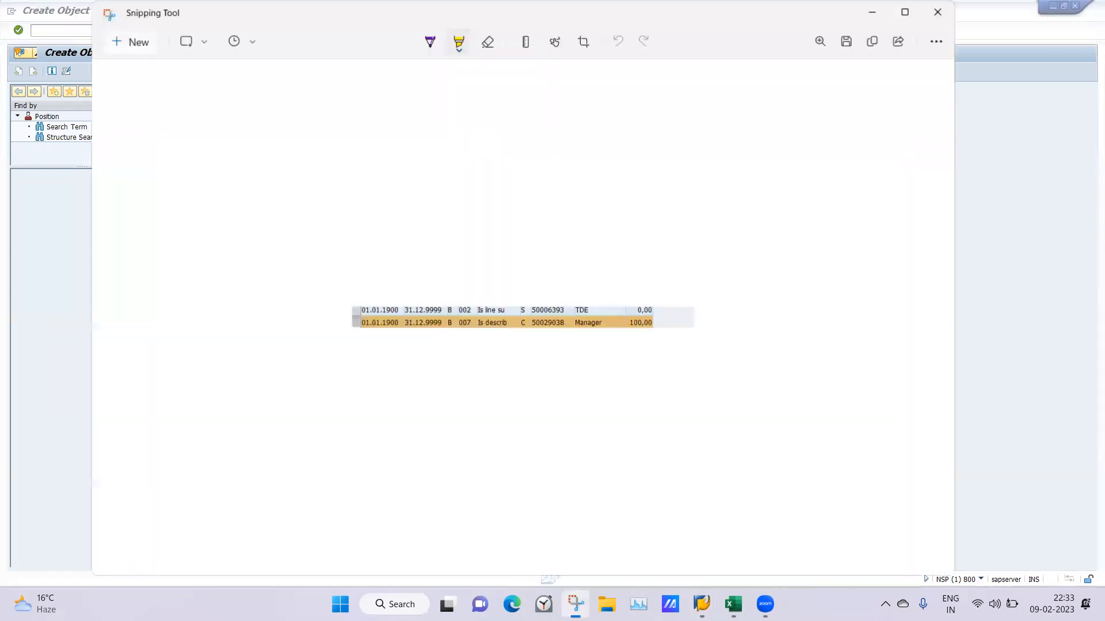
{"action": "left_click", "coordinate": [133, 43]}
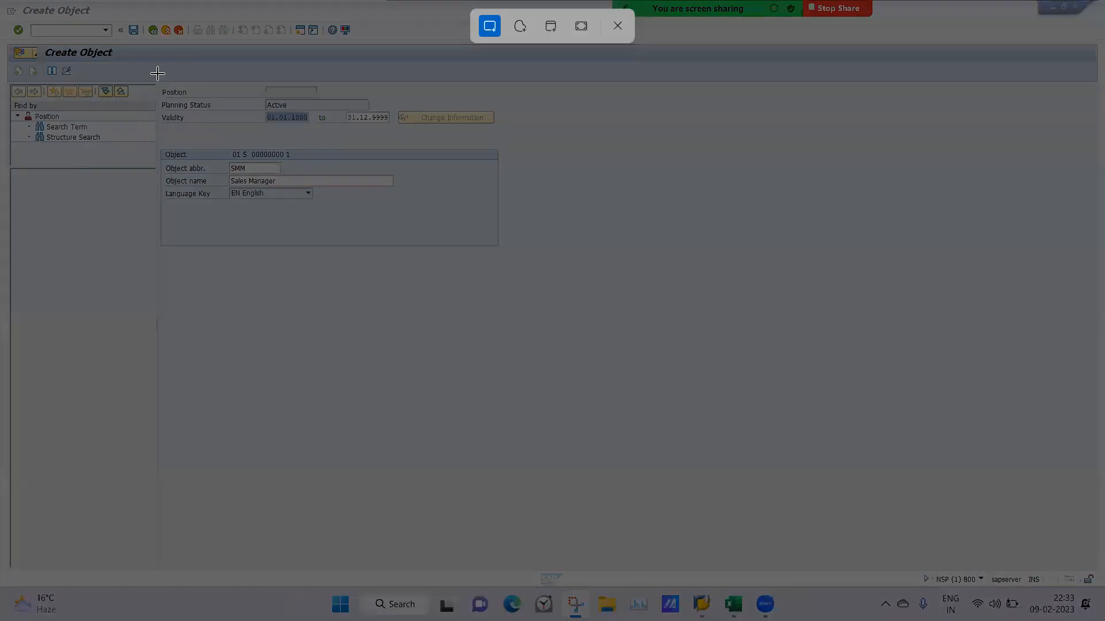
{"action": "left_click_drag", "start_coordinate": [157, 74], "coordinate": [541, 246]}
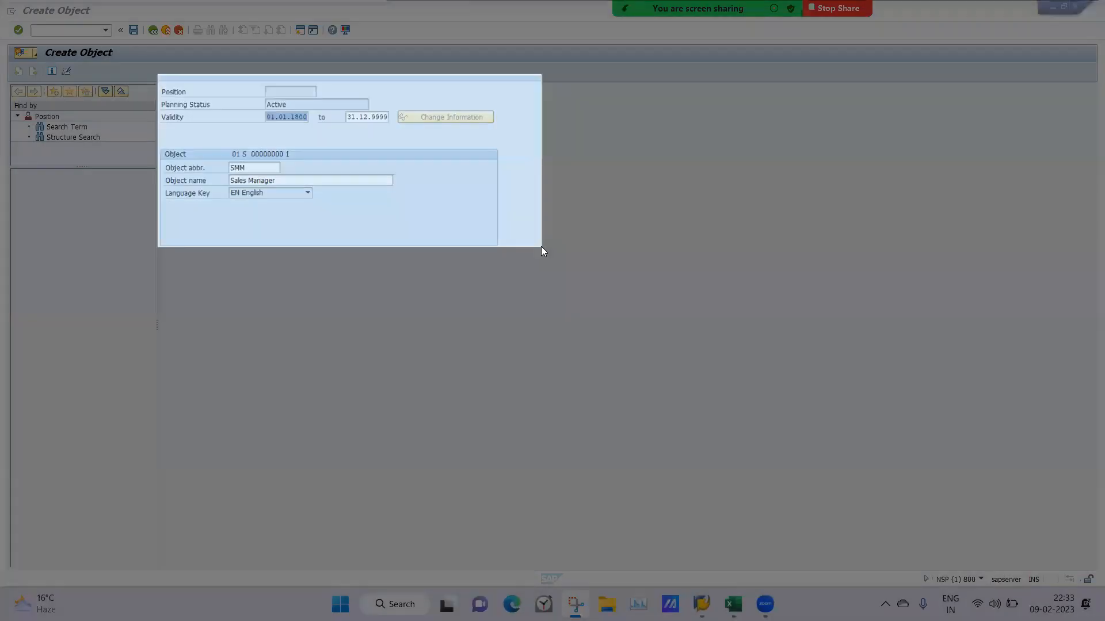
{"action": "left_click", "coordinate": [733, 604]}
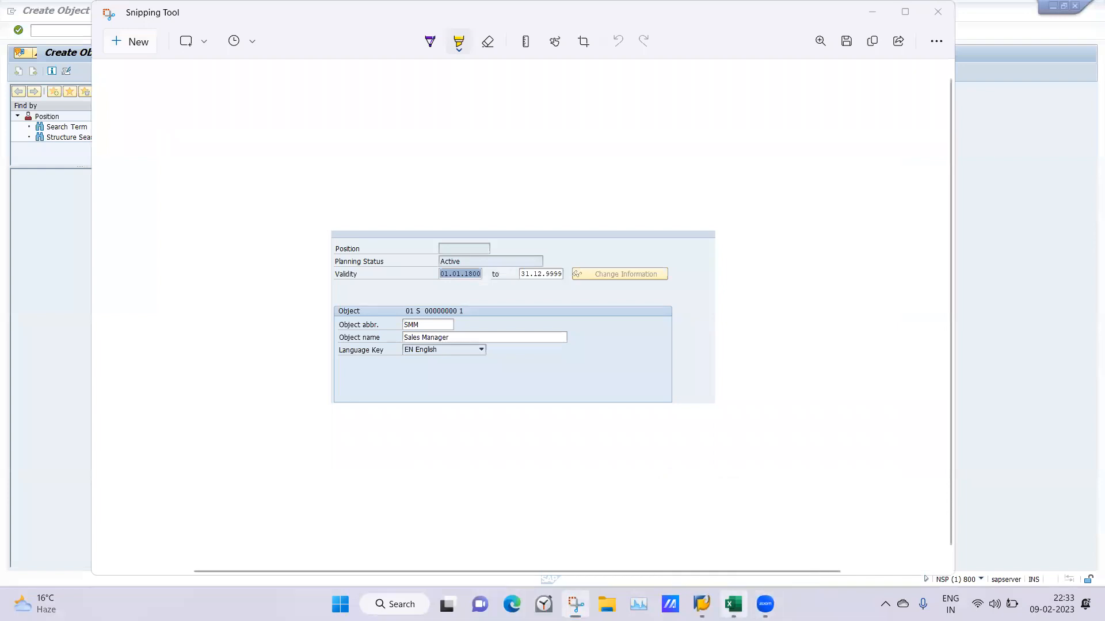
{"action": "key", "text": "alt+Tab"}
{"action": "left_click", "coordinate": [963, 130]}
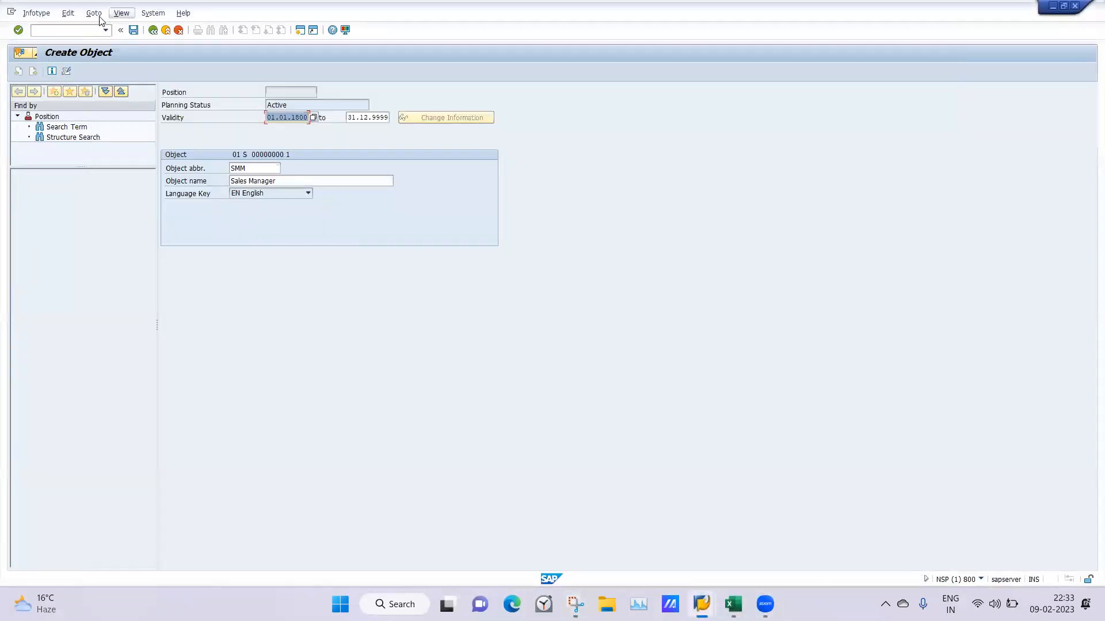
Set the Sales Manager position's validity start to 01.01.1900 and save the object
{"action": "left_click", "coordinate": [300, 118]}
{"action": "key", "text": "Return"}
{"action": "left_click", "coordinate": [132, 30]}
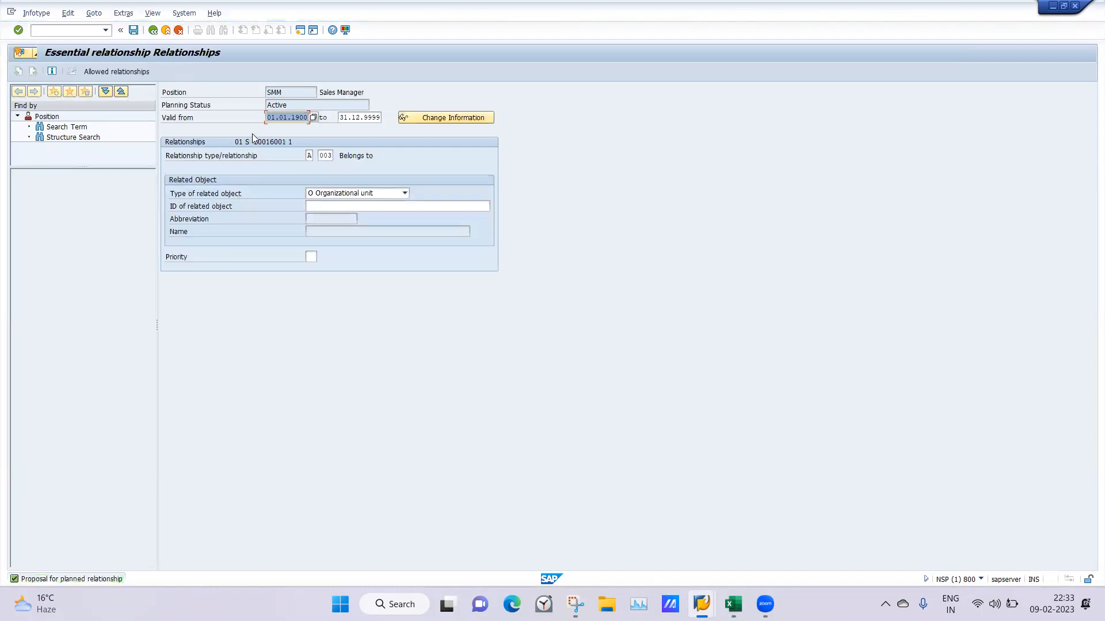
Search the organizational units for Saheli and choose SaheliB Noida as the Sales Manager position's related object
{"action": "left_click", "coordinate": [323, 206]}
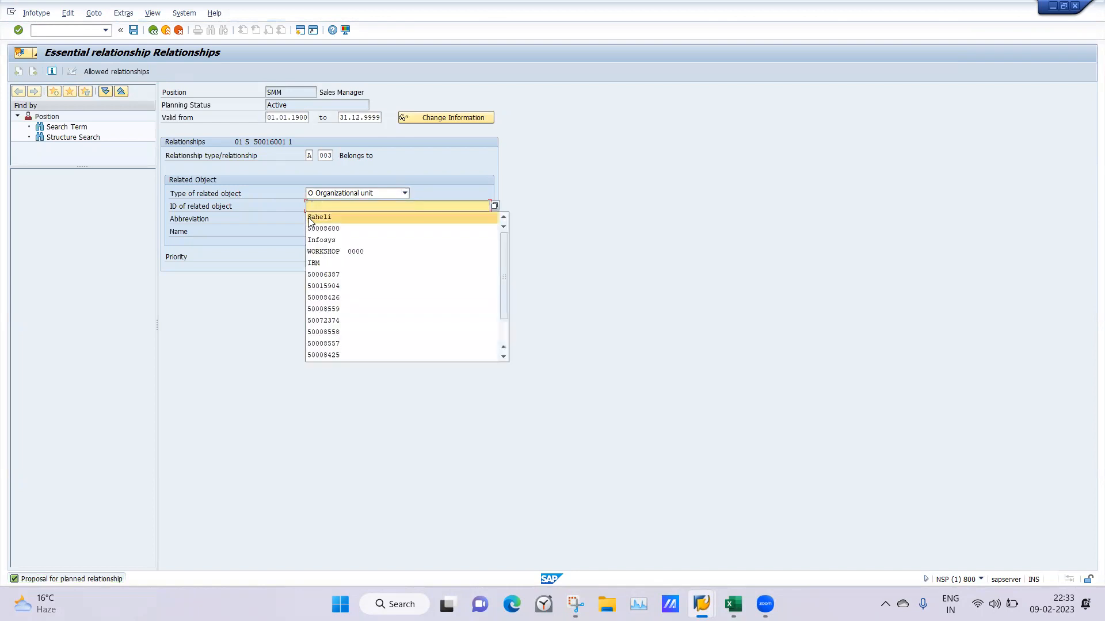
{"action": "left_click", "coordinate": [309, 220]}
{"action": "key", "text": "Return"}
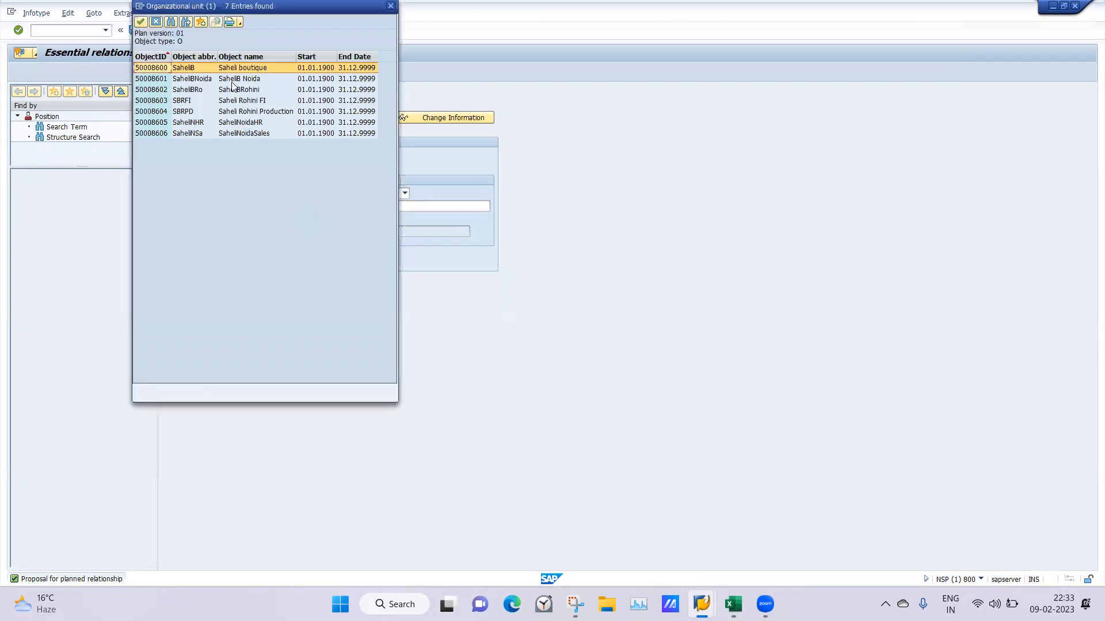
{"action": "double_click", "coordinate": [230, 78]}
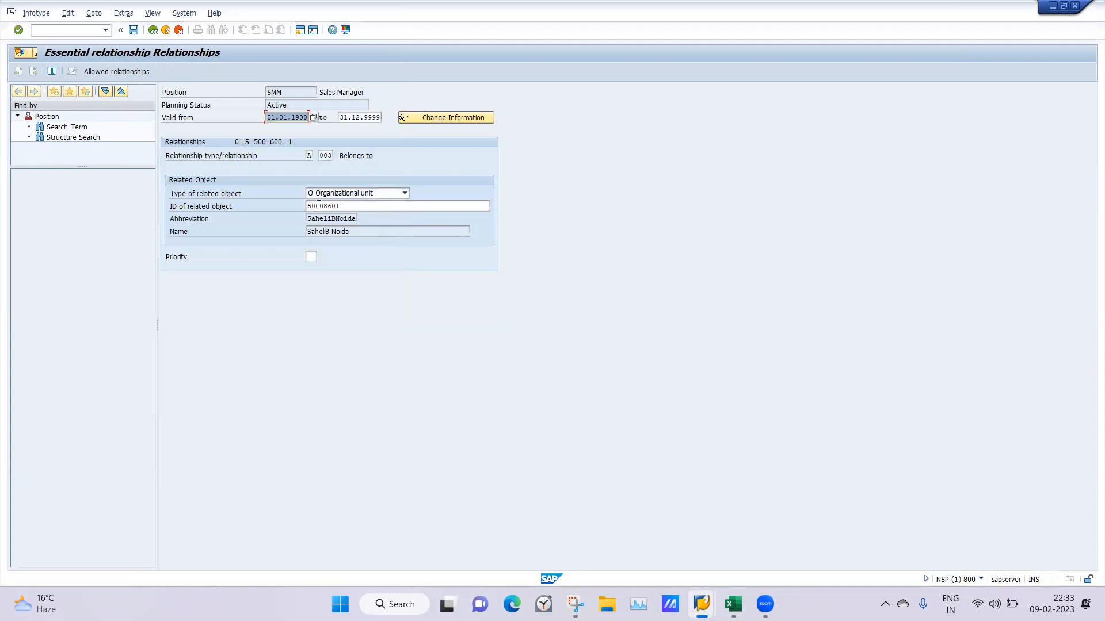
Replace the related object ID with Saheli, pick SaheliB Noida from the matching units, and save the Belongs to relationship
{"action": "left_click", "coordinate": [352, 205]}
{"action": "key", "text": "BackSpace"}
{"action": "key", "text": "BackSpace"}
{"action": "key", "text": "BackSpace"}
{"action": "key", "text": "BackSpace"}
{"action": "key", "text": "BackSpace"}
{"action": "key", "text": "BackSpace"}
{"action": "key", "text": "BackSpace"}
{"action": "key", "text": "BackSpace"}
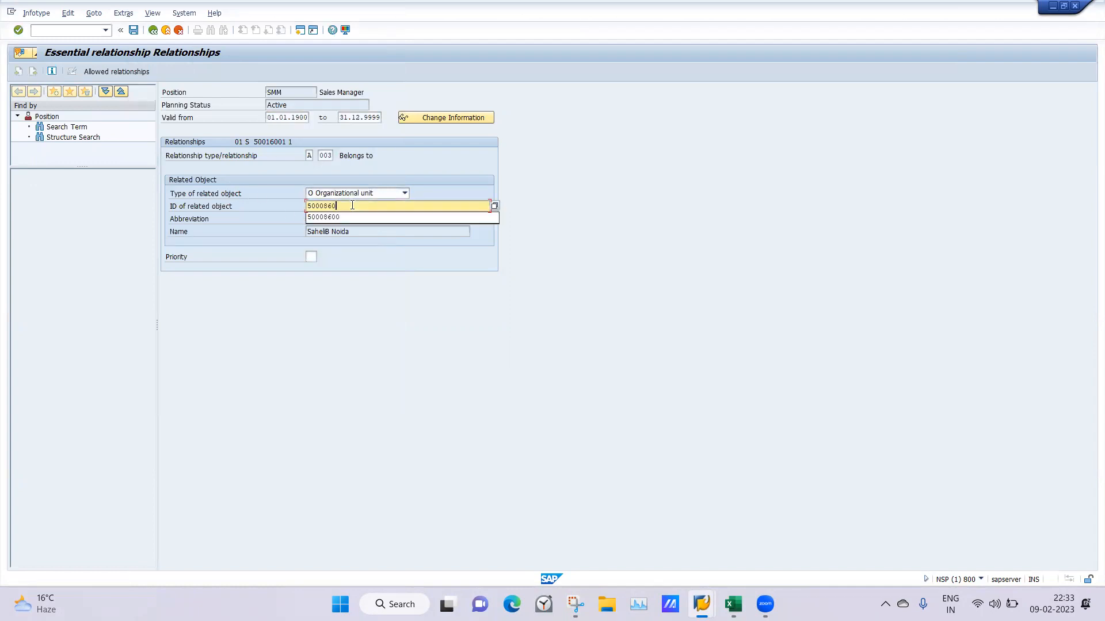
{"action": "type", "text": "Saheli"}
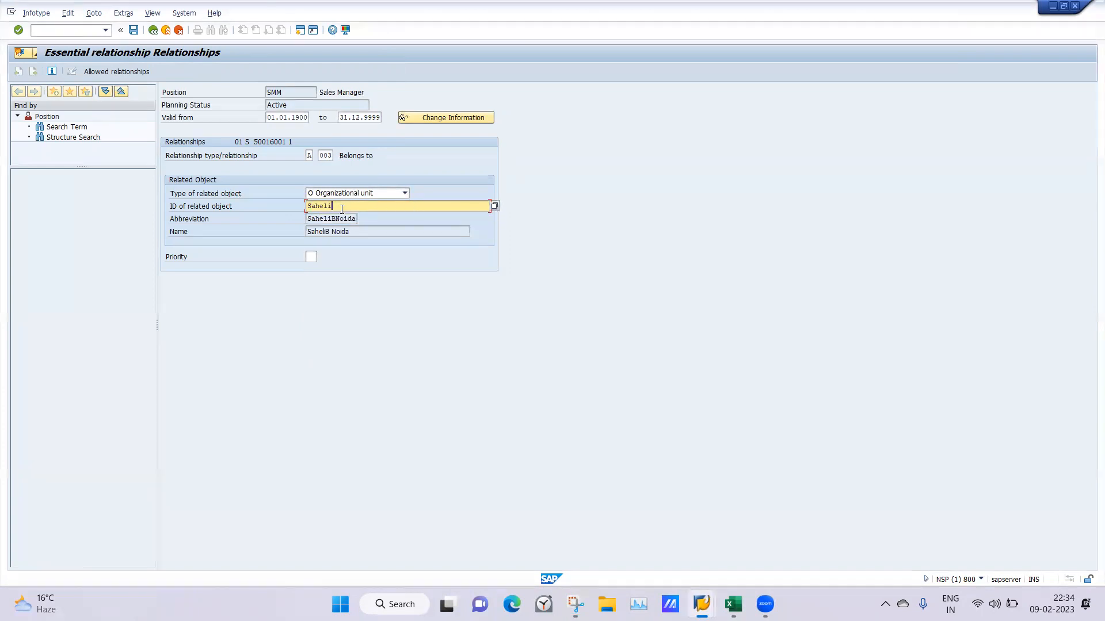
{"action": "key", "text": "Return"}
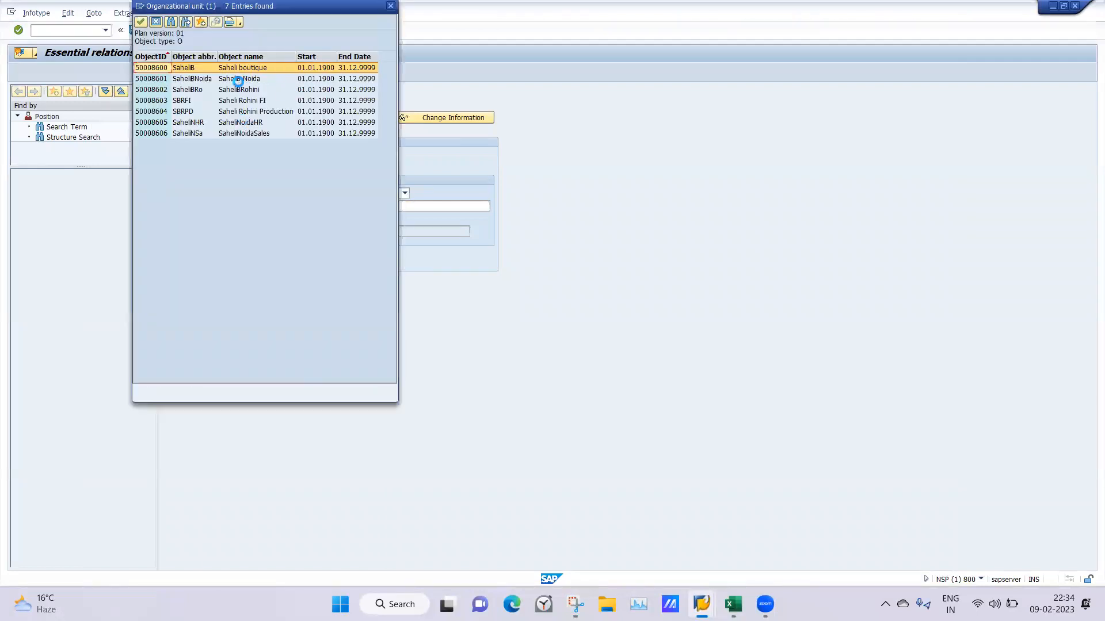
{"action": "double_click", "coordinate": [238, 81]}
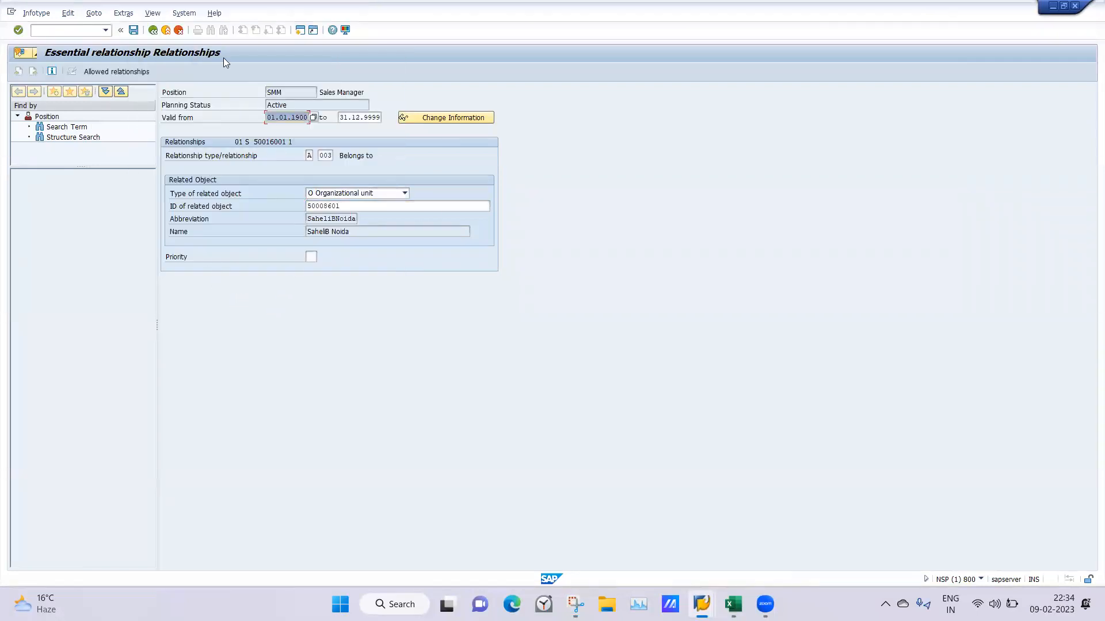
{"action": "left_click", "coordinate": [134, 31]}
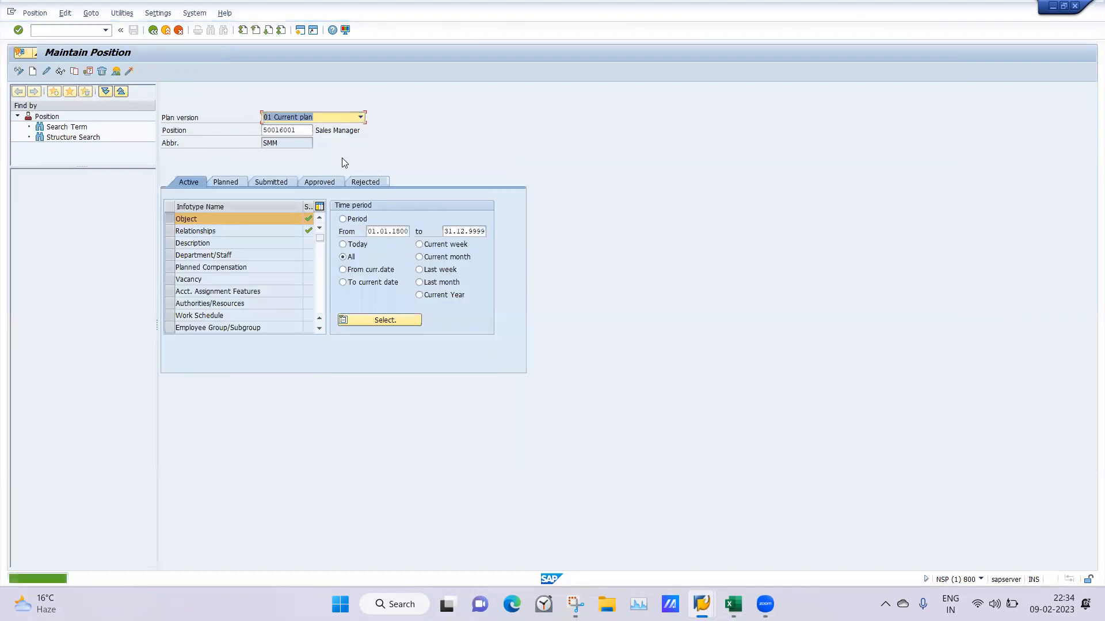
Clear the Sales Manager's position number on the Maintain Position screen
{"action": "left_click_drag", "start_coordinate": [306, 131], "coordinate": [221, 112]}
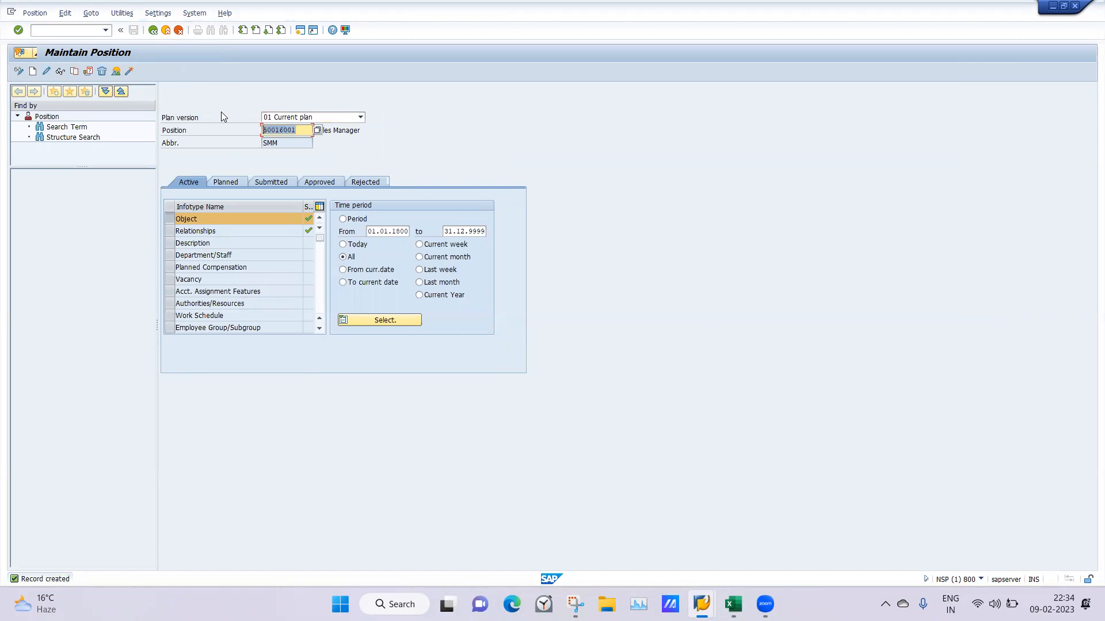
{"action": "key", "text": "BackSpace"}
{"action": "key", "text": "Return"}
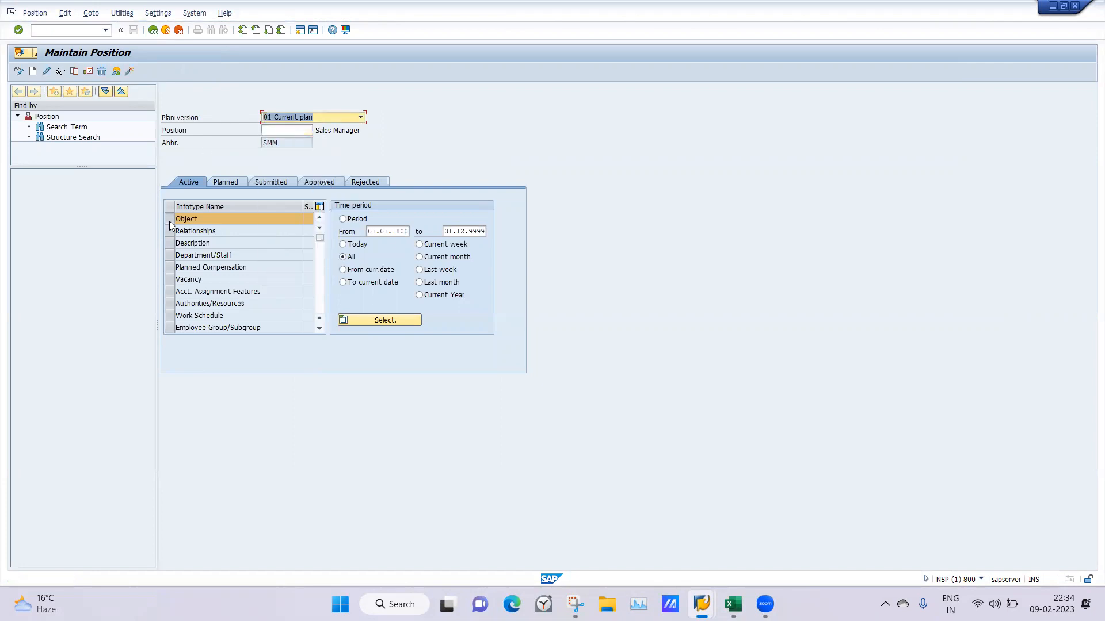
Create a position object with the abbreviation SPM and the name Production Manager, valid from 01.01.1900, and save it
{"action": "left_click", "coordinate": [33, 73]}
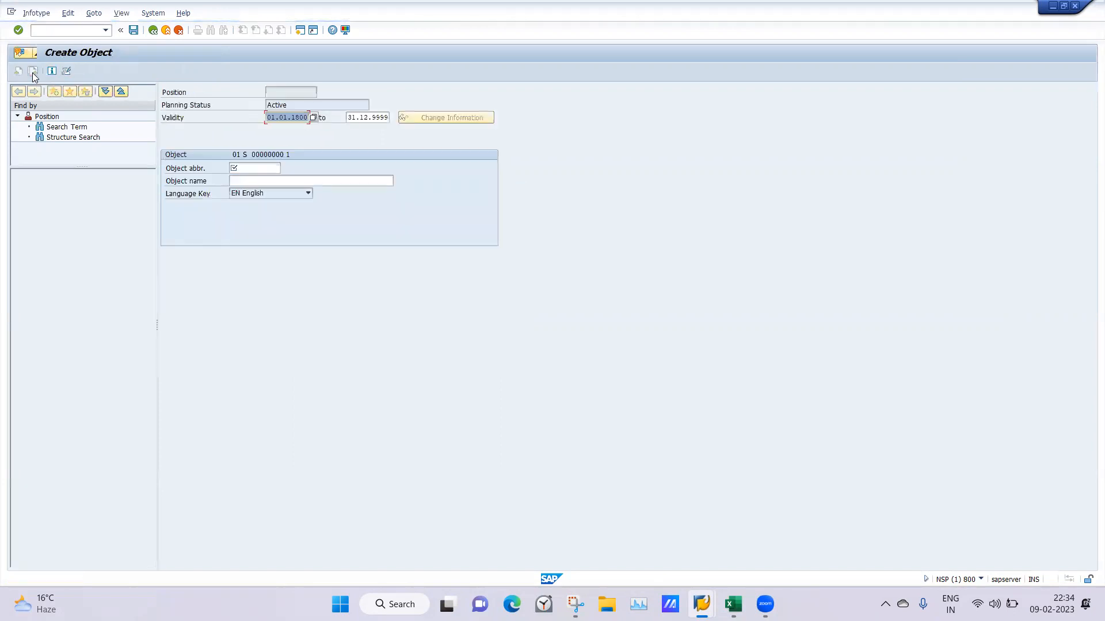
{"action": "left_click", "coordinate": [240, 169]}
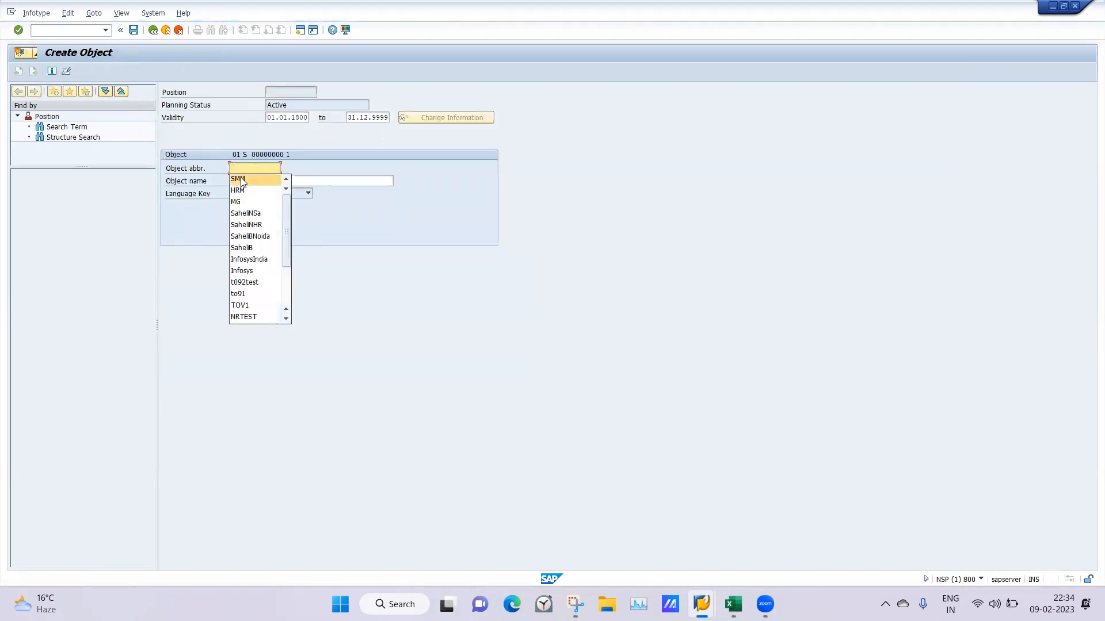
{"action": "left_click", "coordinate": [238, 179]}
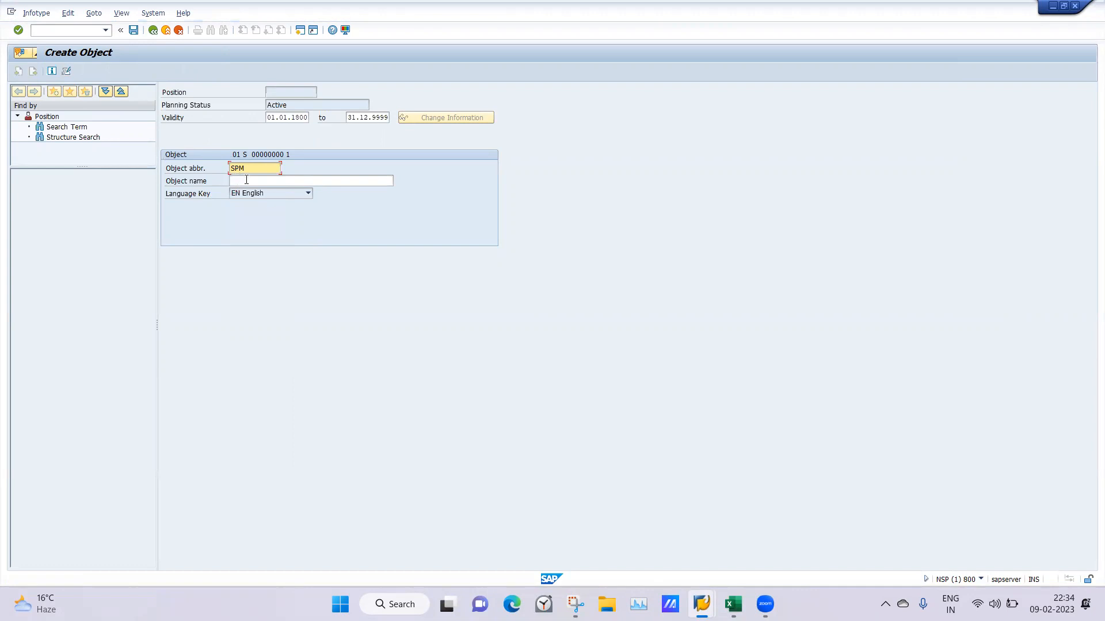
{"action": "left_click", "coordinate": [246, 180]}
{"action": "type", "text": "Prod"}
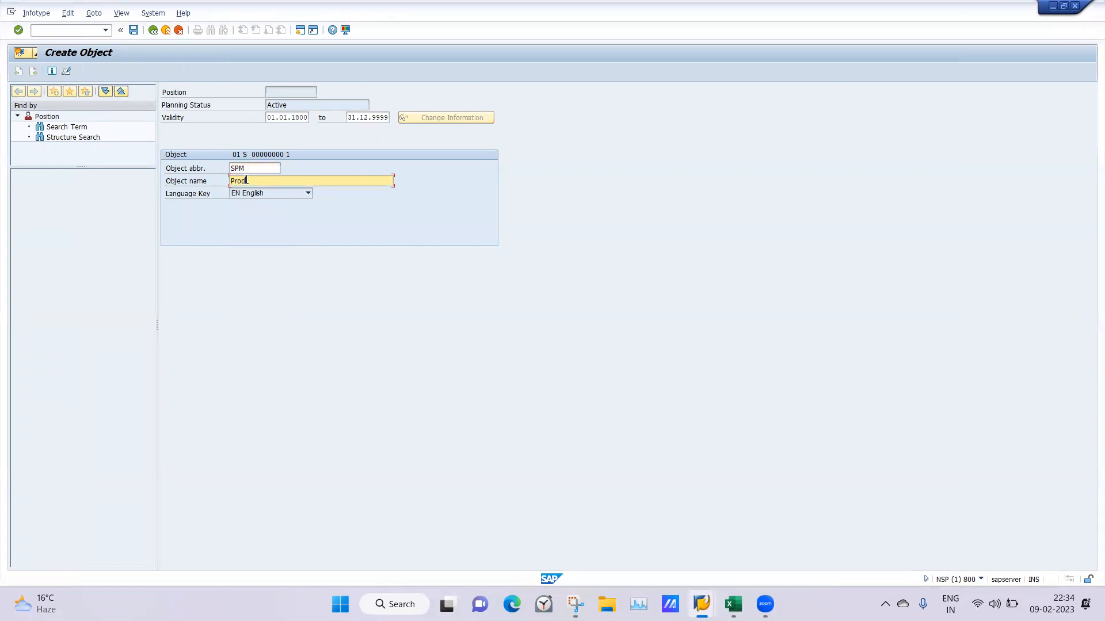
{"action": "type", "text": "uction Manager No"}
{"action": "key", "text": "BackSpace"}
{"action": "key", "text": "BackSpace"}
{"action": "key", "text": "Return"}
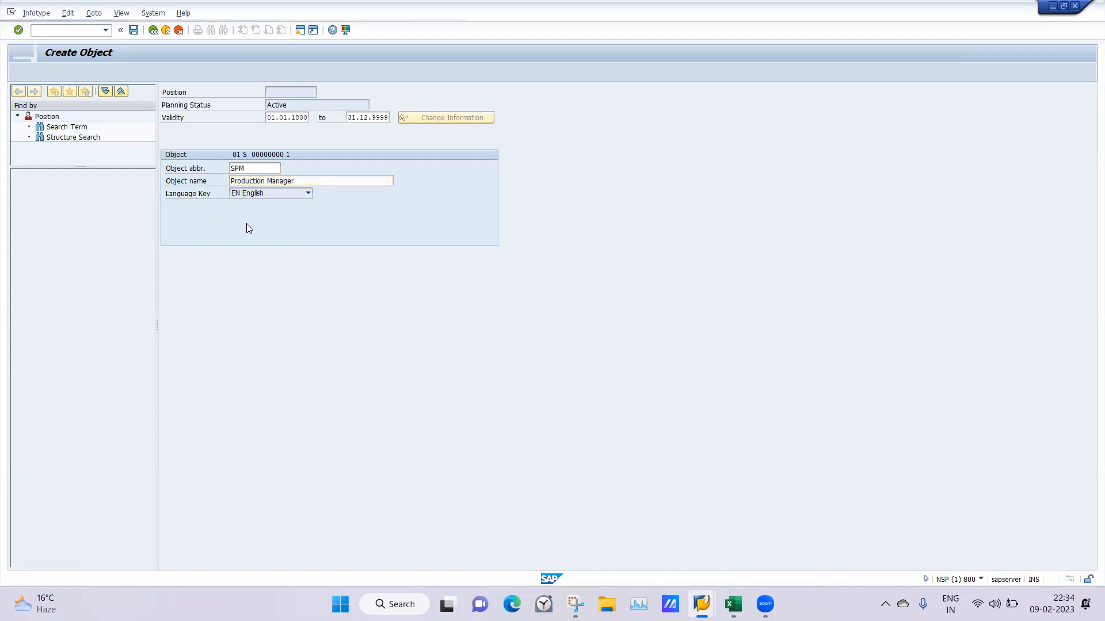
{"action": "left_click", "coordinate": [132, 31]}
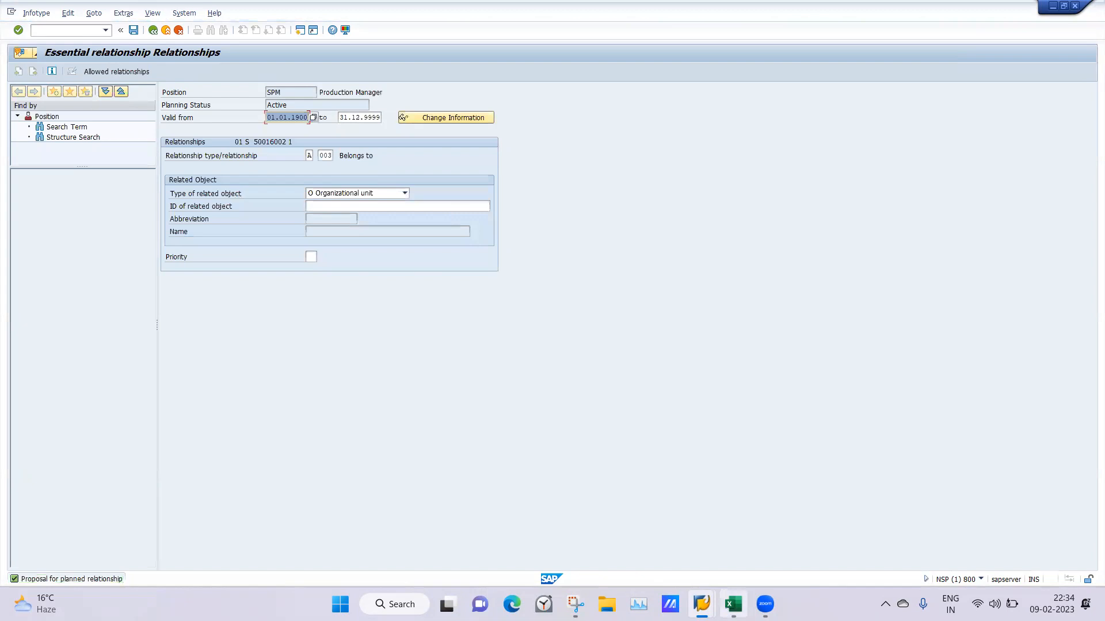
{"action": "left_click", "coordinate": [732, 604]}
{"action": "left_click", "coordinate": [697, 276]}
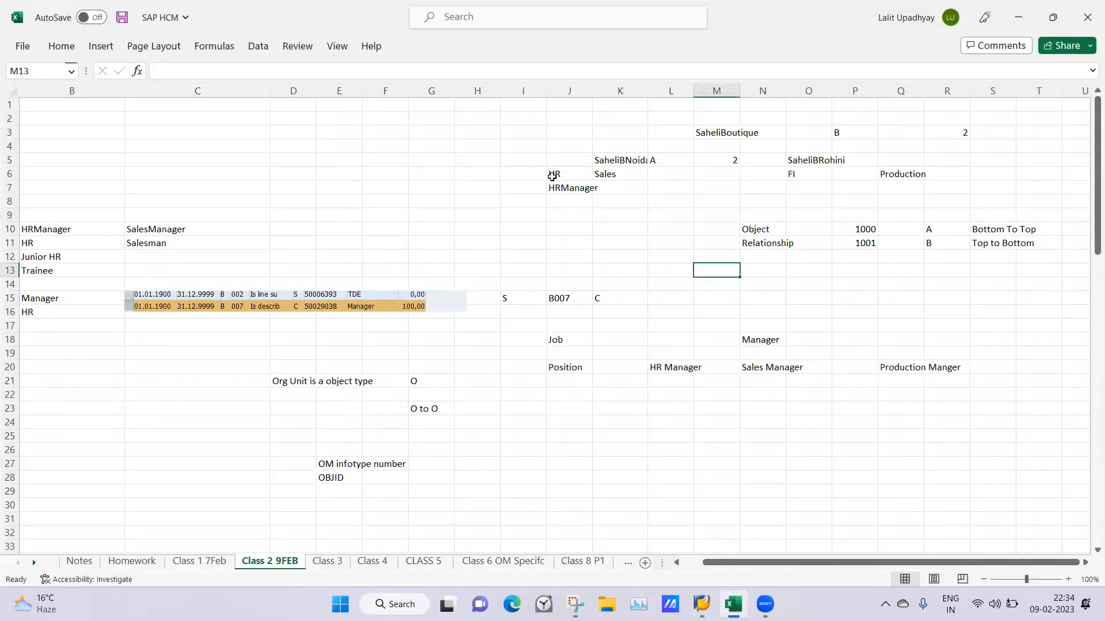
{"action": "left_click", "coordinate": [552, 175]}
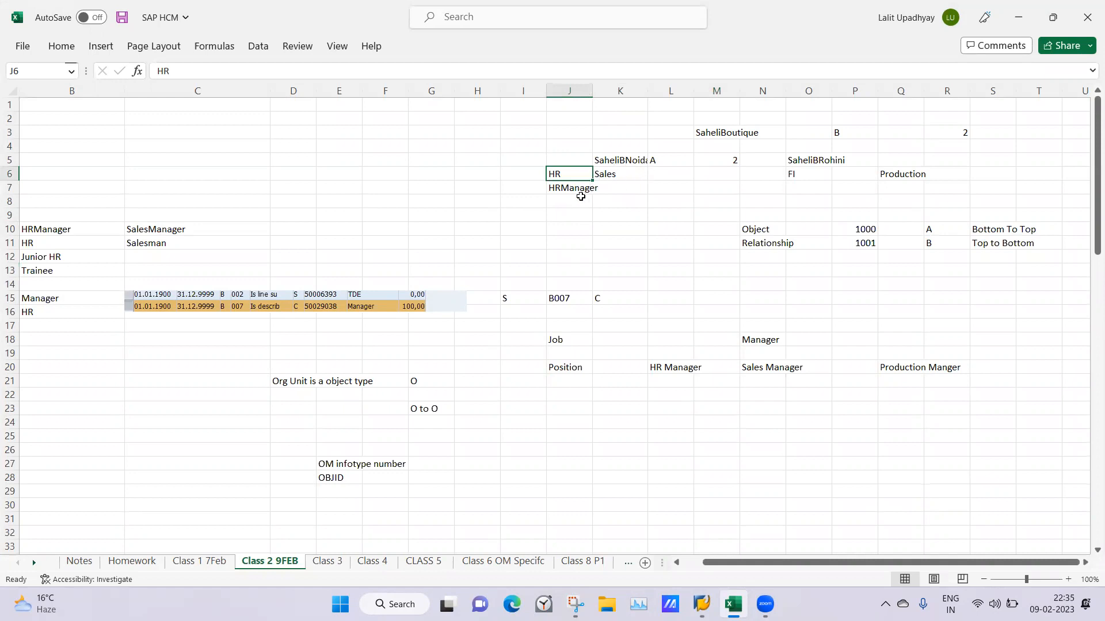
{"action": "left_click", "coordinate": [812, 158]}
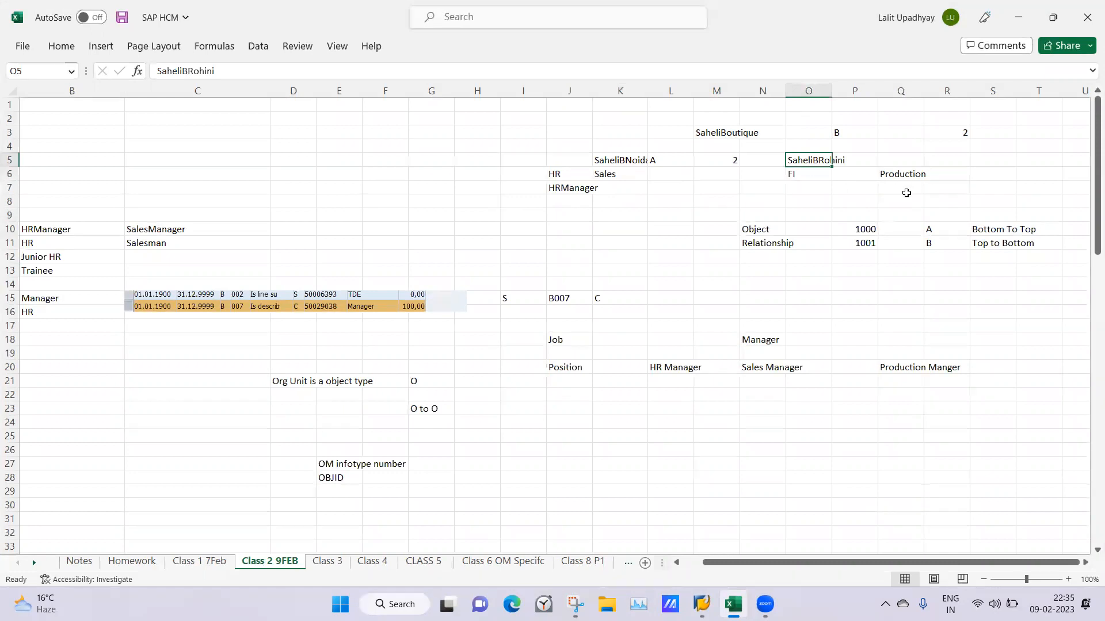
{"action": "left_click", "coordinate": [797, 178]}
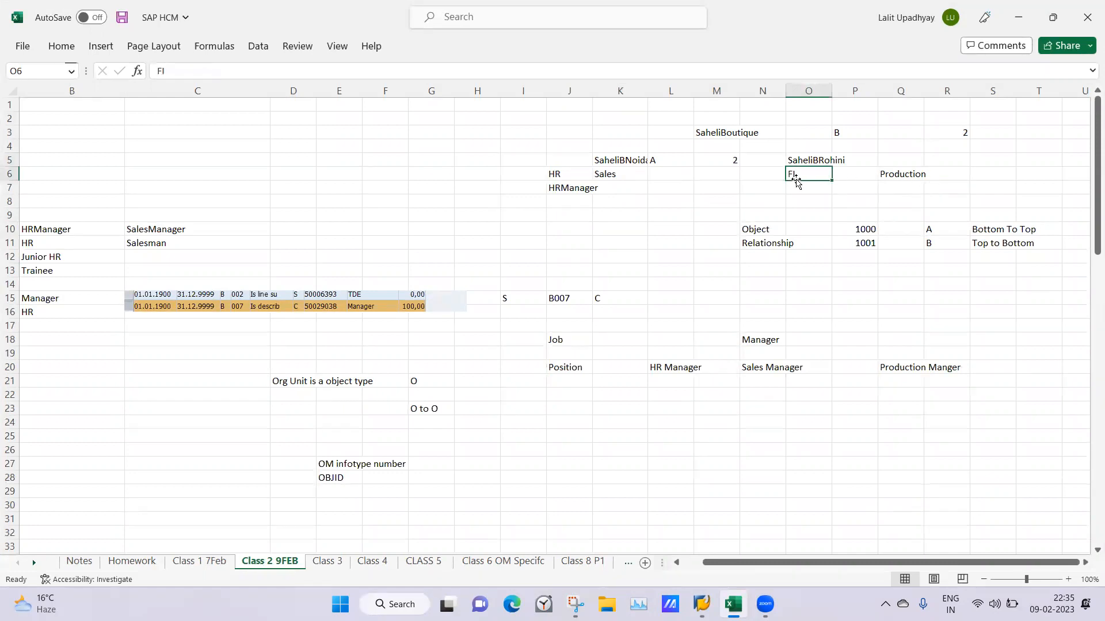
{"action": "left_click", "coordinate": [625, 282]}
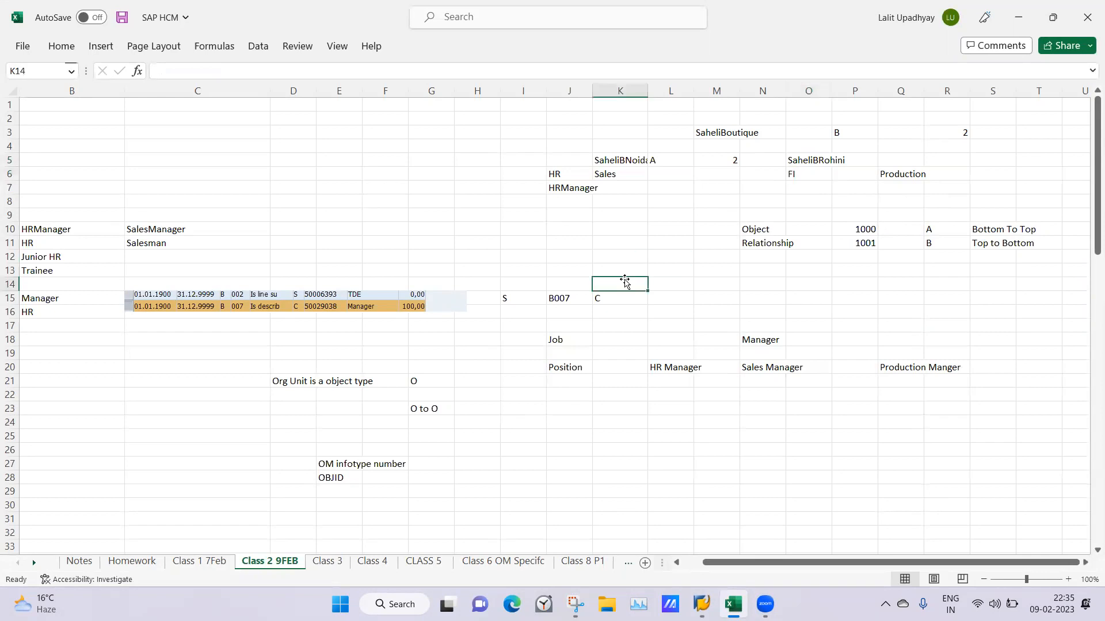
Switch to the SAP relationship screen and search the organizational units for Saheli as the Production Manager position's related object
{"action": "left_click", "coordinate": [701, 604]}
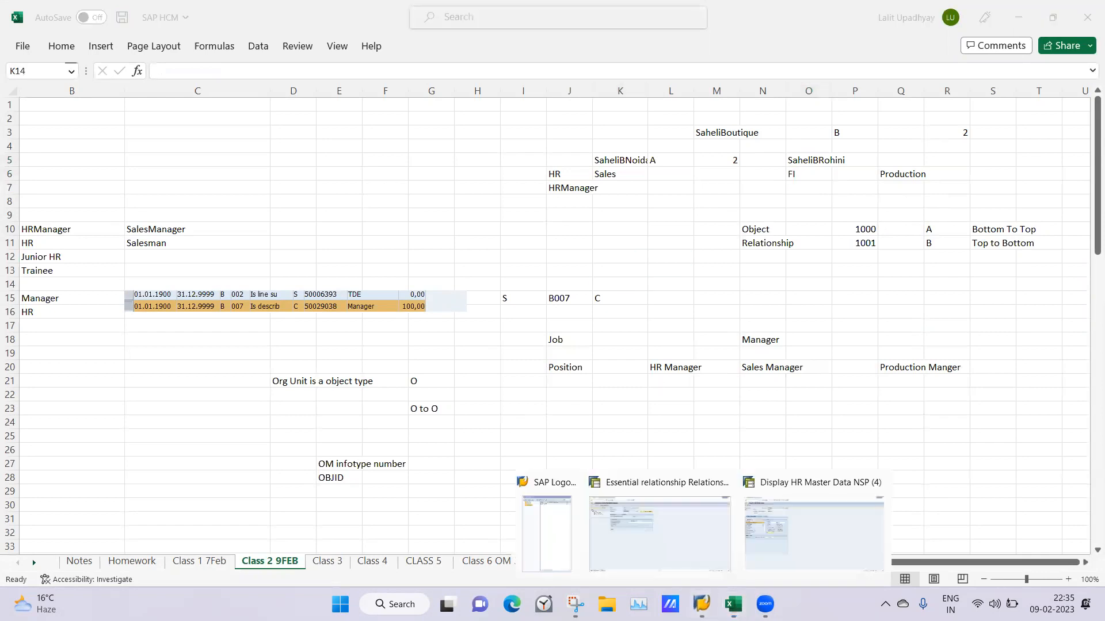
{"action": "left_click", "coordinate": [667, 521]}
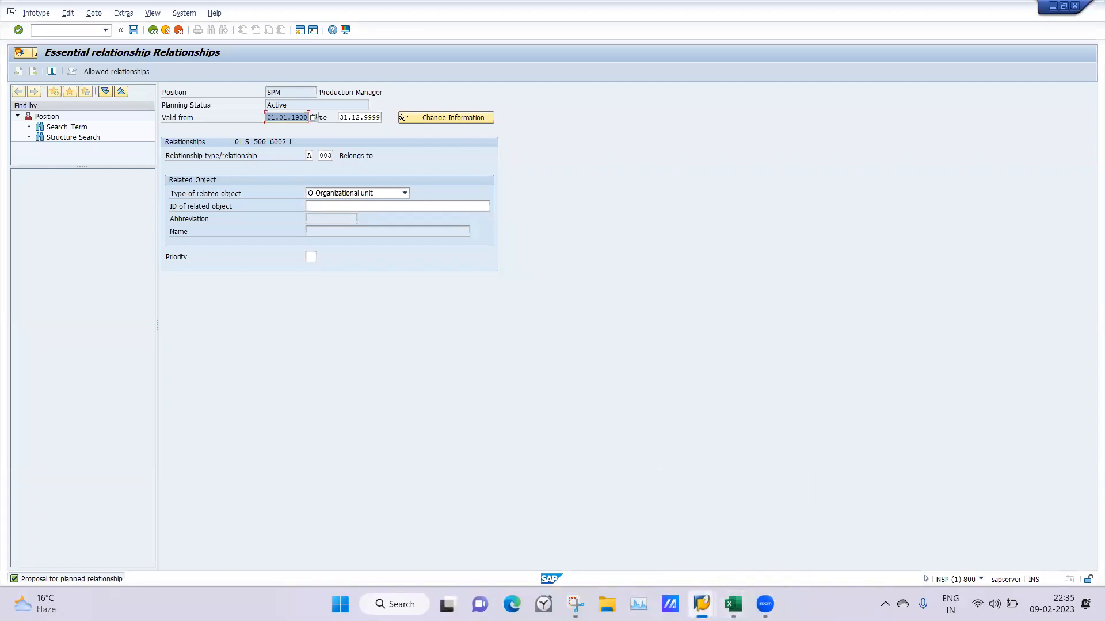
{"action": "left_click", "coordinate": [733, 604]}
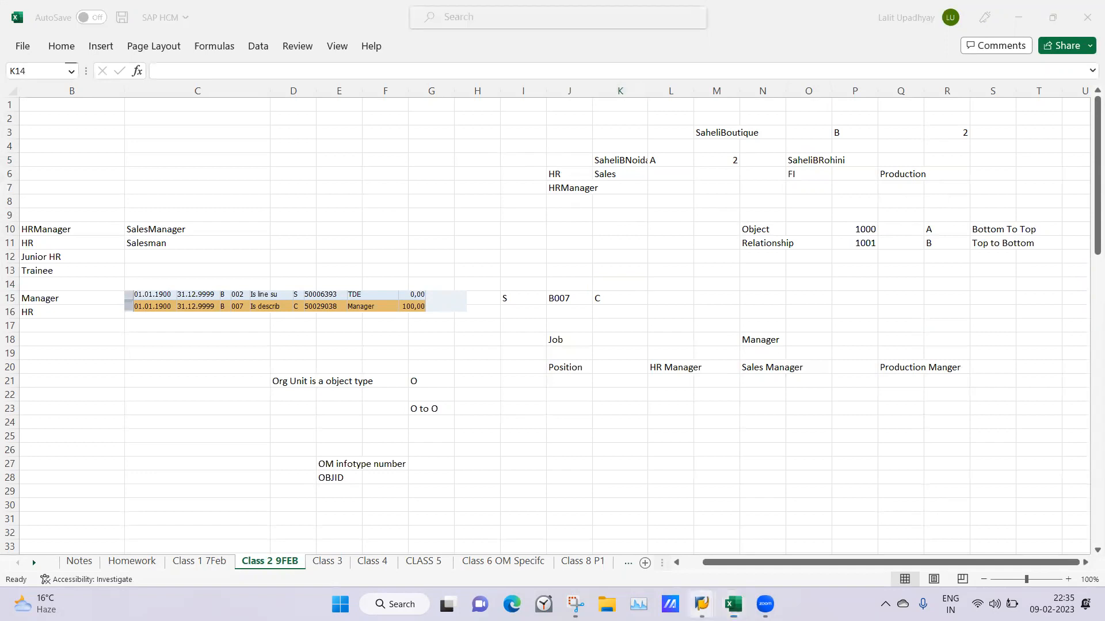
{"action": "mouse_move", "coordinate": [702, 604]}
{"action": "left_click", "coordinate": [671, 533]}
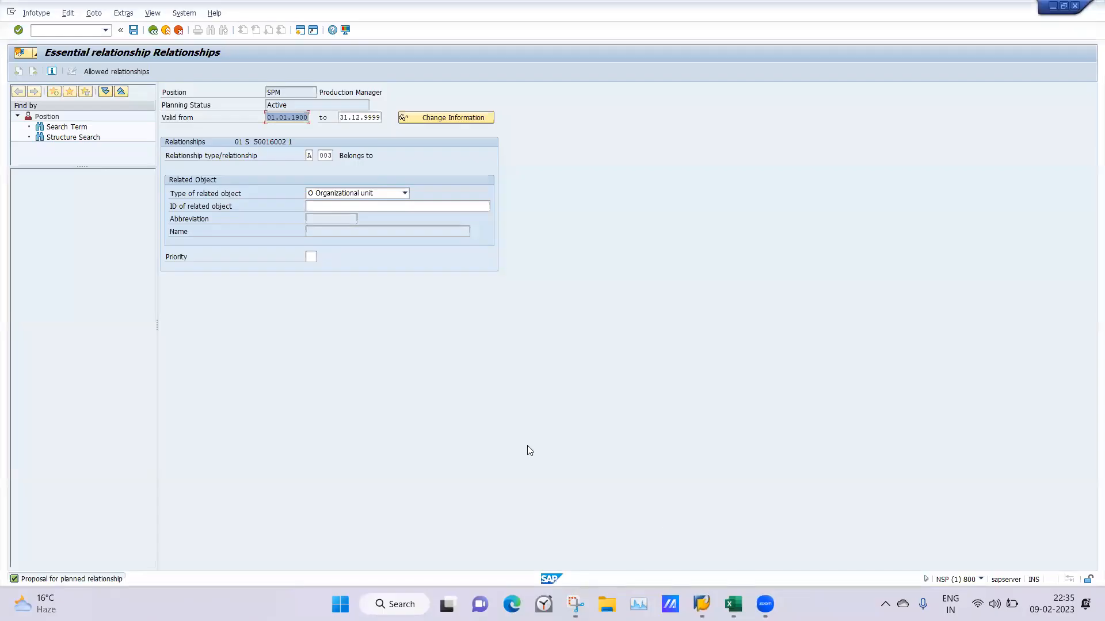
{"action": "left_click", "coordinate": [328, 207]}
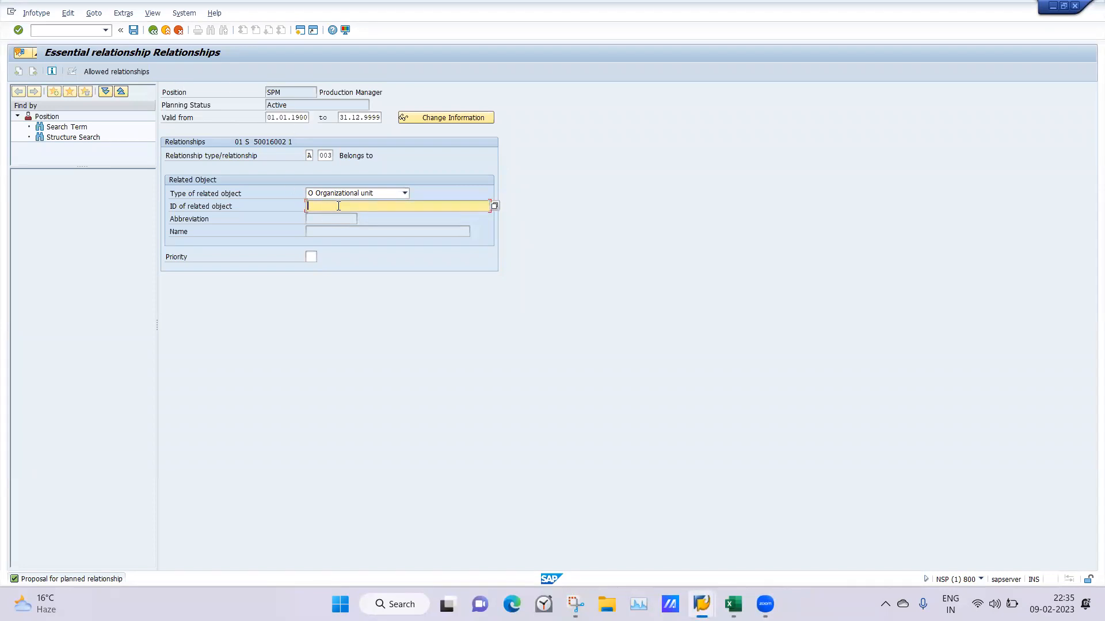
{"action": "type", "text": "Saheli"}
{"action": "key", "text": "Return"}
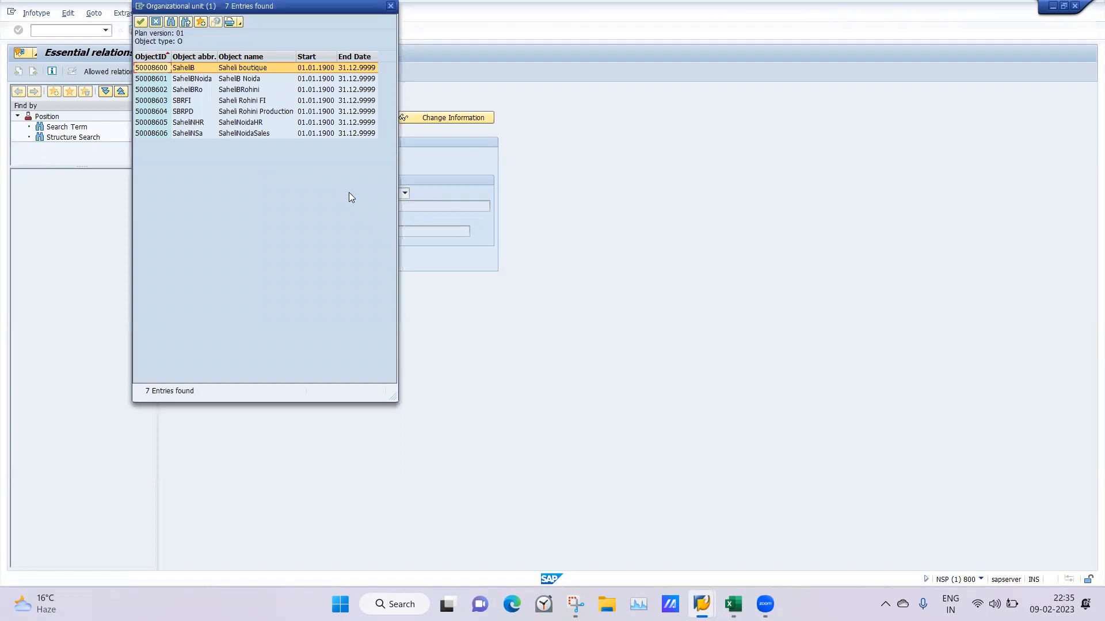
Check the SaheliBRohini and FI entries of the organizational structure in the Excel notes
{"action": "left_click", "coordinate": [732, 604]}
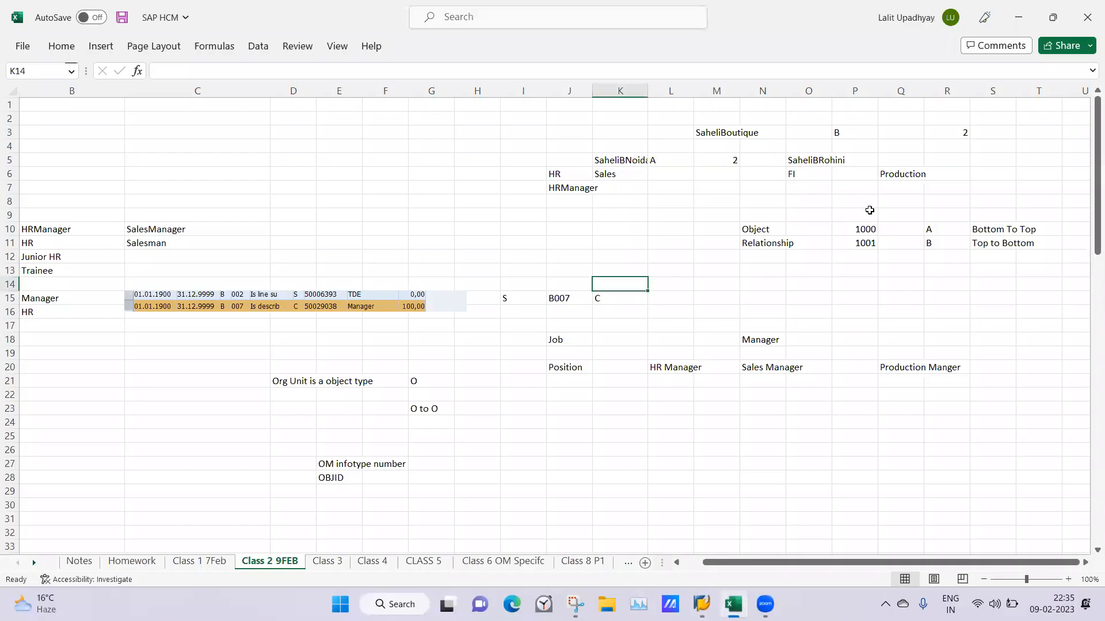
{"action": "left_click", "coordinate": [809, 162]}
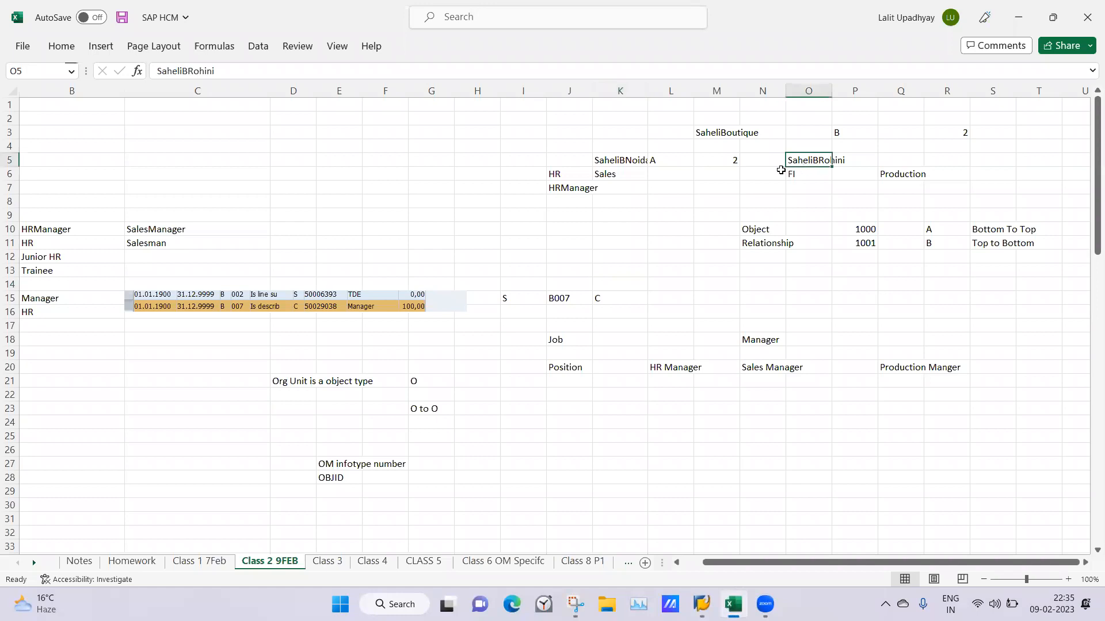
{"action": "left_click", "coordinate": [794, 175]}
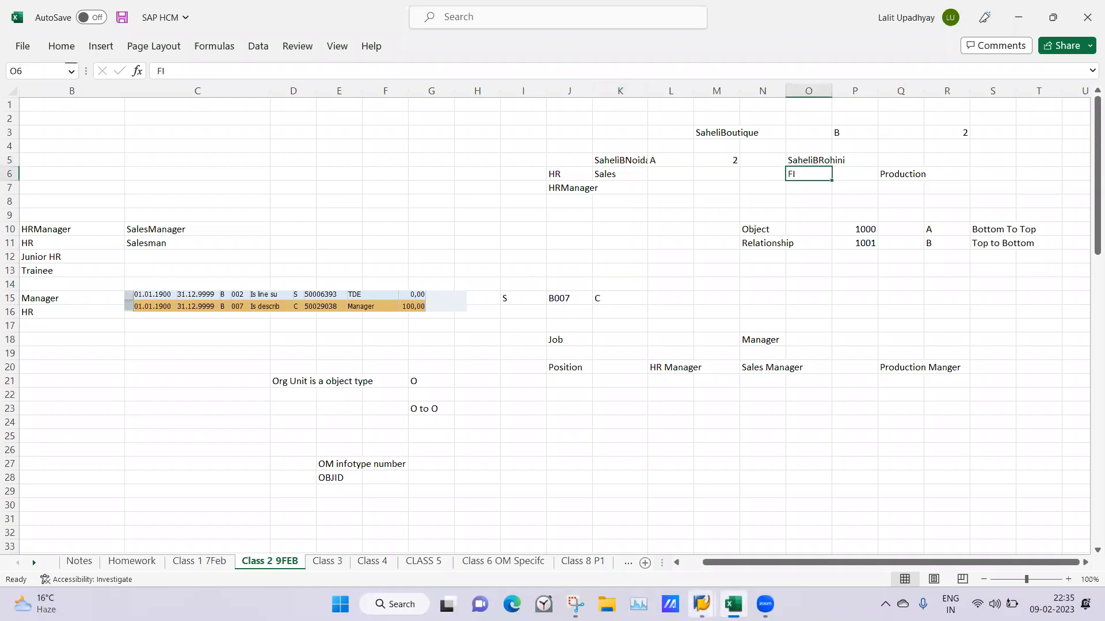
{"action": "left_click", "coordinate": [701, 604]}
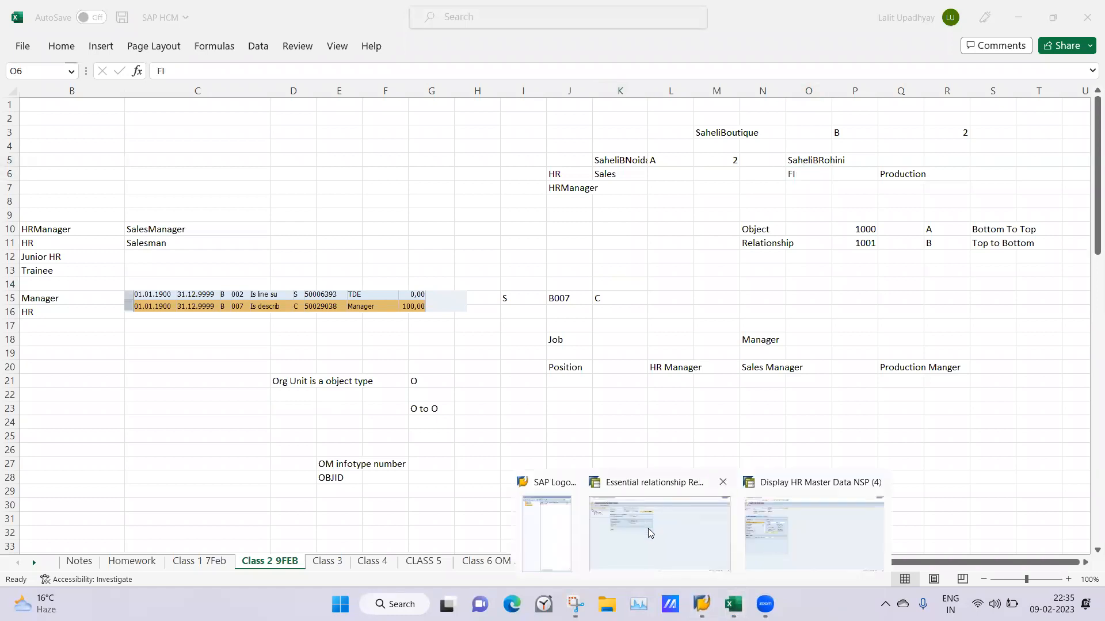
{"action": "left_click", "coordinate": [650, 532]}
{"action": "left_click", "coordinate": [233, 102]}
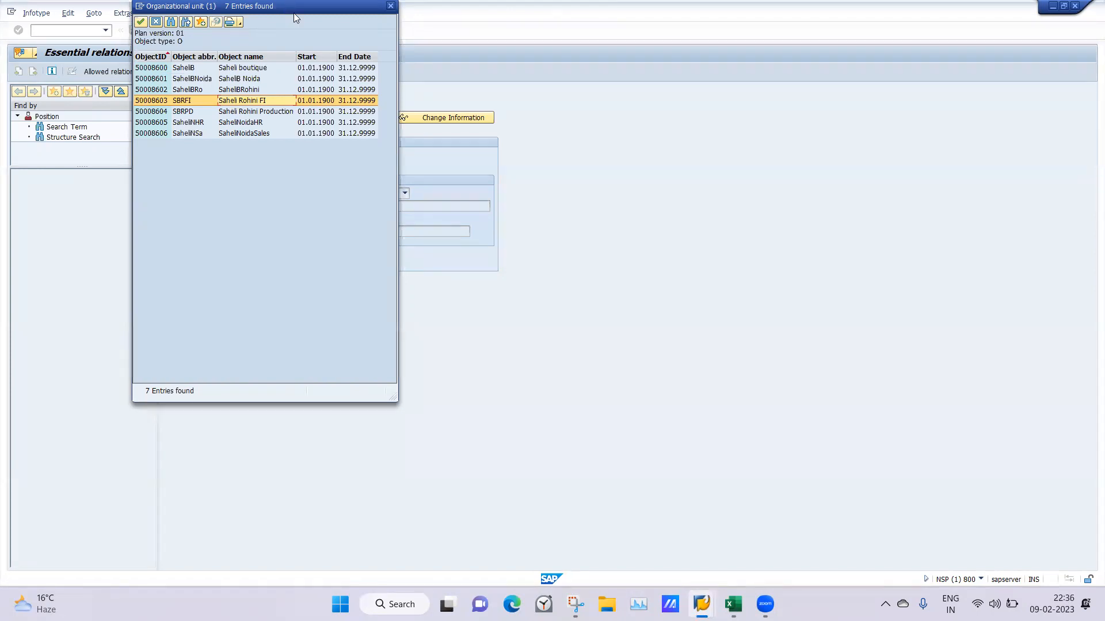
{"action": "left_click_drag", "start_coordinate": [294, 12], "coordinate": [717, 77]}
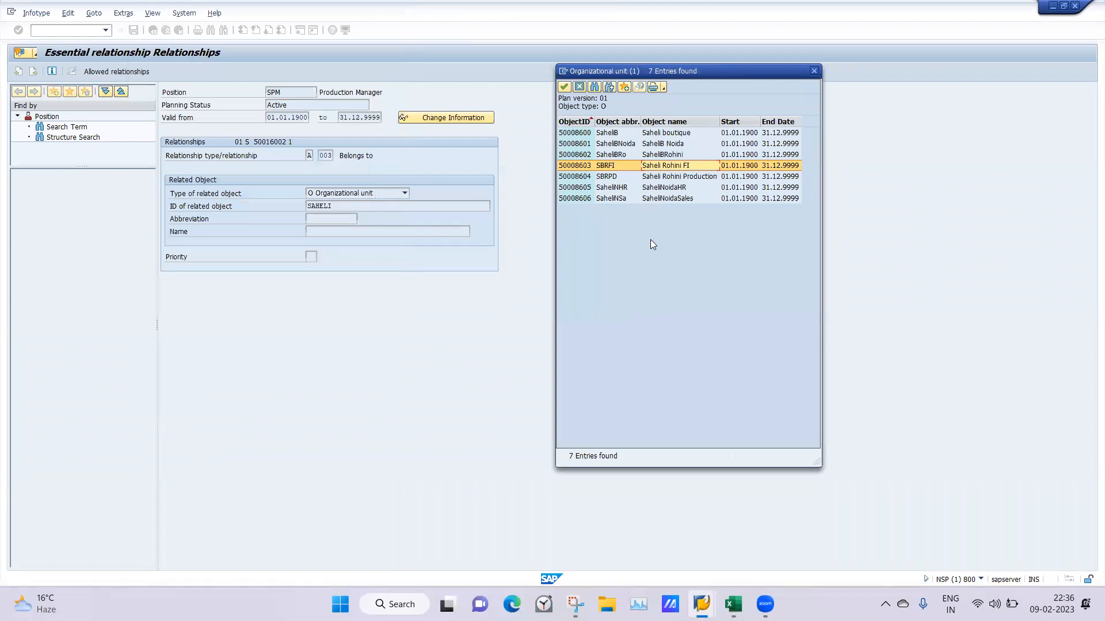
{"action": "left_click", "coordinate": [814, 71]}
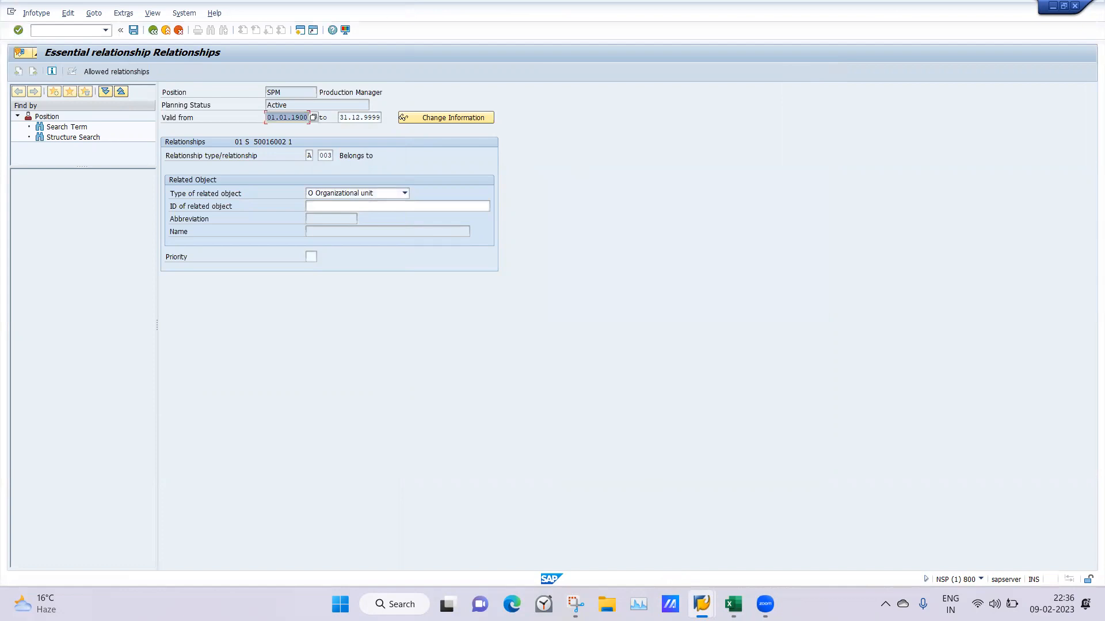
Generate a new SAP session with the /o command and expand the Human Resources folder in its menu tree
{"action": "mouse_move", "coordinate": [701, 604]}
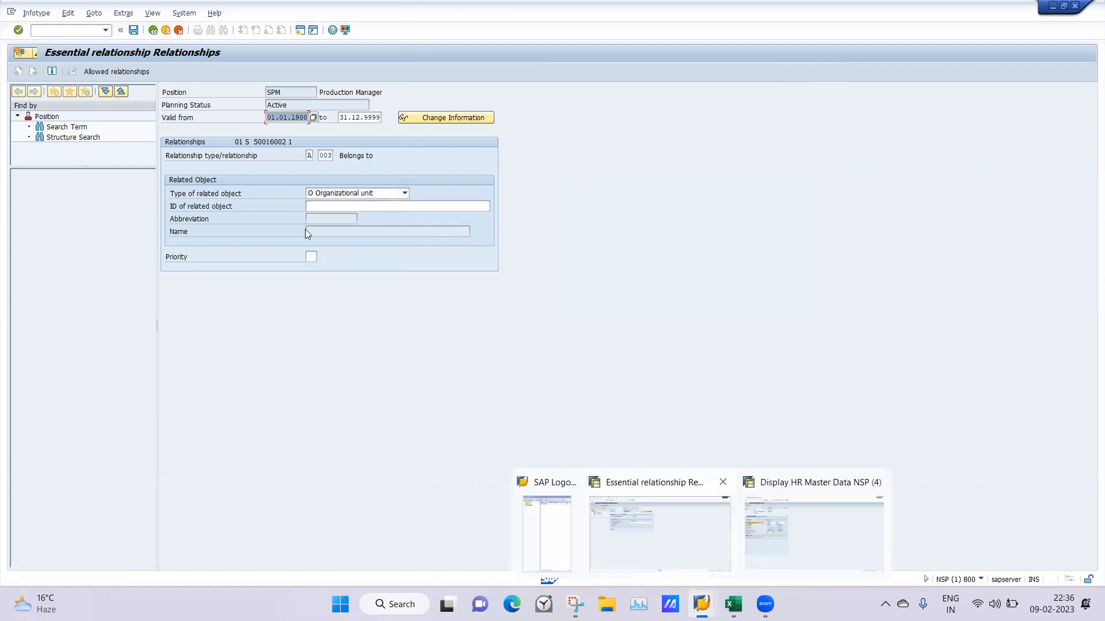
{"action": "left_click", "coordinate": [61, 32]}
{"action": "type", "text": "/o"}
{"action": "key", "text": "Return"}
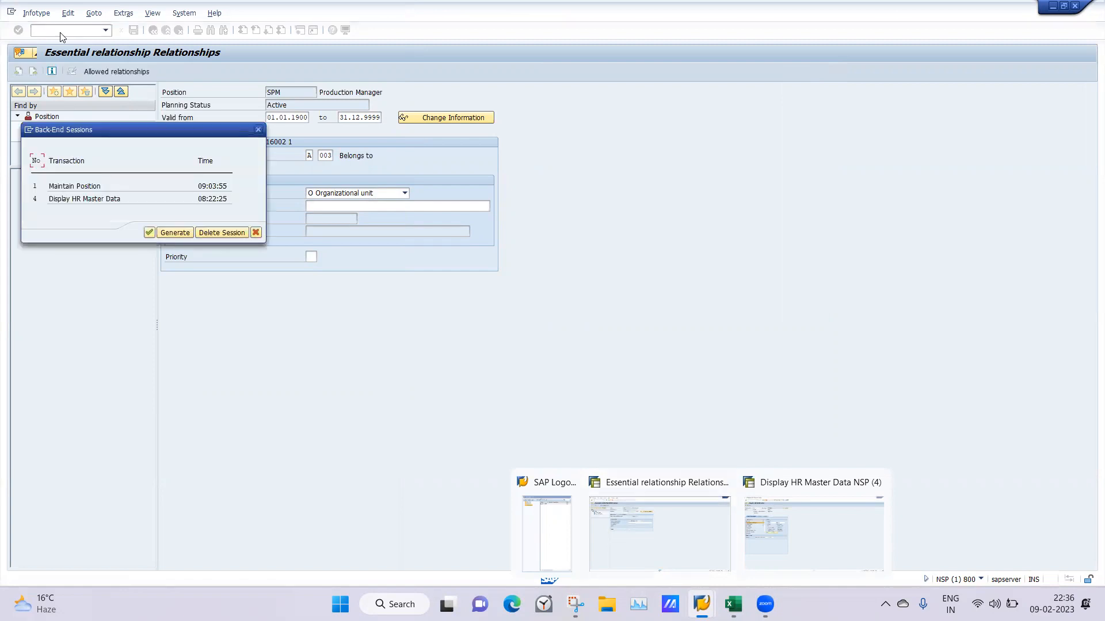
{"action": "left_click", "coordinate": [181, 232]}
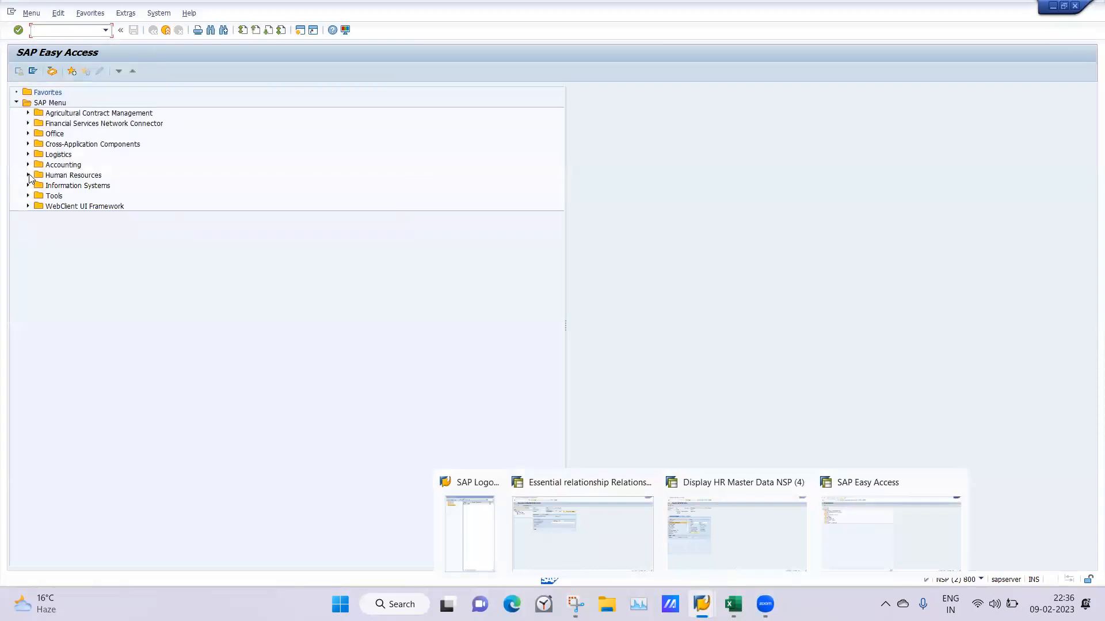
{"action": "left_click", "coordinate": [28, 175]}
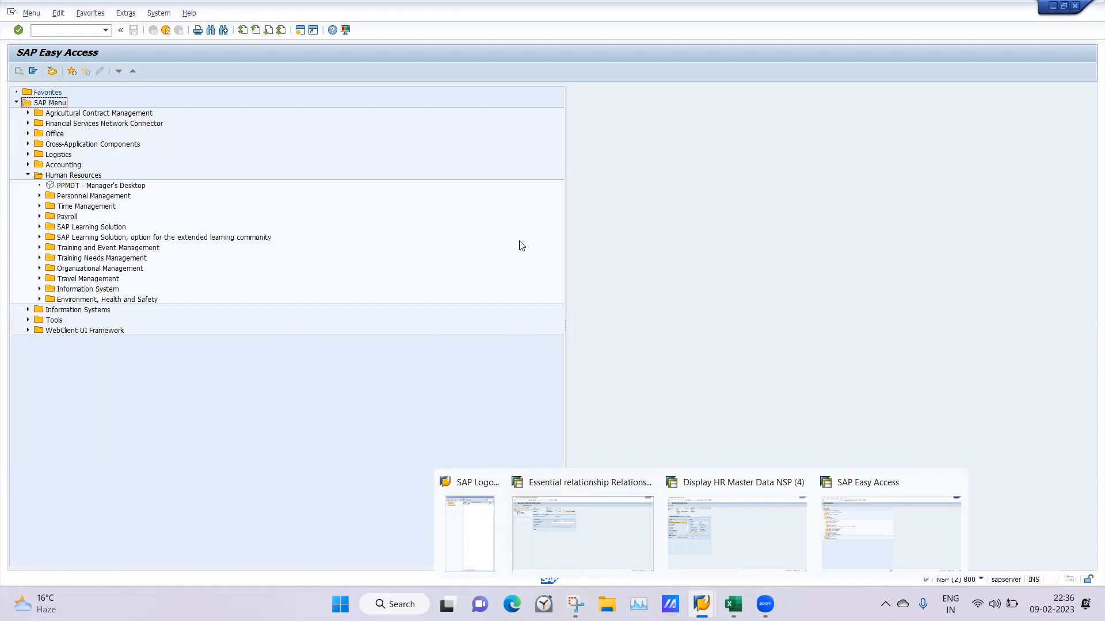
Switch to the Display HR Master Data session and generate another new session from it with the /o command
{"action": "left_click", "coordinate": [61, 33]}
{"action": "left_click", "coordinate": [719, 534]}
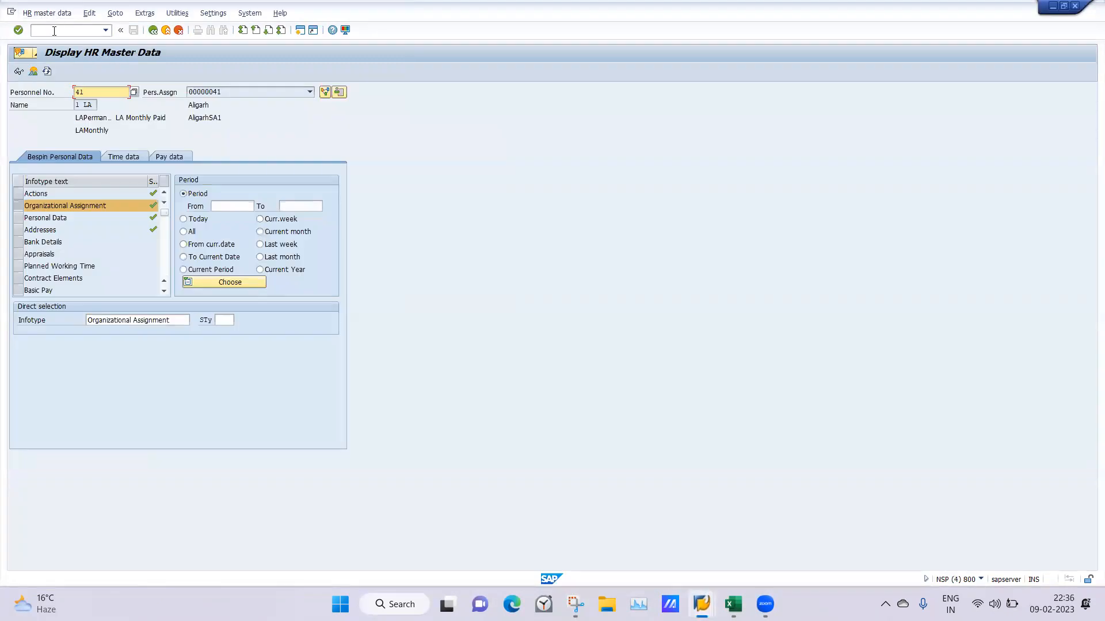
{"action": "left_click", "coordinate": [53, 30]}
{"action": "type", "text": "/o"}
{"action": "key", "text": "Return"}
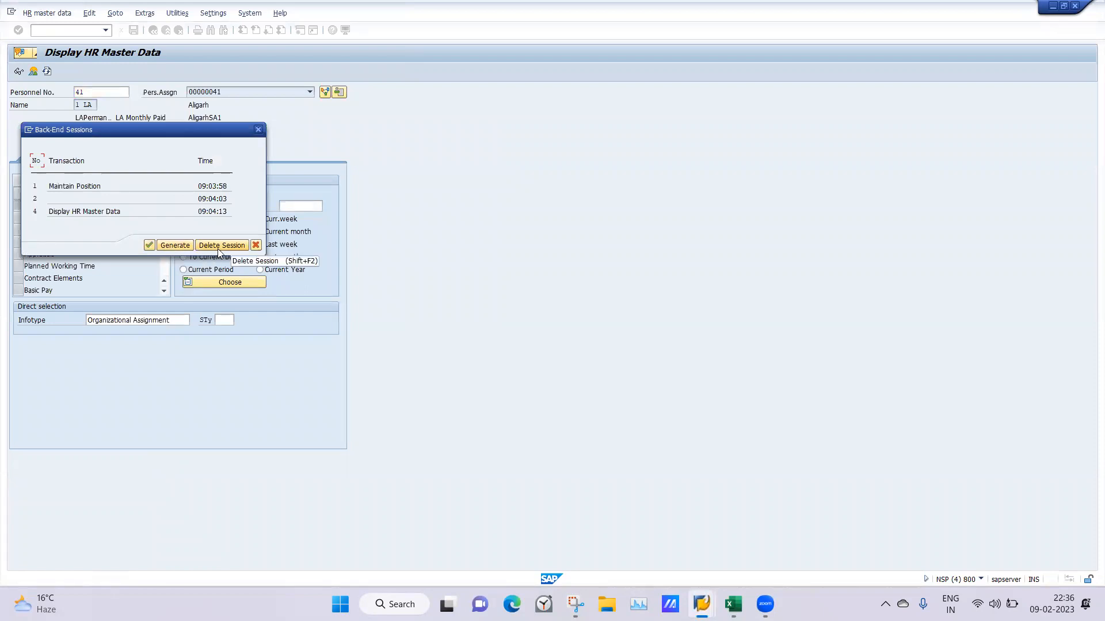
{"action": "left_click", "coordinate": [175, 246]}
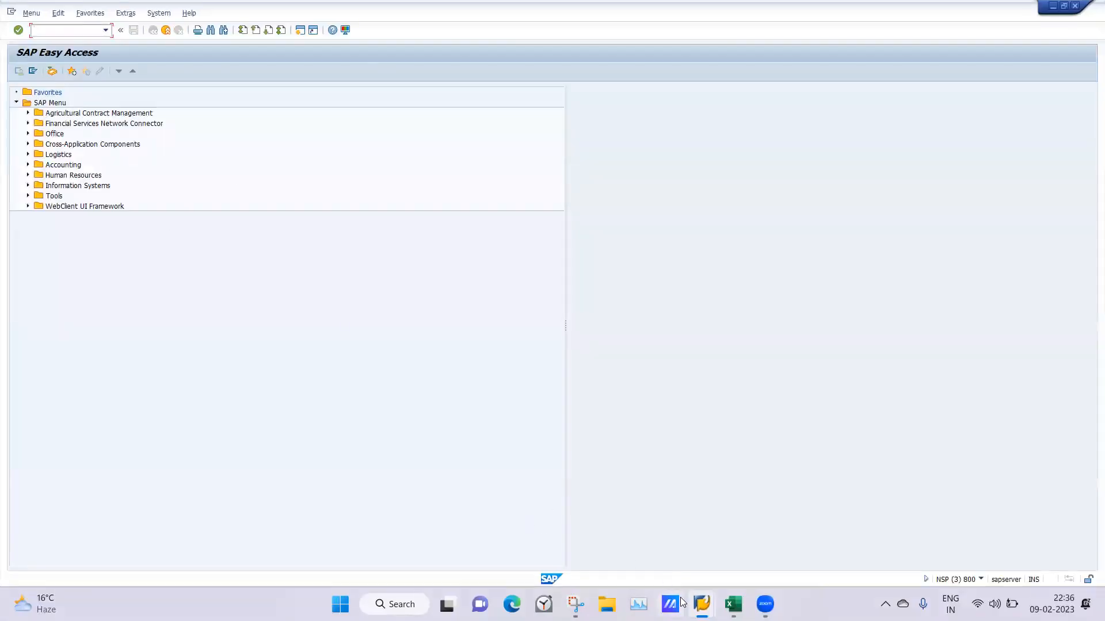
Return to the Display HR Master Data session and end its transaction with the /n command
{"action": "mouse_move", "coordinate": [701, 604]}
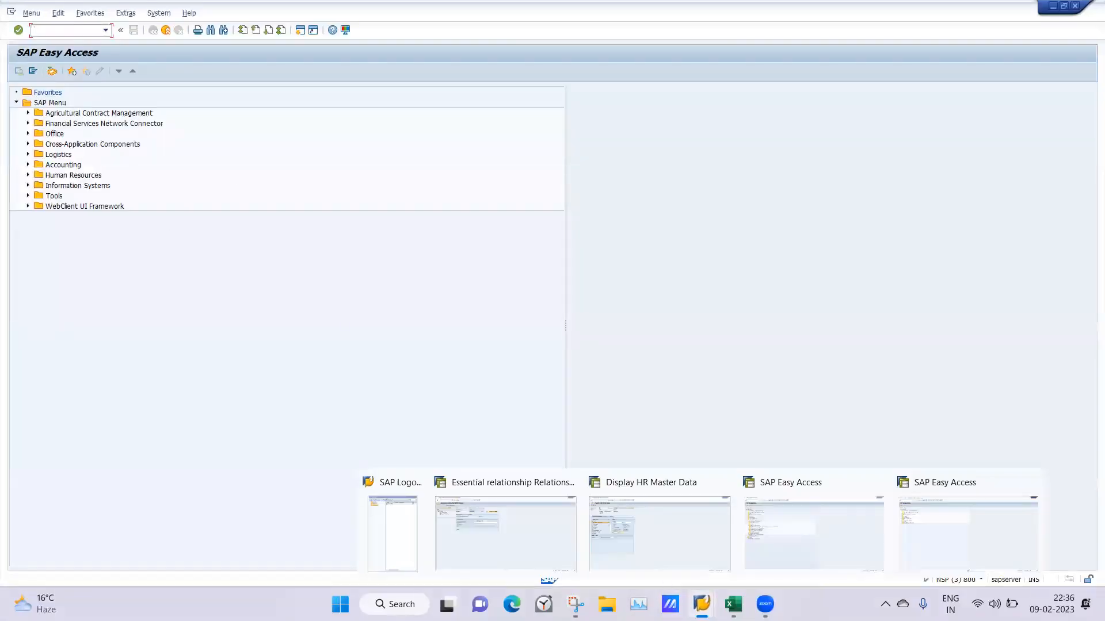
{"action": "left_click", "coordinate": [674, 532]}
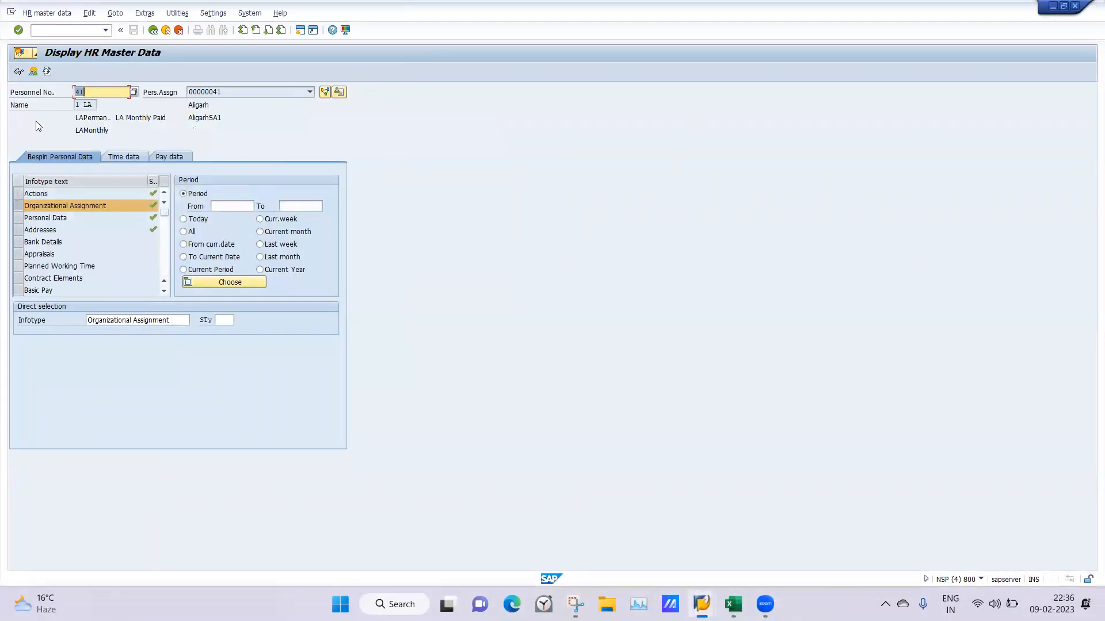
{"action": "left_click", "coordinate": [56, 31]}
{"action": "type", "text": "/n"}
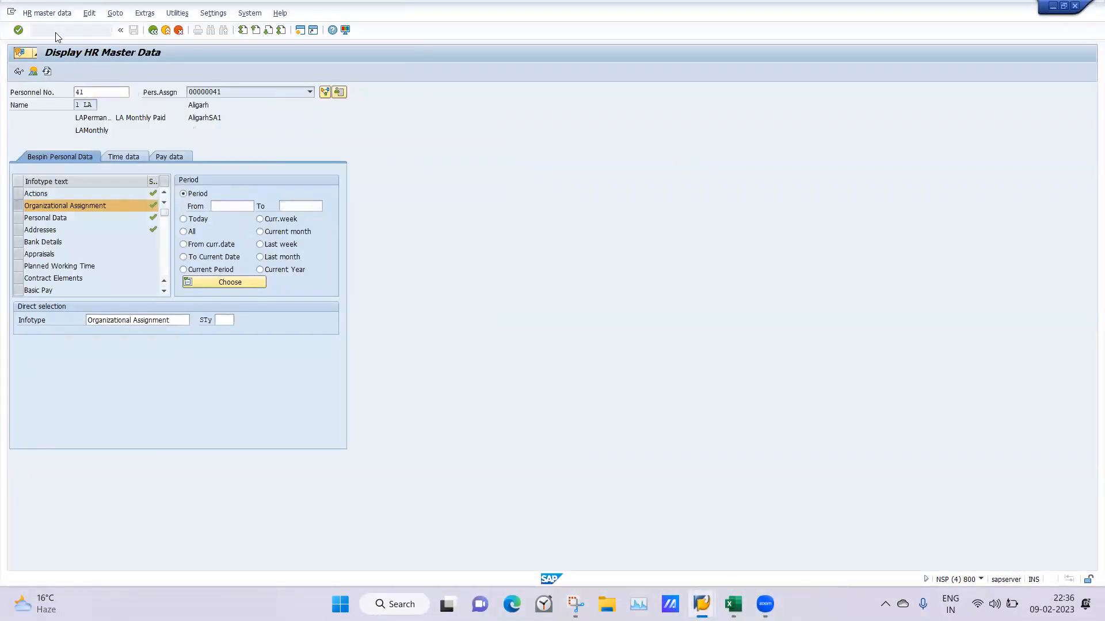
{"action": "key", "text": "Return"}
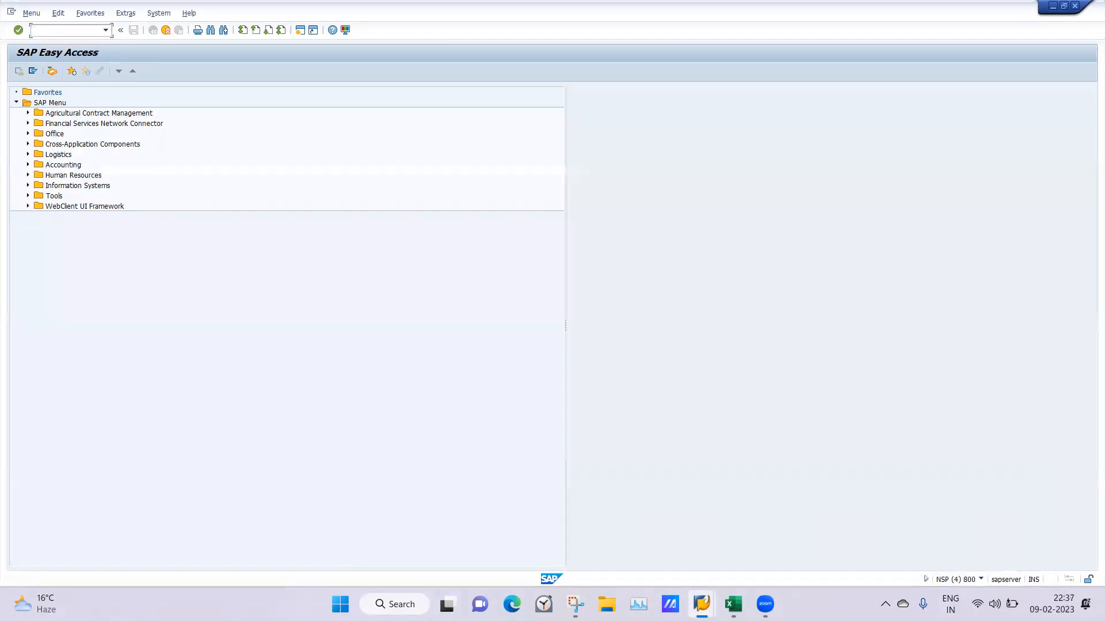
Look at the newest Easy Access session, switch back to session 4, and start transaction pa20 there
{"action": "mouse_move", "coordinate": [702, 604]}
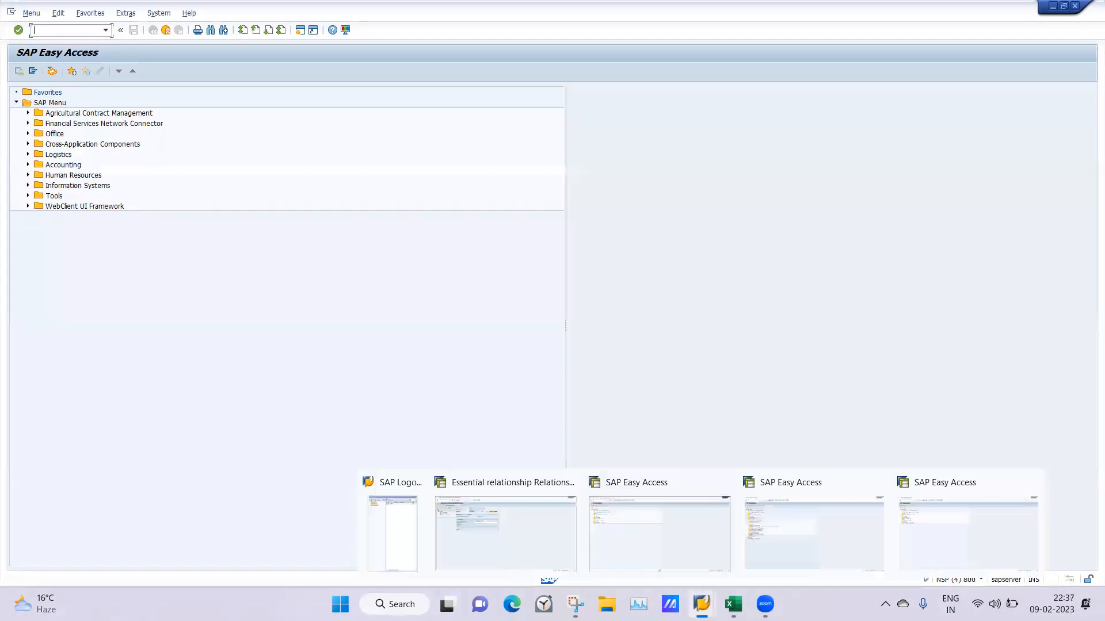
{"action": "left_click", "coordinate": [940, 558]}
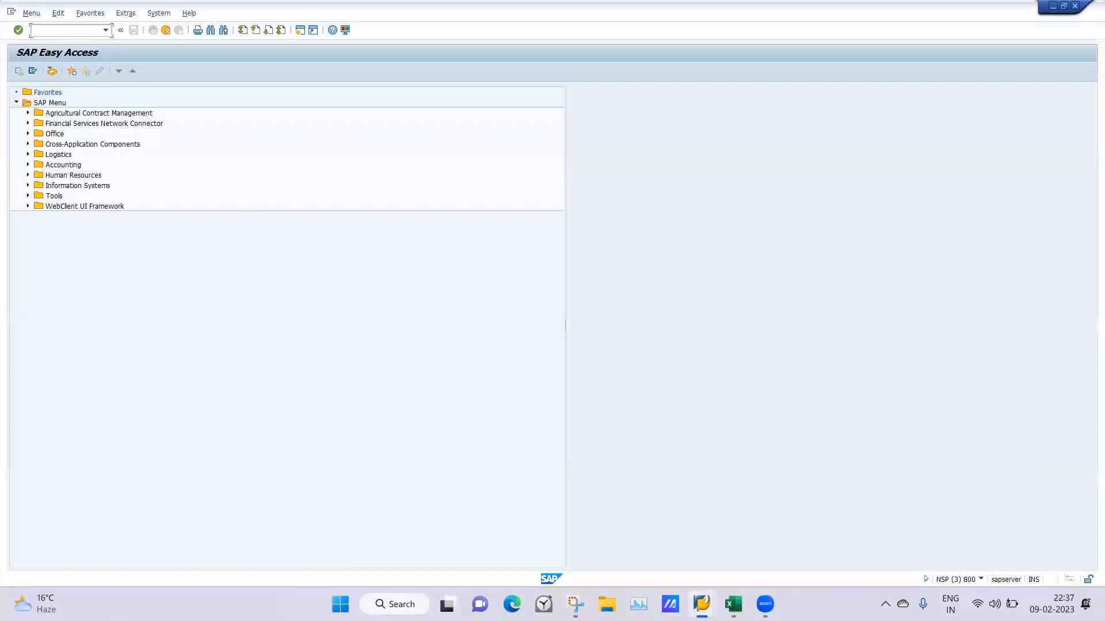
{"action": "mouse_move", "coordinate": [702, 604]}
{"action": "left_click", "coordinate": [645, 553]}
{"action": "type", "text": "pa20"}
{"action": "key", "text": "Return"}
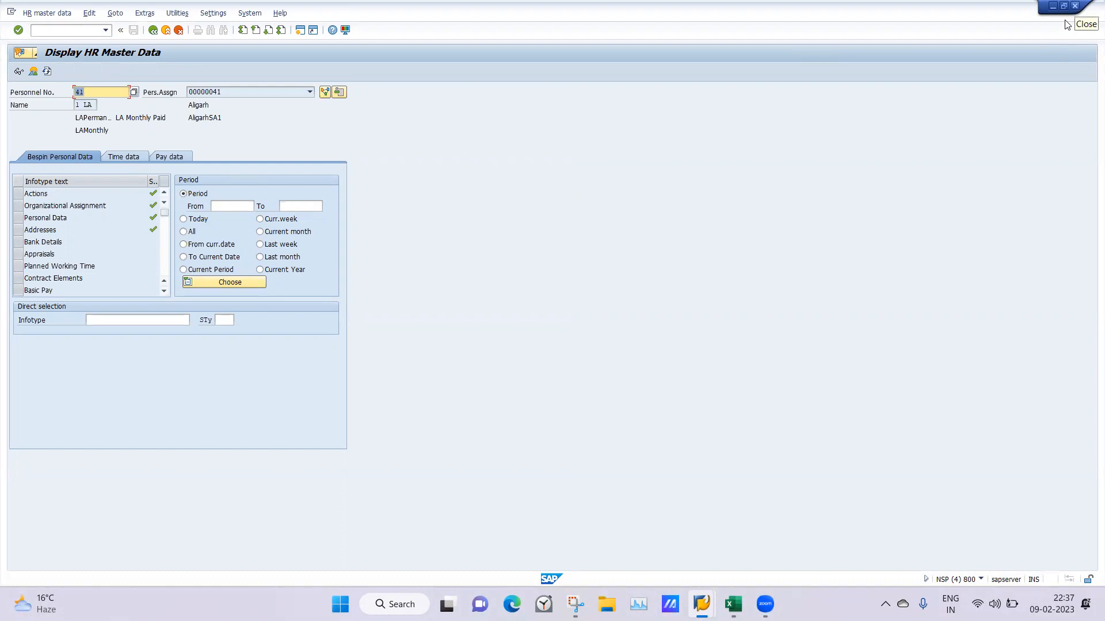
Leave Display HR Master Data with the /n command and reopen it with transaction pa20
{"action": "left_click", "coordinate": [42, 30]}
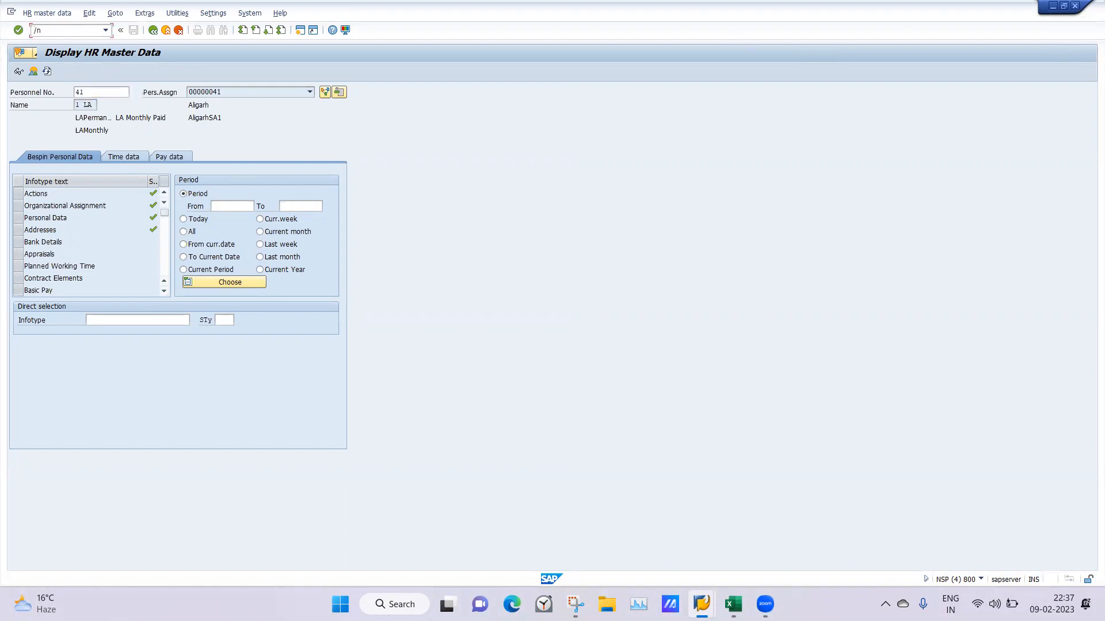
{"action": "type", "text": "/n"}
{"action": "key", "text": "Return"}
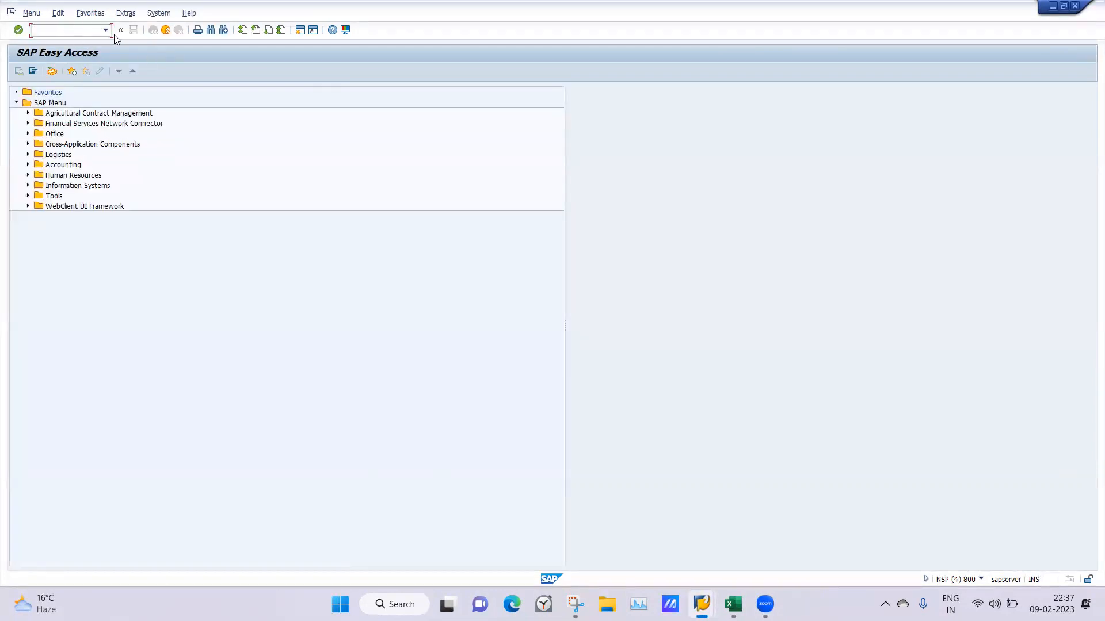
{"action": "type", "text": "pa20"}
{"action": "key", "text": "Return"}
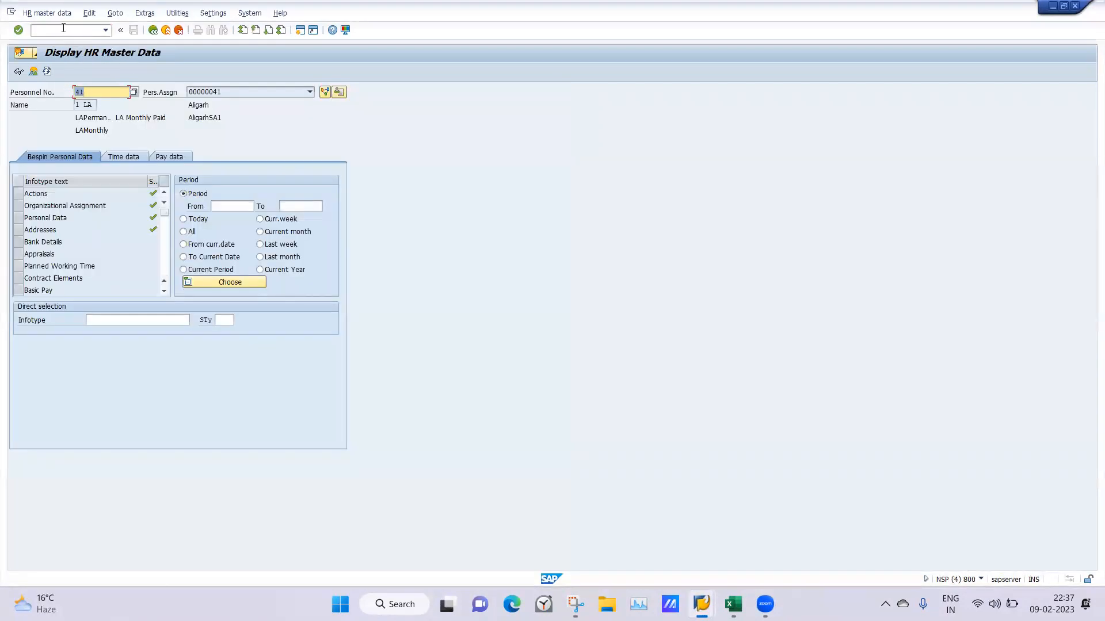
Open the back-end session list with the /o command, delete session 2, and bring up the session list again
{"action": "left_click", "coordinate": [68, 30]}
{"action": "type", "text": "/o"}
{"action": "key", "text": "Return"}
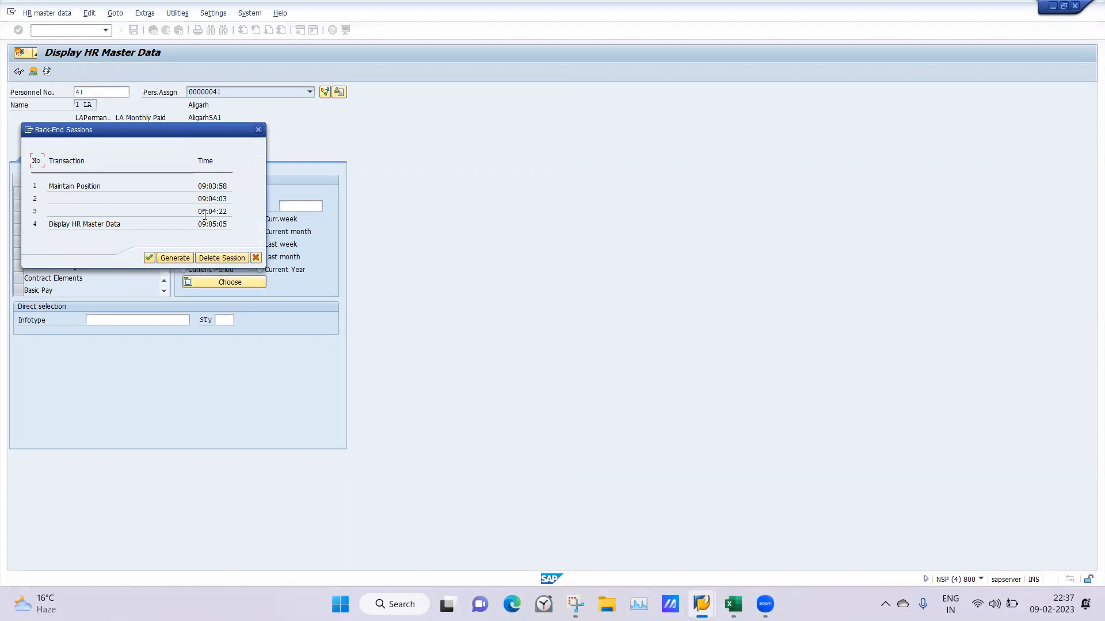
{"action": "left_click", "coordinate": [208, 255]}
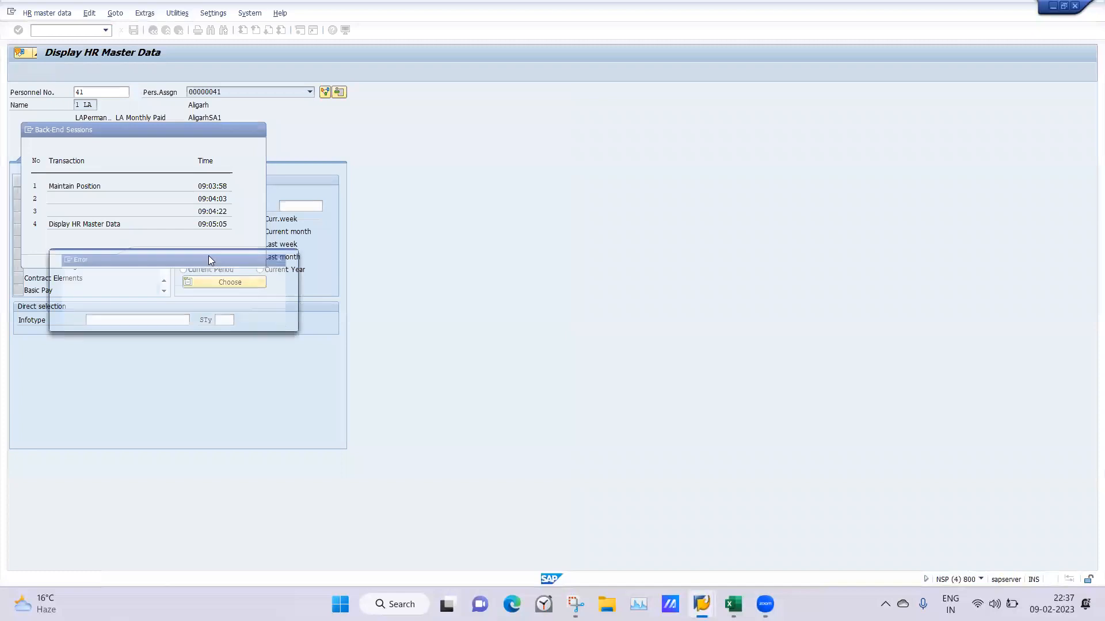
{"action": "left_click", "coordinate": [275, 320]}
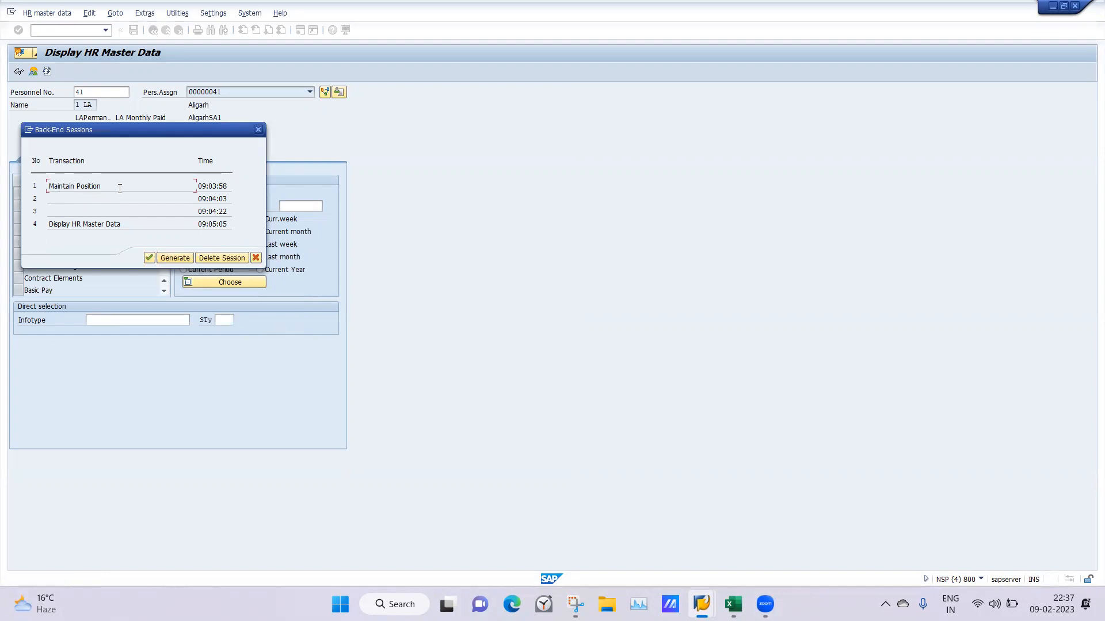
{"action": "left_click", "coordinate": [216, 259]}
{"action": "left_click", "coordinate": [214, 259]}
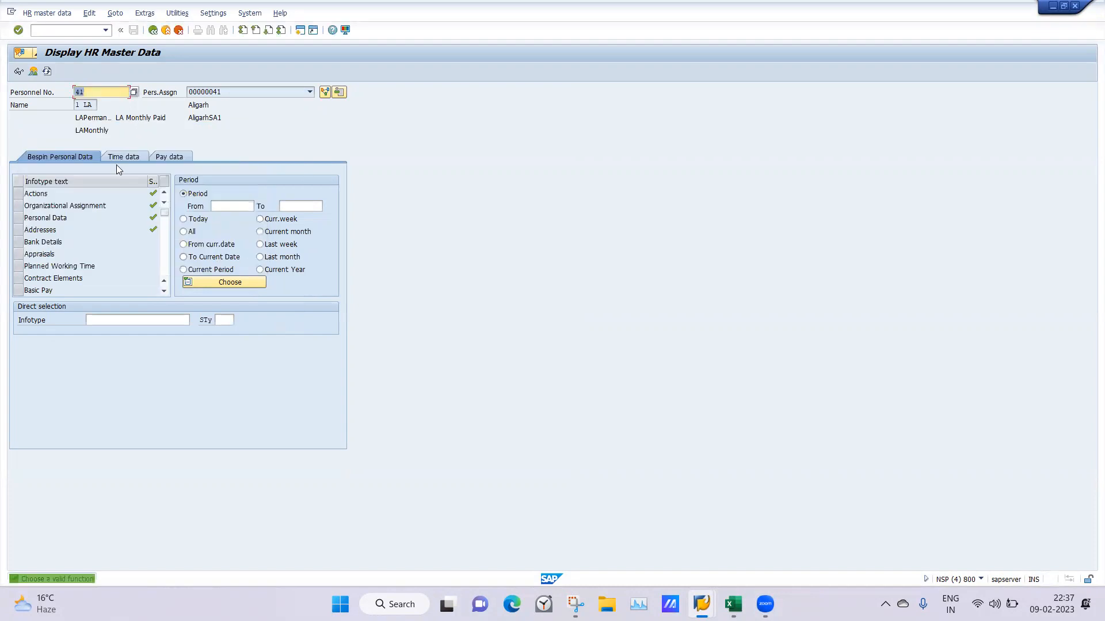
{"action": "left_click", "coordinate": [50, 30]}
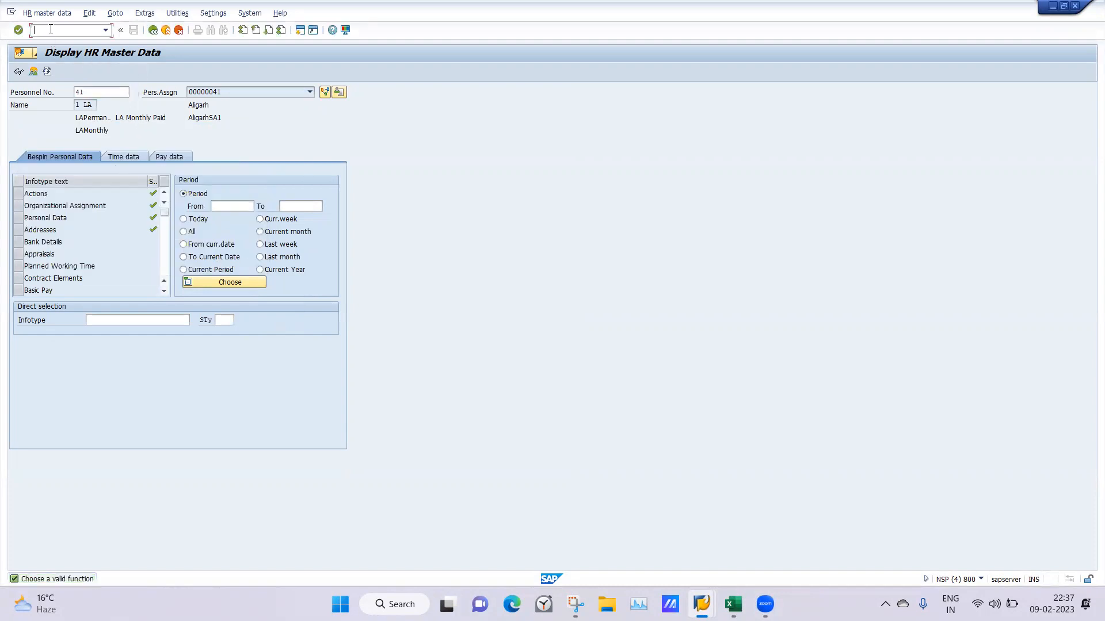
{"action": "key", "text": "Return"}
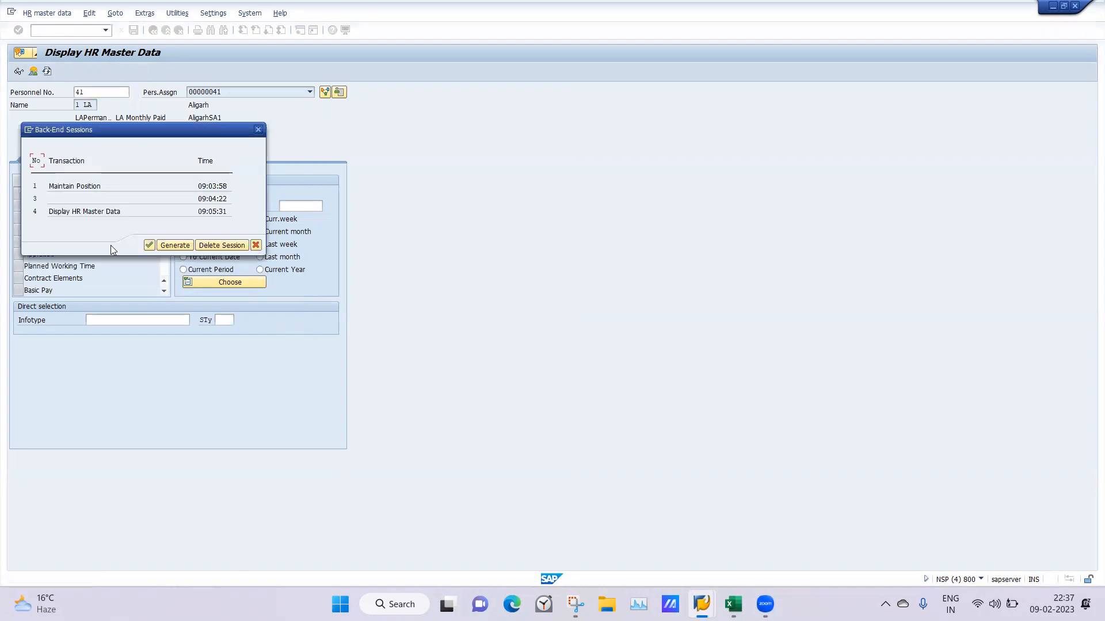
Close the back-end session list and leave Display HR Master Data with the /n command
{"action": "left_click", "coordinate": [257, 132]}
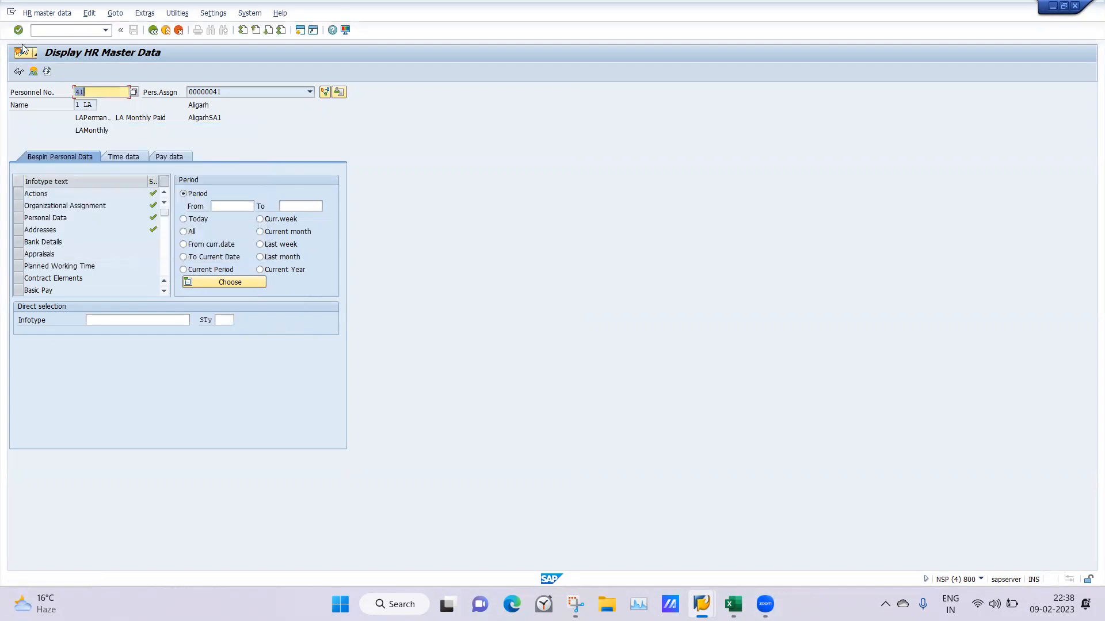
{"action": "left_click", "coordinate": [61, 30]}
{"action": "type", "text": "/"}
{"action": "type", "text": "n"}
{"action": "key", "text": "Return"}
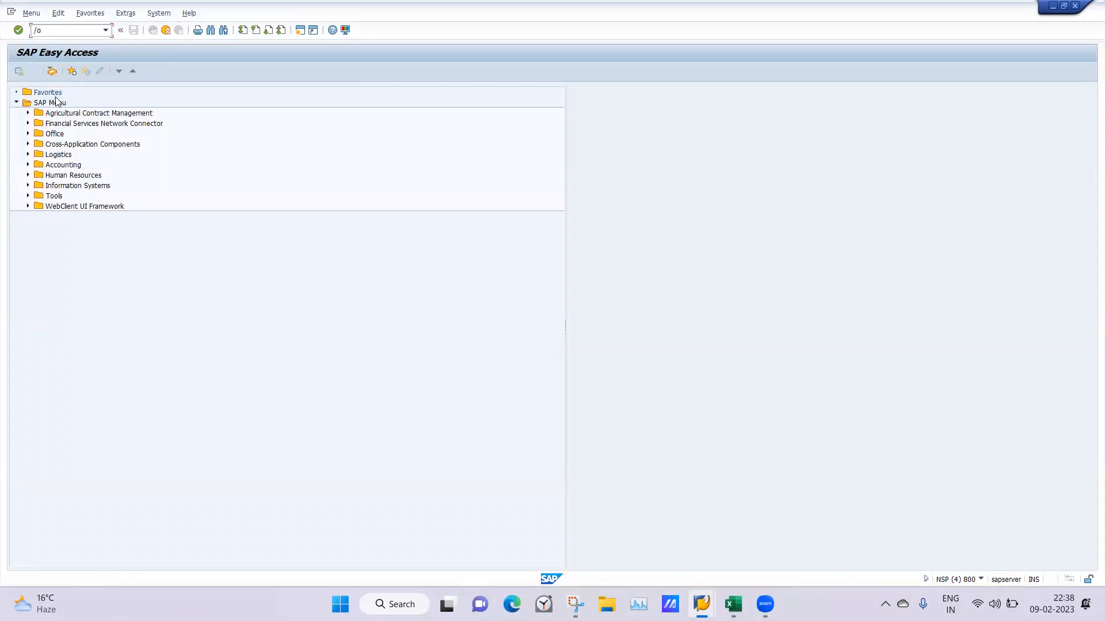
Start PPOS_OLD - Display from Simple Maintenance under Human Resources, Organizational Management, Expert Mode
{"action": "left_click", "coordinate": [28, 175]}
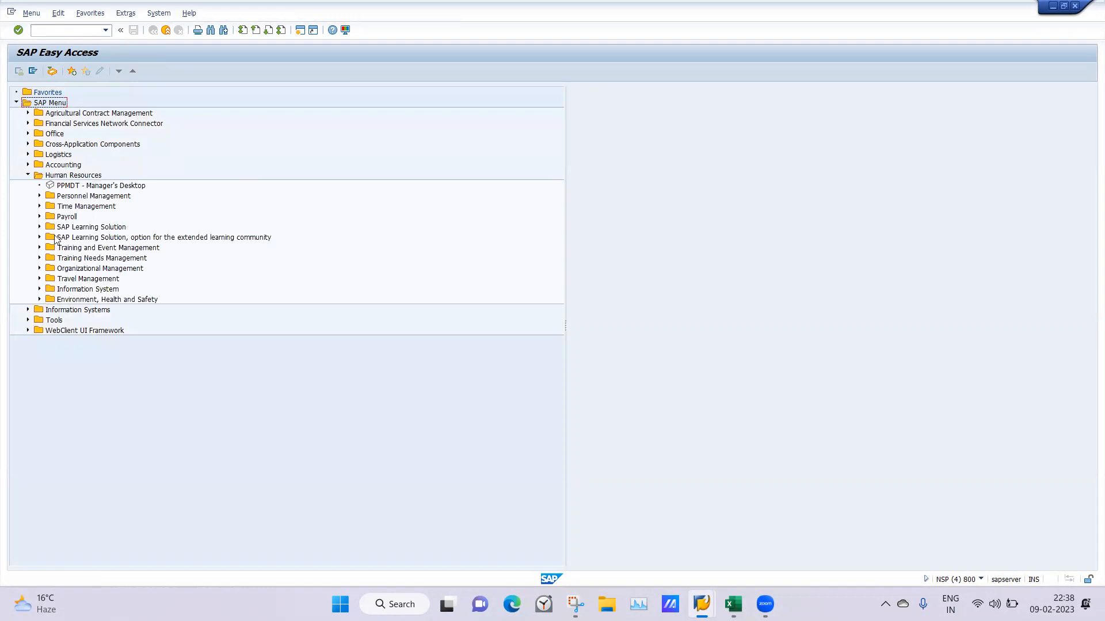
{"action": "left_click", "coordinate": [39, 268]}
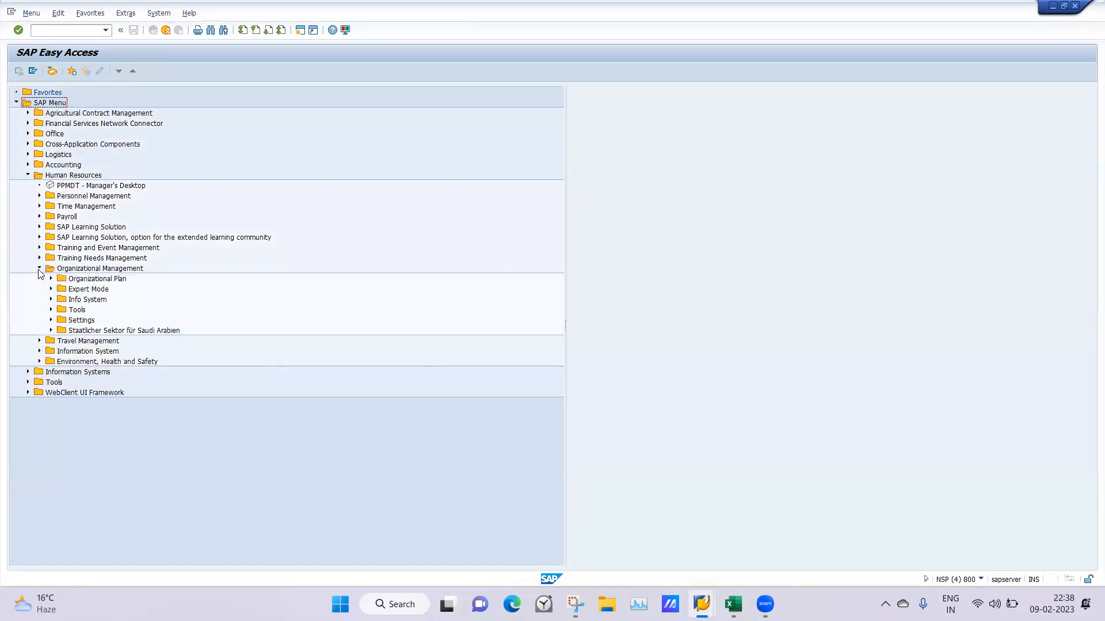
{"action": "left_click", "coordinate": [51, 290]}
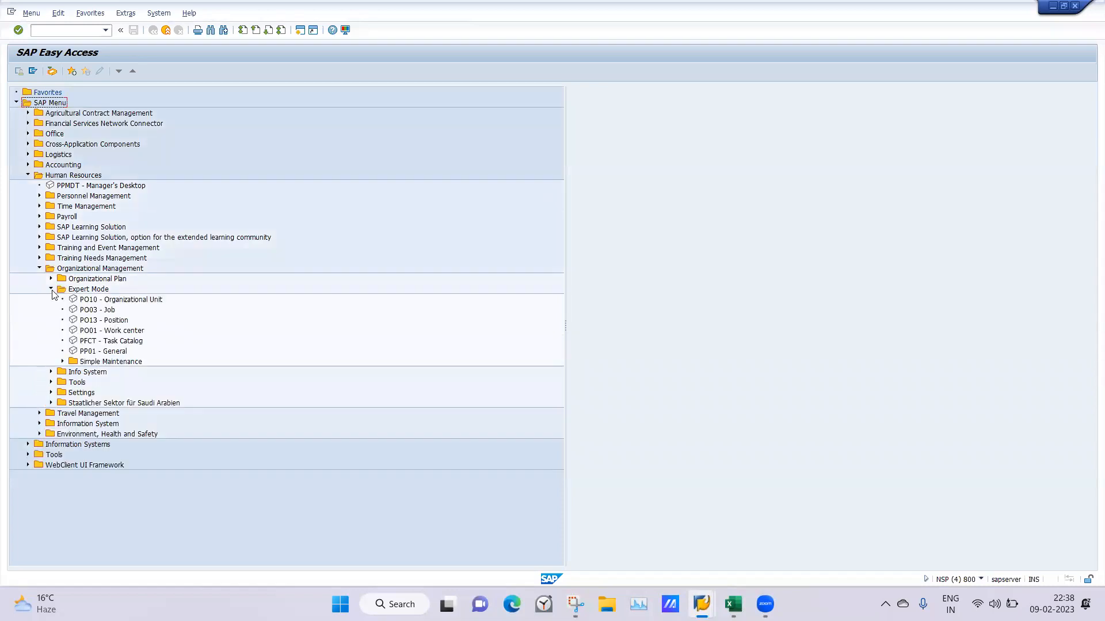
{"action": "left_click", "coordinate": [63, 362]}
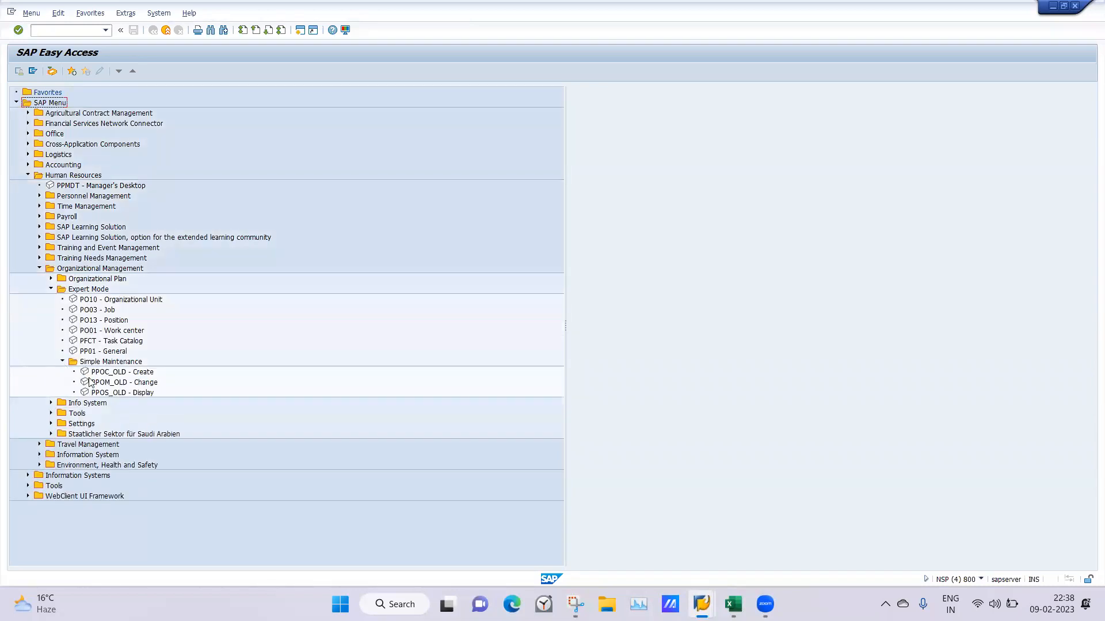
{"action": "double_click", "coordinate": [101, 393]}
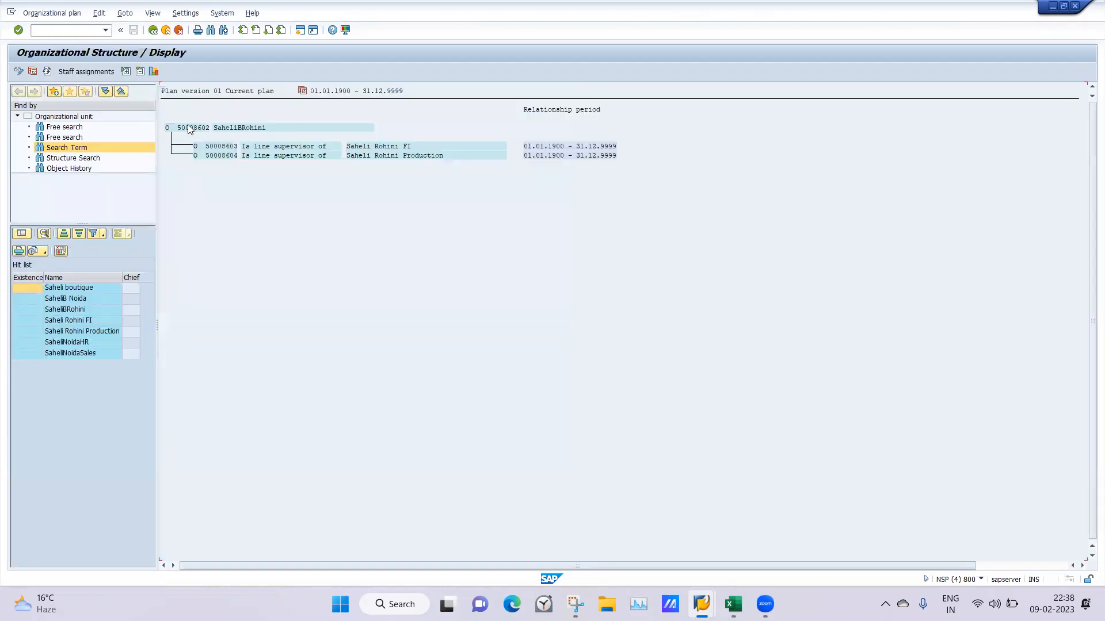
Display the organizational structure of Saheli boutique and switch its root unit to the staff assignments view
{"action": "double_click", "coordinate": [60, 288]}
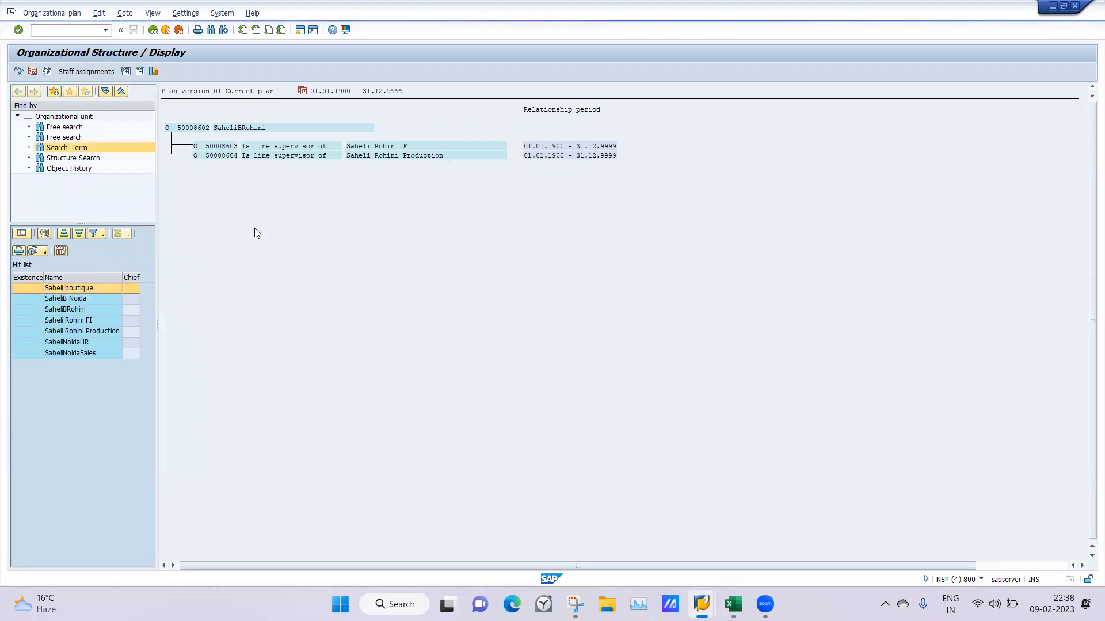
{"action": "left_click", "coordinate": [185, 126]}
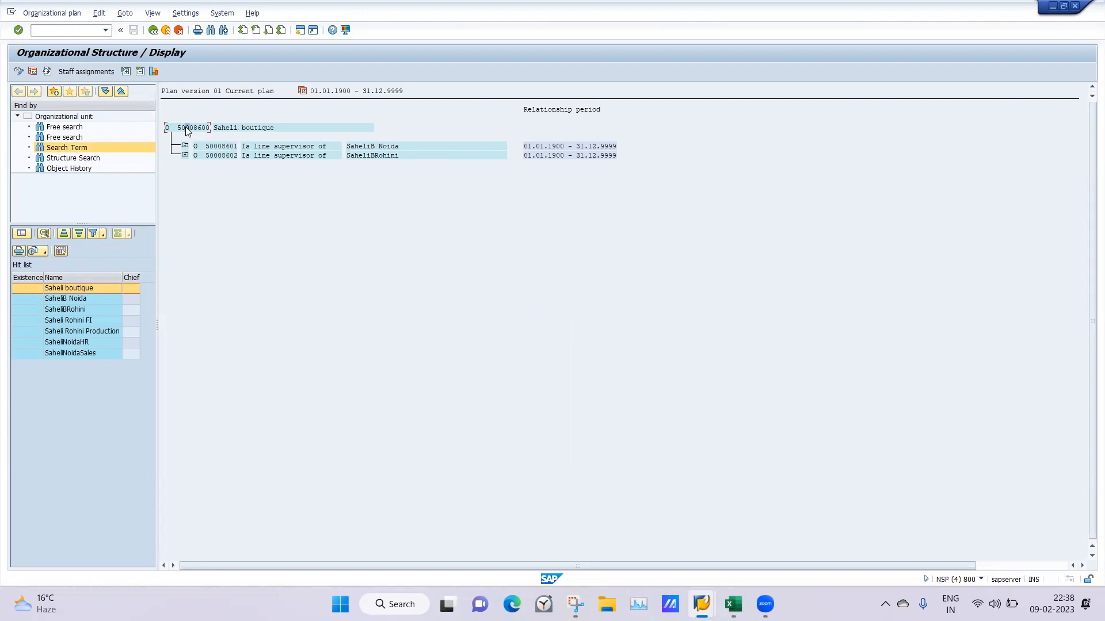
{"action": "left_click", "coordinate": [74, 70]}
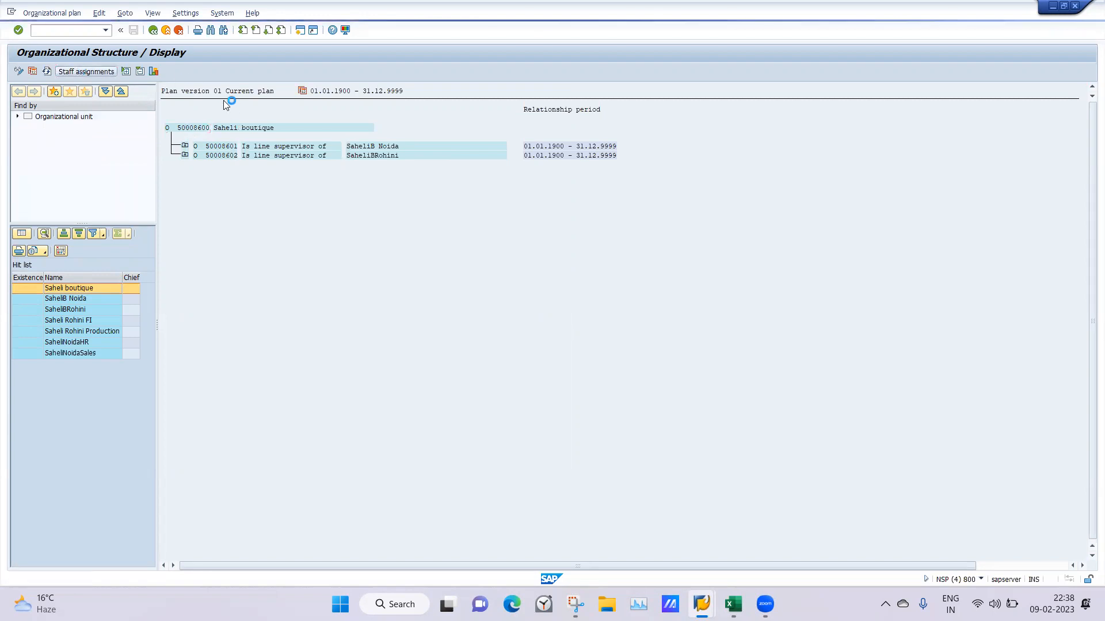
Expand the SaheliB Noida and SaheliBRohini units in the staff assignments to examine their positions and subunits
{"action": "left_click", "coordinate": [185, 148]}
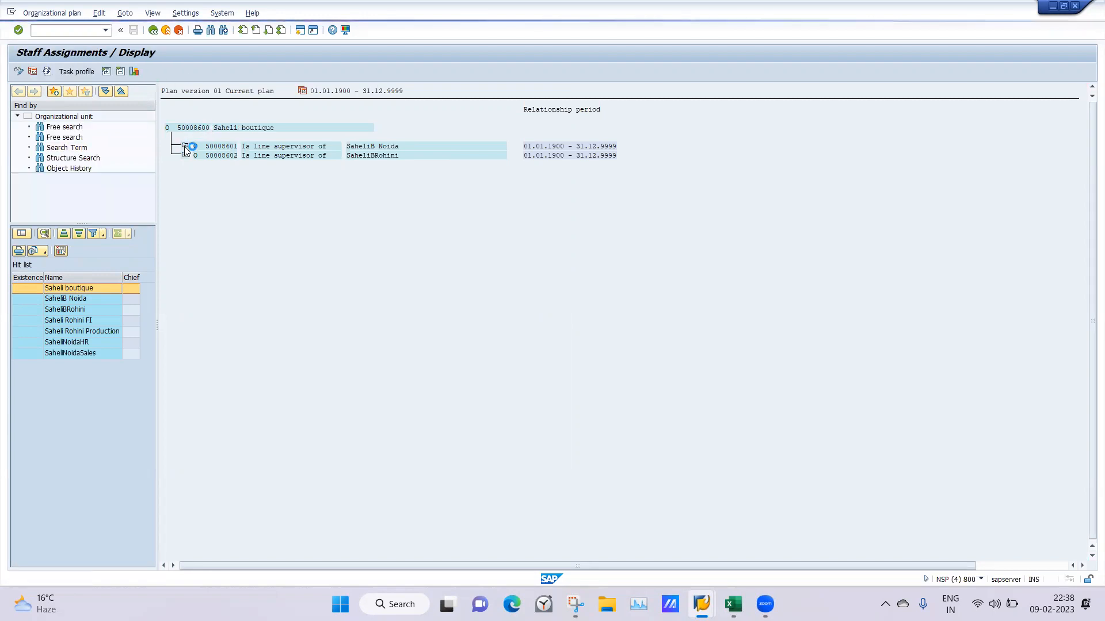
{"action": "left_click", "coordinate": [185, 147]}
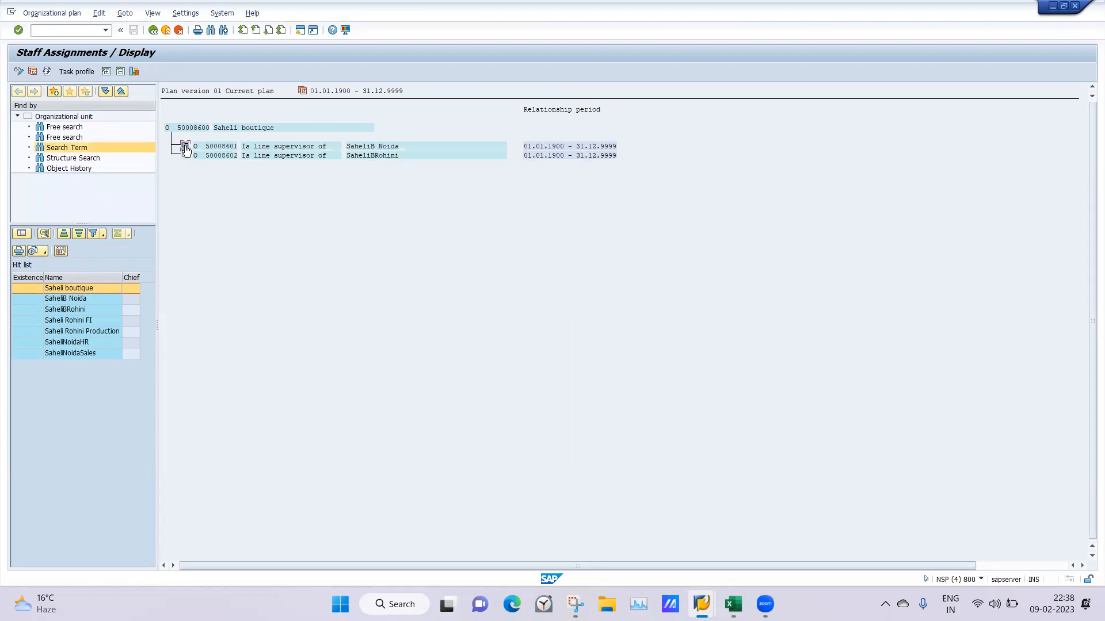
{"action": "left_click", "coordinate": [185, 148]}
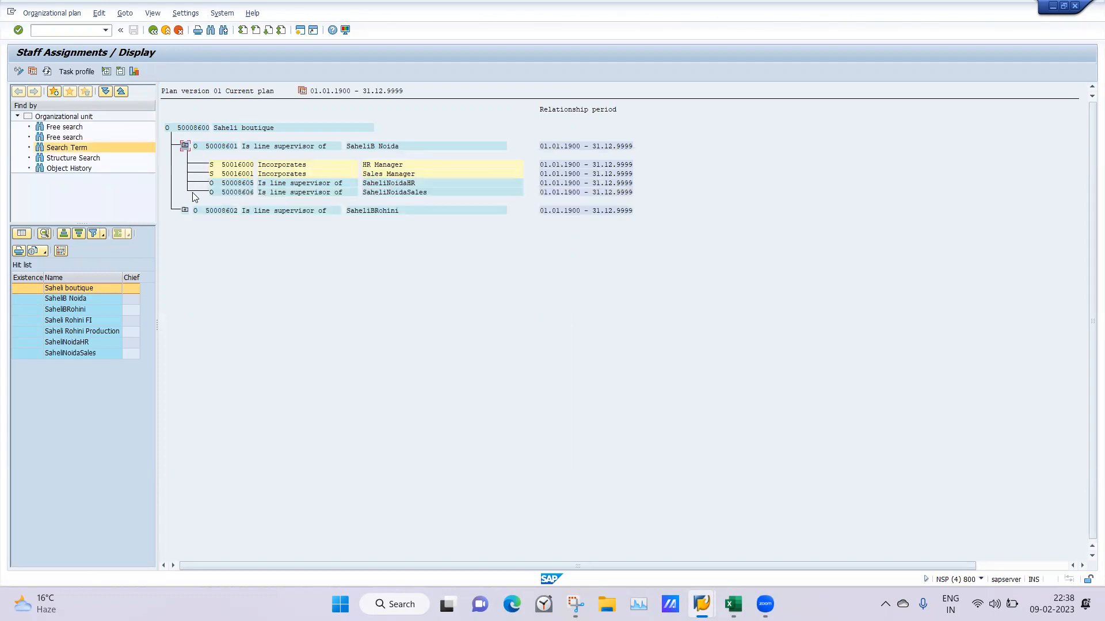
{"action": "left_click", "coordinate": [185, 210]}
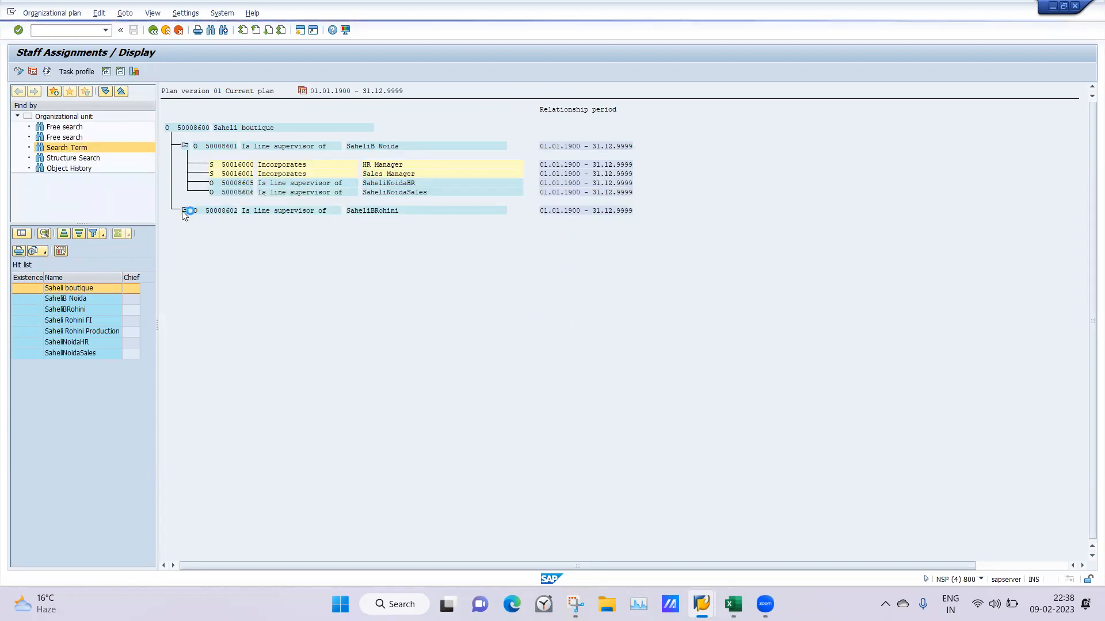
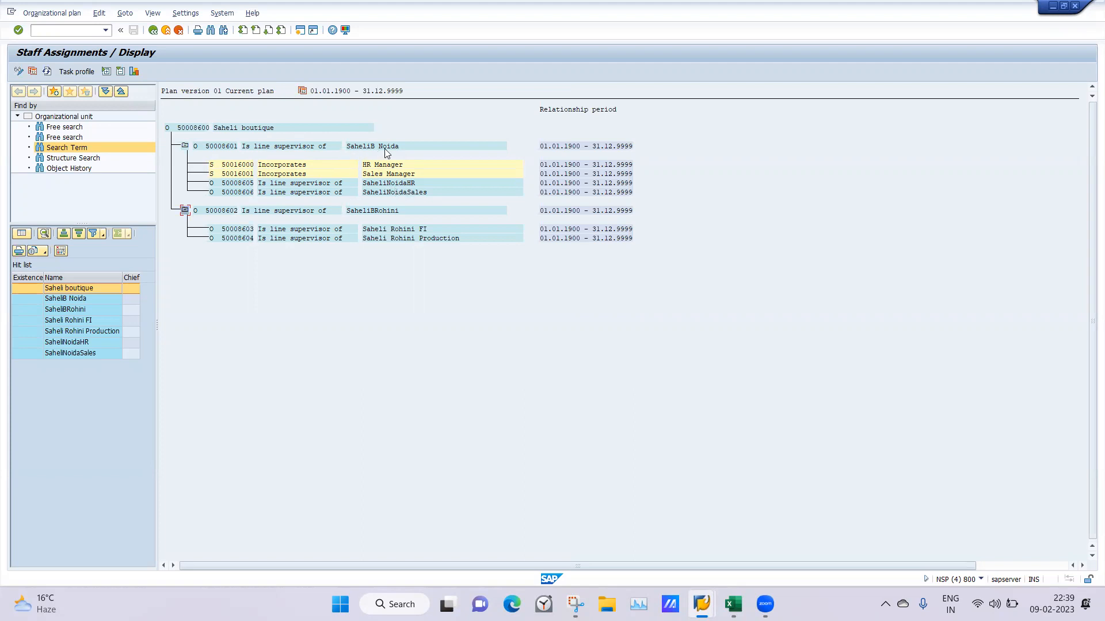
Copy the object ID 50008605 of the SaheliNoidaHR unit from the staff assignments
{"action": "left_click", "coordinate": [707, 601]}
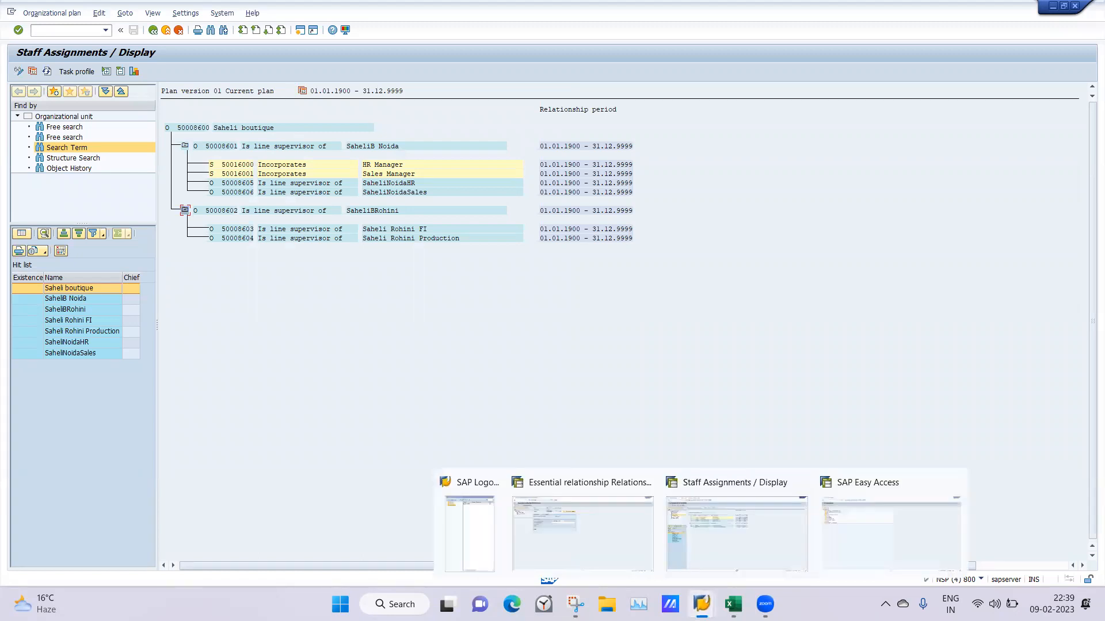
{"action": "left_click", "coordinate": [224, 183]}
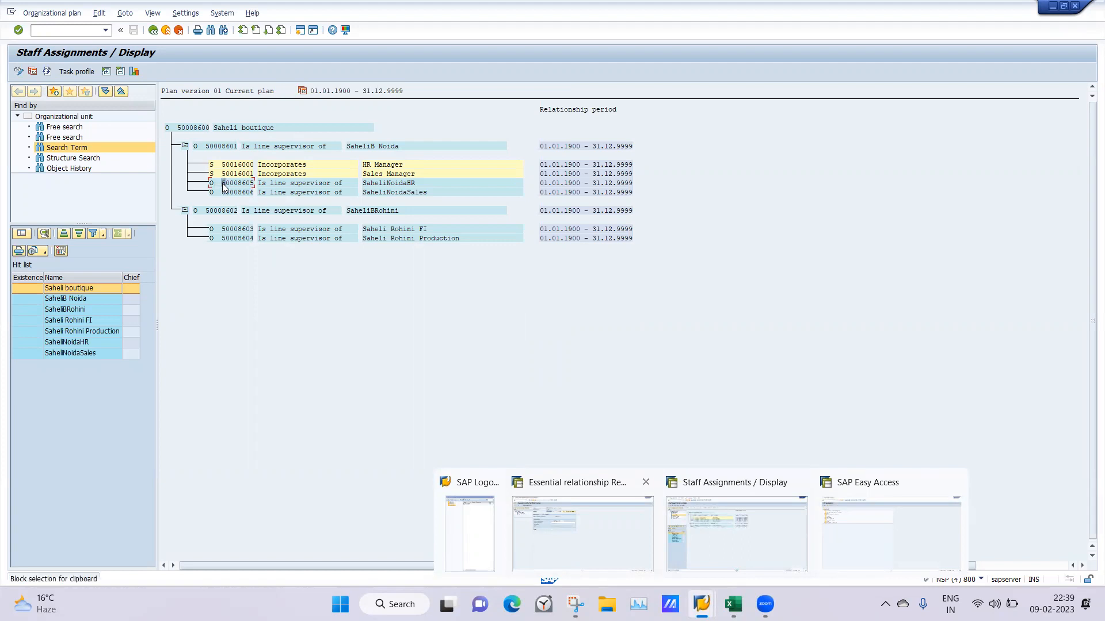
{"action": "key", "text": "ctrl+y"}
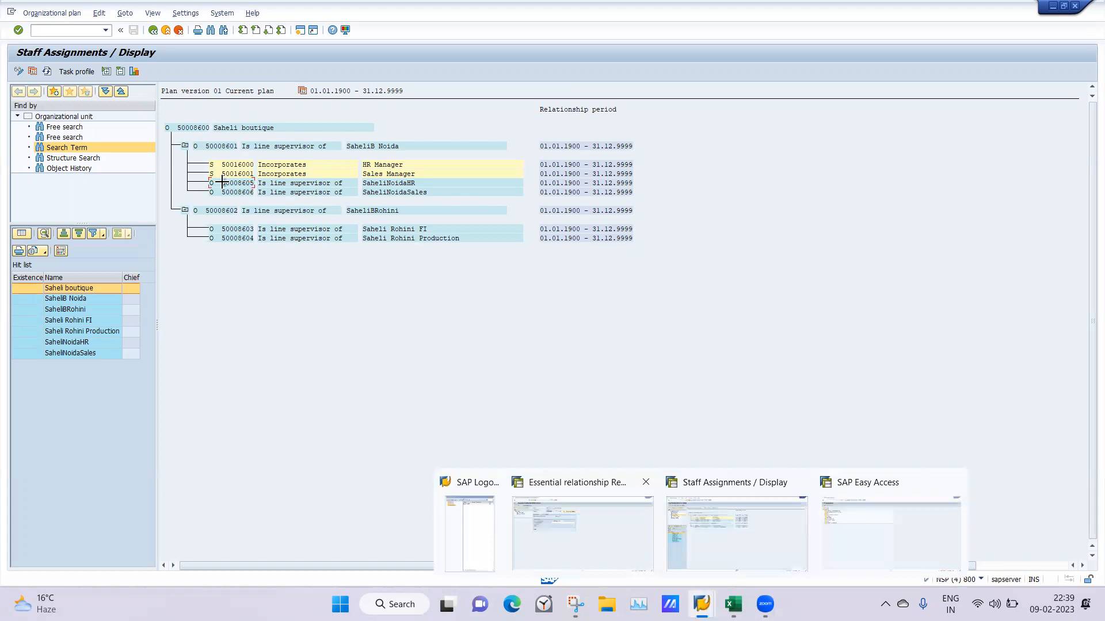
{"action": "left_click_drag", "start_coordinate": [219, 183], "coordinate": [255, 184]}
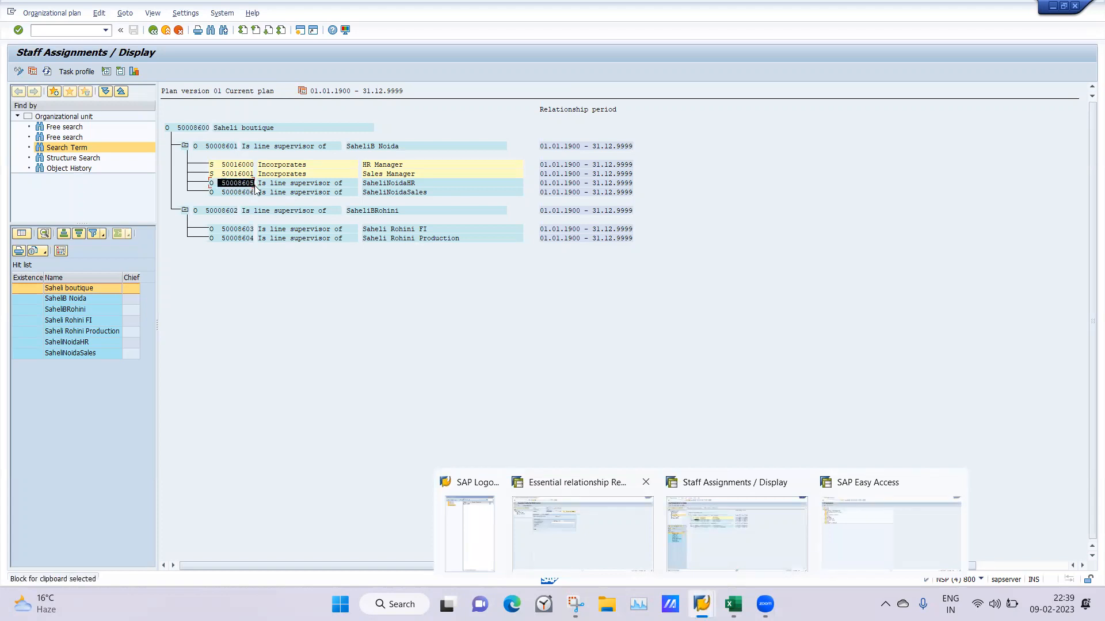
{"action": "key", "text": "ctrl+c"}
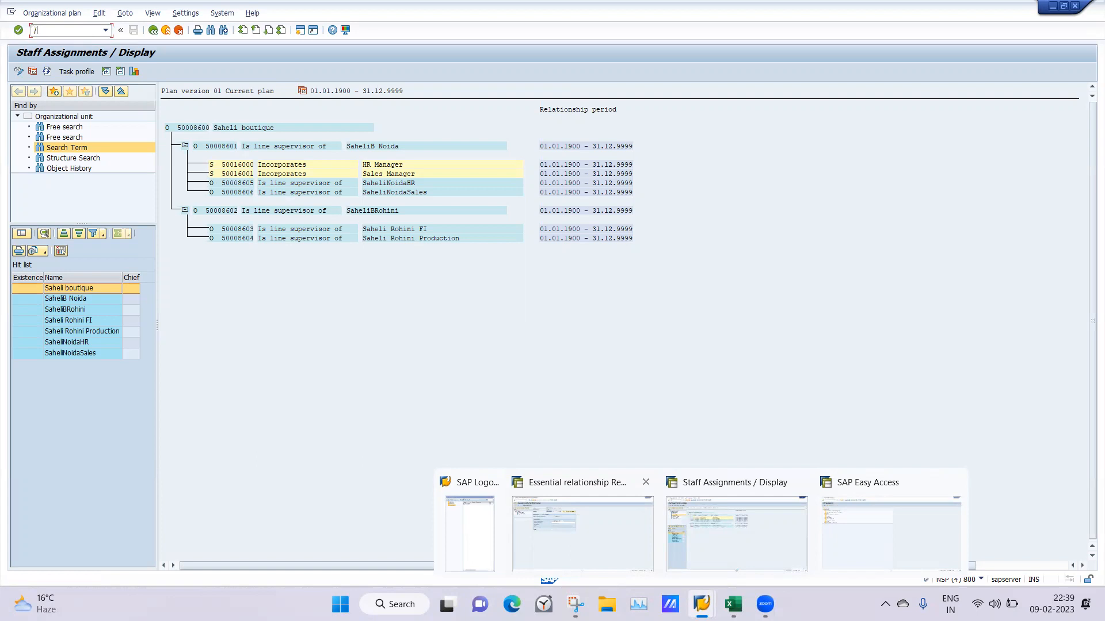
Try to start transaction PO13 with /opo13 from the staff assignments and with po13 from the SAP Easy Access session
{"action": "type", "text": "/opo13"}
{"action": "key", "text": "Return"}
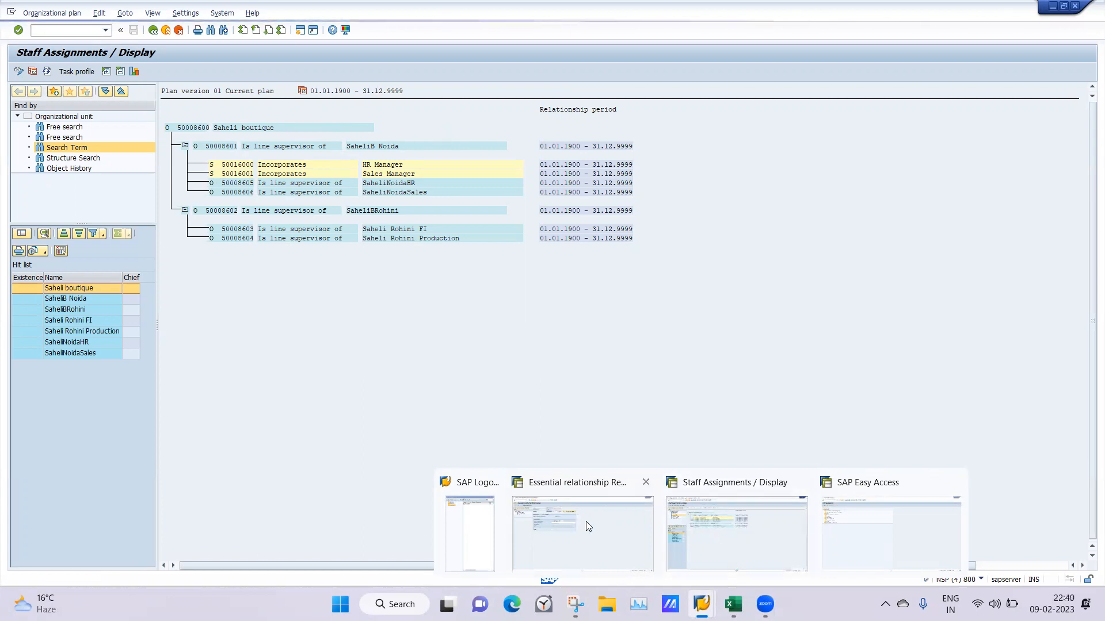
{"action": "left_click", "coordinate": [856, 564]}
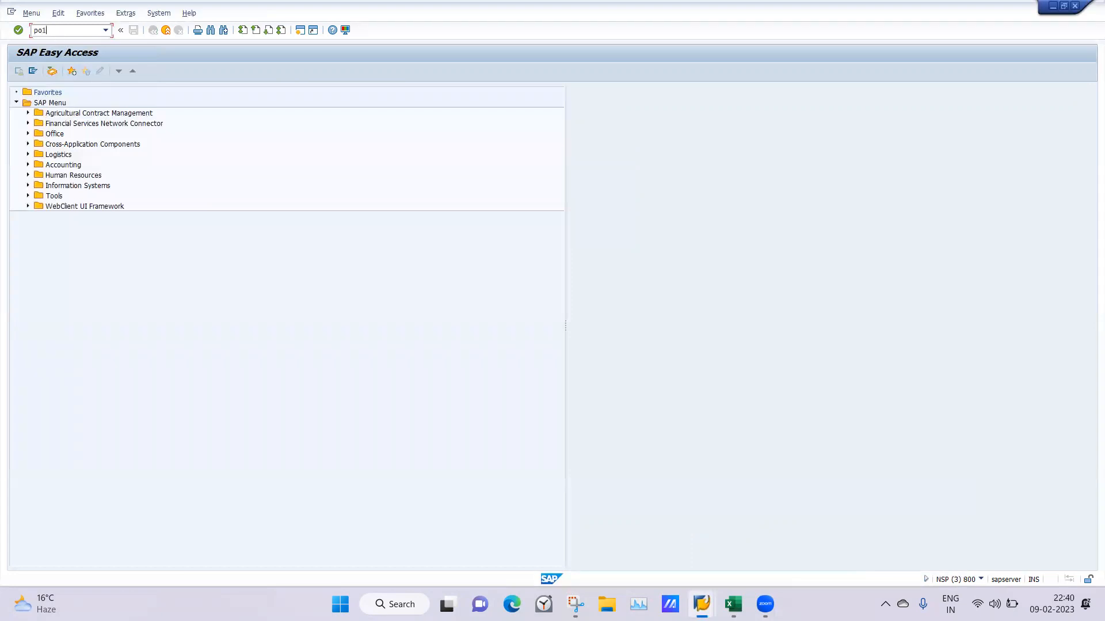
{"action": "key", "text": "Return"}
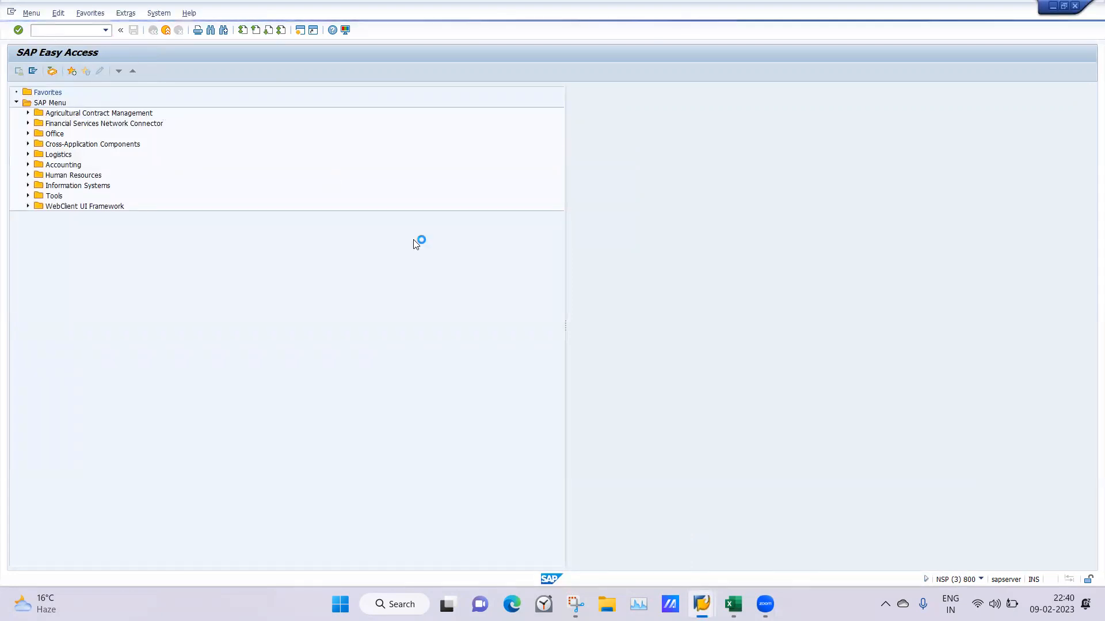
Switch to the Essential relationship Relationships session and dismiss the broken-connection message
{"action": "mouse_move", "coordinate": [701, 604]}
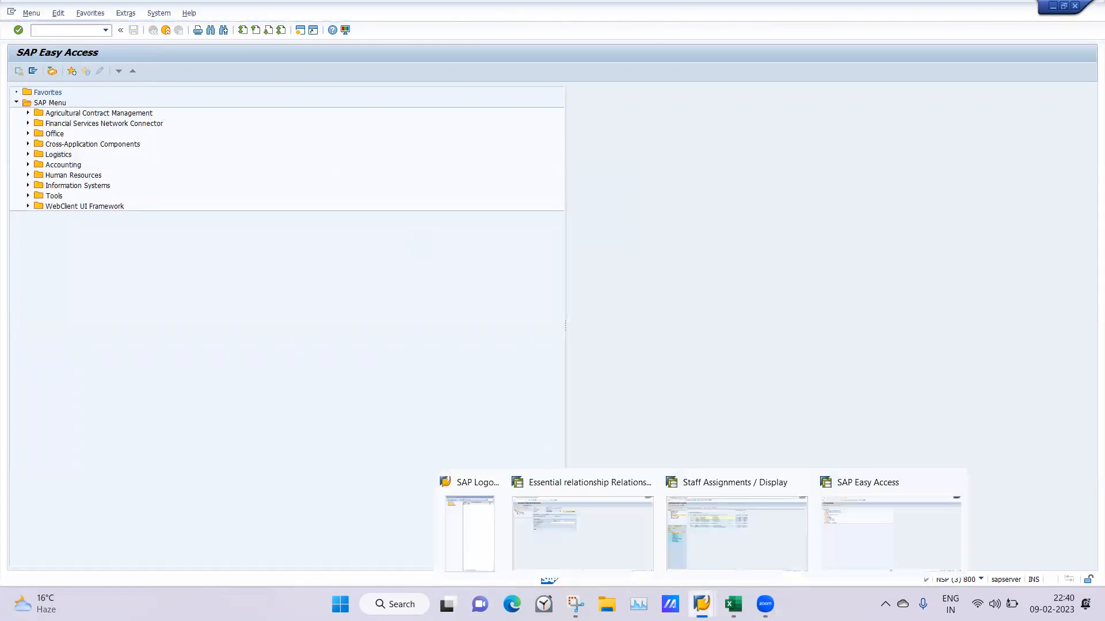
{"action": "left_click", "coordinate": [578, 537]}
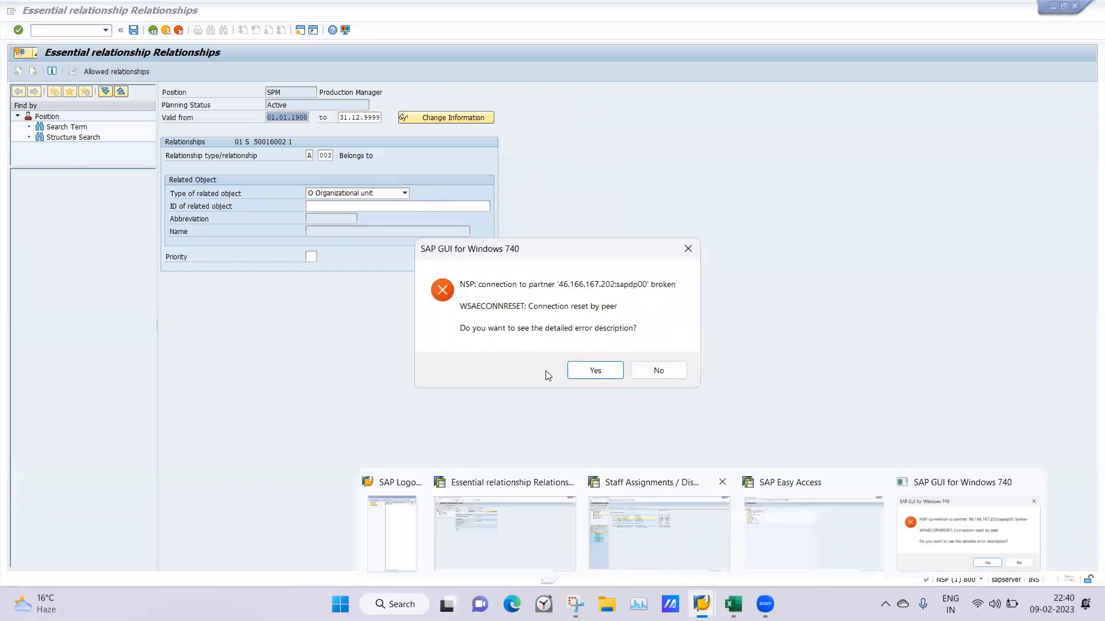
{"action": "left_click", "coordinate": [595, 371]}
{"action": "left_click", "coordinate": [661, 421]}
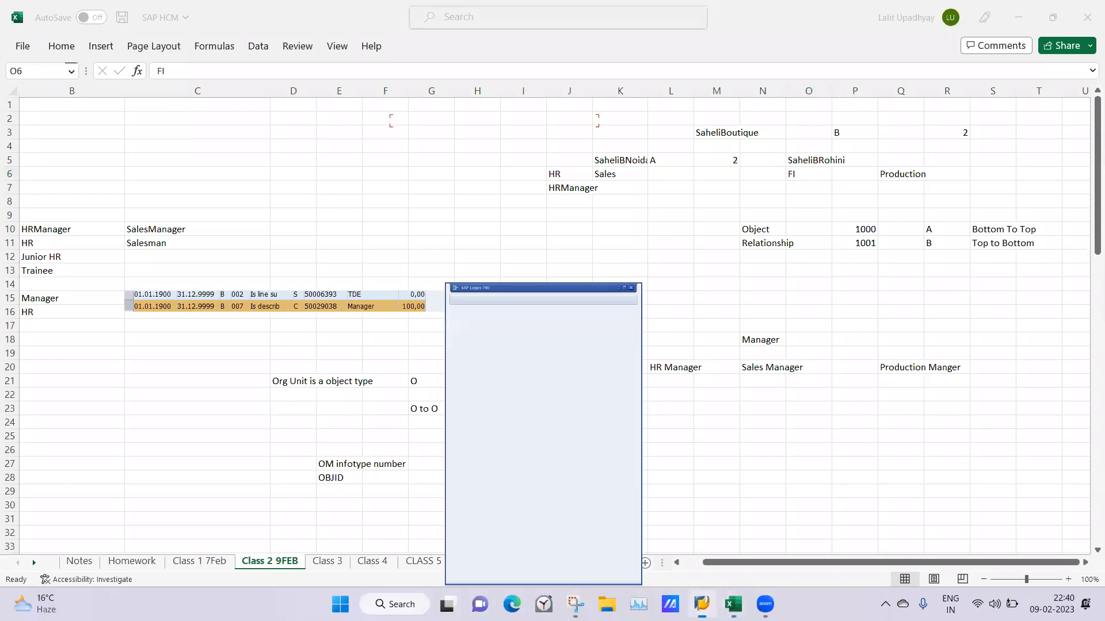
Log on to the ECC EHP8 connection again as user hcm01 with the account password
{"action": "double_click", "coordinate": [450, 123]}
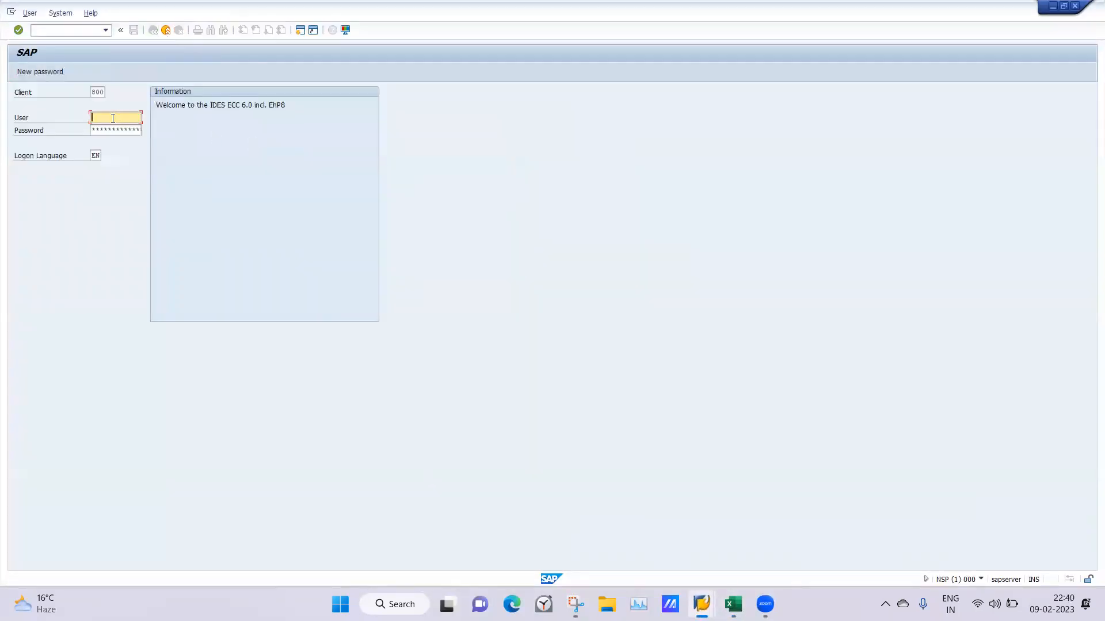
{"action": "type", "text": "hcm01"}
{"action": "left_click", "coordinate": [91, 130]}
{"action": "key", "text": "Return"}
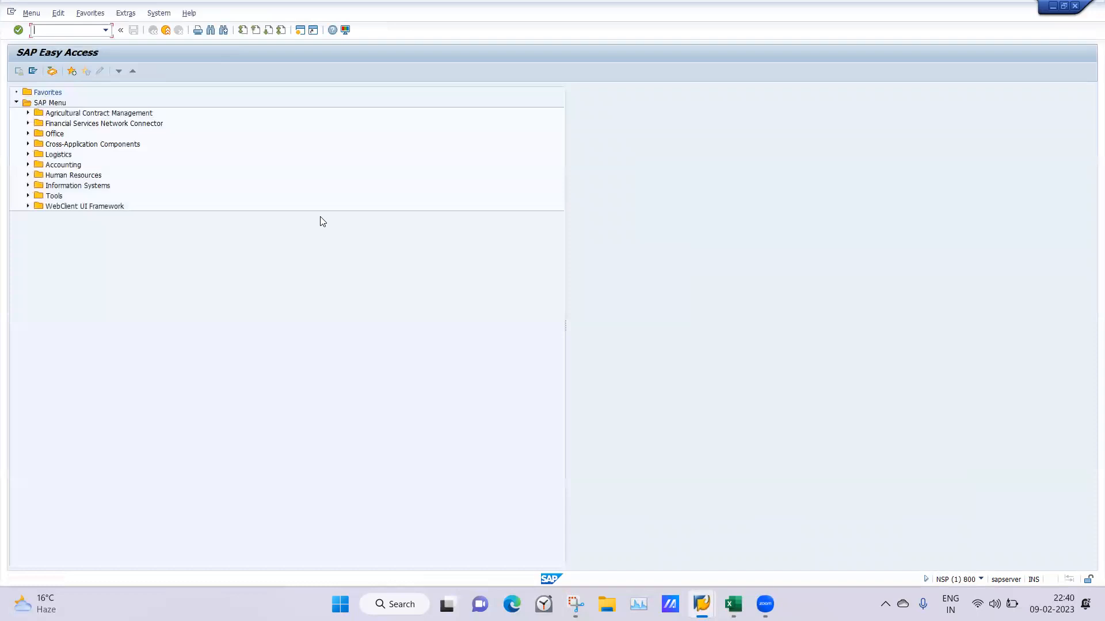
Start transaction PO13 and load position 50008605 in Maintain Position
{"action": "type", "text": "po13"}
{"action": "key", "text": "Return"}
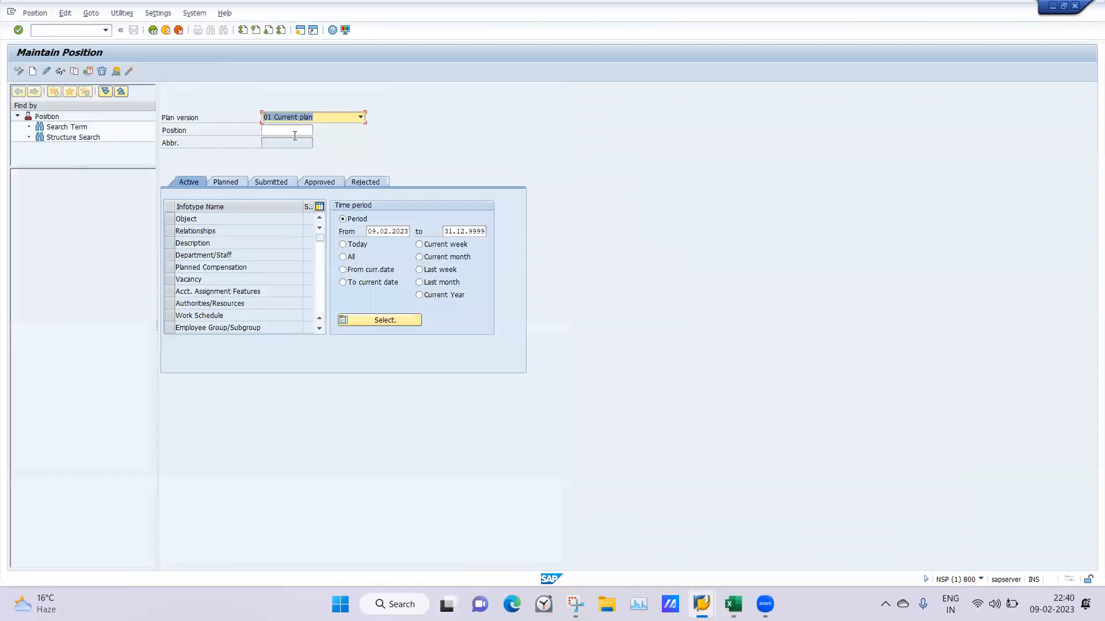
{"action": "left_click", "coordinate": [295, 136]}
{"action": "type", "text": "50008605"}
{"action": "key", "text": "Return"}
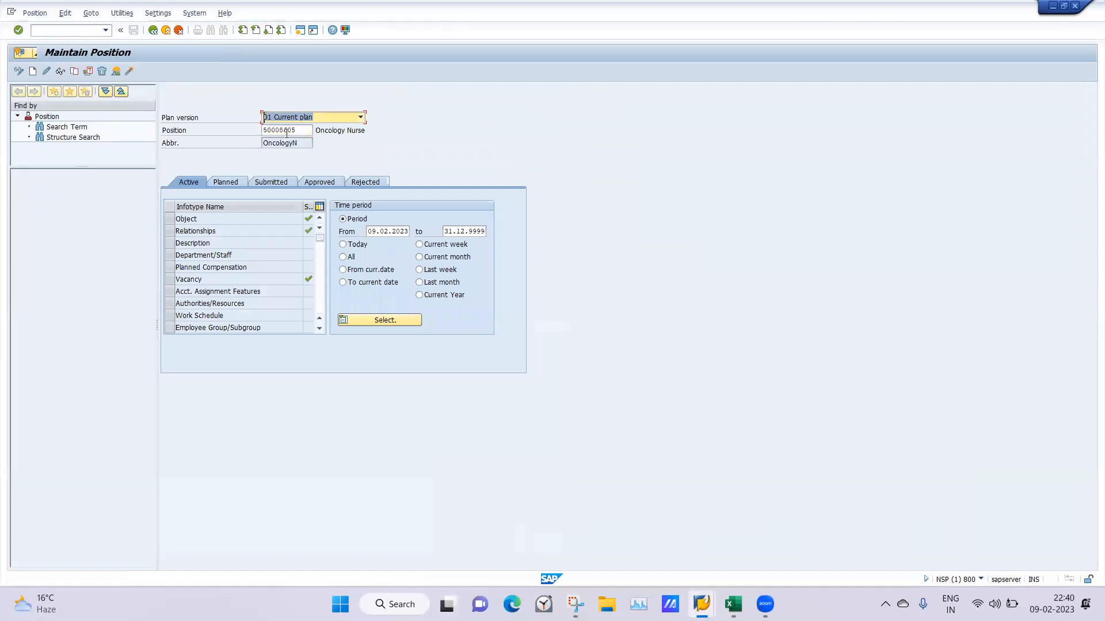
Clear the position number and reload it from the copied ID 50008605
{"action": "double_click", "coordinate": [304, 130]}
{"action": "key", "text": "ctrl+c"}
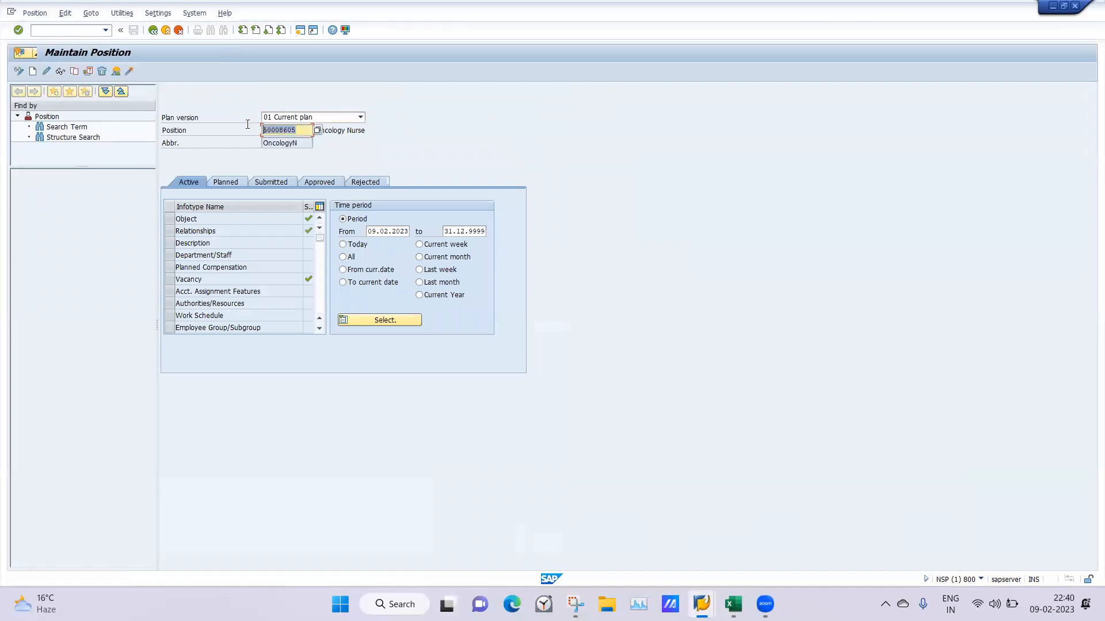
{"action": "key", "text": "BackSpace"}
{"action": "key", "text": "ctrl+v"}
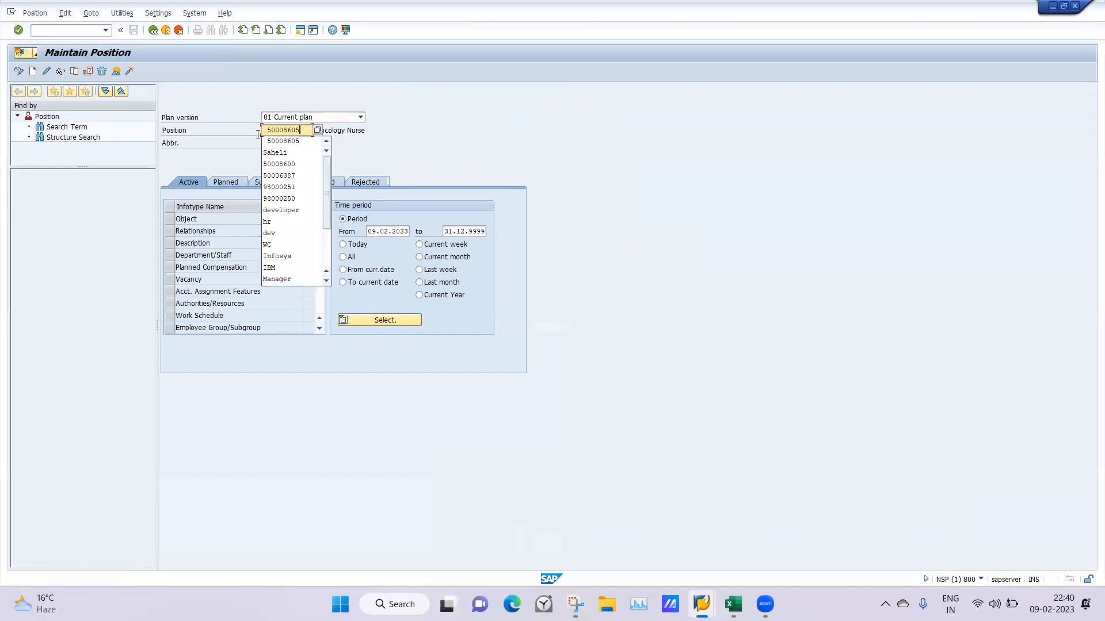
{"action": "key", "text": "Return"}
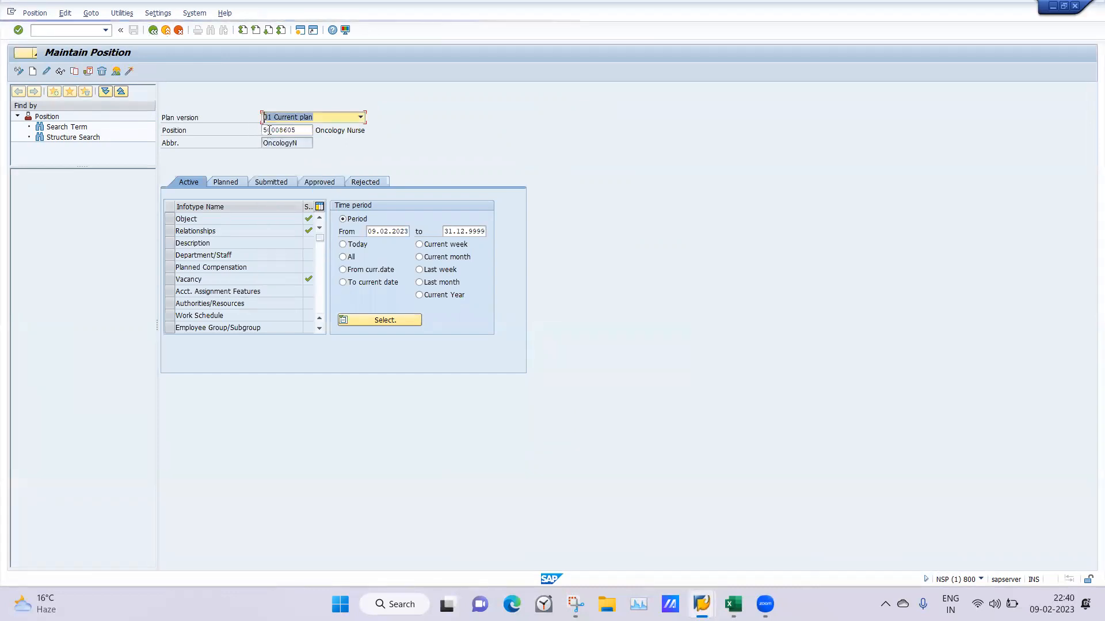
Open the Organization and Staffing view in a new session with the /o command
{"action": "left_click", "coordinate": [53, 32]}
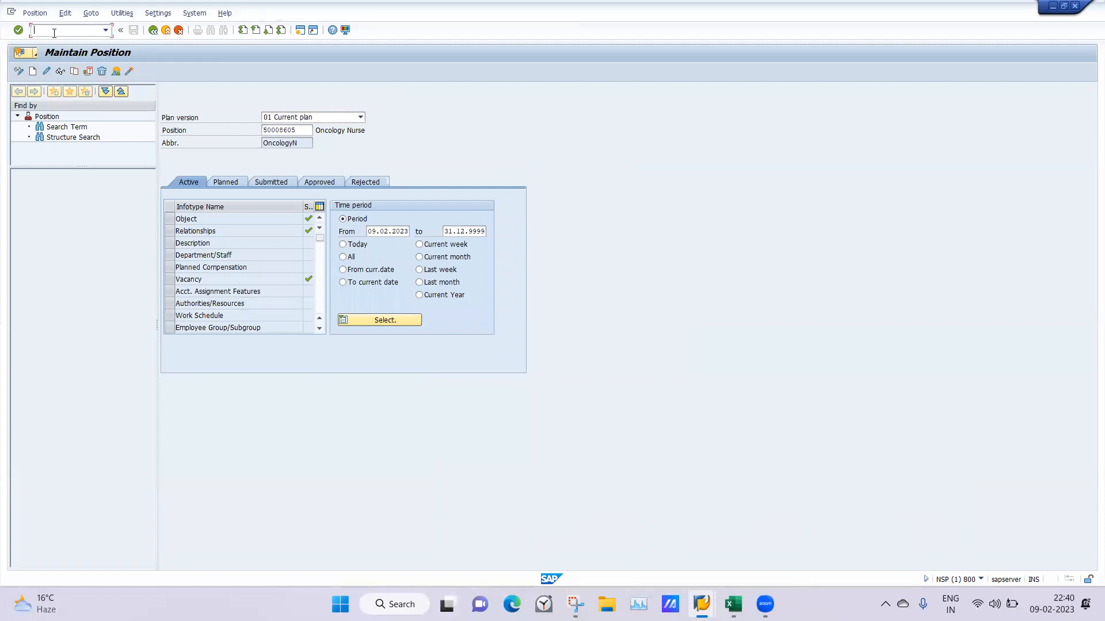
{"action": "type", "text": "/oppome"}
{"action": "key", "text": "Return"}
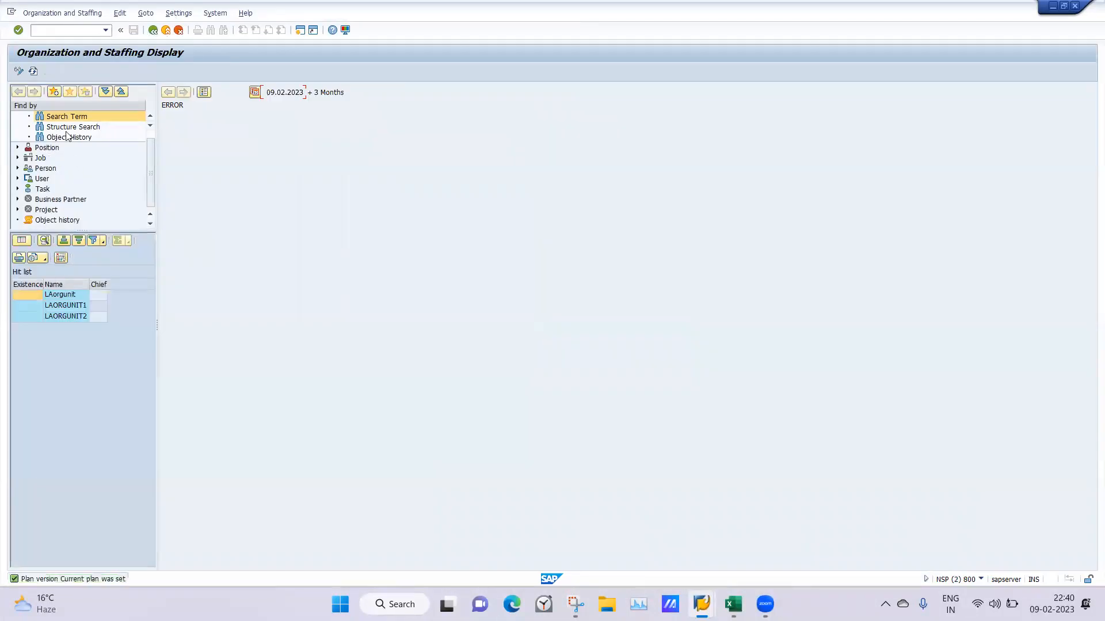
Search organizational units by the name saheli and display the structure of Saheli boutique
{"action": "left_click", "coordinate": [65, 119]}
{"action": "double_click", "coordinate": [66, 118]}
{"action": "type", "text": "sah"}
{"action": "left_click", "coordinate": [106, 119]}
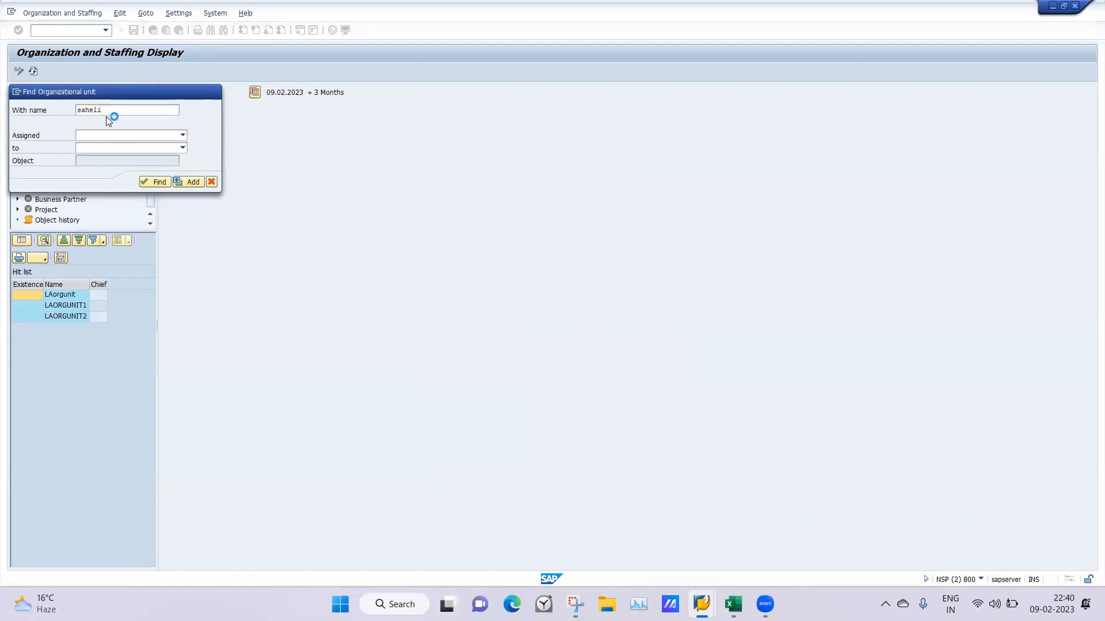
{"action": "key", "text": "Return"}
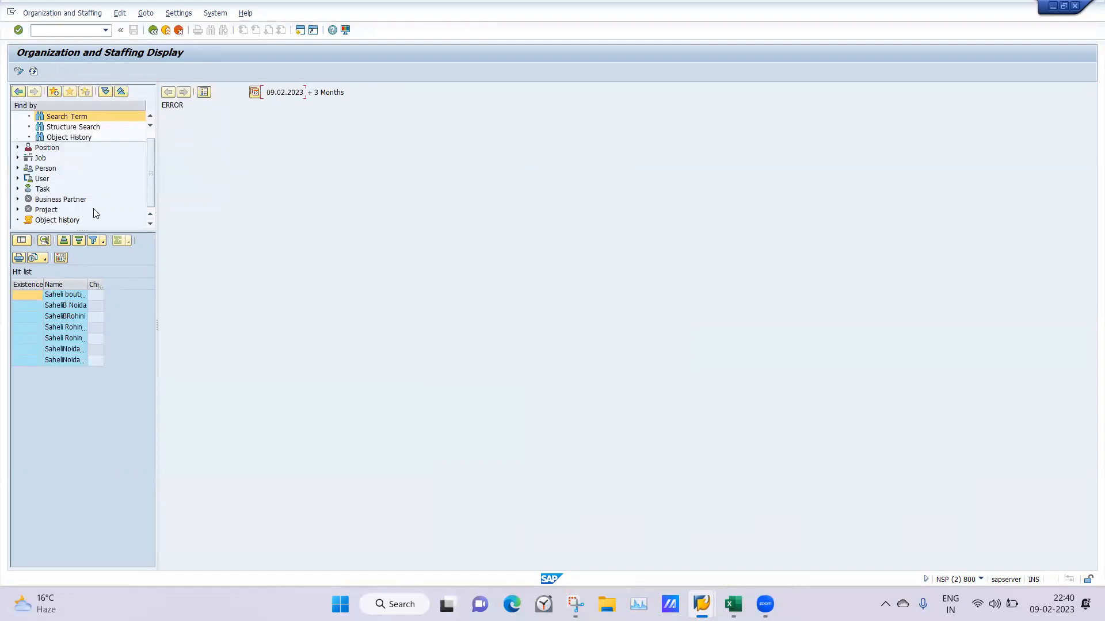
{"action": "double_click", "coordinate": [62, 294]}
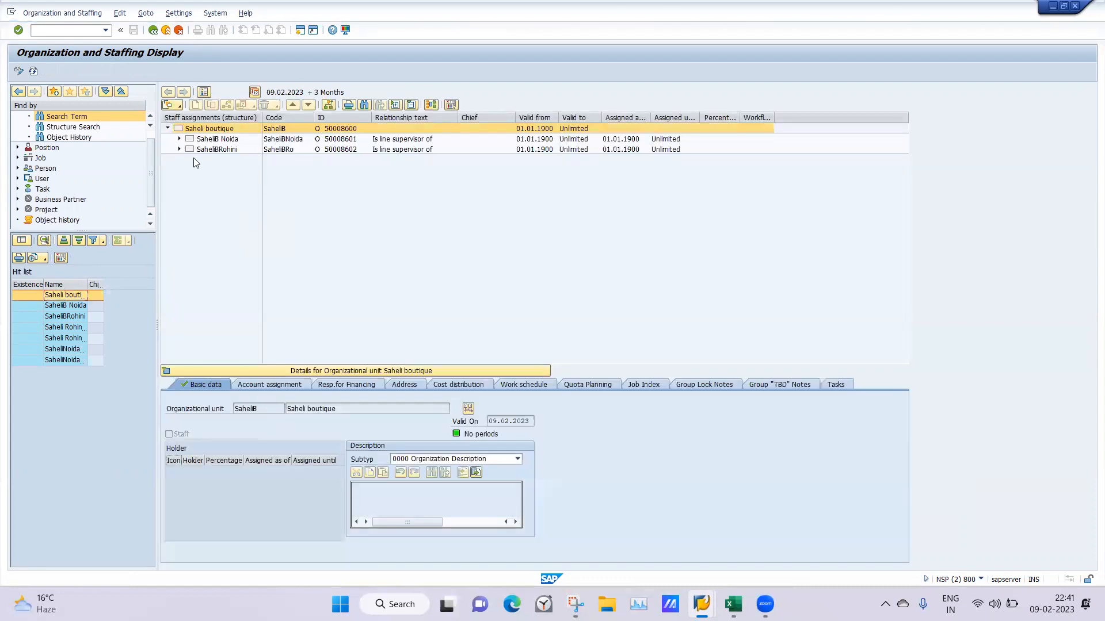
Expand the SaheliB Noida unit and show the details of its HR Manager position
{"action": "left_click", "coordinate": [179, 139]}
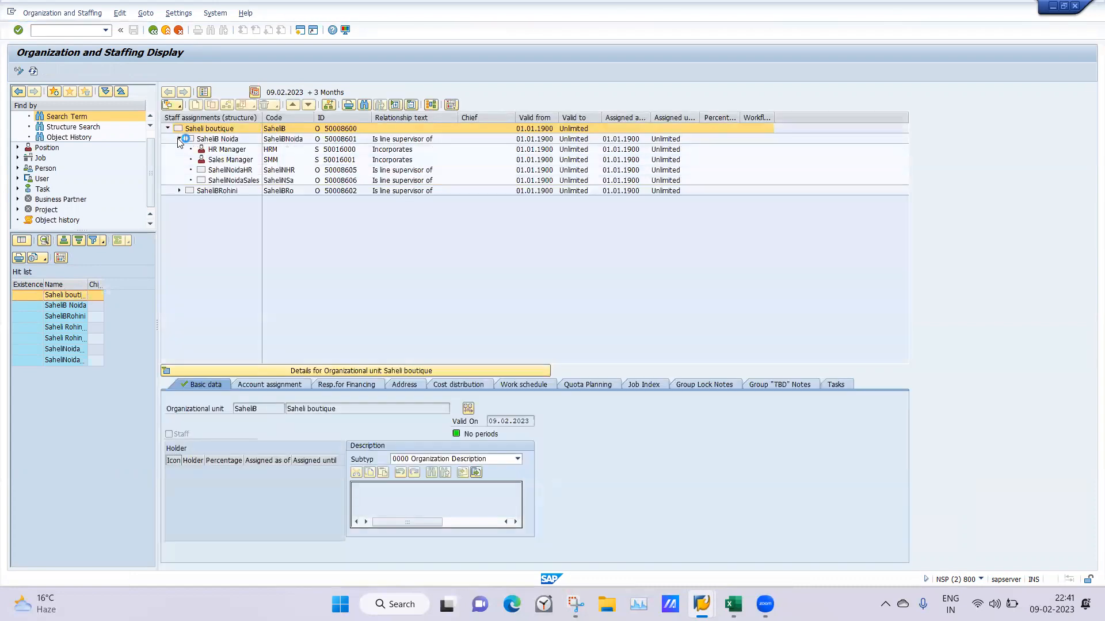
{"action": "left_click", "coordinate": [332, 151]}
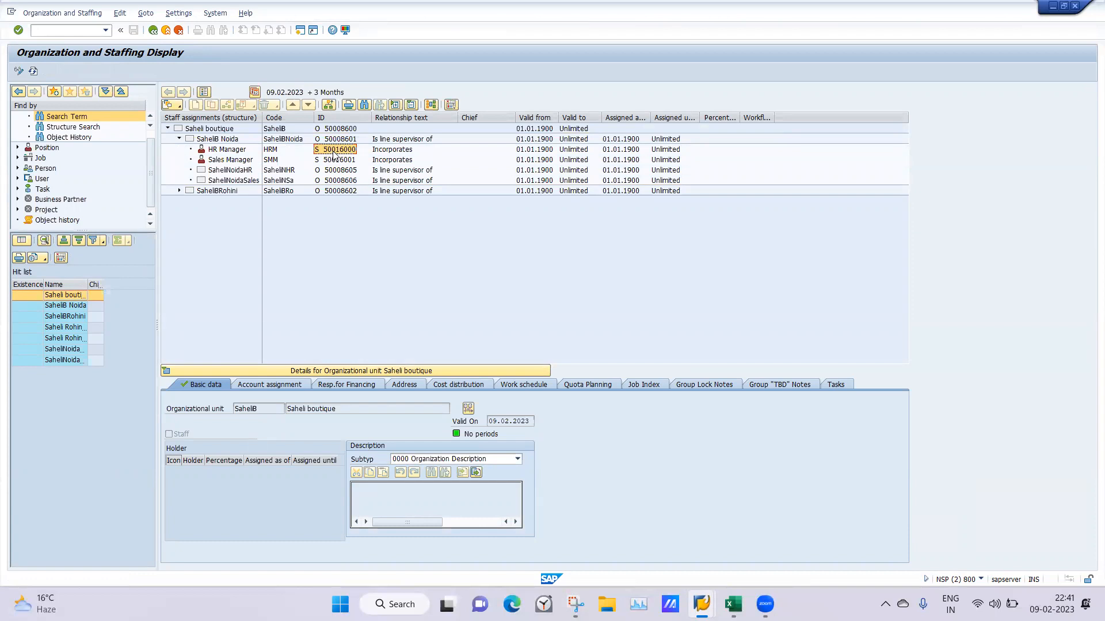
{"action": "double_click", "coordinate": [332, 152]}
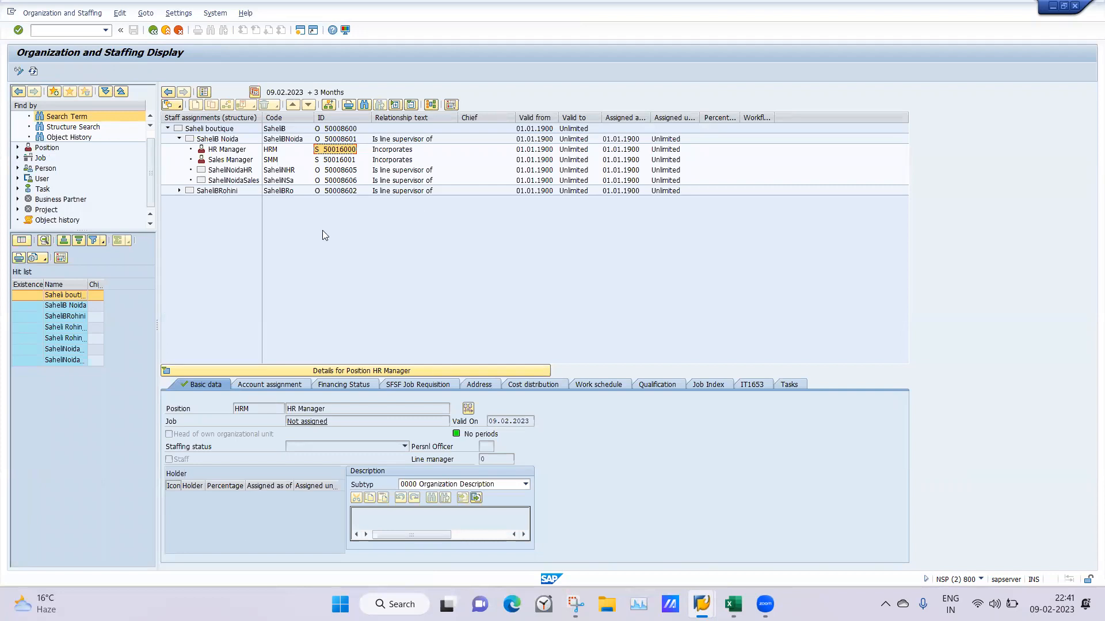
{"action": "left_click", "coordinate": [324, 148]}
{"action": "left_click", "coordinate": [77, 28]}
{"action": "type", "text": "50008605"}
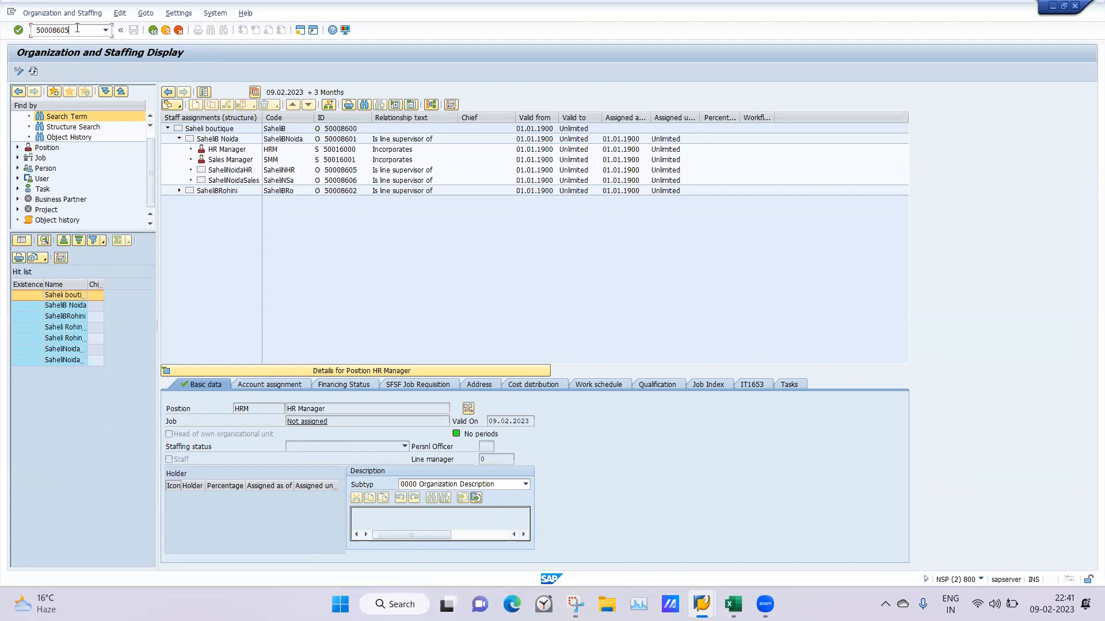
{"action": "left_click_drag", "start_coordinate": [35, 30], "coordinate": [61, 32]}
{"action": "key", "text": "BackSpace"}
Check the HR Manager's ID in the staffing session and load position 50016000 in the Maintain Position session
{"action": "mouse_move", "coordinate": [702, 604]}
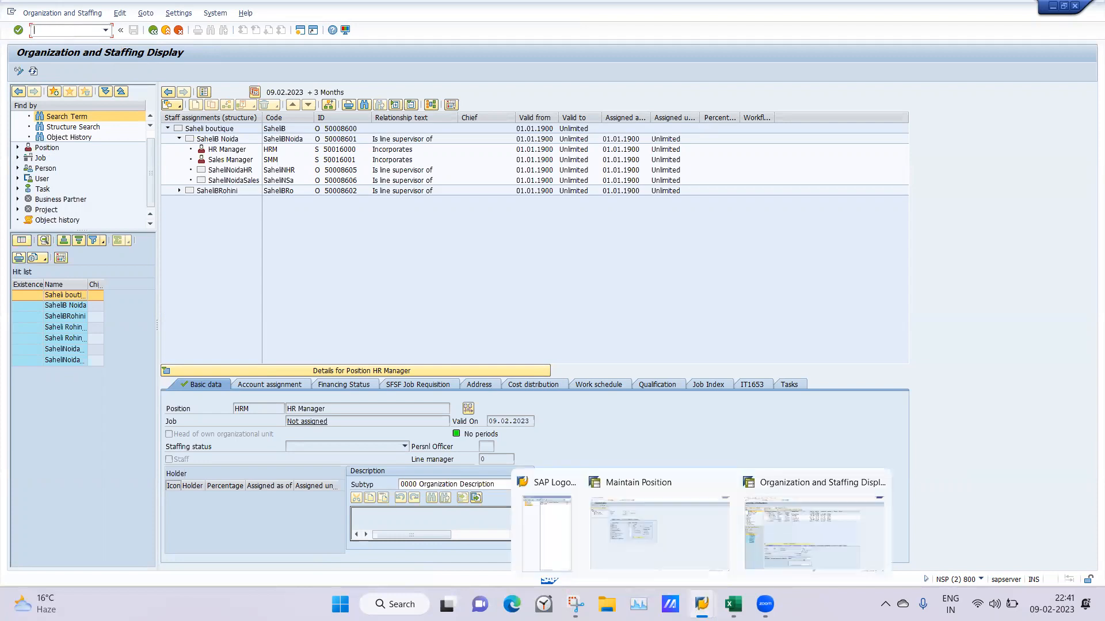
{"action": "left_click", "coordinate": [659, 519]}
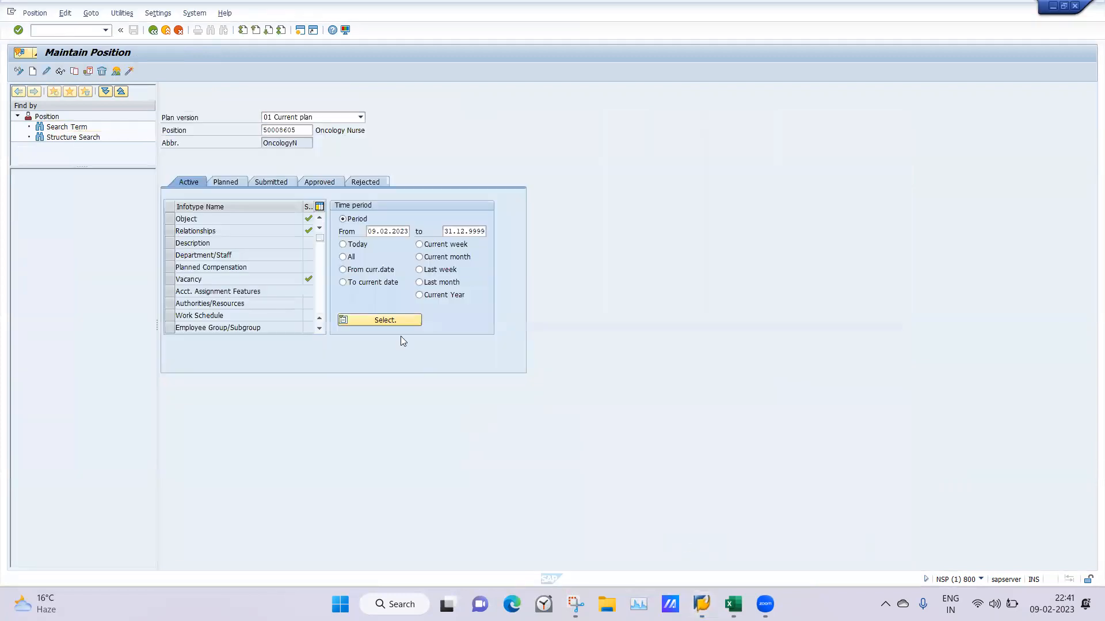
{"action": "left_click", "coordinate": [298, 131]}
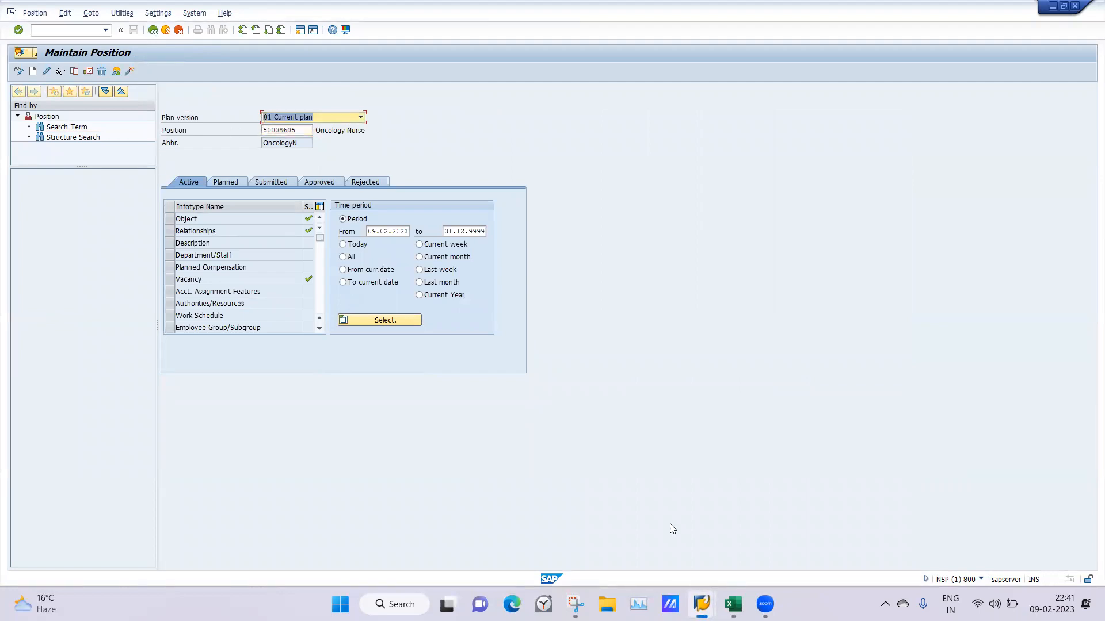
{"action": "mouse_move", "coordinate": [702, 604]}
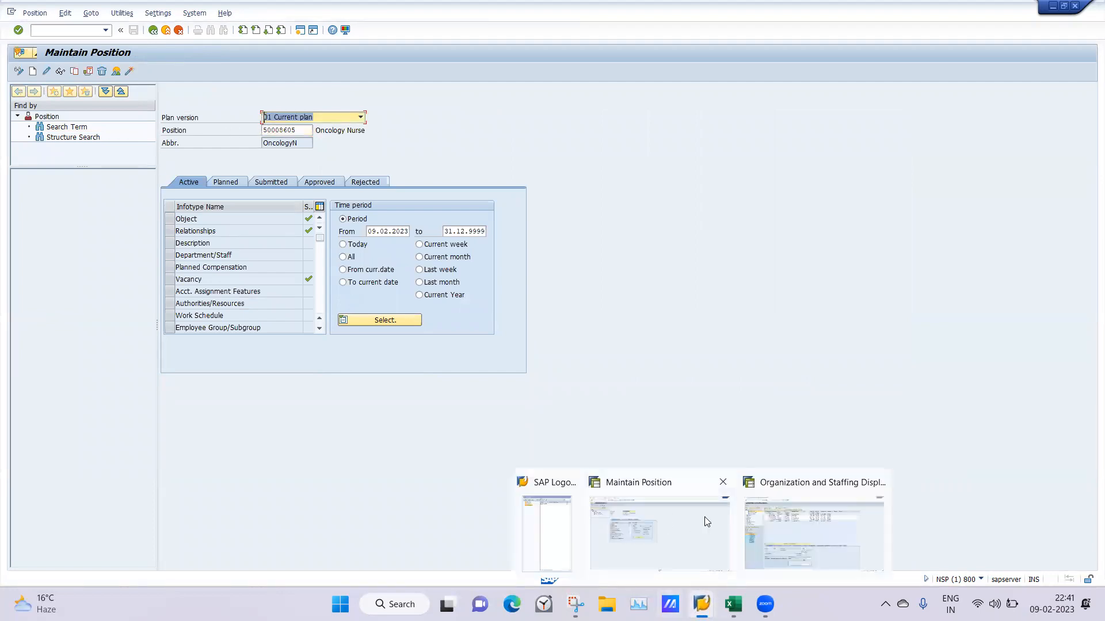
{"action": "left_click", "coordinate": [778, 526]}
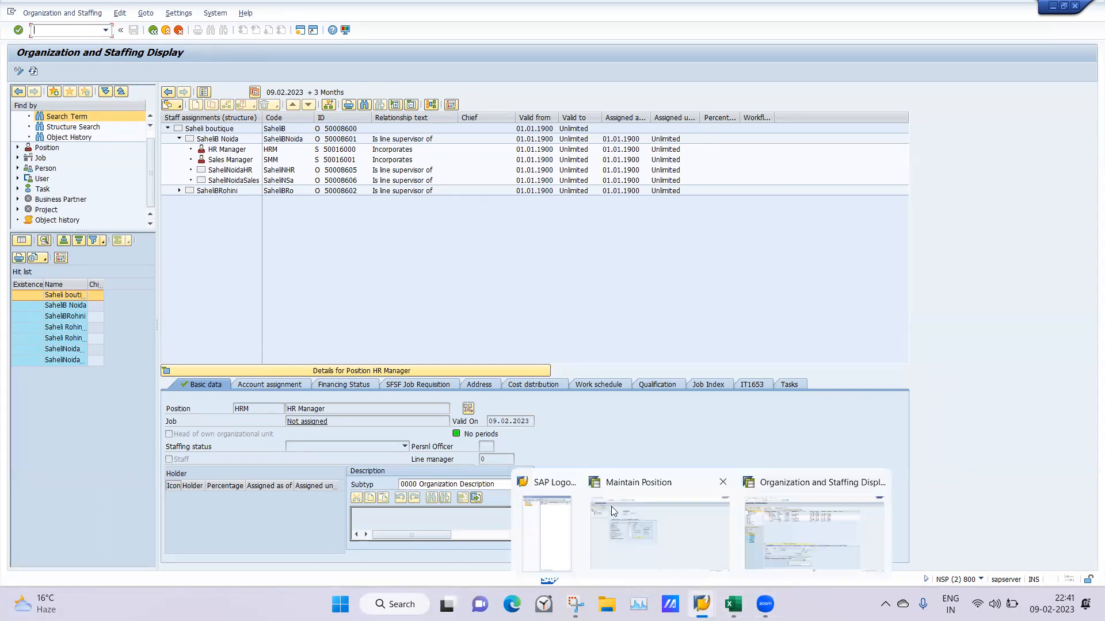
{"action": "left_click", "coordinate": [611, 507]}
{"action": "left_click_drag", "start_coordinate": [312, 130], "coordinate": [262, 131]}
{"action": "type", "text": "5001"}
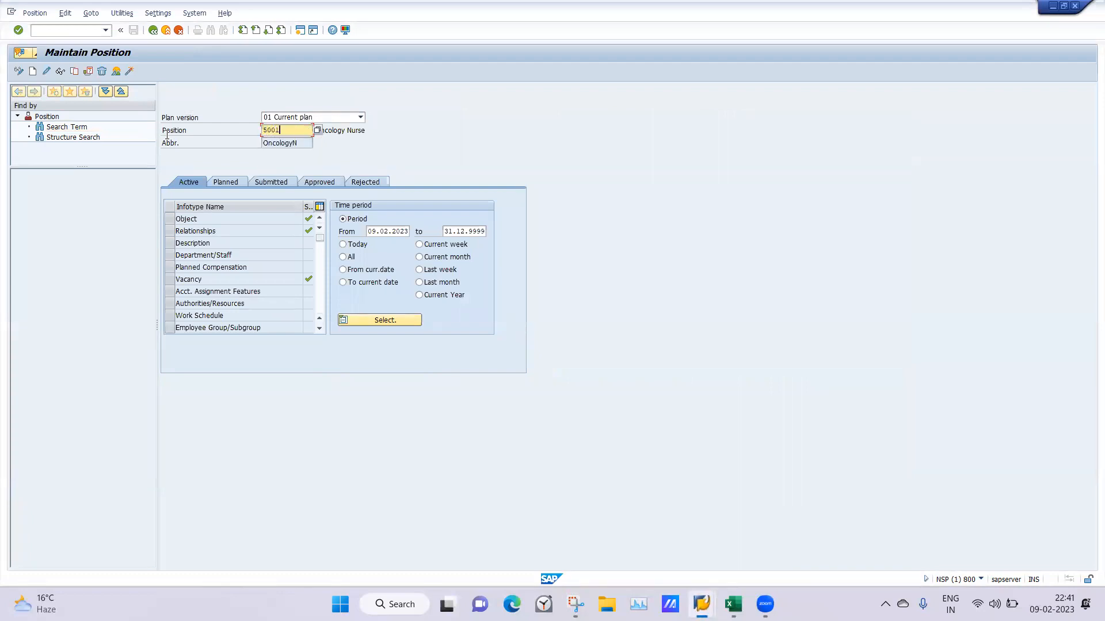
{"action": "type", "text": "6000"}
{"action": "key", "text": "Return"}
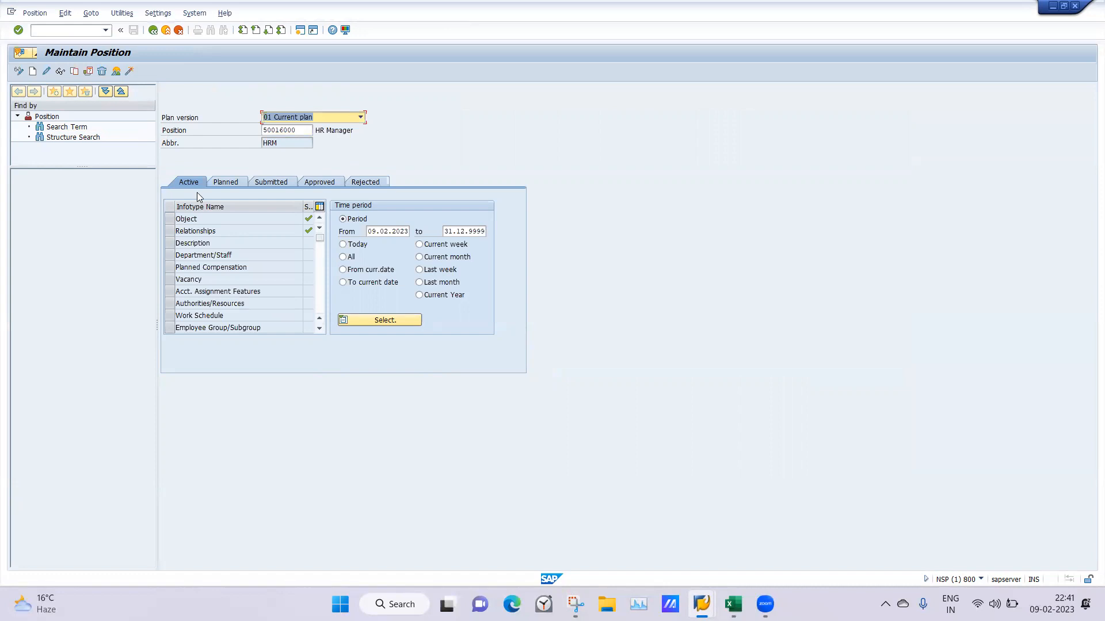
List the relationships of the HR Manager position and open its Belongs to record for changing
{"action": "left_click", "coordinate": [170, 233]}
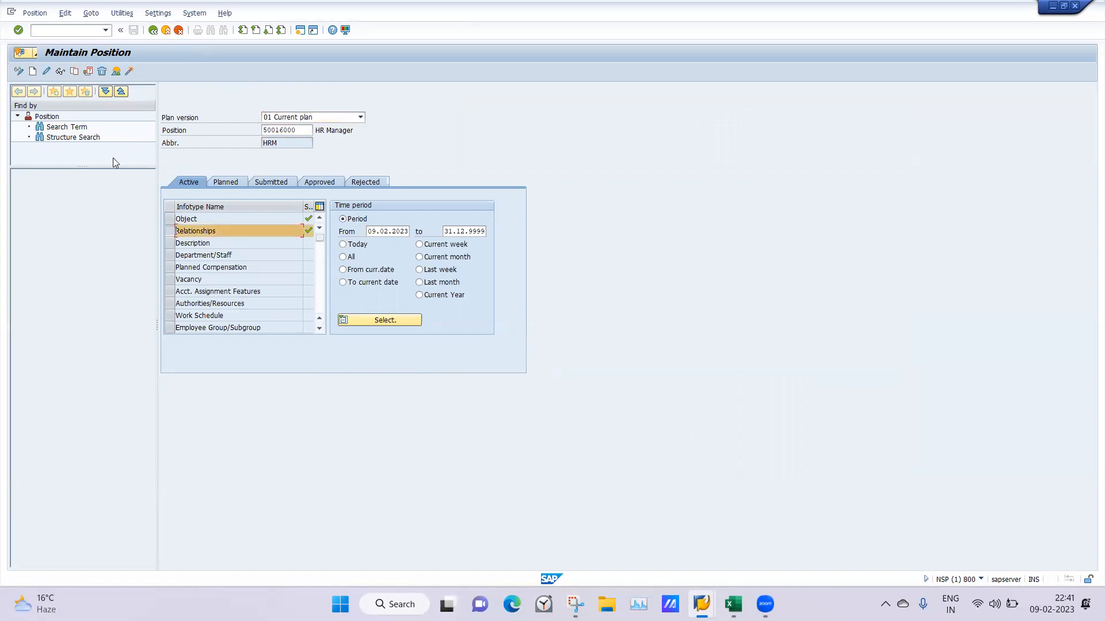
{"action": "left_click", "coordinate": [115, 72]}
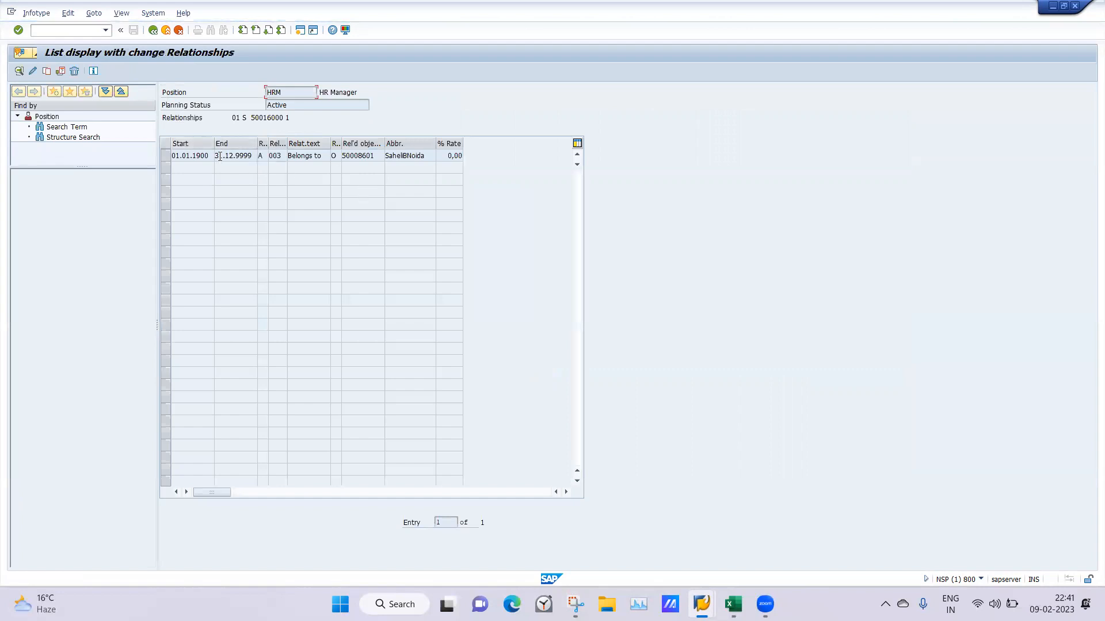
{"action": "left_click", "coordinate": [167, 156]}
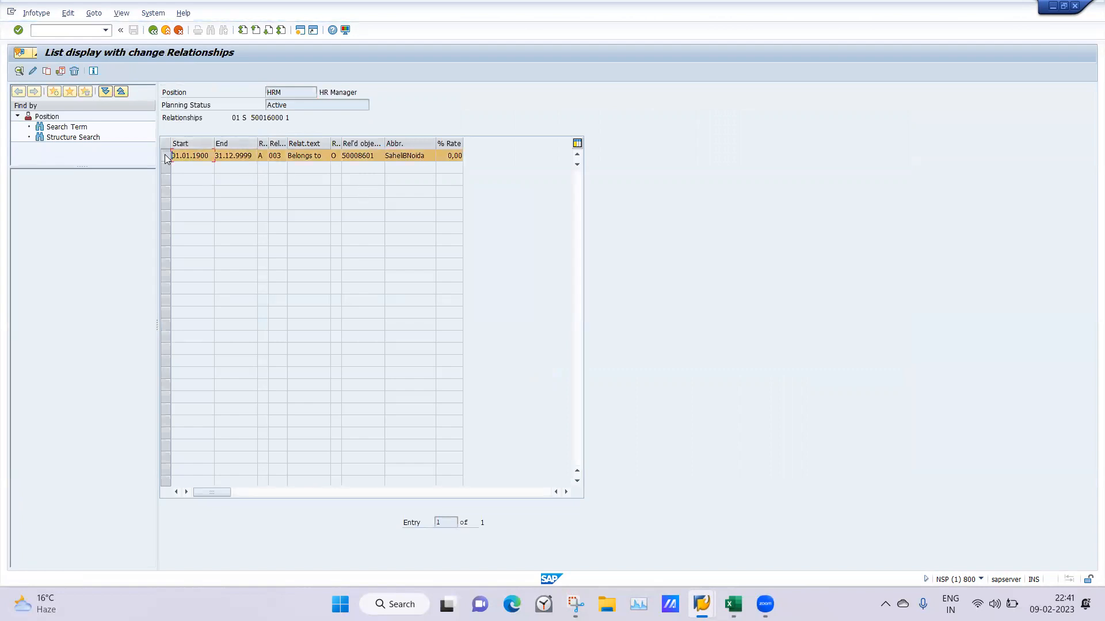
{"action": "left_click", "coordinate": [33, 71]}
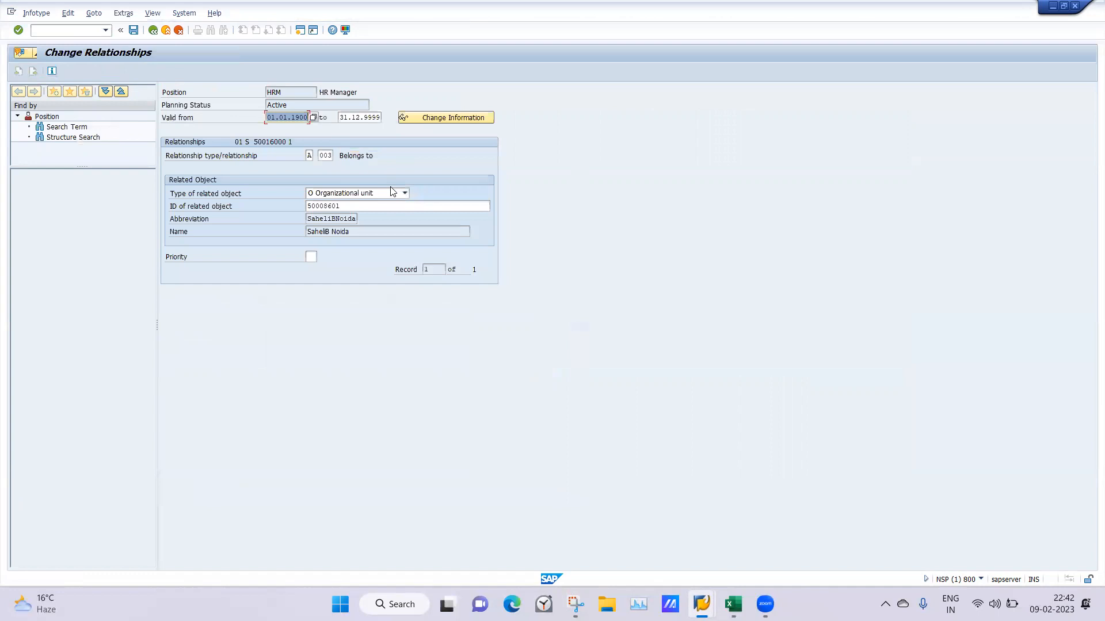
Search the related object by Saheli, assign the HR Manager position to organizational unit SaheliNoidaHR, and save the relationship
{"action": "left_click", "coordinate": [360, 208]}
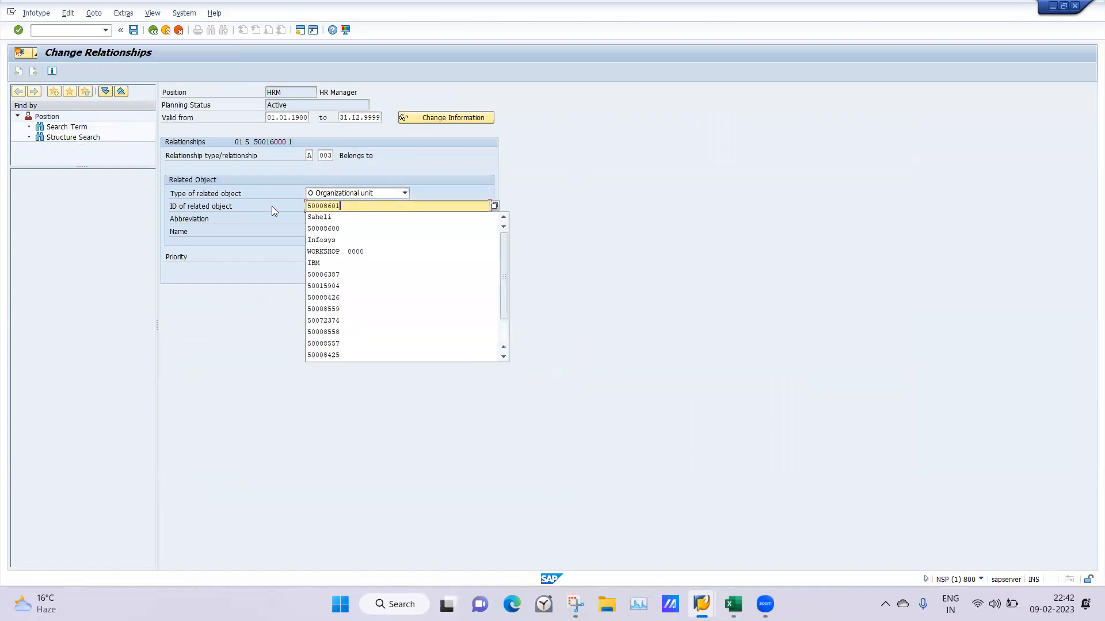
{"action": "key", "text": "BackSpace"}
{"action": "key", "text": "BackSpace"}
{"action": "key", "text": "BackSpace"}
{"action": "key", "text": "BackSpace"}
{"action": "key", "text": "BackSpace"}
{"action": "key", "text": "BackSpace"}
{"action": "key", "text": "BackSpace"}
{"action": "key", "text": "BackSpace"}
{"action": "type", "text": "Saheli"}
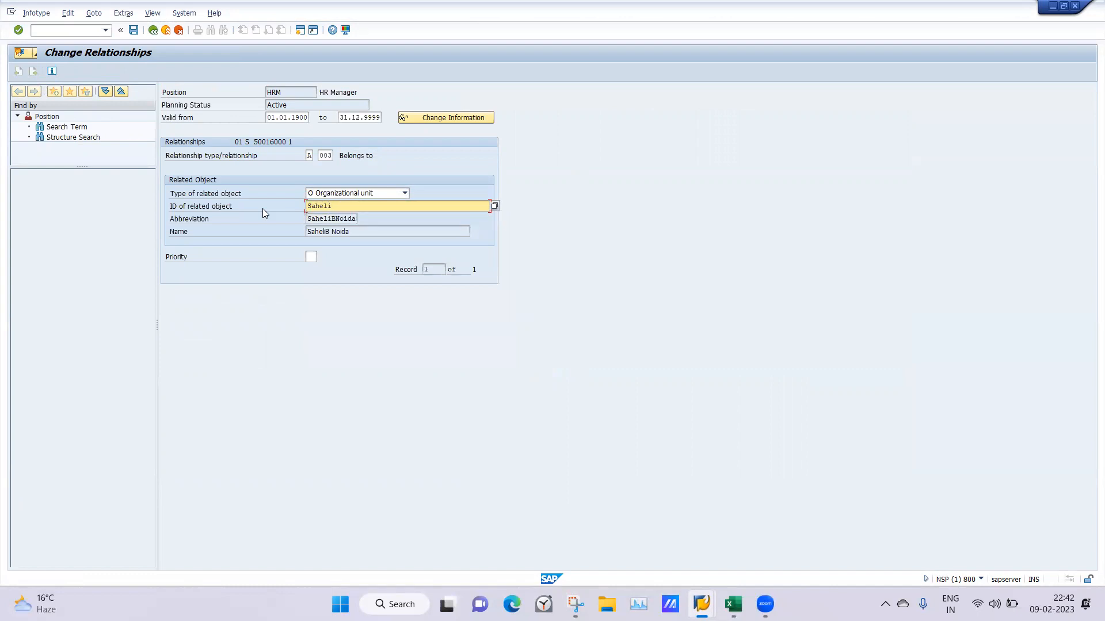
{"action": "key", "text": "Return"}
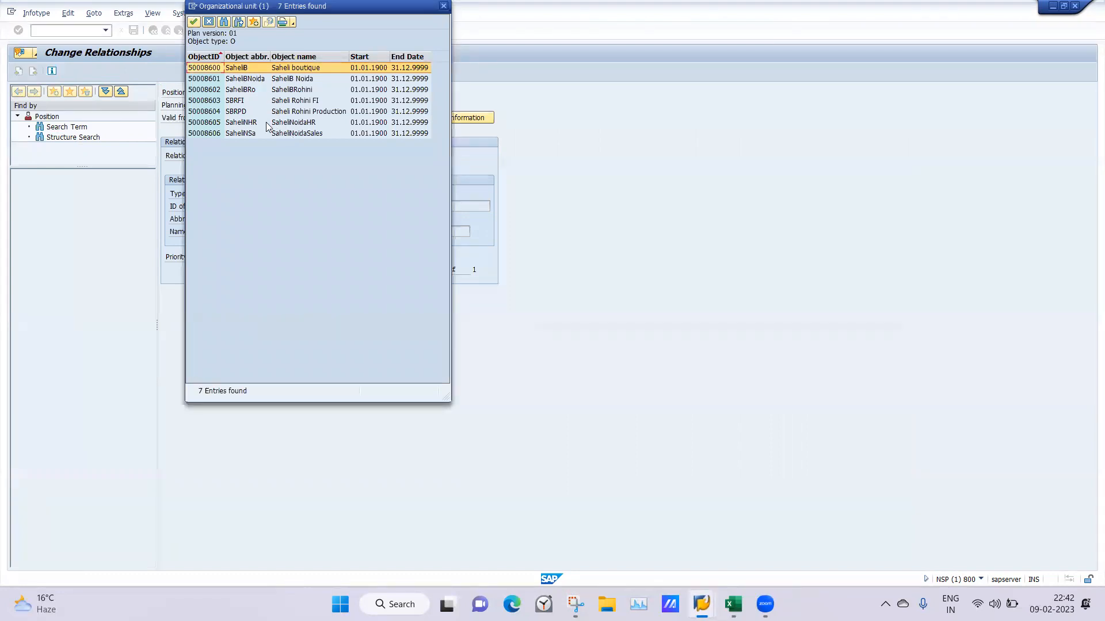
{"action": "double_click", "coordinate": [301, 122]}
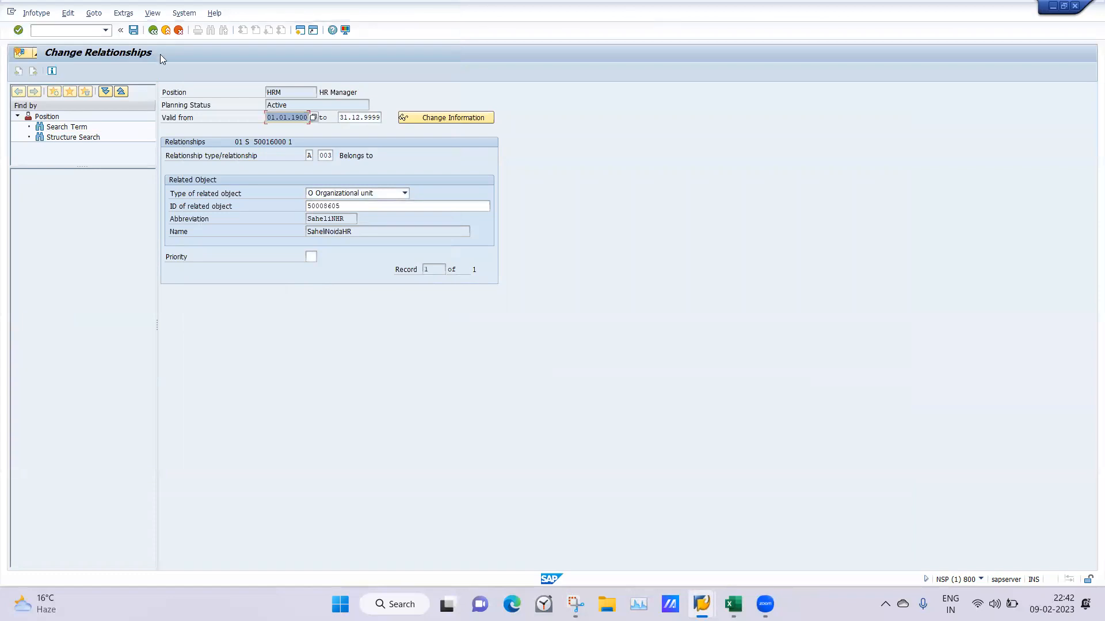
{"action": "left_click", "coordinate": [133, 31]}
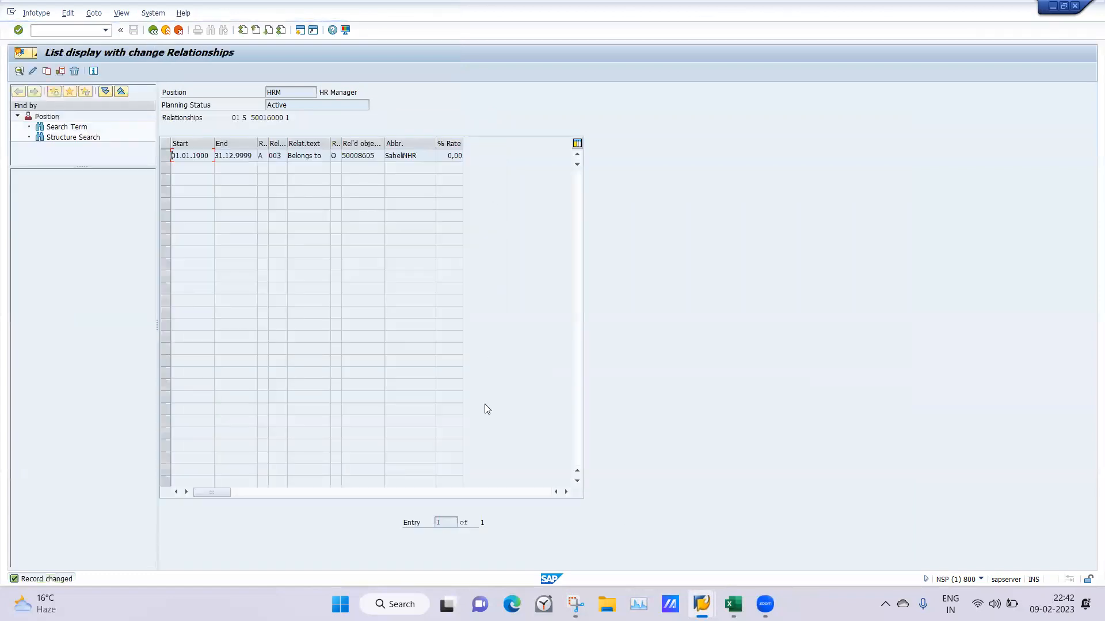
Switch to the Organization and Staffing session and end its transaction with the /n command
{"action": "mouse_move", "coordinate": [702, 605]}
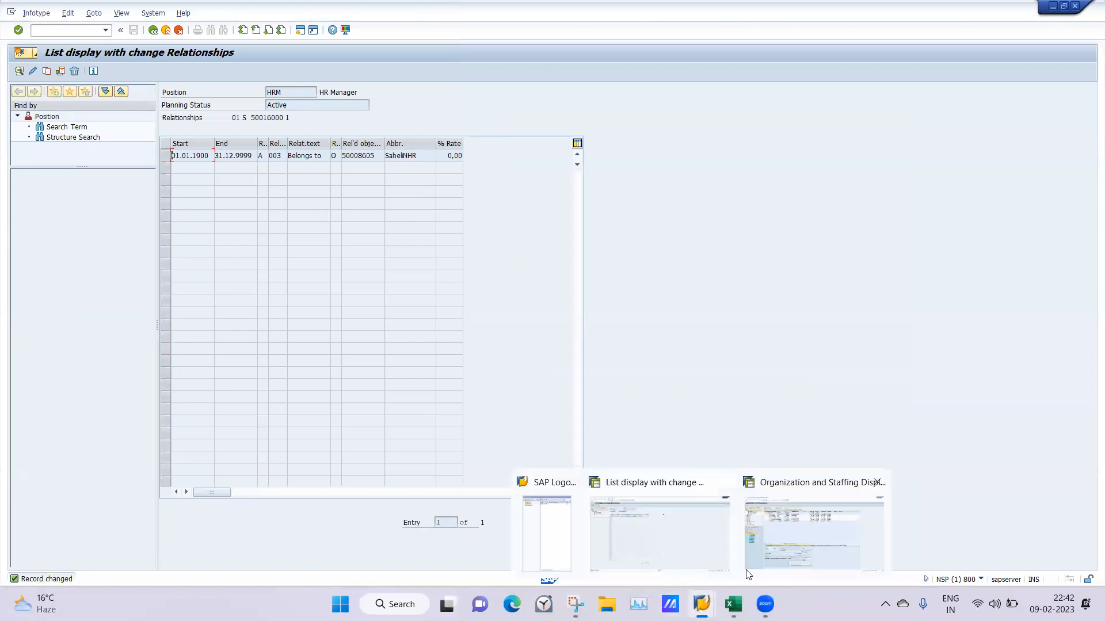
{"action": "left_click", "coordinate": [787, 536]}
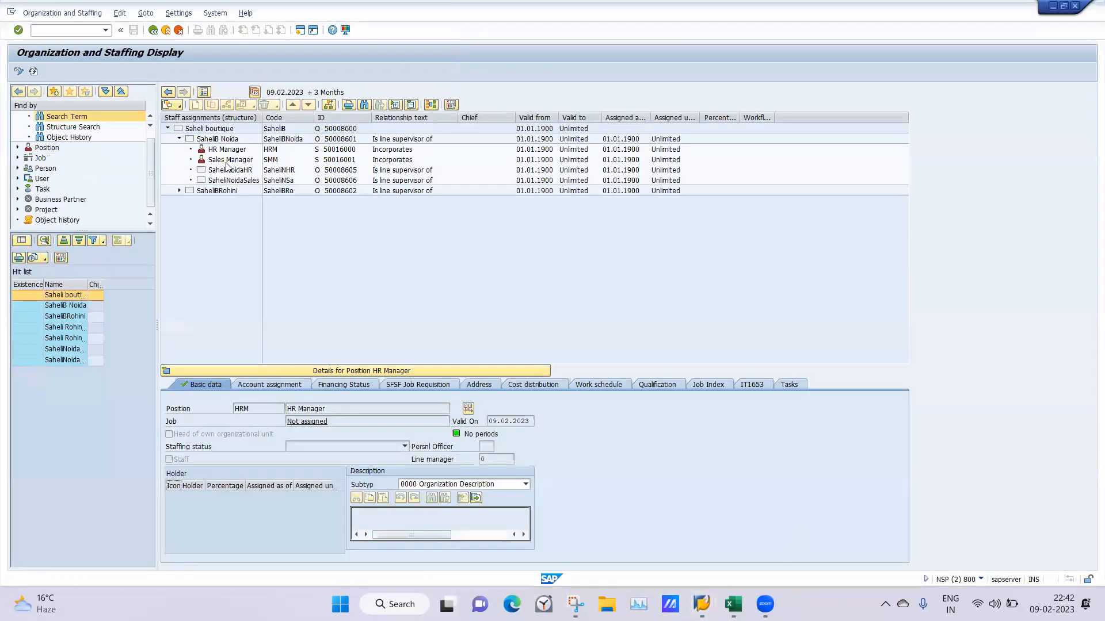
{"action": "left_click", "coordinate": [67, 34]}
{"action": "type", "text": "/n"}
{"action": "key", "text": "Return"}
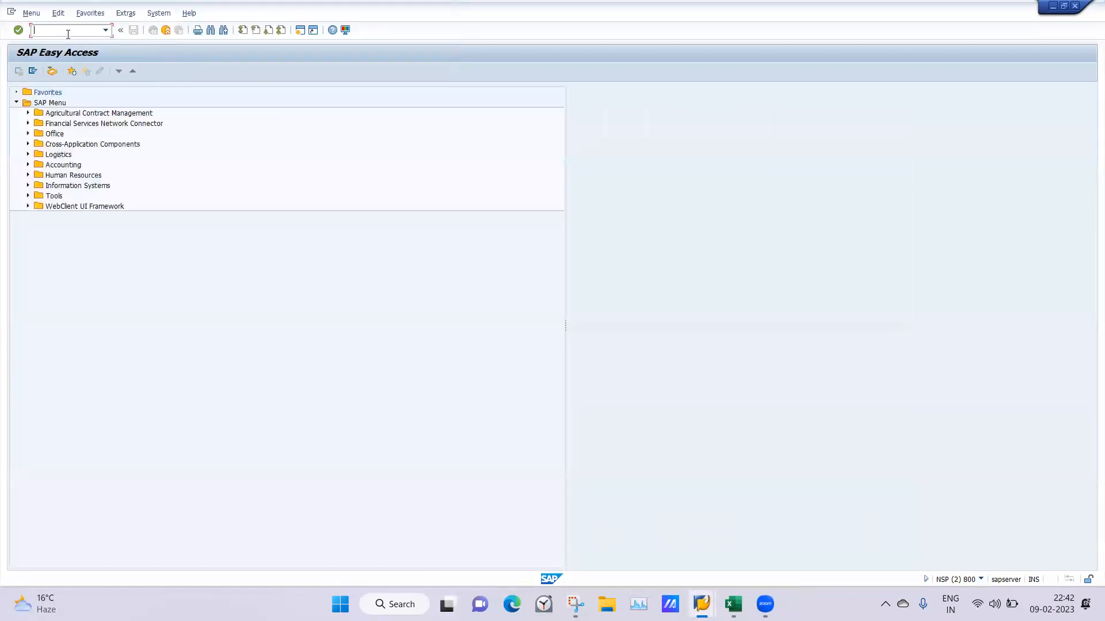
Open PPOS_OLD - Display from Simple Maintenance under the Expert Mode of Organizational Management in Human Resources
{"action": "left_click", "coordinate": [27, 175]}
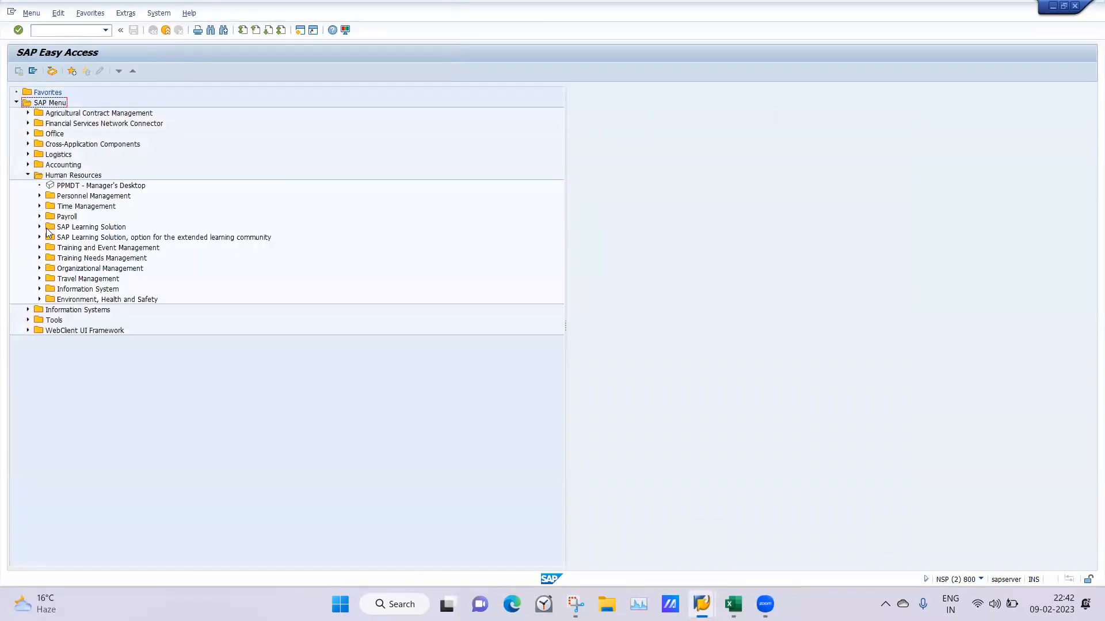
{"action": "left_click", "coordinate": [40, 268]}
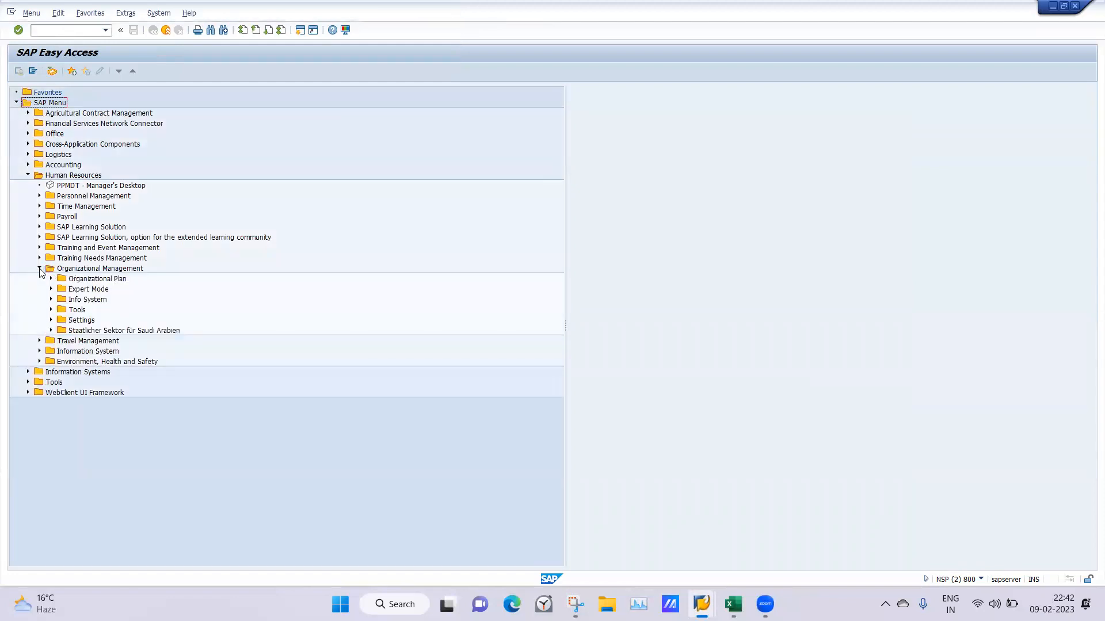
{"action": "left_click", "coordinate": [51, 290]}
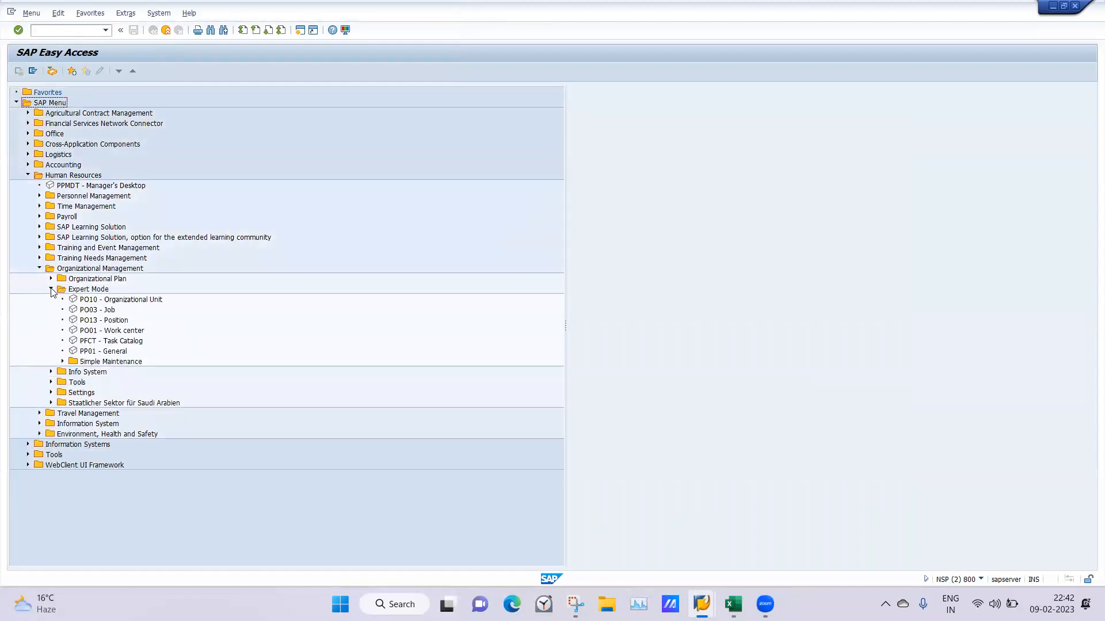
{"action": "left_click", "coordinate": [62, 362]}
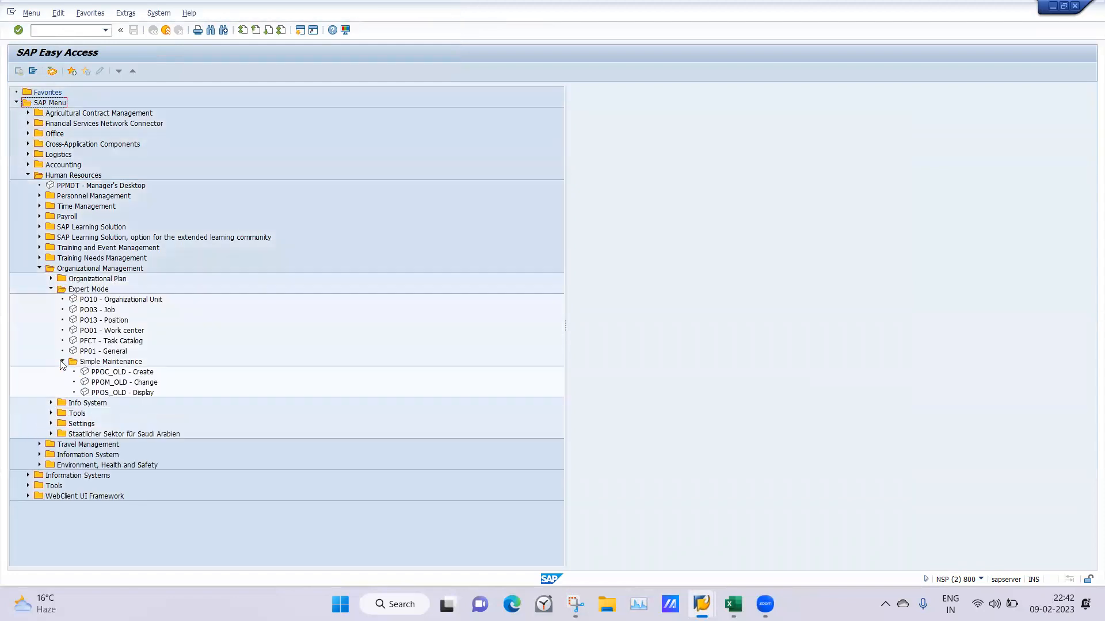
{"action": "double_click", "coordinate": [102, 394]}
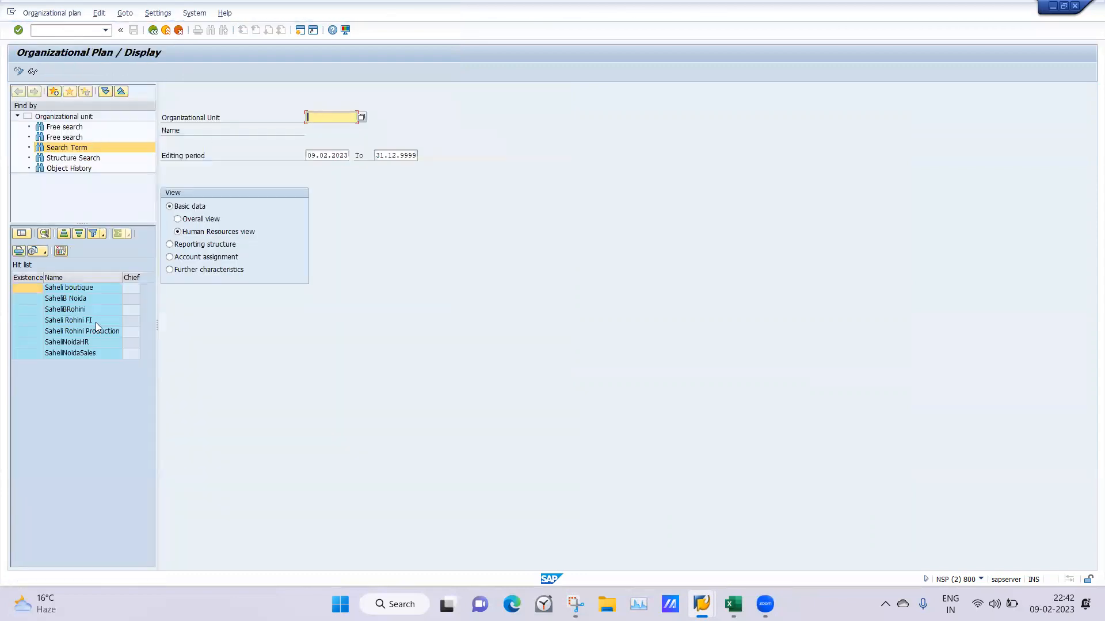
Display the organizational structure of Saheli boutique and expand the SaheliB Noida and SaheliBRohini units
{"action": "double_click", "coordinate": [66, 287]}
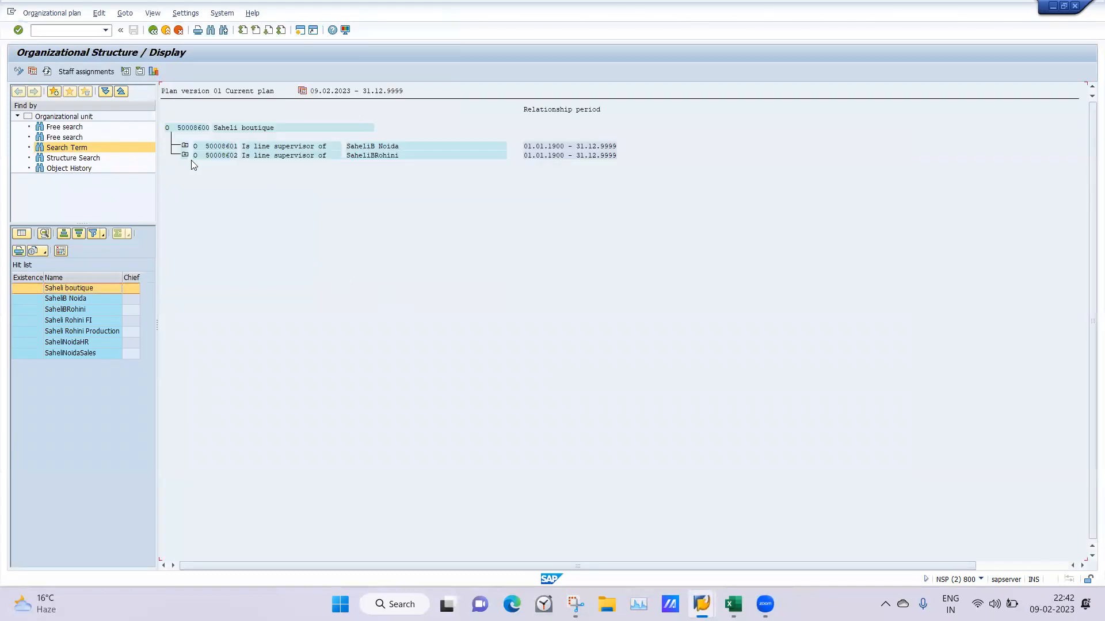
{"action": "left_click", "coordinate": [185, 147]}
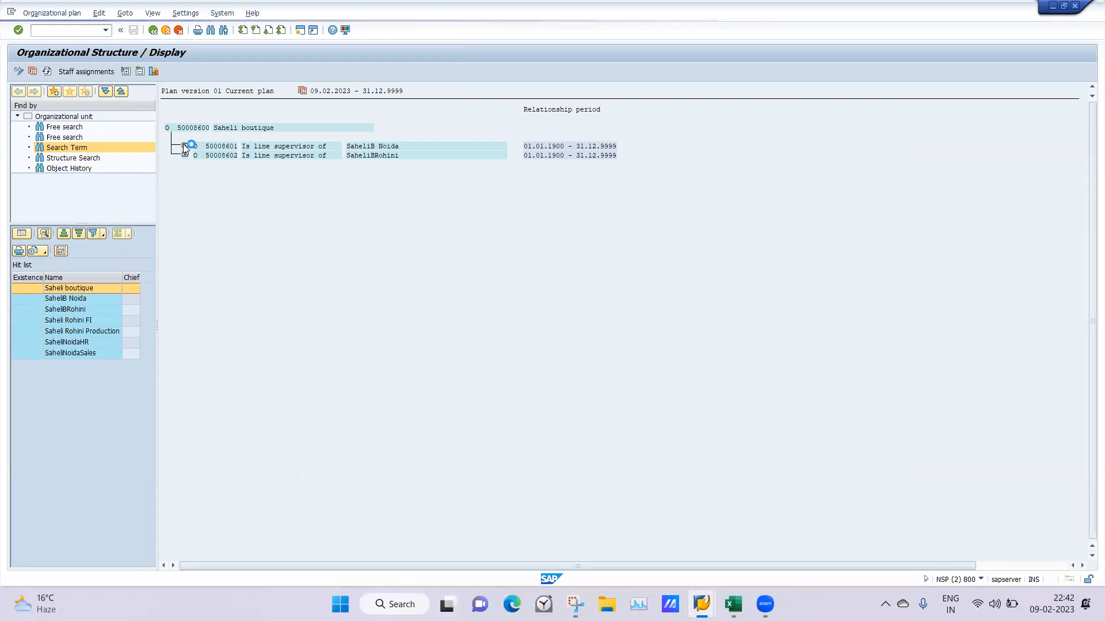
{"action": "left_click", "coordinate": [186, 193]}
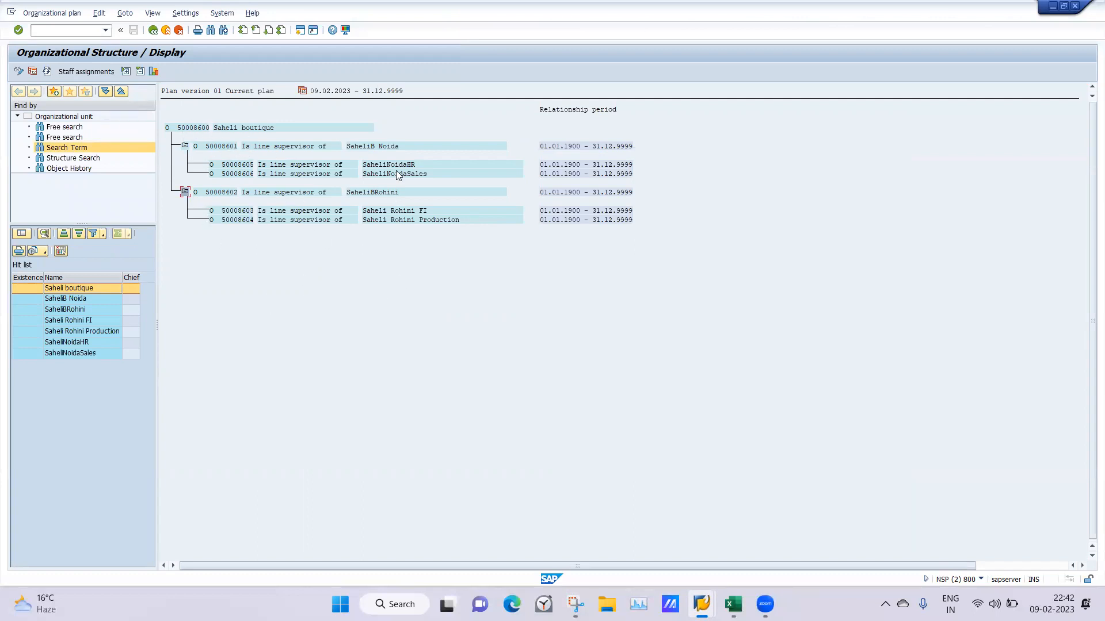
Show the staff assignments for Saheli boutique and expand SaheliNoidaHR to check its positions
{"action": "left_click", "coordinate": [187, 127]}
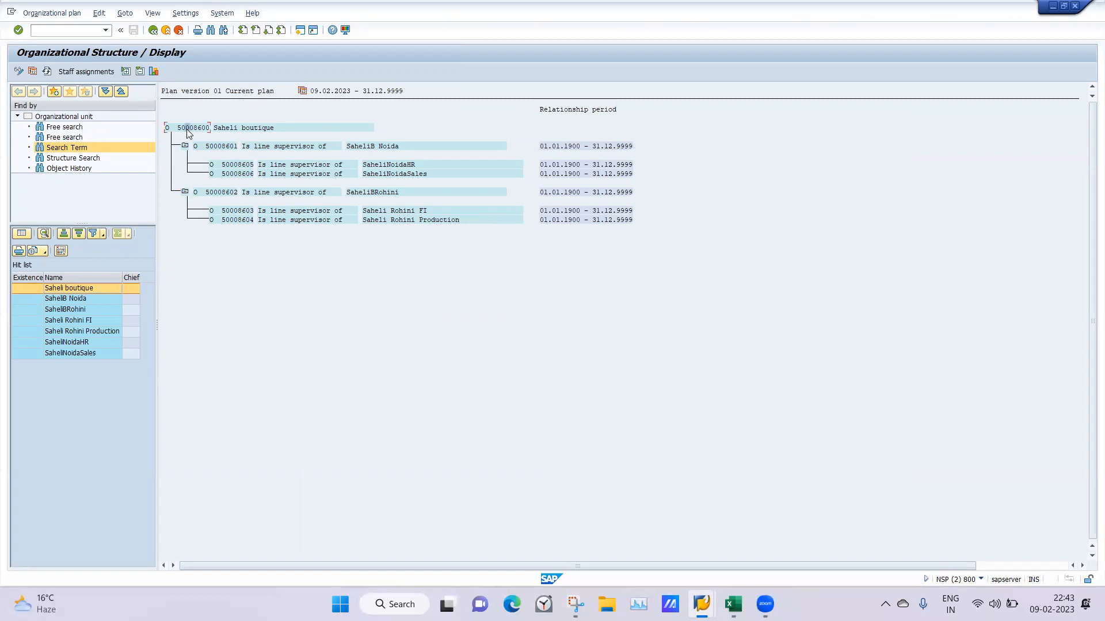
{"action": "left_click", "coordinate": [74, 71]}
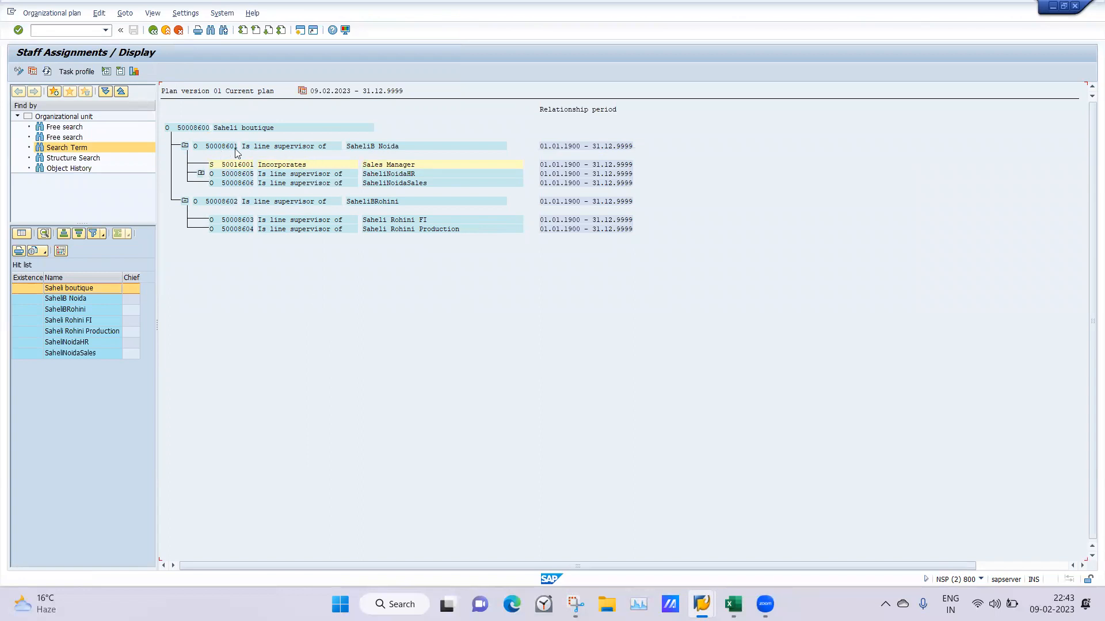
{"action": "left_click", "coordinate": [201, 174]}
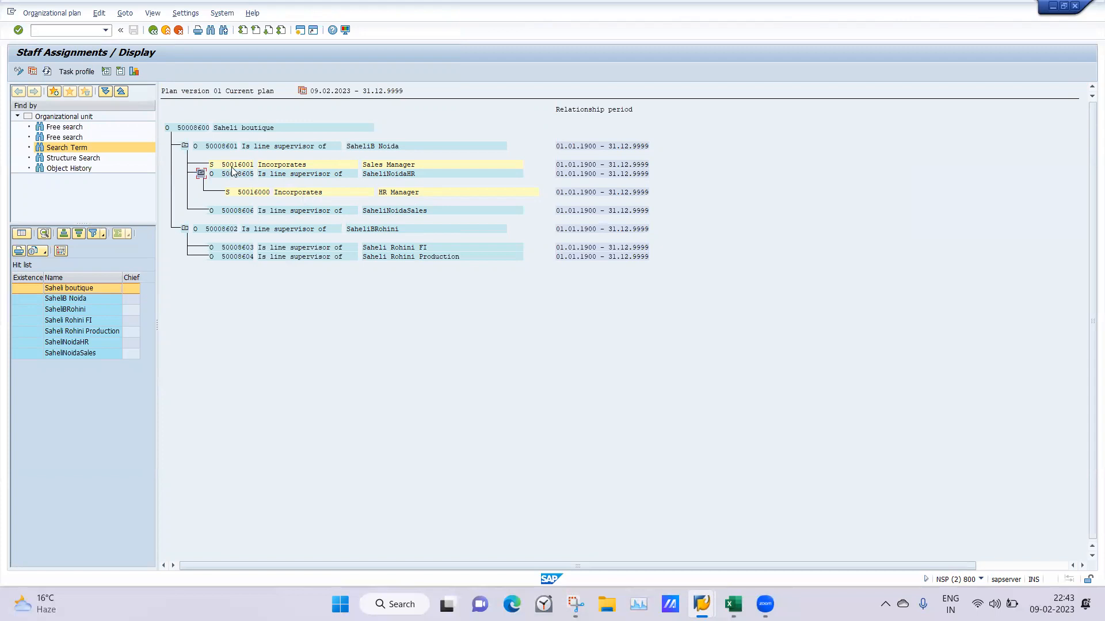
Switch to the relationship list session and go back to the Maintain Position screen
{"action": "mouse_move", "coordinate": [701, 604]}
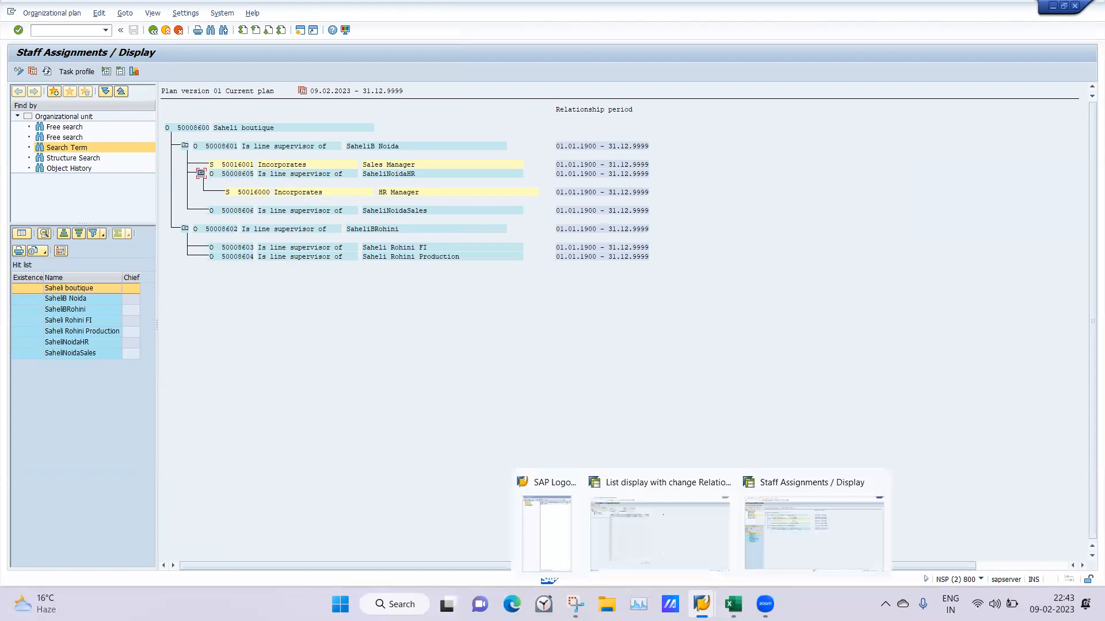
{"action": "left_click", "coordinate": [641, 529]}
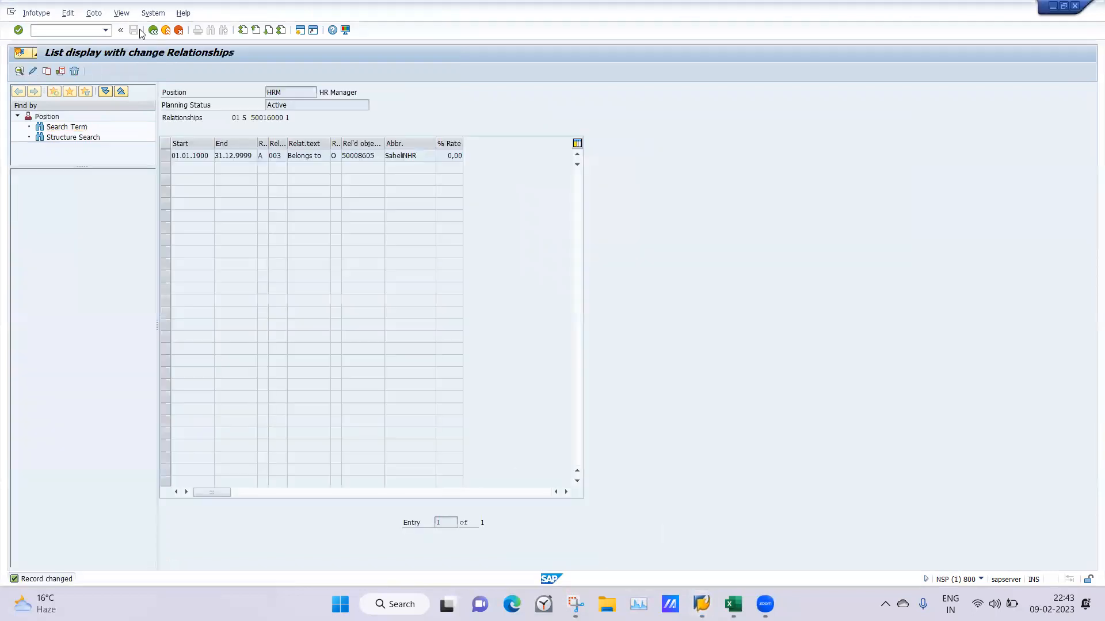
{"action": "left_click", "coordinate": [151, 30]}
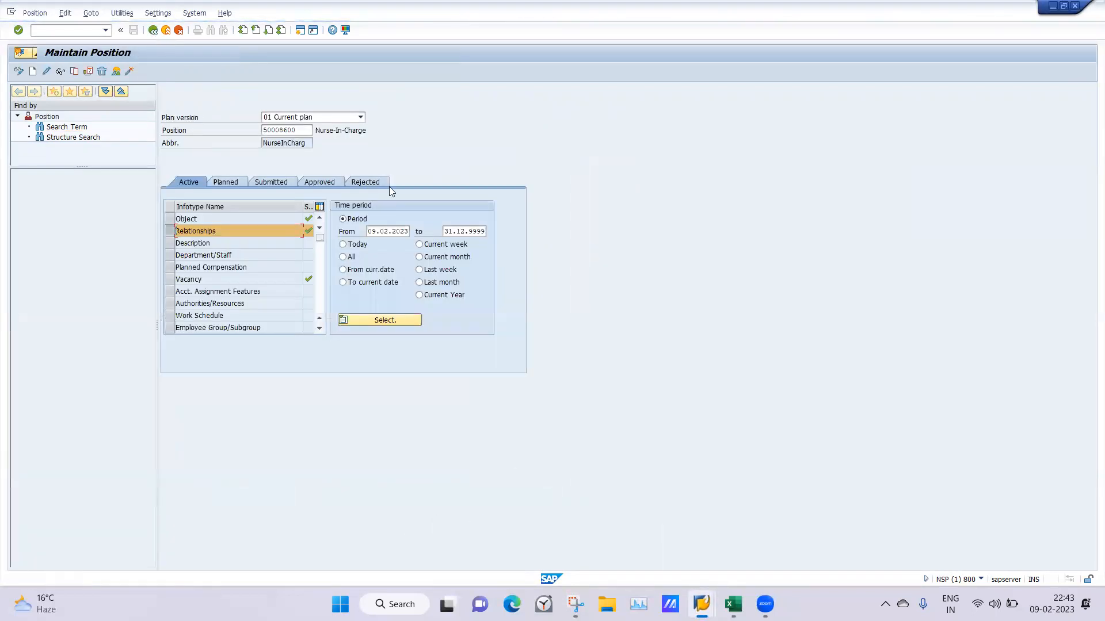
Copy the Sales Manager's position ID from the staff assignments display in the other session
{"action": "mouse_move", "coordinate": [702, 604]}
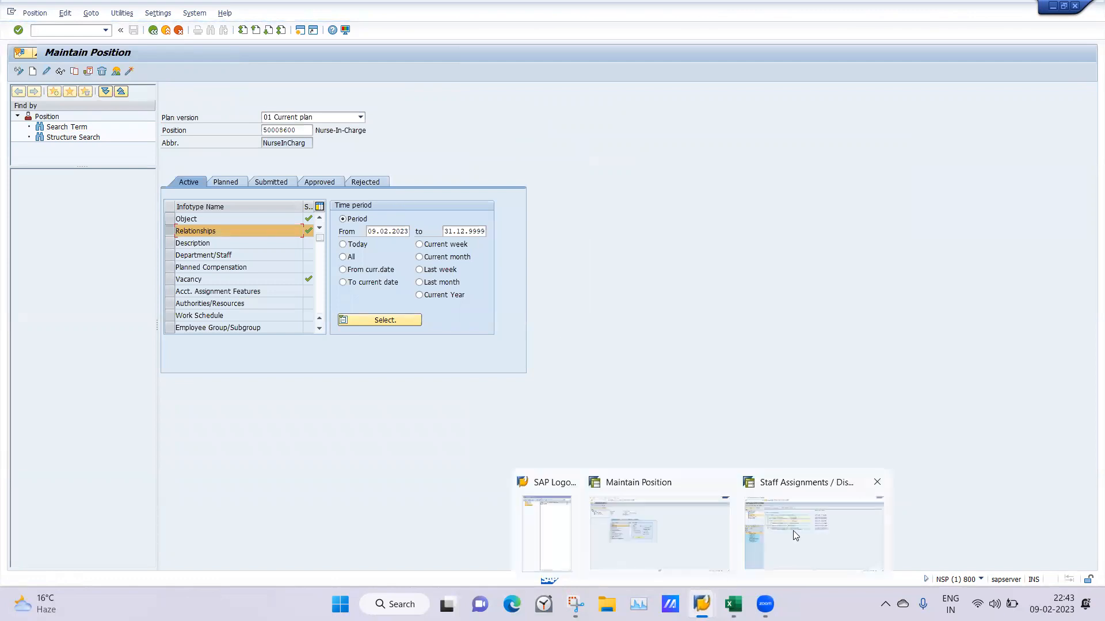
{"action": "left_click", "coordinate": [792, 530]}
{"action": "left_click", "coordinate": [222, 166]}
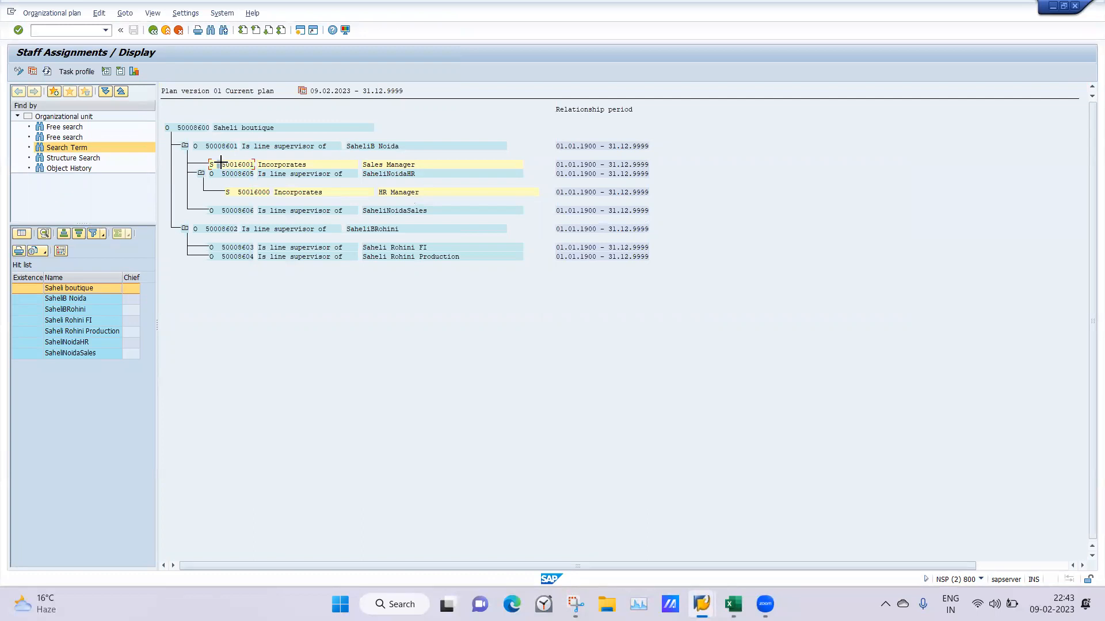
{"action": "left_click_drag", "start_coordinate": [220, 165], "coordinate": [257, 174]}
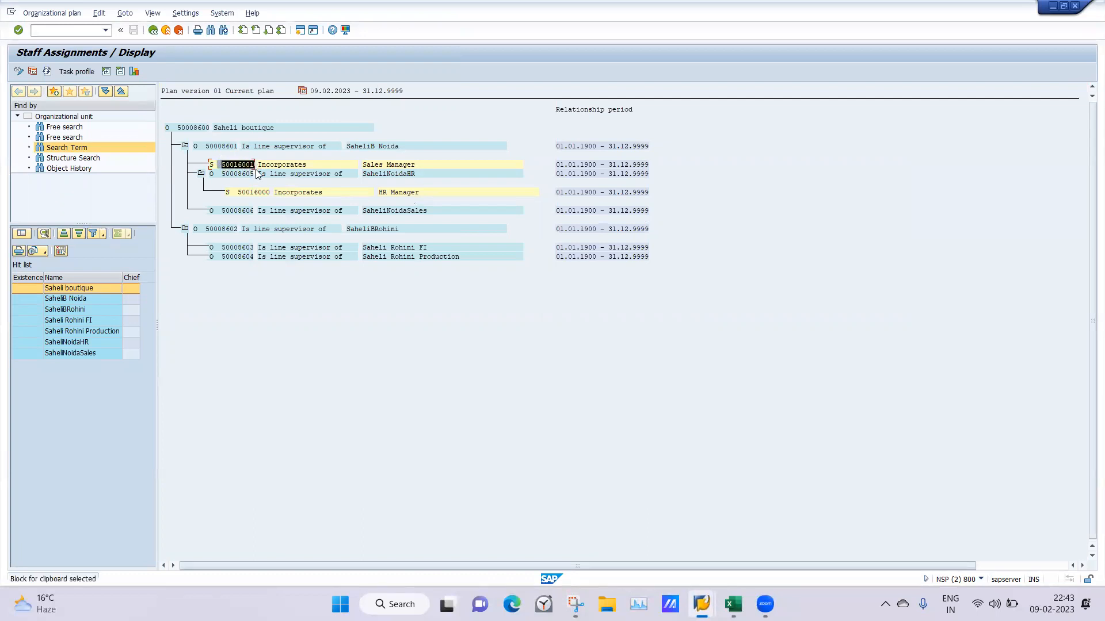
{"action": "key", "text": "ctrl+c"}
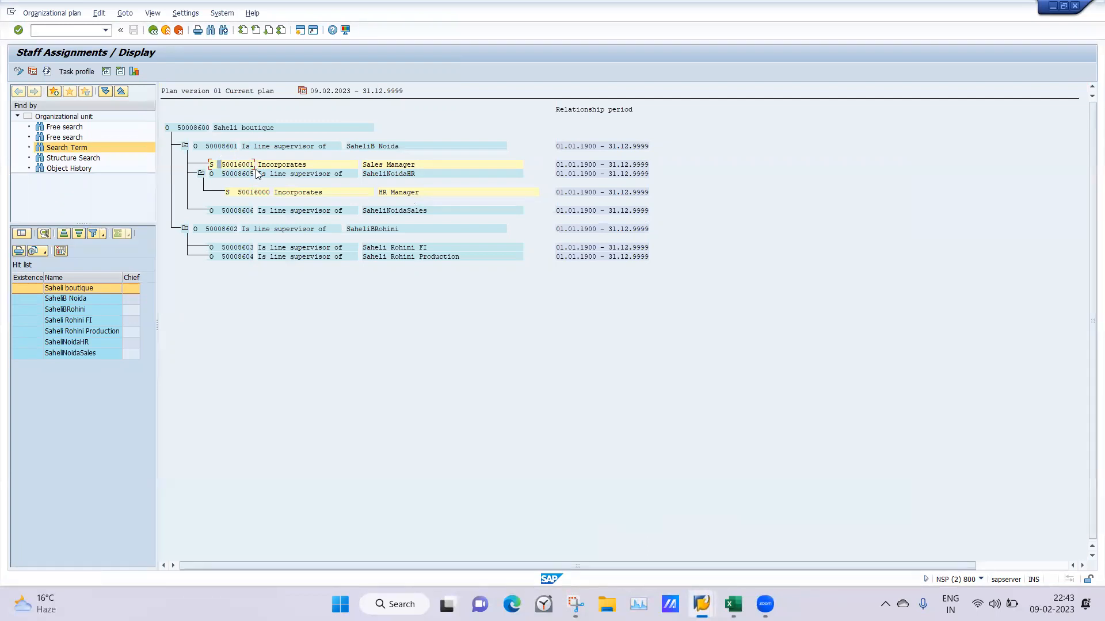
{"action": "left_click", "coordinate": [46, 29]}
{"action": "key", "text": "ctrl+v"}
{"action": "left_click_drag", "start_coordinate": [79, 34], "coordinate": [29, 28]}
{"action": "key", "text": "ctrl+x"}
Load the Sales Manager position 50016001 in the Maintain Position session
{"action": "mouse_move", "coordinate": [701, 604]}
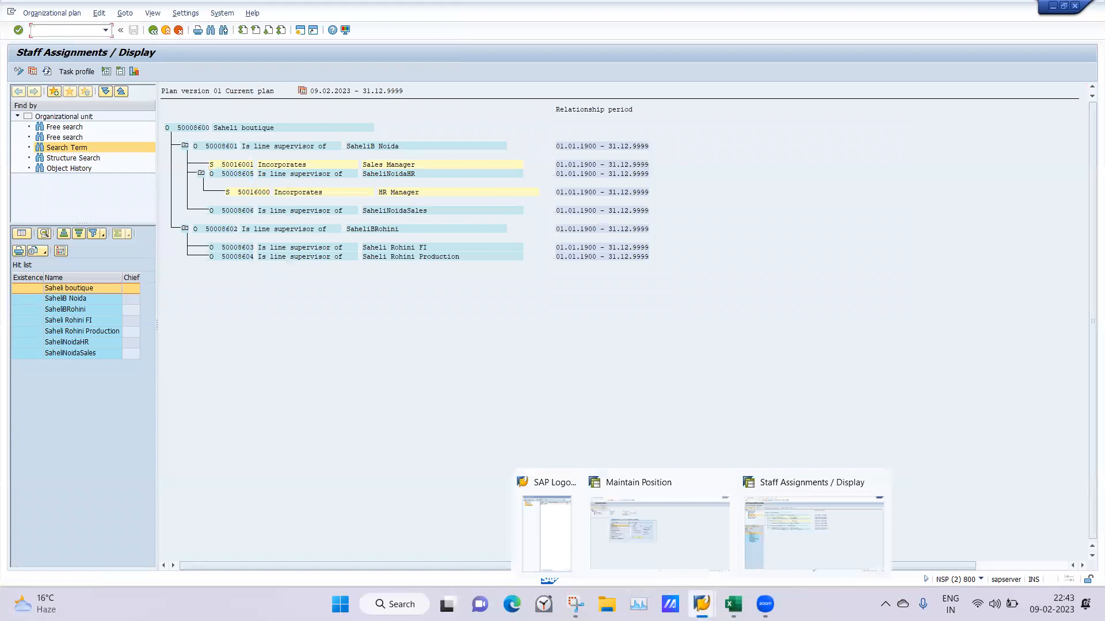
{"action": "left_click", "coordinate": [646, 532]}
{"action": "left_click_drag", "start_coordinate": [310, 129], "coordinate": [215, 130]}
{"action": "key", "text": "ctrl+v"}
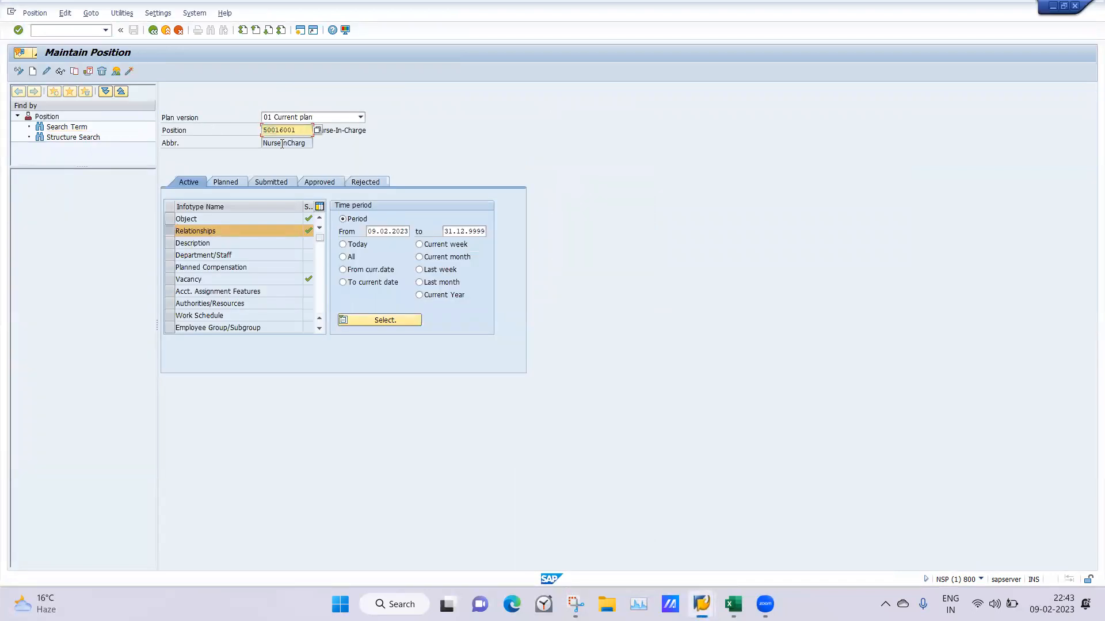
{"action": "key", "text": "Return"}
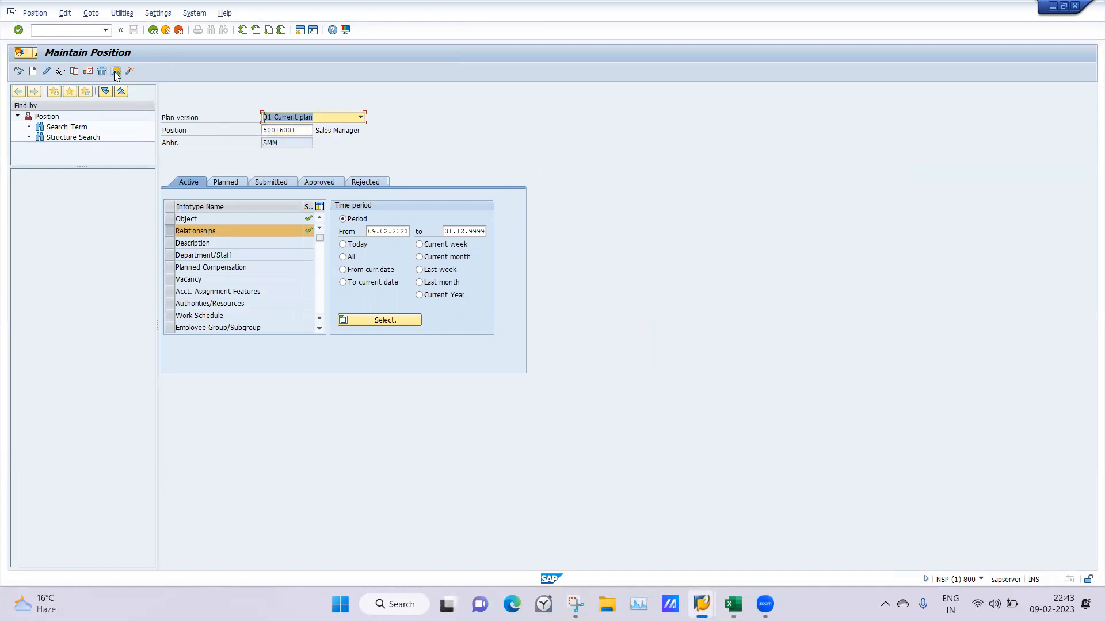
Change the Sales Manager position's Belongs to relationship to the organizational unit SaheliNoidaSales, searching by Saheli, and save the record
{"action": "left_click", "coordinate": [47, 71]}
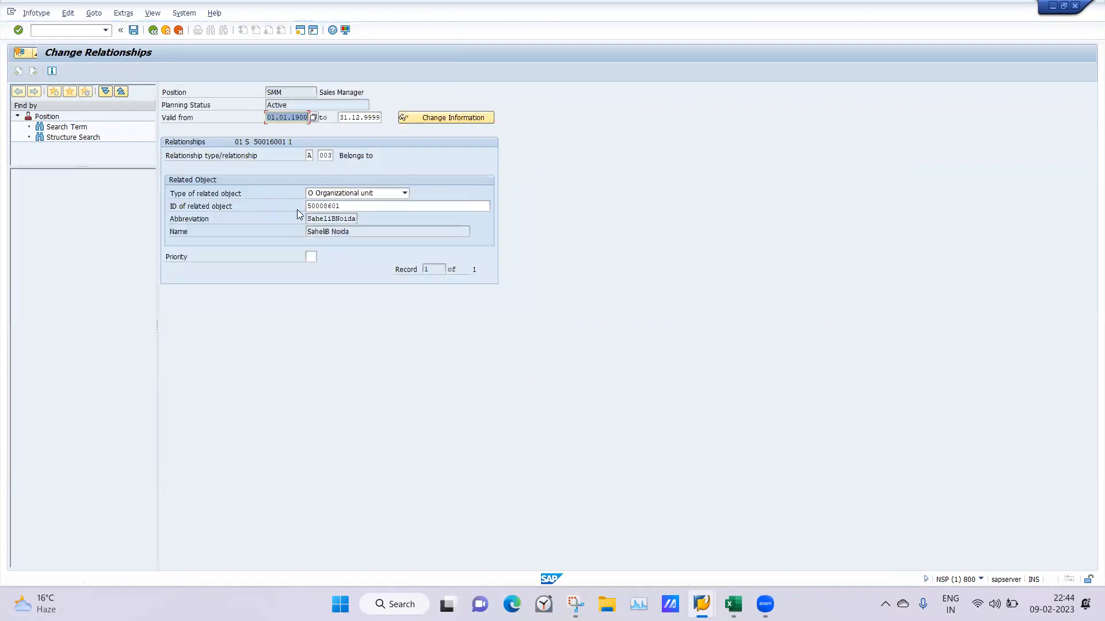
{"action": "left_click", "coordinate": [353, 206]}
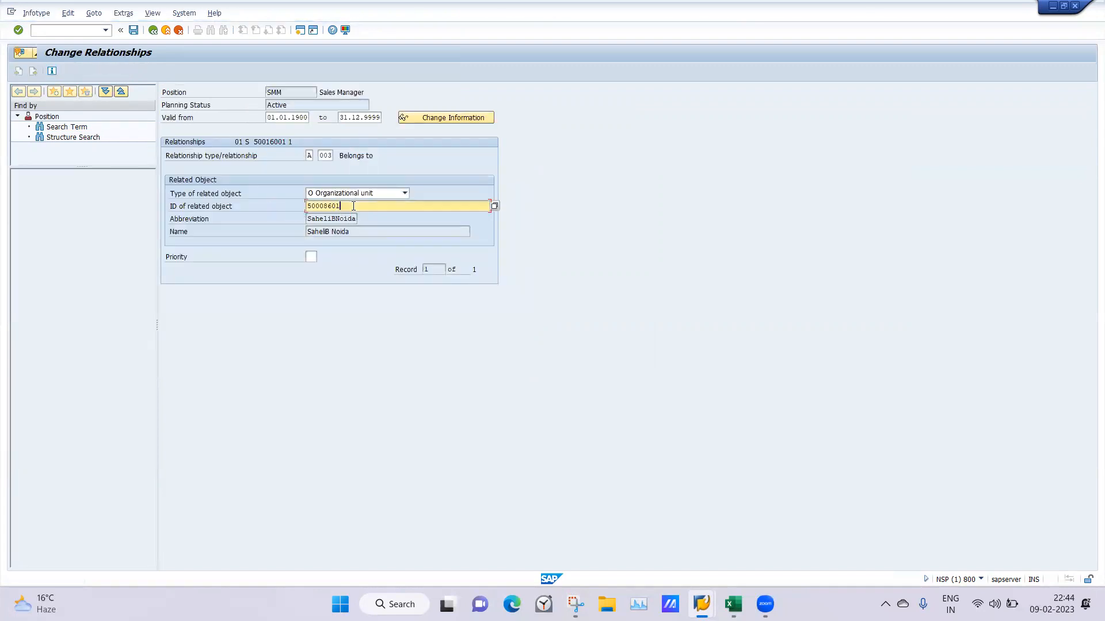
{"action": "key", "text": "BackSpace"}
{"action": "key", "text": "BackSpace"}
{"action": "key", "text": "BackSpace"}
{"action": "key", "text": "BackSpace"}
{"action": "key", "text": "BackSpace"}
{"action": "key", "text": "BackSpace"}
{"action": "key", "text": "BackSpace"}
{"action": "key", "text": "BackSpace"}
{"action": "type", "text": "SAHE"}
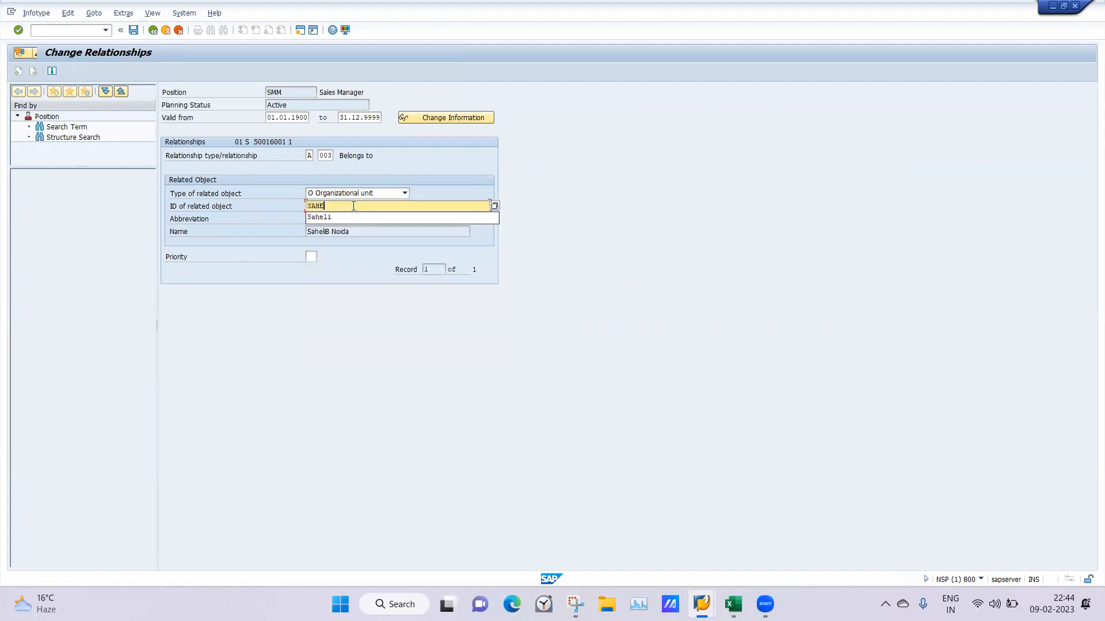
{"action": "type", "text": "LI"}
{"action": "key", "text": "Return"}
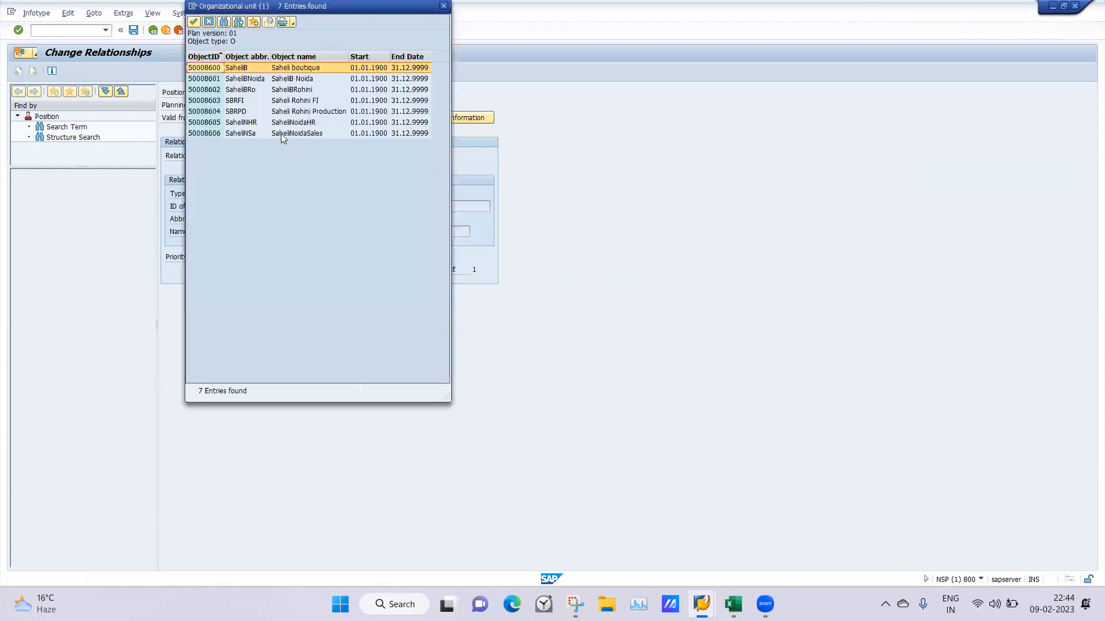
{"action": "double_click", "coordinate": [291, 133]}
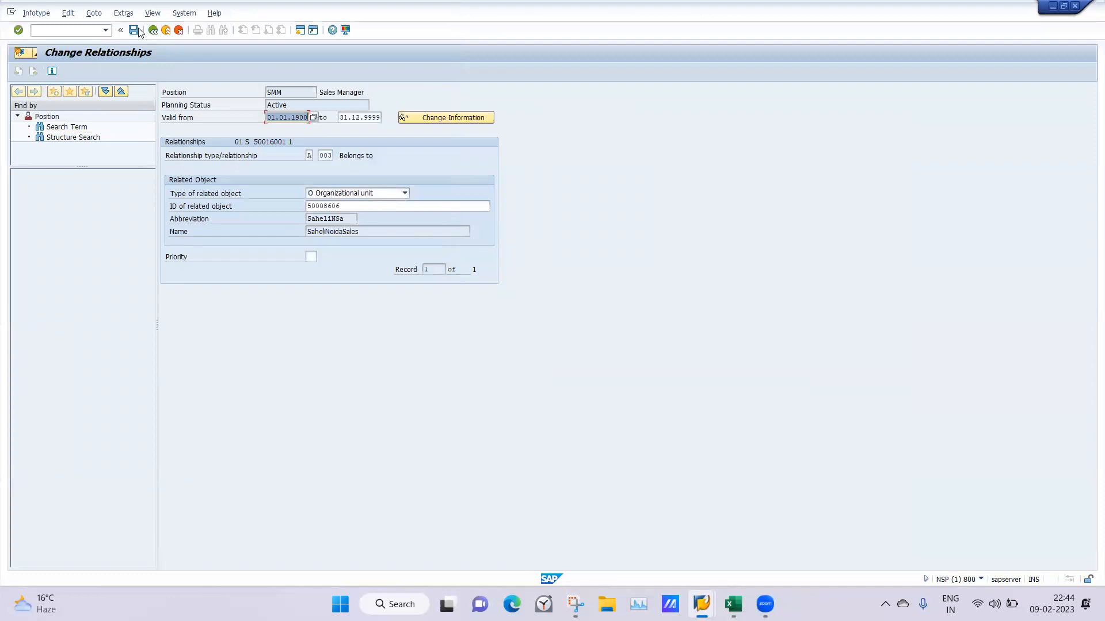
{"action": "left_click", "coordinate": [134, 30]}
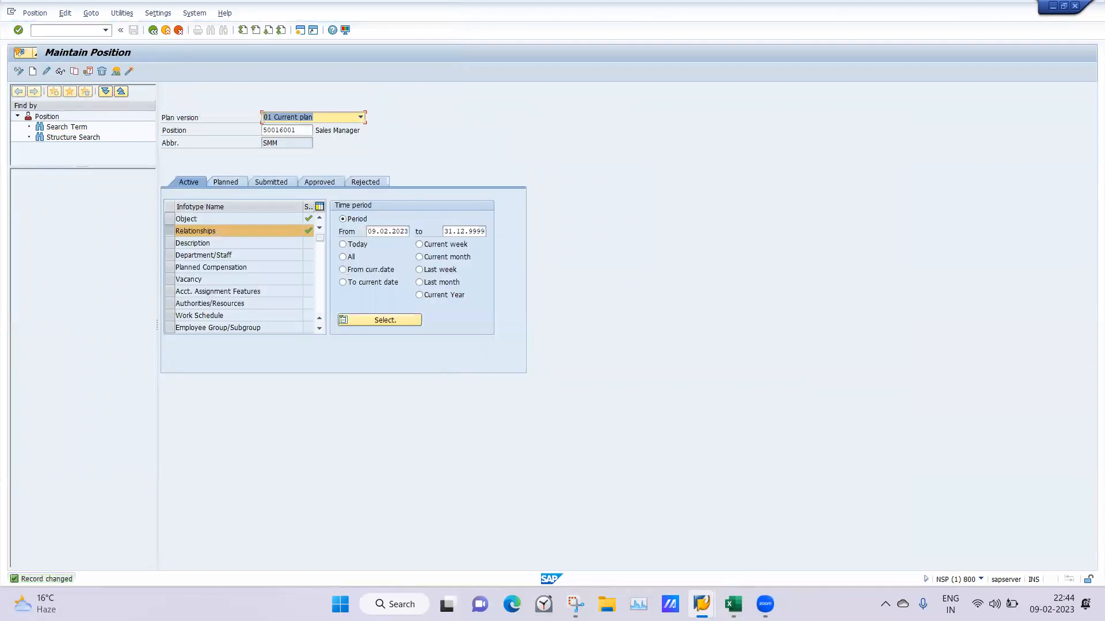
Refresh the Saheli boutique staff assignments in the other session and expand SaheliNoidaHR and SaheliNoidaSales to check their positions
{"action": "left_click", "coordinate": [802, 554]}
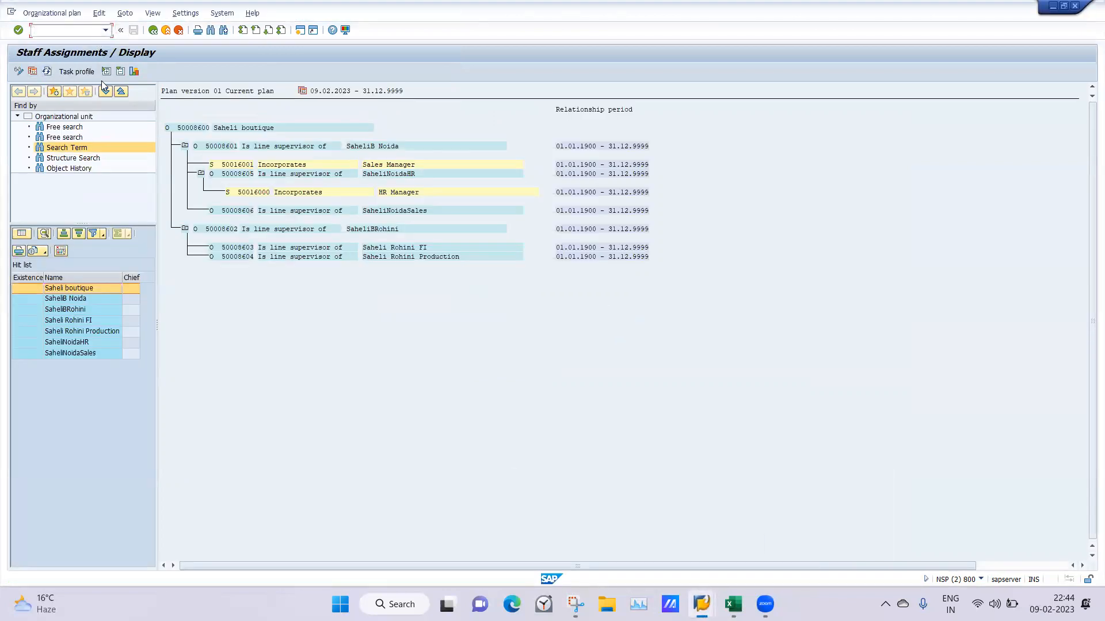
{"action": "left_click", "coordinate": [47, 73]}
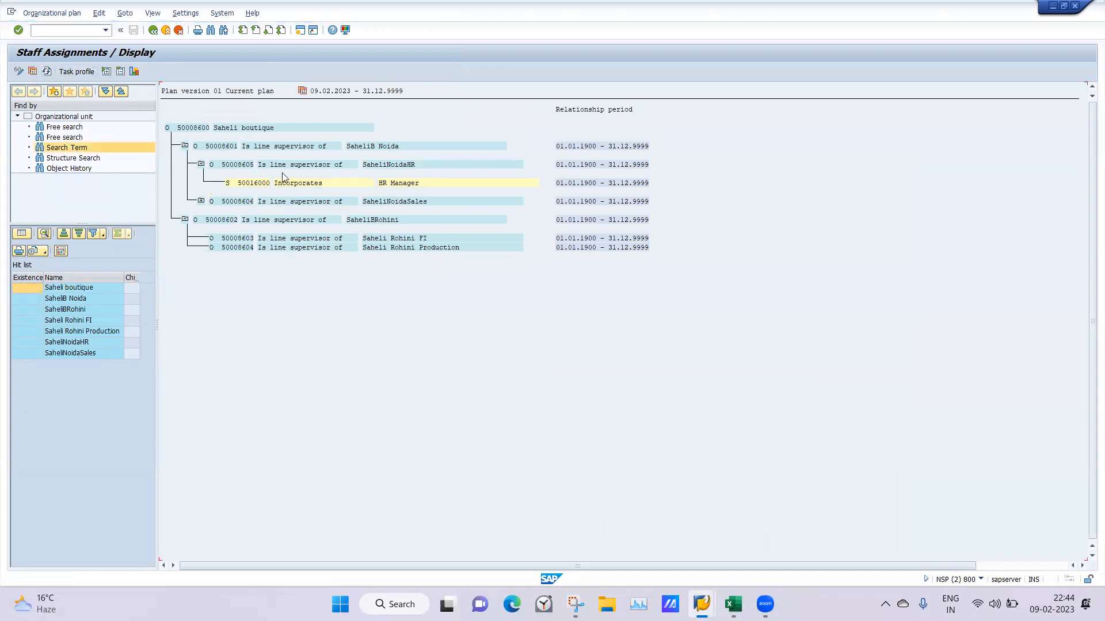
{"action": "left_click", "coordinate": [201, 165]}
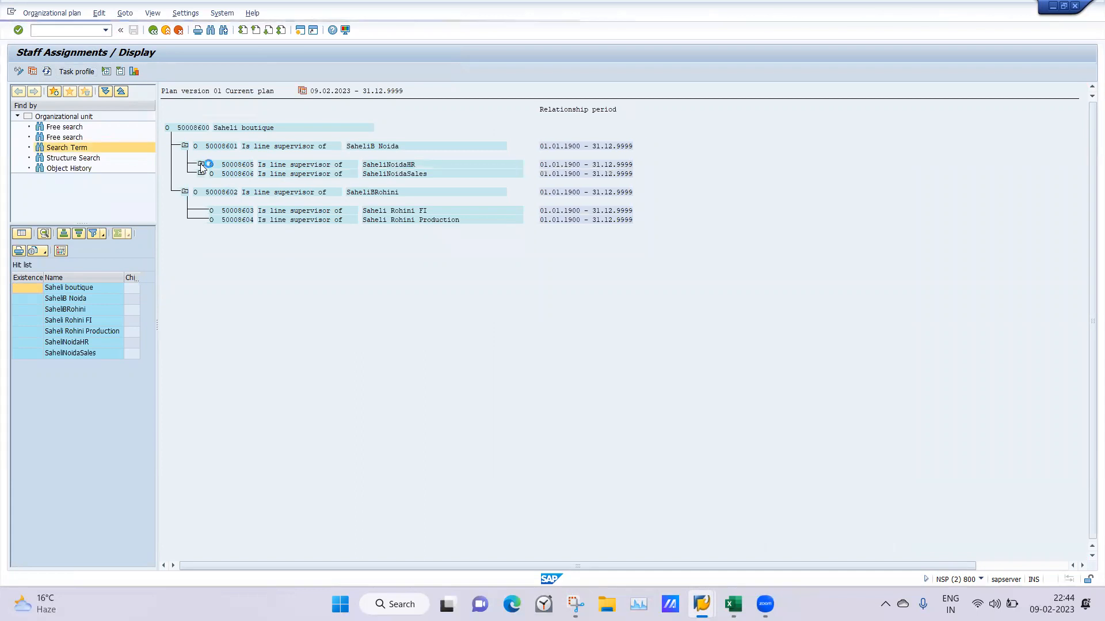
{"action": "left_click", "coordinate": [200, 165]}
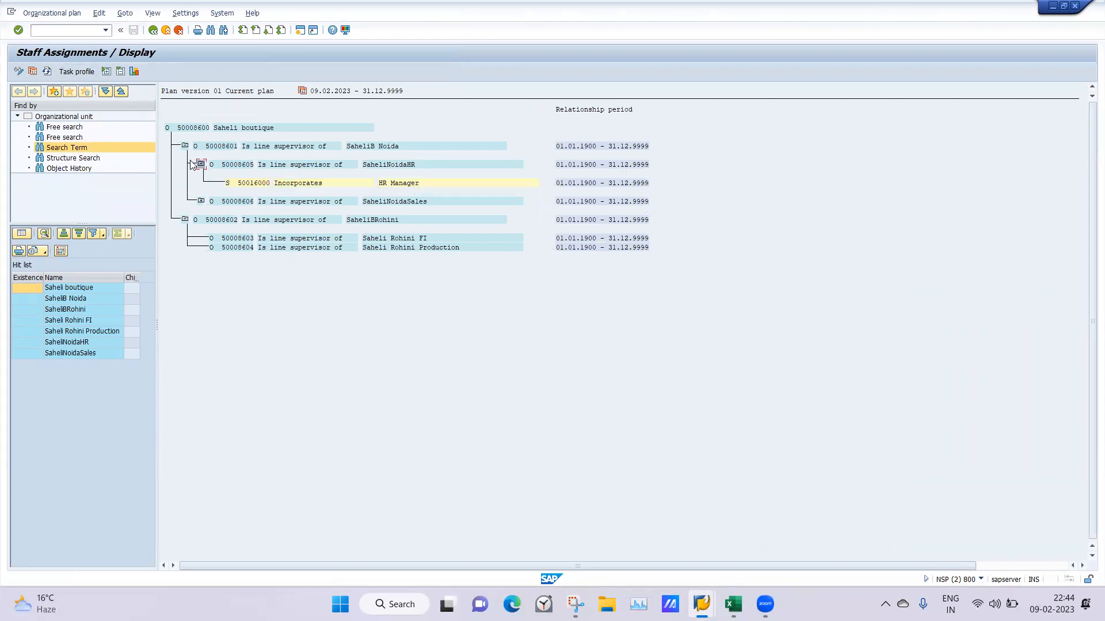
{"action": "left_click", "coordinate": [201, 201]}
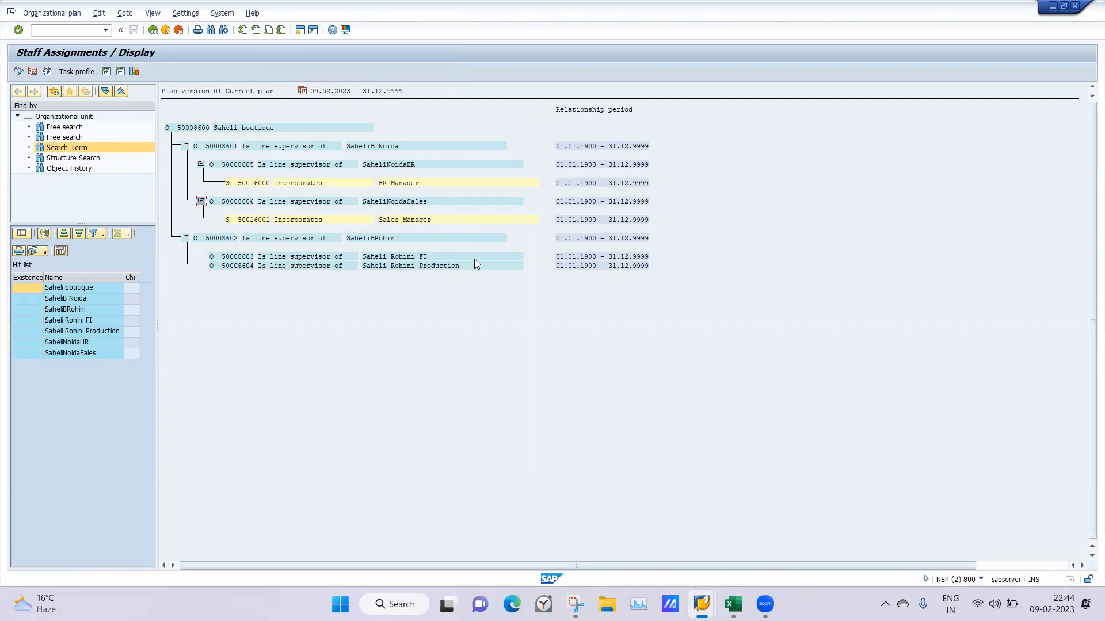
Return to the Maintain Position session, clear the position ID and open a new Object infotype record
{"action": "mouse_move", "coordinate": [701, 604]}
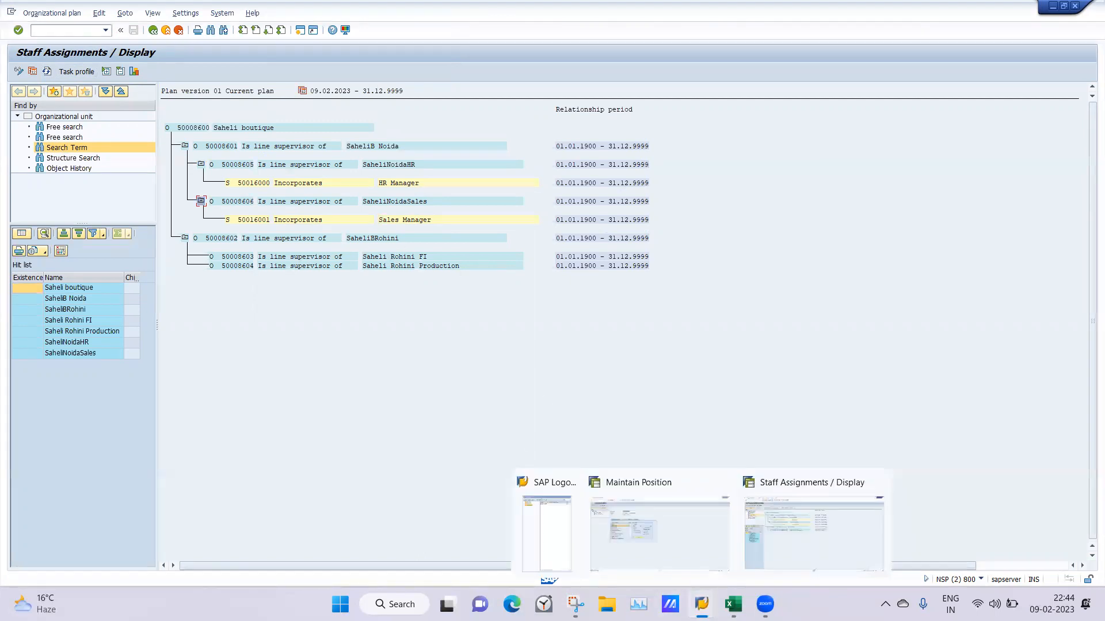
{"action": "left_click", "coordinate": [671, 533]}
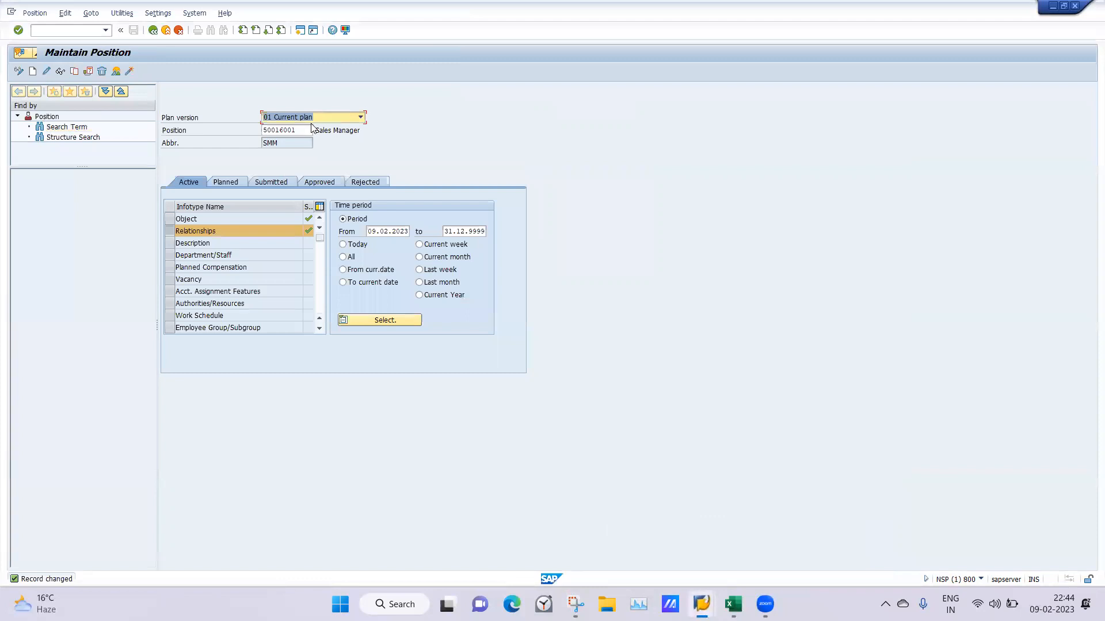
{"action": "key", "text": "Tab"}
{"action": "key", "text": "Delete"}
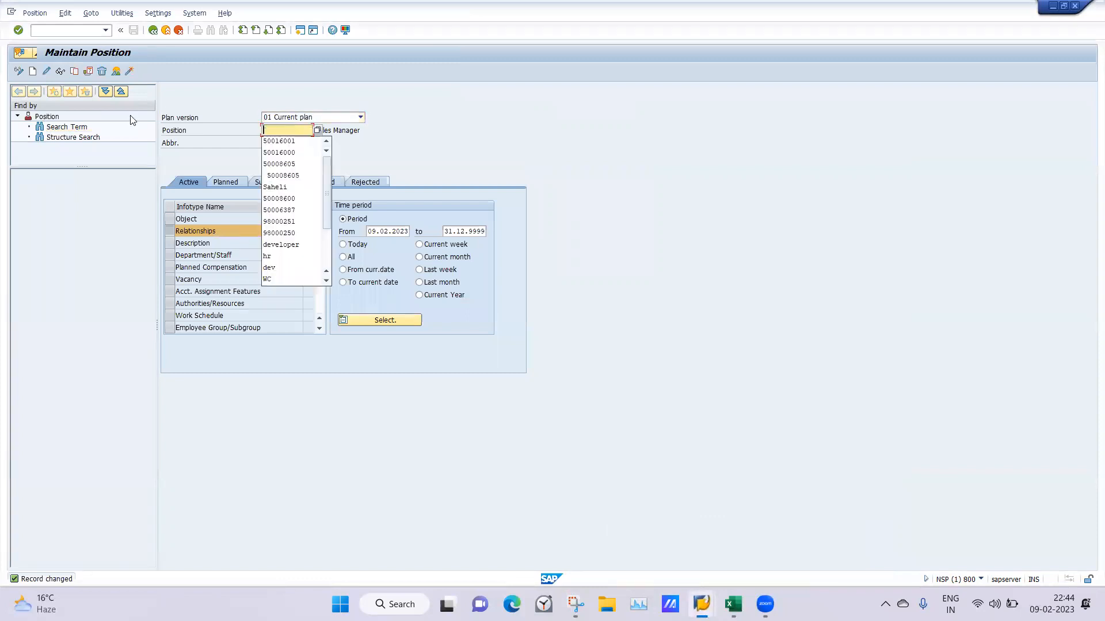
{"action": "left_click", "coordinate": [187, 156]}
{"action": "key", "text": "Return"}
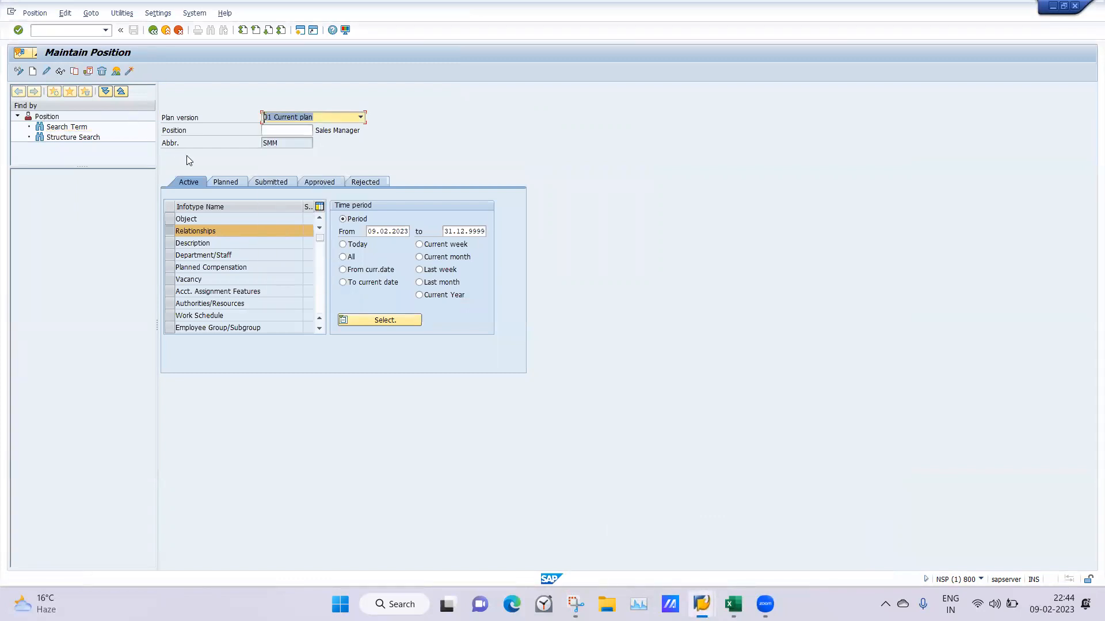
{"action": "left_click", "coordinate": [170, 217]}
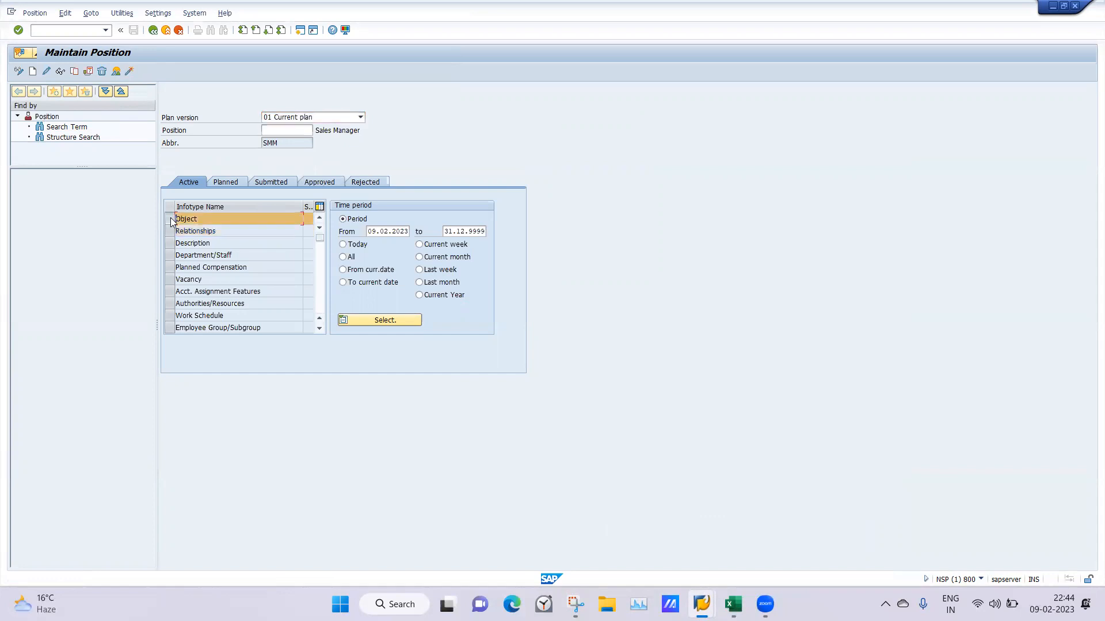
{"action": "left_click", "coordinate": [32, 72]}
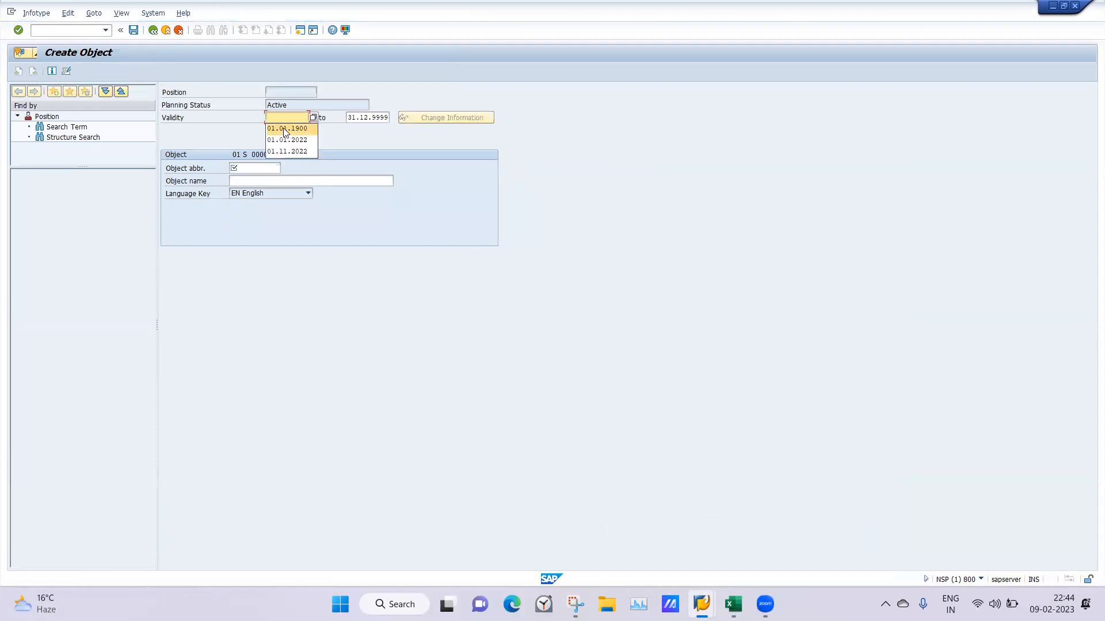
Create a position valid from 01.01.1900 with abbreviation SFIM and name SFIManager, and save it
{"action": "left_click", "coordinate": [283, 129]}
{"action": "left_click", "coordinate": [248, 169]}
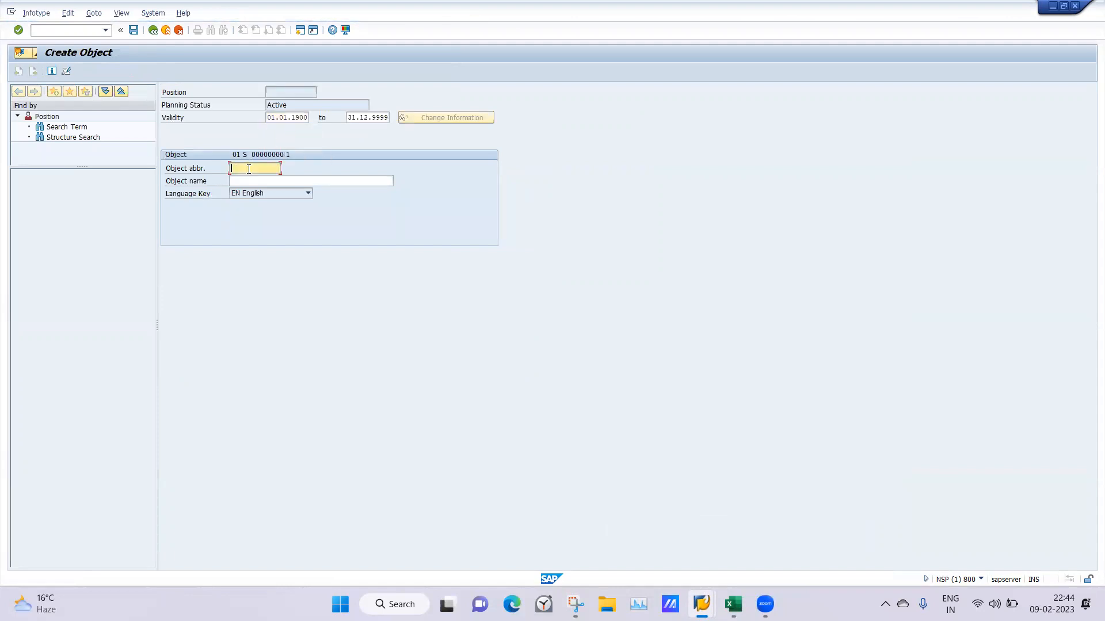
{"action": "type", "text": "S"}
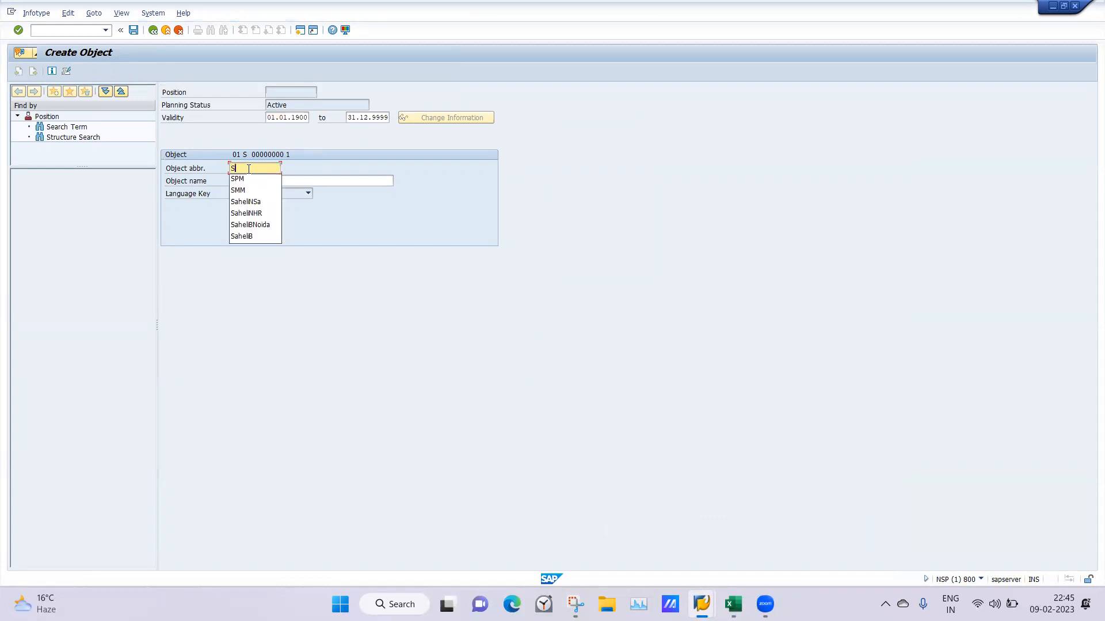
{"action": "type", "text": "FIM"}
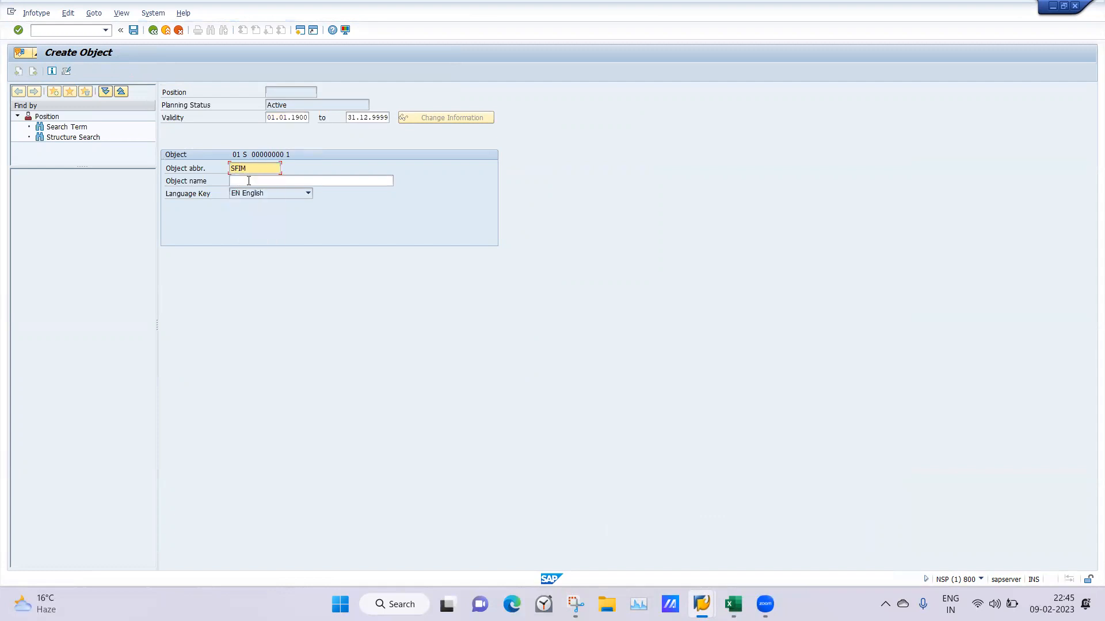
{"action": "left_click", "coordinate": [249, 181]}
{"action": "type", "text": "SFIManager"}
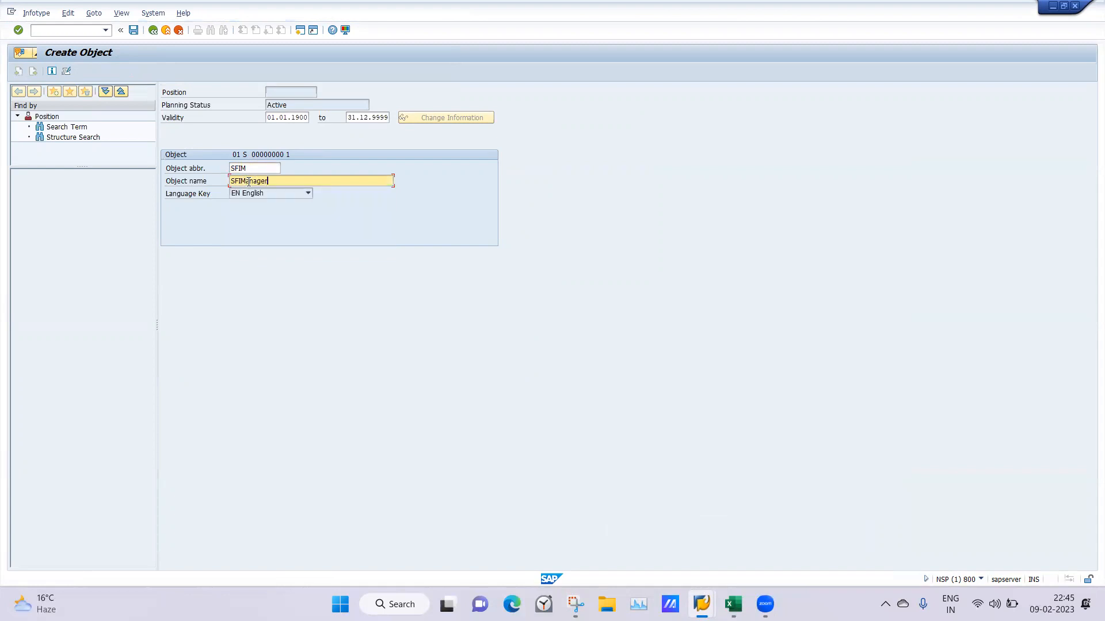
{"action": "key", "text": "Return"}
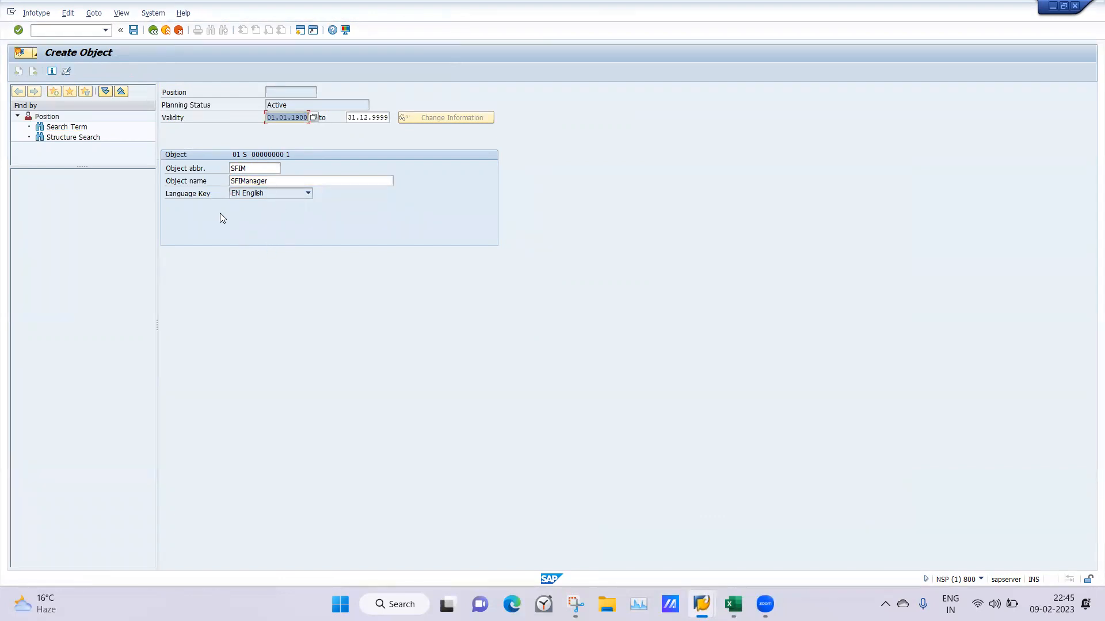
{"action": "left_click", "coordinate": [133, 30]}
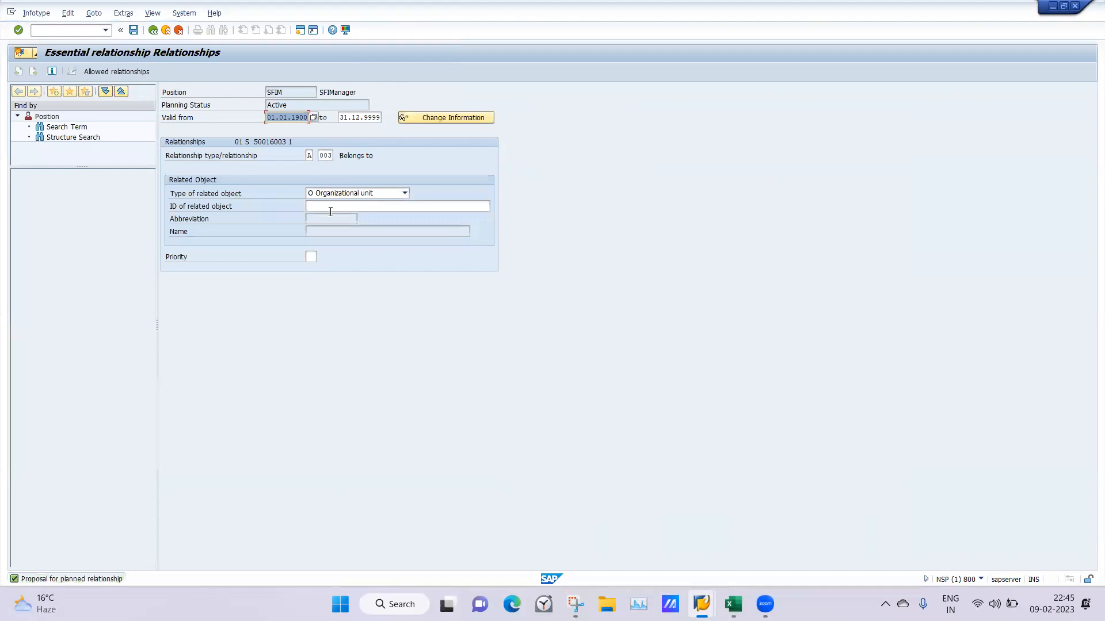
Assign the SFIManager position to the organizational unit Saheli Rohini FI, searching by Saheli, and save the relationship
{"action": "left_click", "coordinate": [322, 204]}
{"action": "type", "text": "Saheli"}
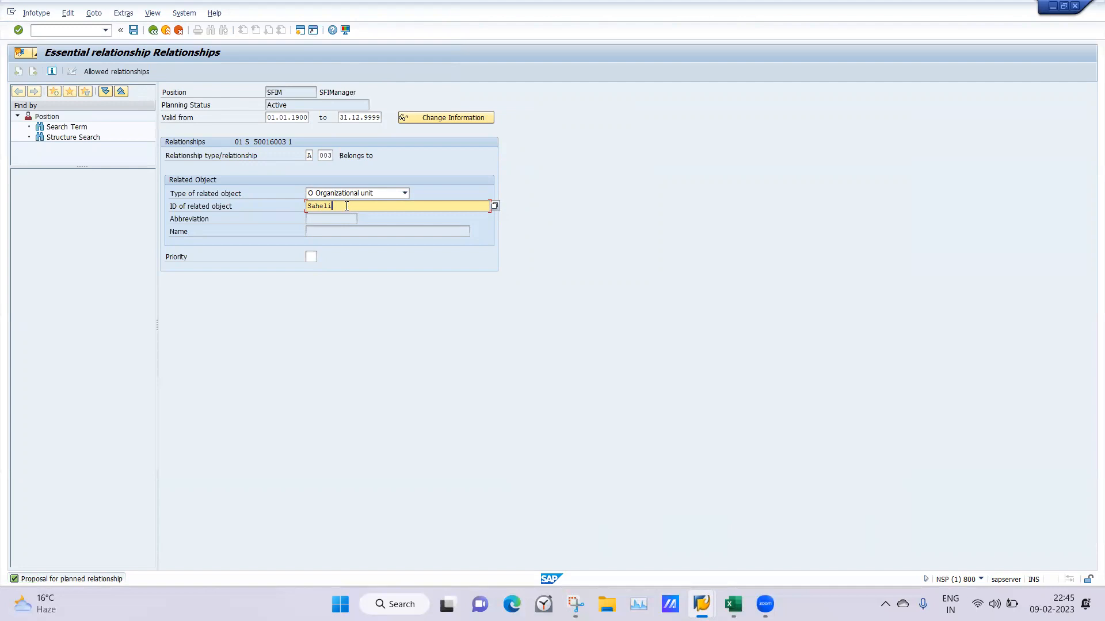
{"action": "key", "text": "Return"}
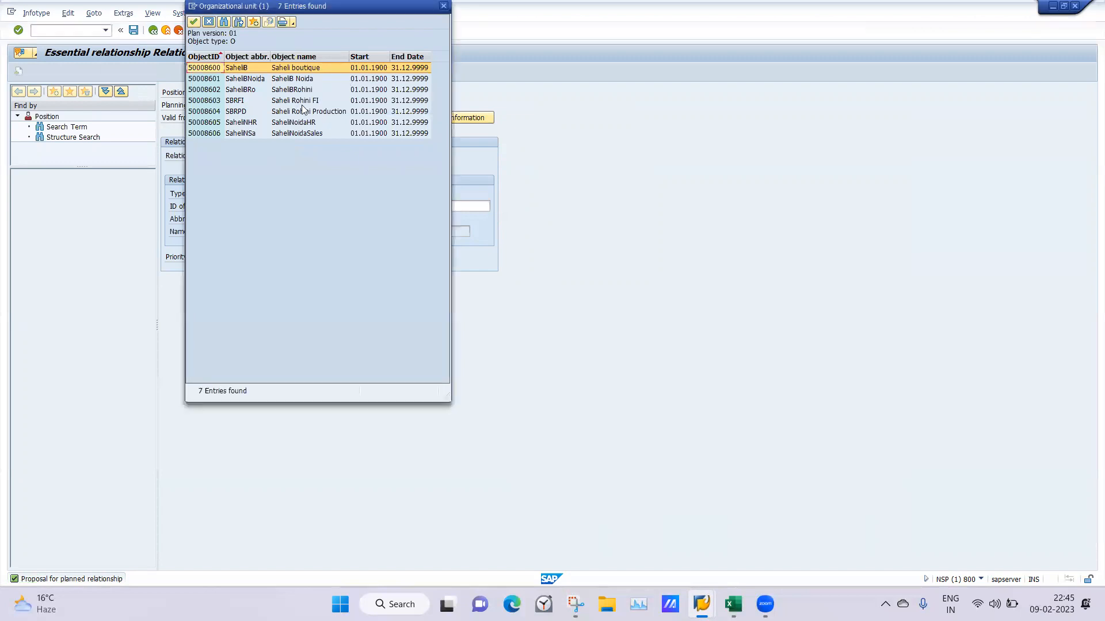
{"action": "left_click", "coordinate": [294, 101]}
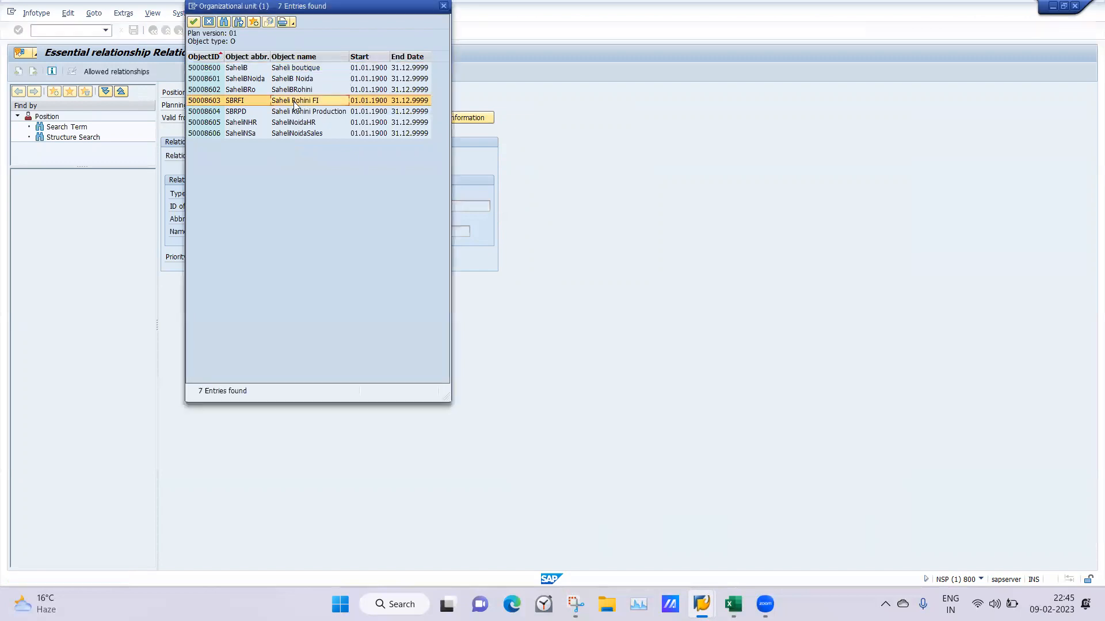
{"action": "double_click", "coordinate": [294, 101]}
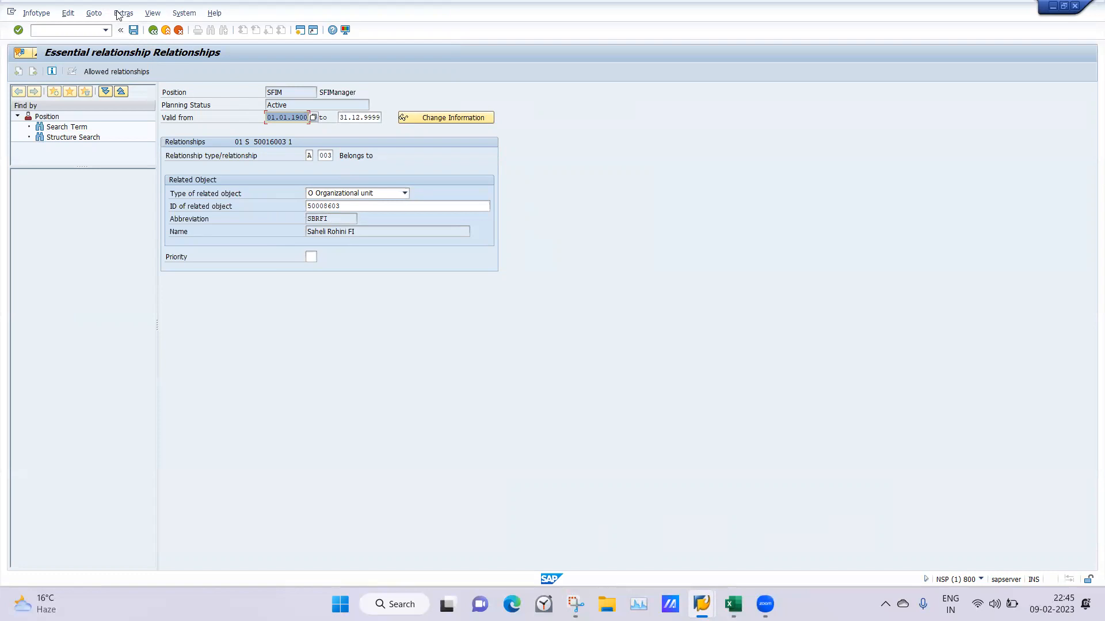
{"action": "left_click", "coordinate": [134, 30]}
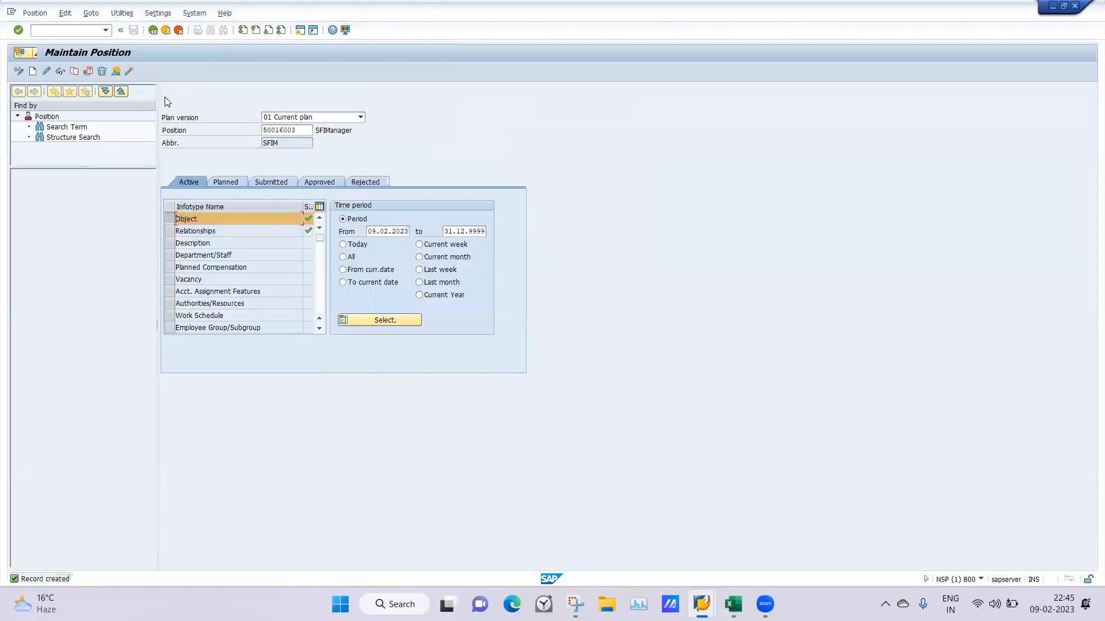
Clear the SFIManager position ID from the Maintain Position screen
{"action": "double_click", "coordinate": [306, 133]}
{"action": "key", "text": "Delete"}
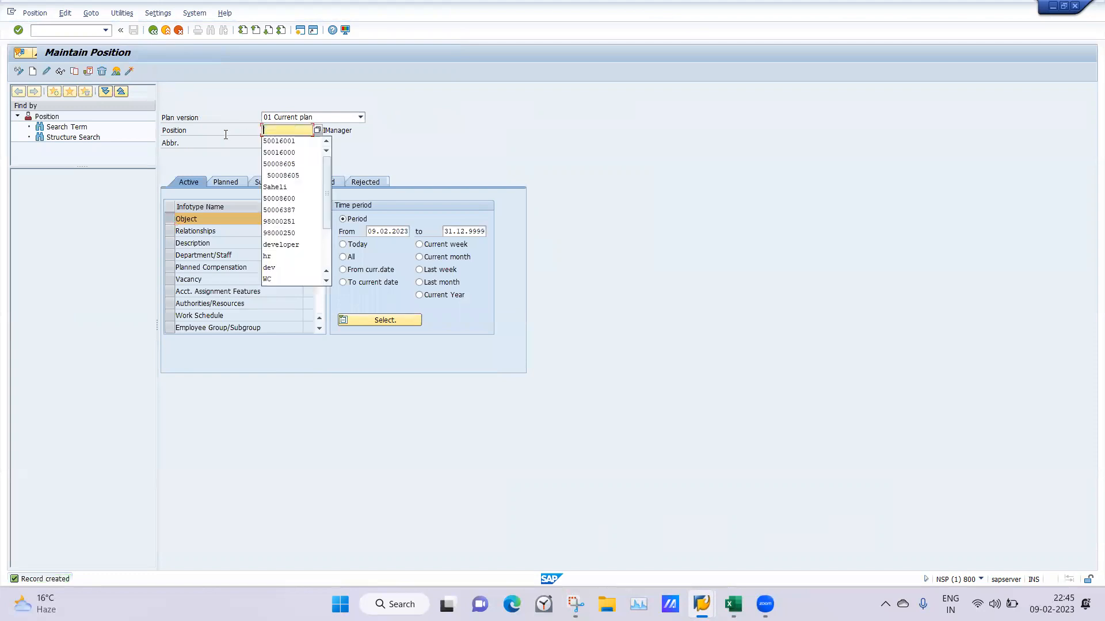
{"action": "left_click", "coordinate": [202, 134]}
{"action": "left_click", "coordinate": [295, 133]}
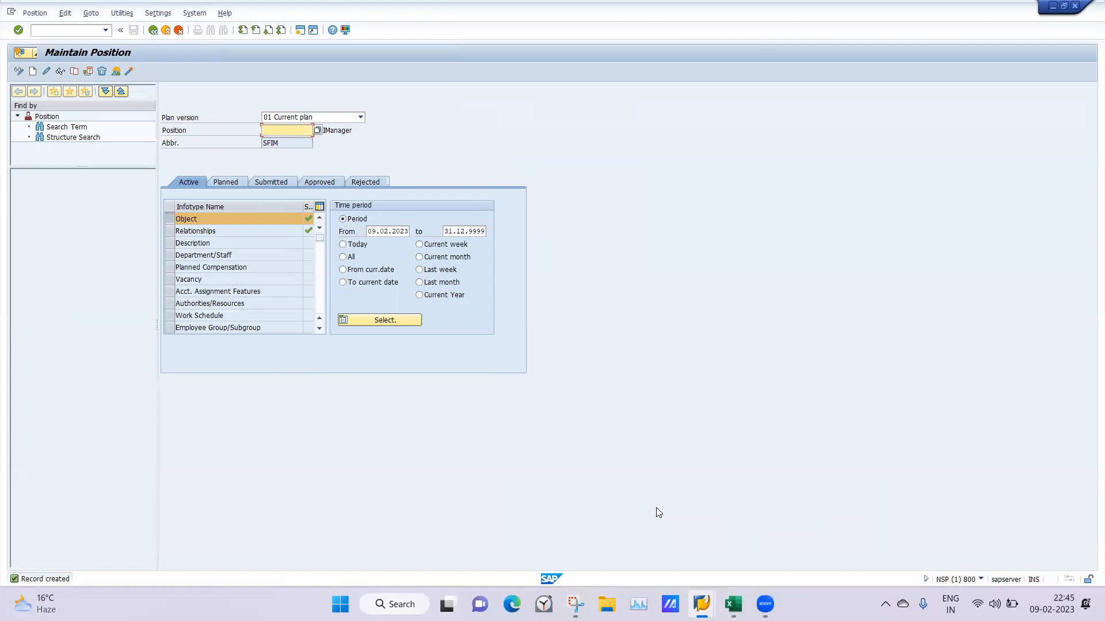
{"action": "left_click", "coordinate": [731, 603]}
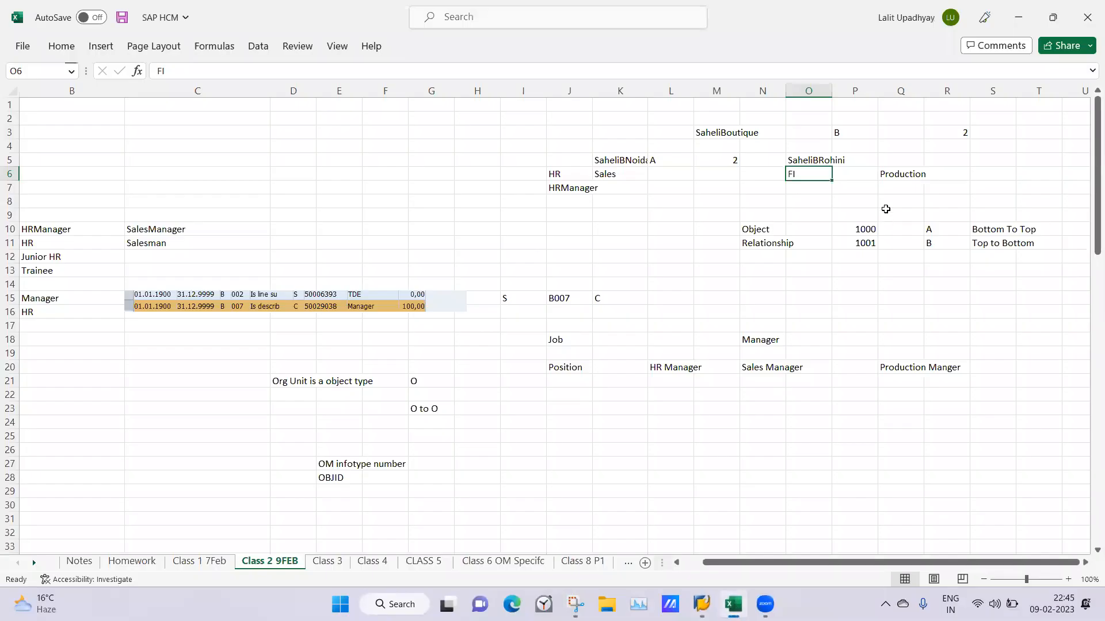
{"action": "left_click", "coordinate": [890, 179]}
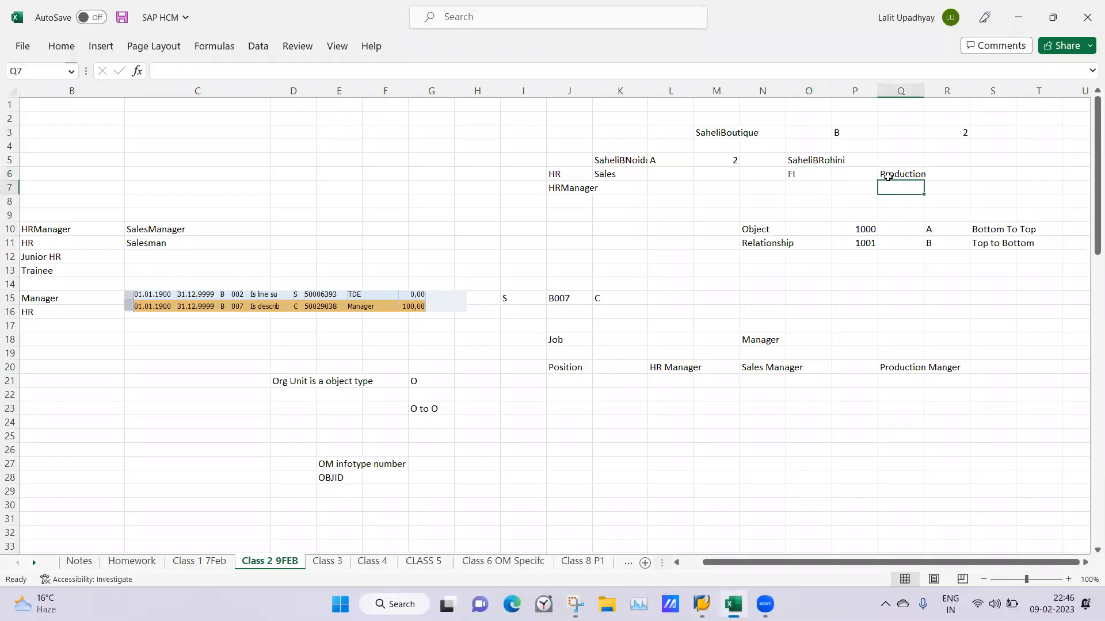
{"action": "left_click", "coordinate": [701, 604]}
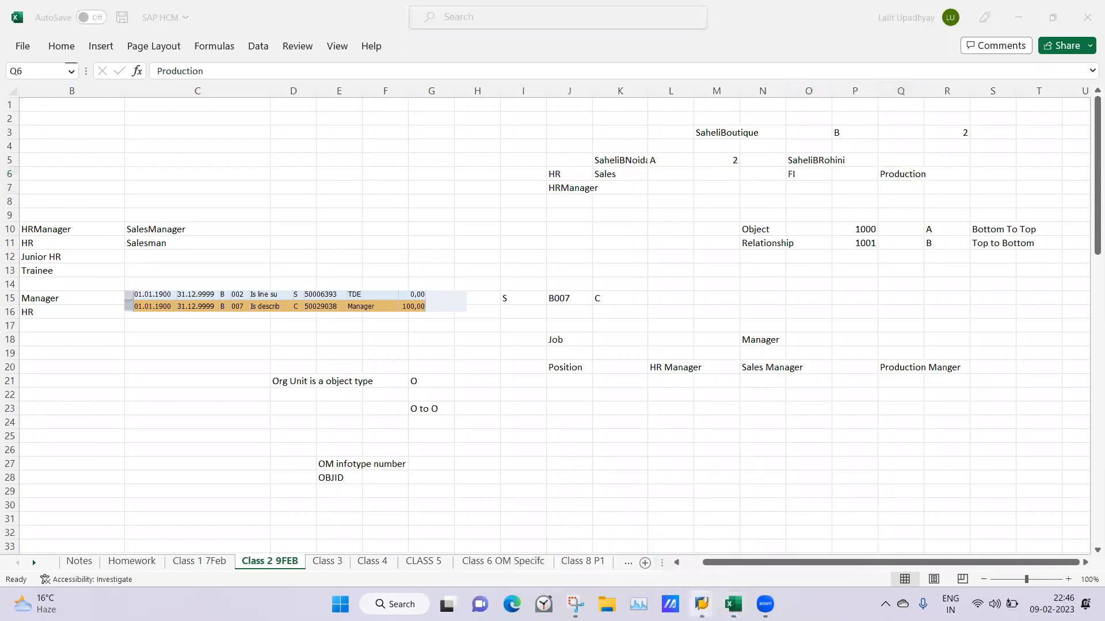
{"action": "left_click", "coordinate": [670, 548]}
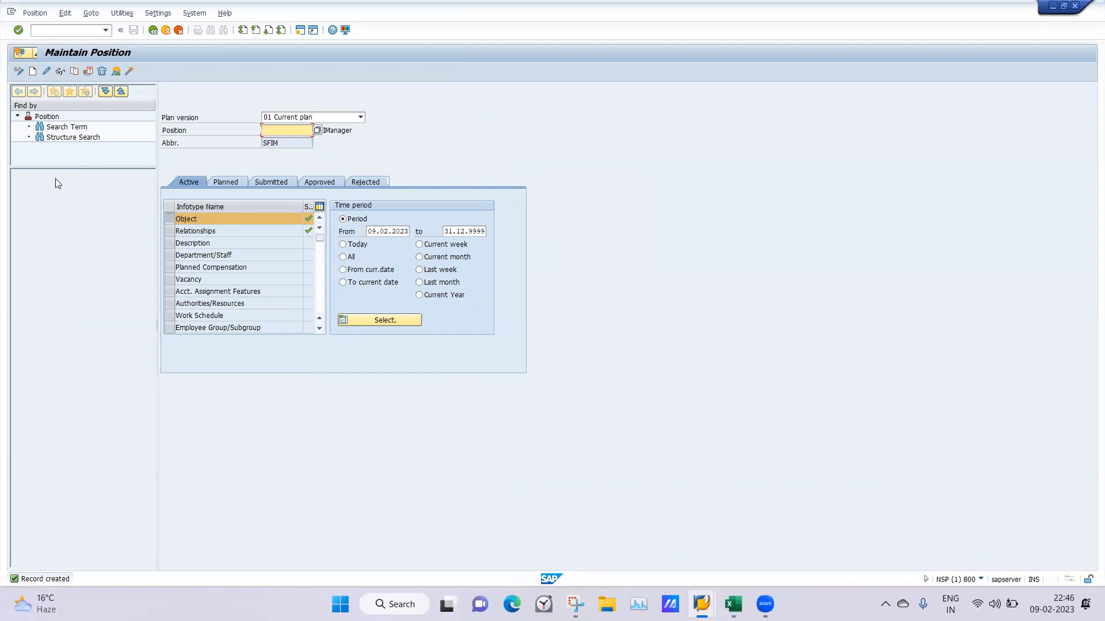
Open a new Object infotype record for a position and set its abbreviation to PMM
{"action": "left_click", "coordinate": [32, 73]}
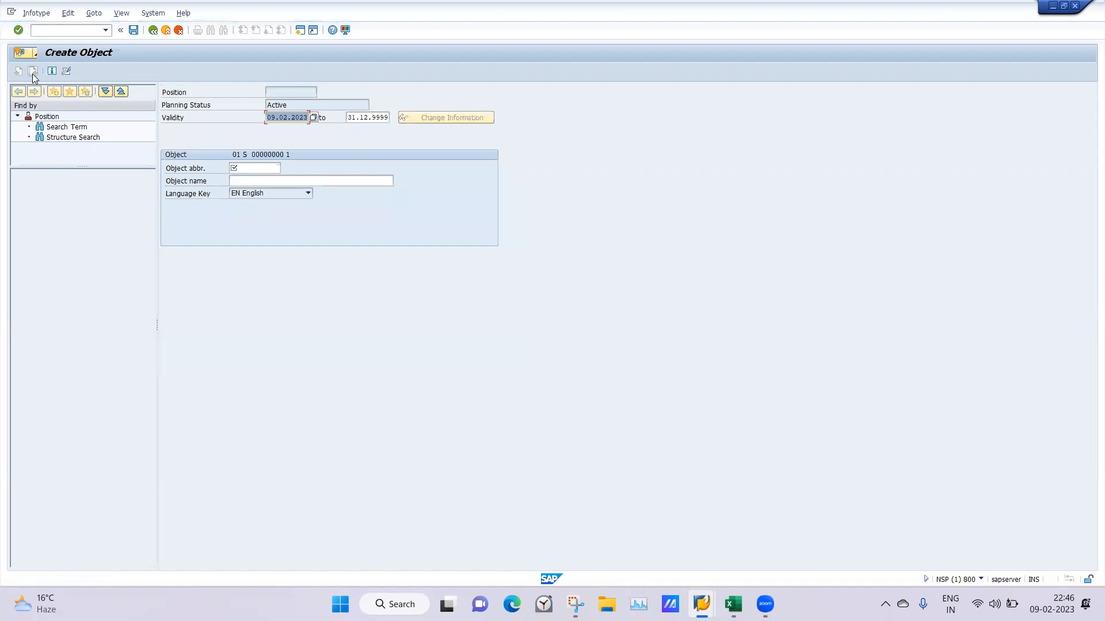
{"action": "left_click", "coordinate": [262, 167]}
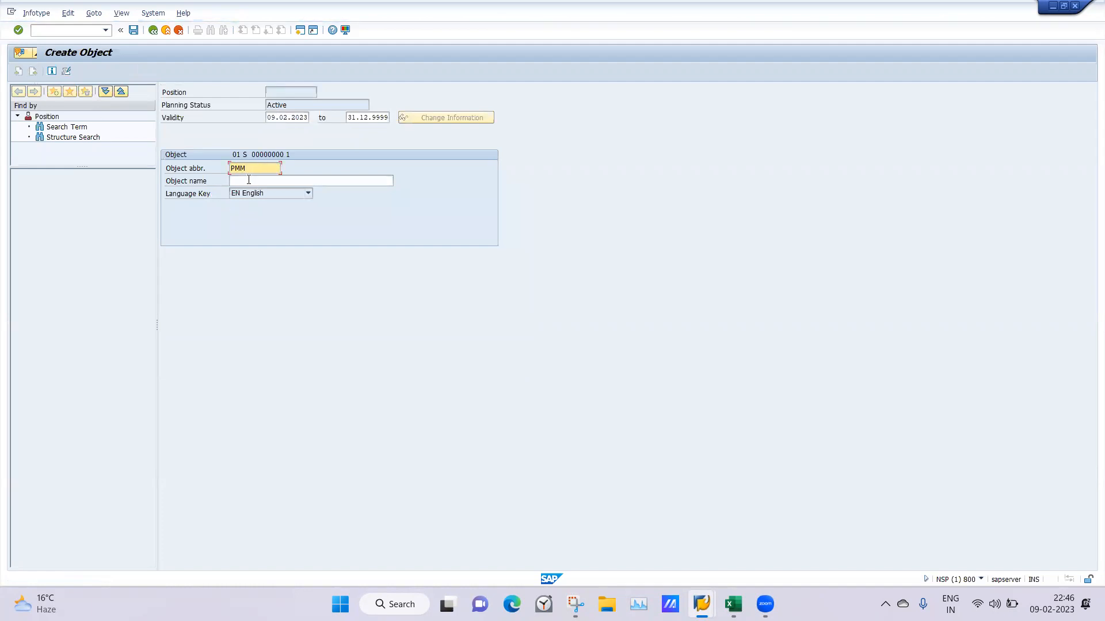
{"action": "left_click", "coordinate": [249, 181]}
{"action": "type", "text": "Sahel"}
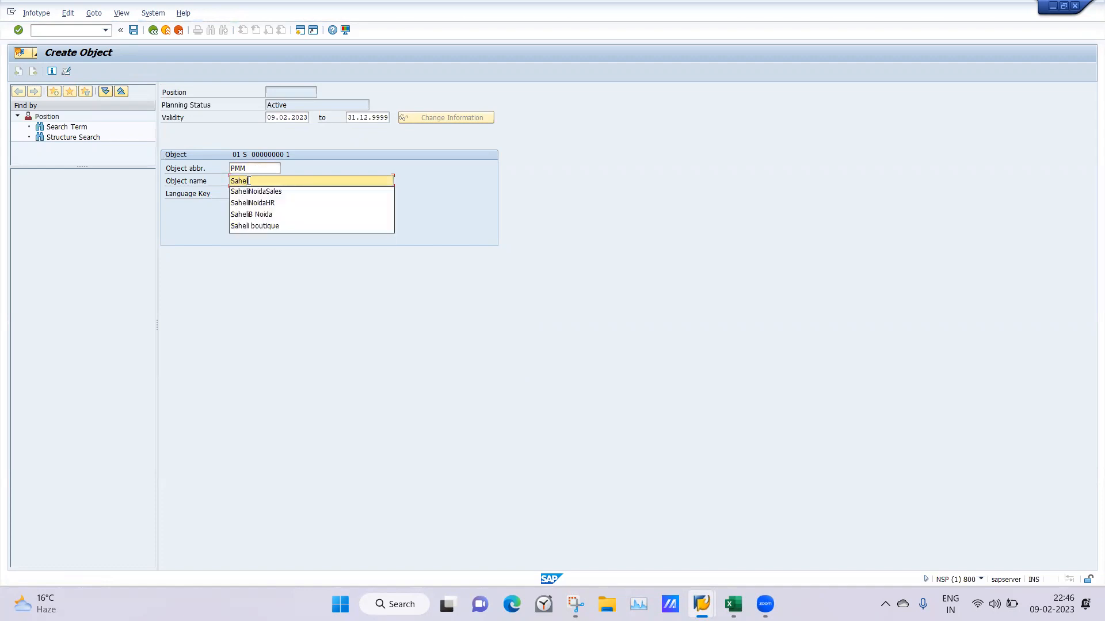
{"action": "key", "text": "BackSpace"}
{"action": "key", "text": "BackSpace"}
{"action": "key", "text": "BackSpace"}
{"action": "key", "text": "BackSpace"}
{"action": "key", "text": "BackSpace"}
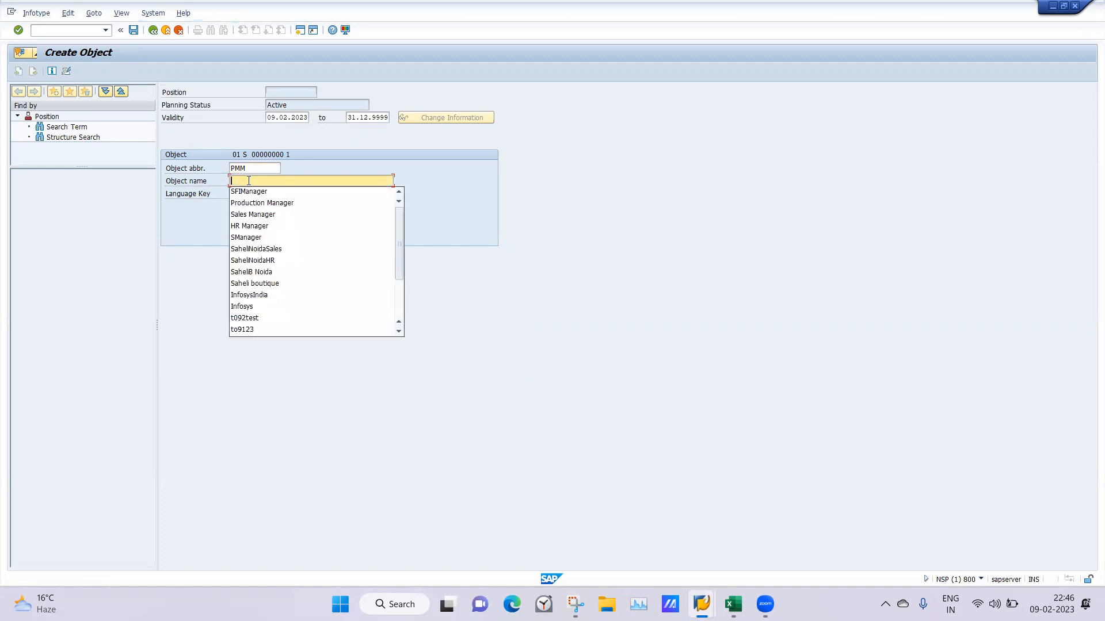
Name the PMM position Production Manager, make it valid from 01.01.1900, and save it
{"action": "type", "text": "Production Mang"}
{"action": "key", "text": "BackSpace"}
{"action": "key", "text": "BackSpace"}
{"action": "type", "text": "ager"}
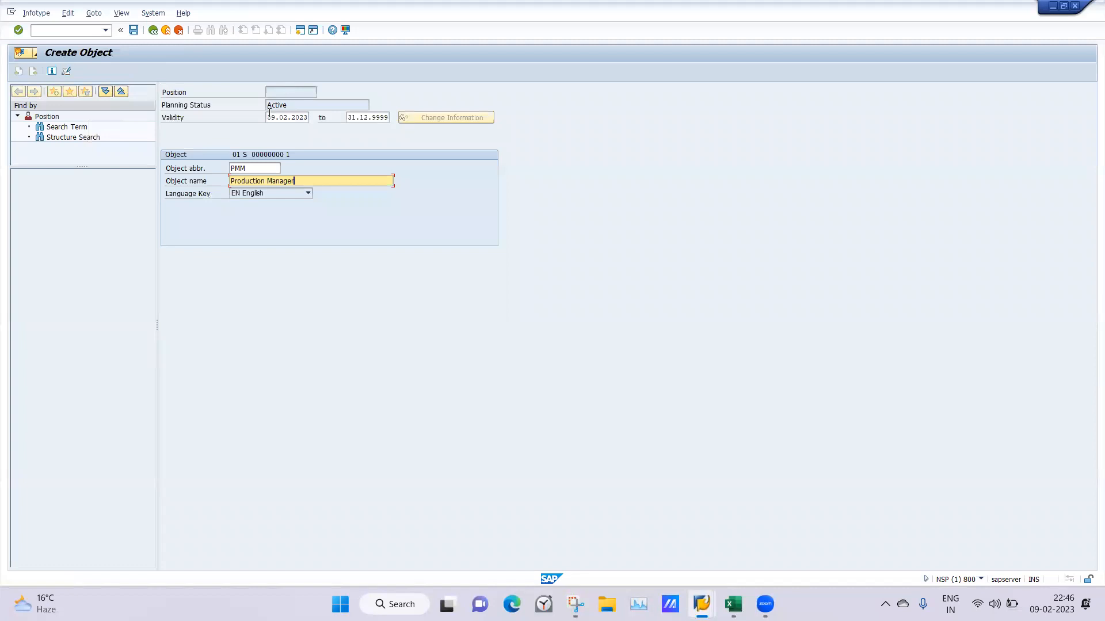
{"action": "left_click_drag", "start_coordinate": [268, 117], "coordinate": [361, 121]}
{"action": "key", "text": "BackSpace"}
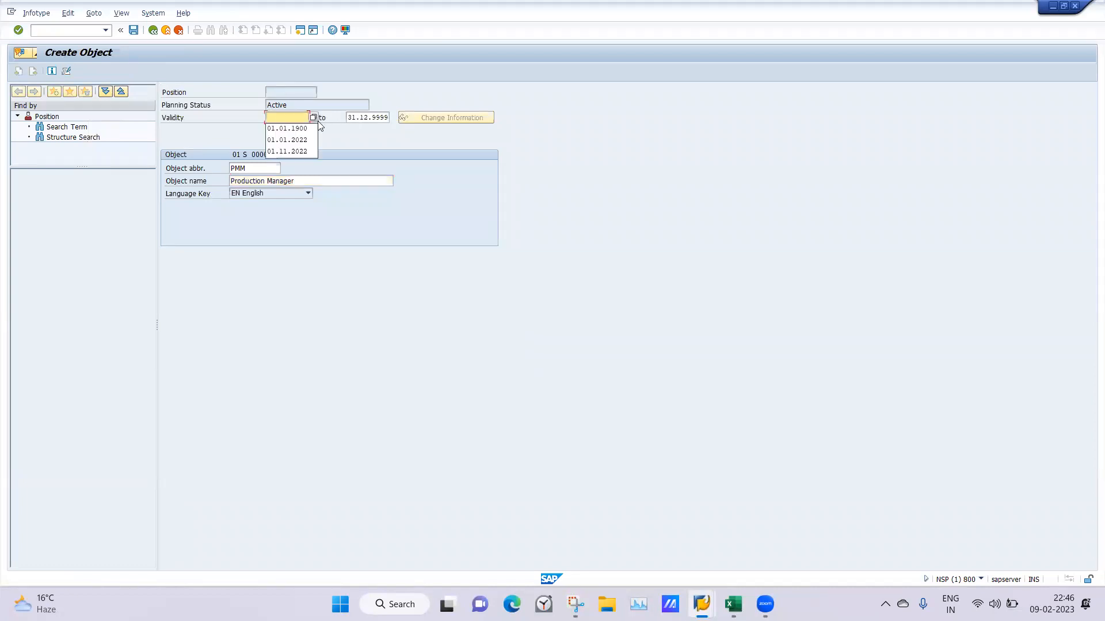
{"action": "left_click", "coordinate": [292, 125]}
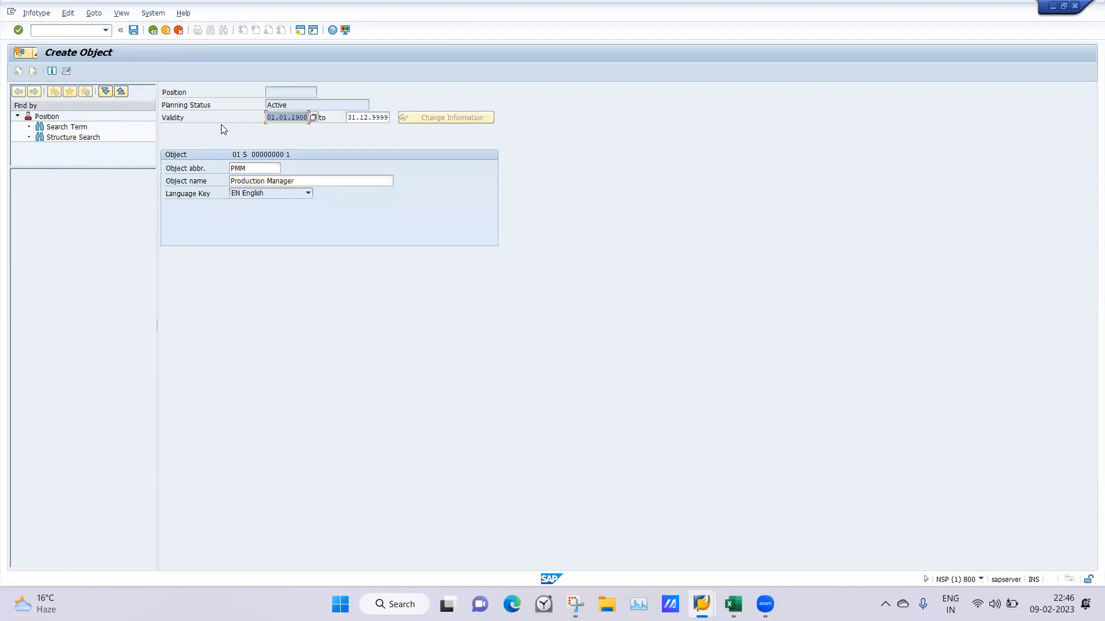
{"action": "left_click", "coordinate": [133, 30]}
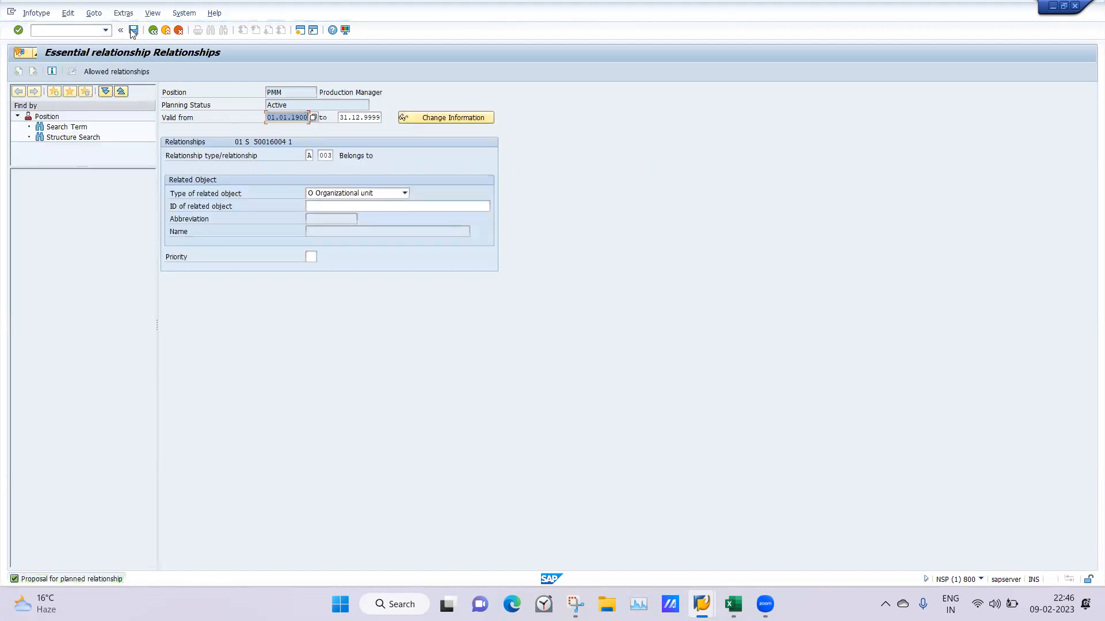
Assign the Production Manager position to the organizational unit Saheli Rohini Production, searching by Saheli, and save the relationship
{"action": "left_click", "coordinate": [328, 209]}
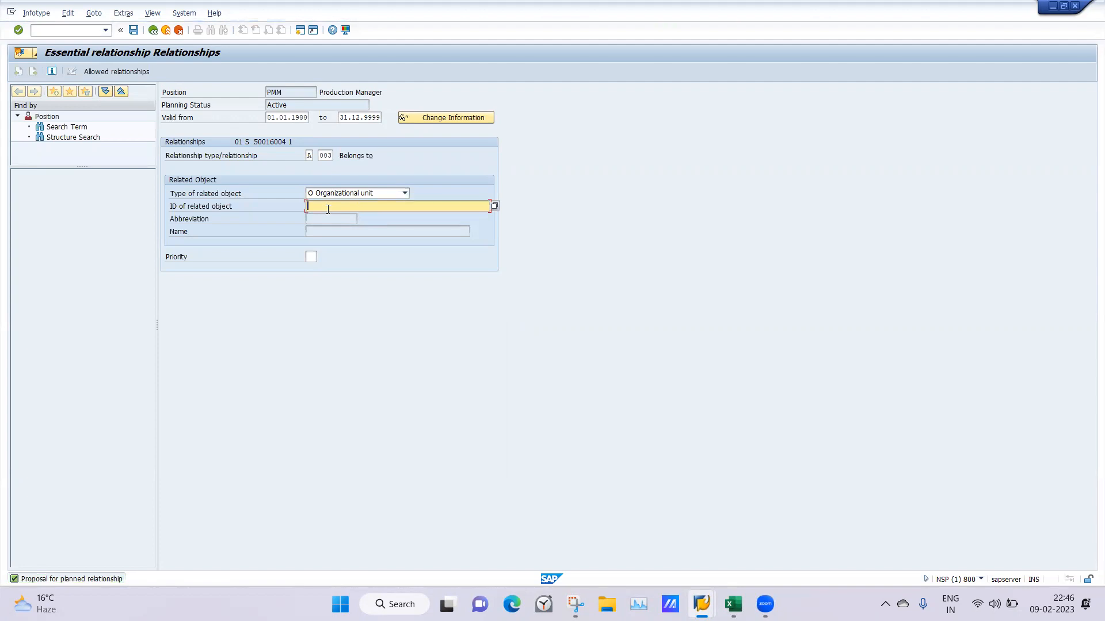
{"action": "type", "text": "Saheli"}
{"action": "key", "text": "Return"}
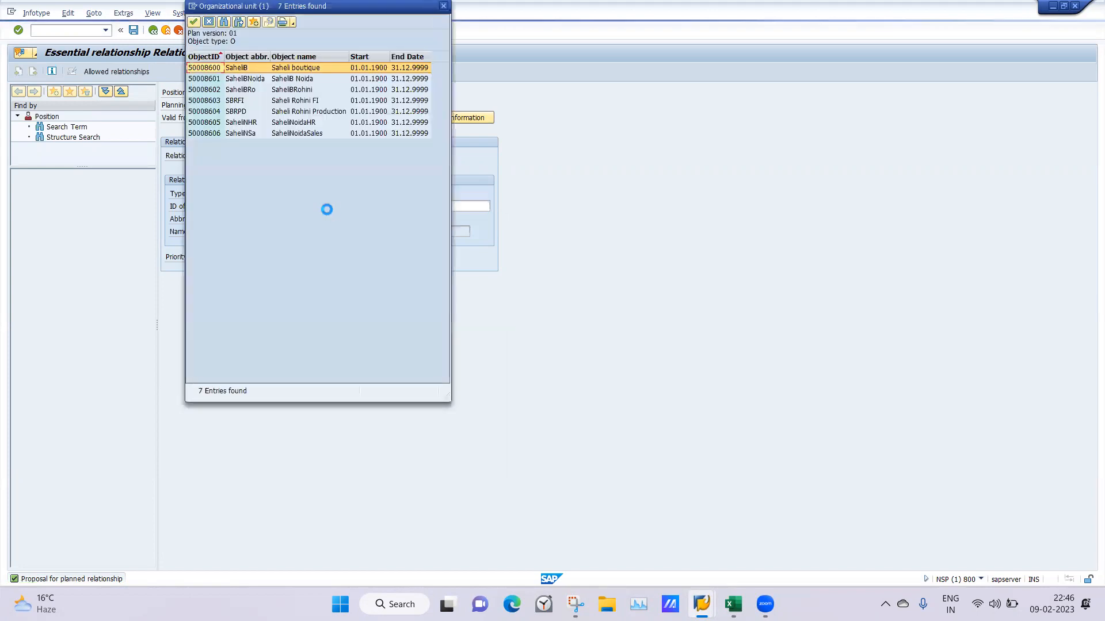
{"action": "double_click", "coordinate": [298, 109]}
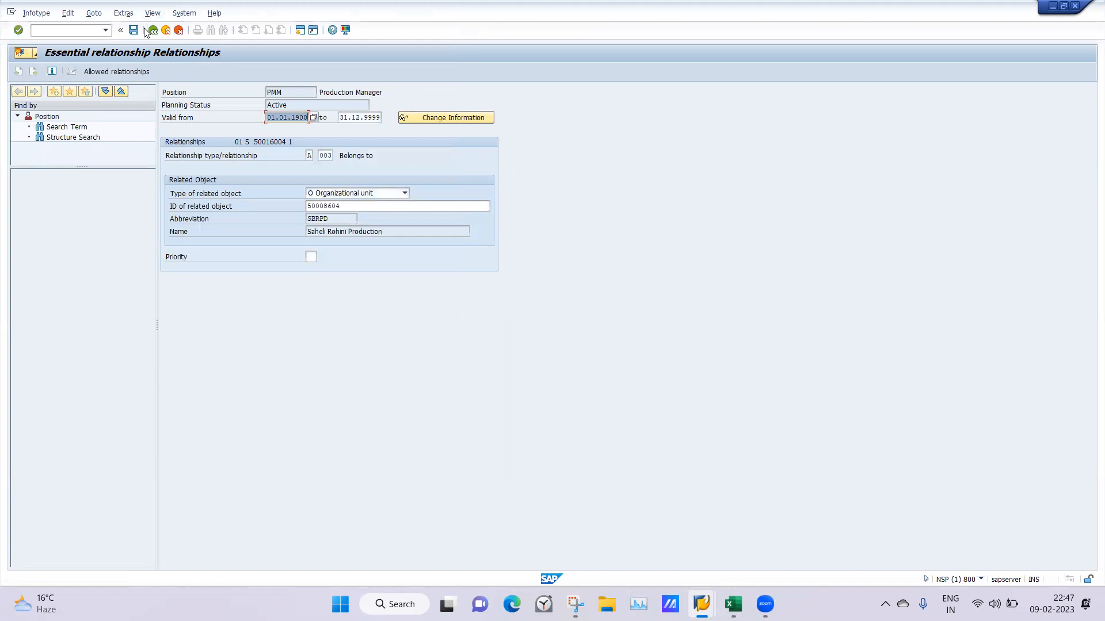
{"action": "left_click", "coordinate": [134, 31]}
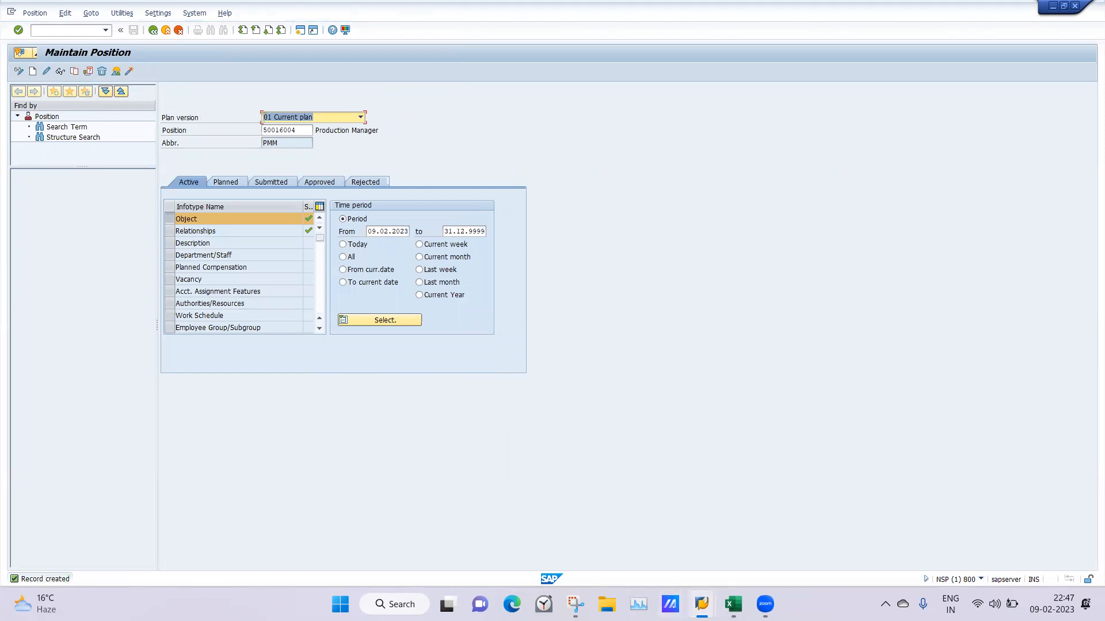
Refresh the Staff Assignments display in the other SAP session and expand the Saheli Rohini FI and Saheli Rohini Production units
{"action": "mouse_move", "coordinate": [701, 604]}
{"action": "left_click", "coordinate": [797, 530]}
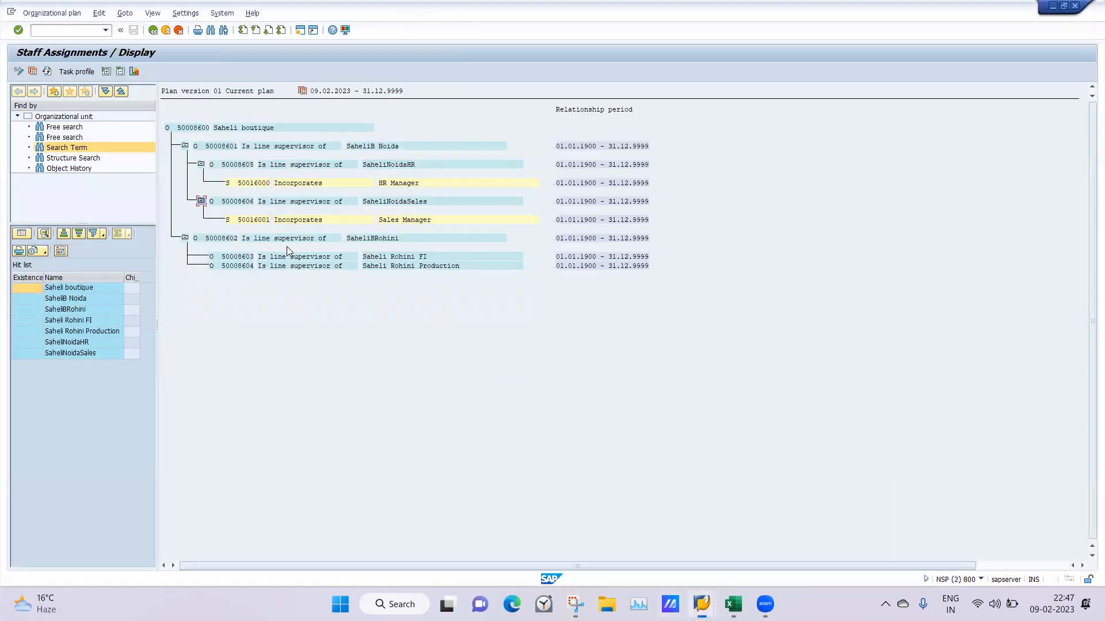
{"action": "left_click", "coordinate": [47, 71]}
{"action": "left_click", "coordinate": [201, 257]}
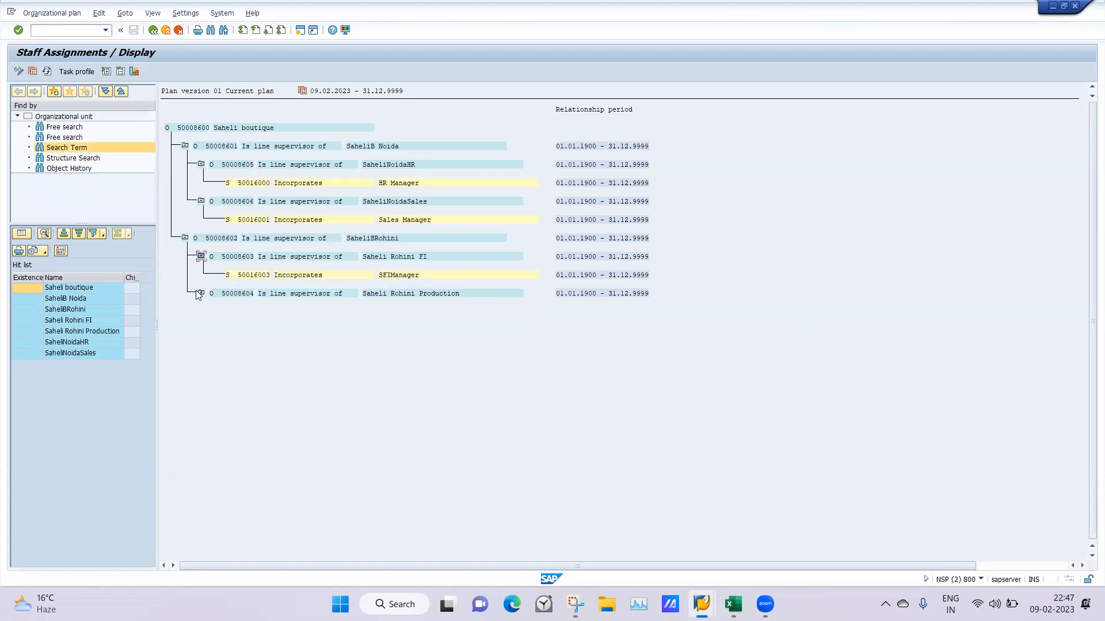
{"action": "left_click", "coordinate": [201, 295]}
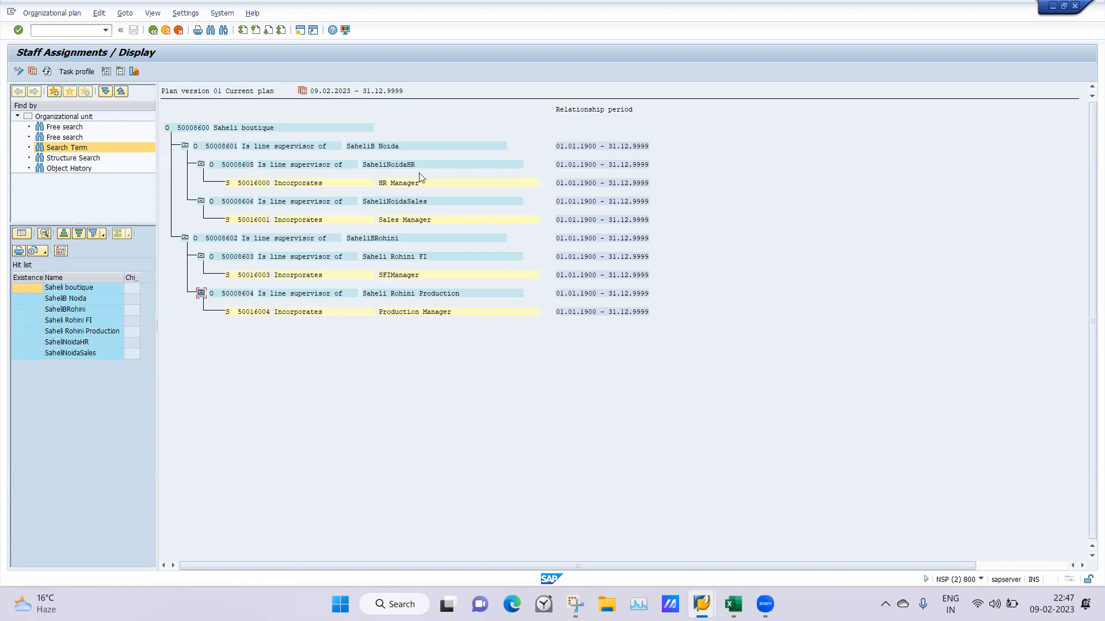
View the whole Saheli boutique structure in full-window structural graphics and close the graphic
{"action": "left_click", "coordinate": [404, 185]}
{"action": "left_click", "coordinate": [250, 187]}
{"action": "left_click", "coordinate": [191, 128]}
{"action": "left_click", "coordinate": [134, 70]}
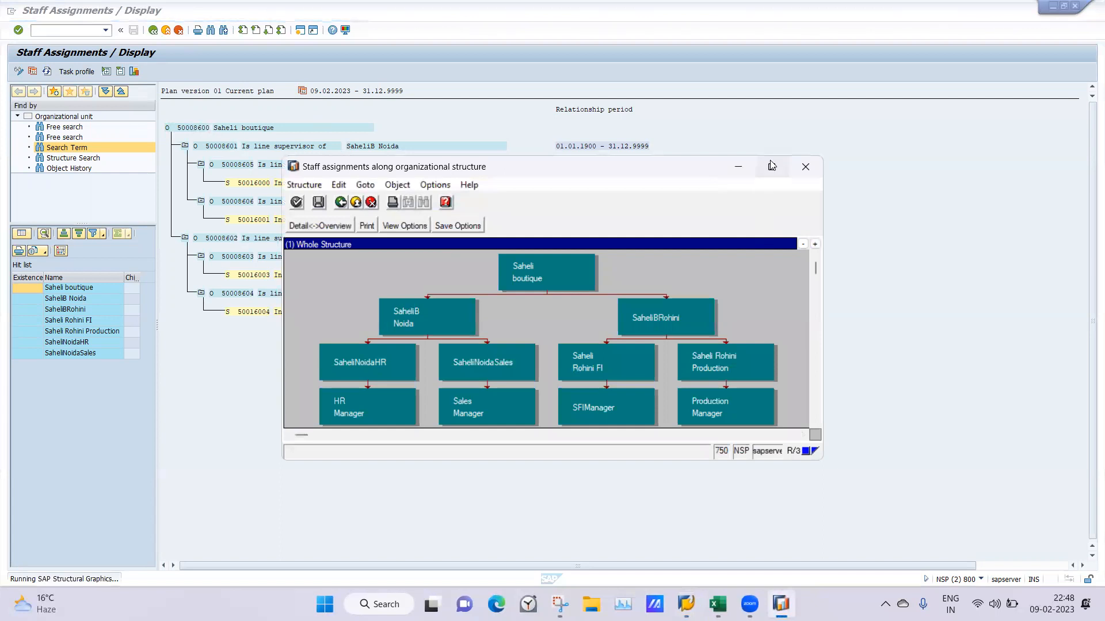
{"action": "left_click", "coordinate": [772, 167]}
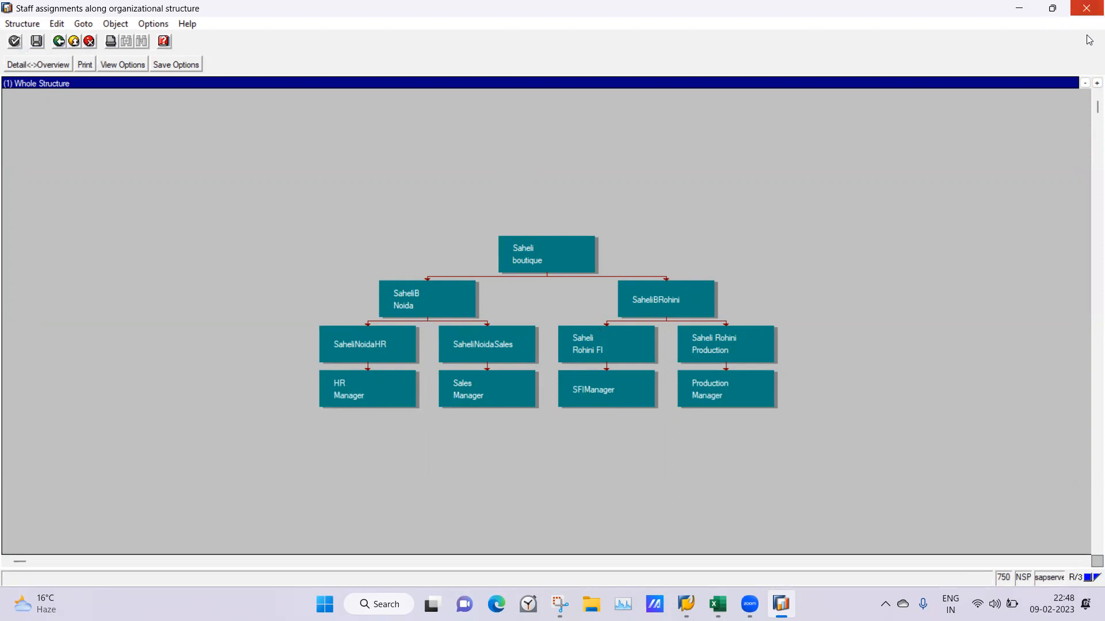
{"action": "left_click", "coordinate": [1086, 8]}
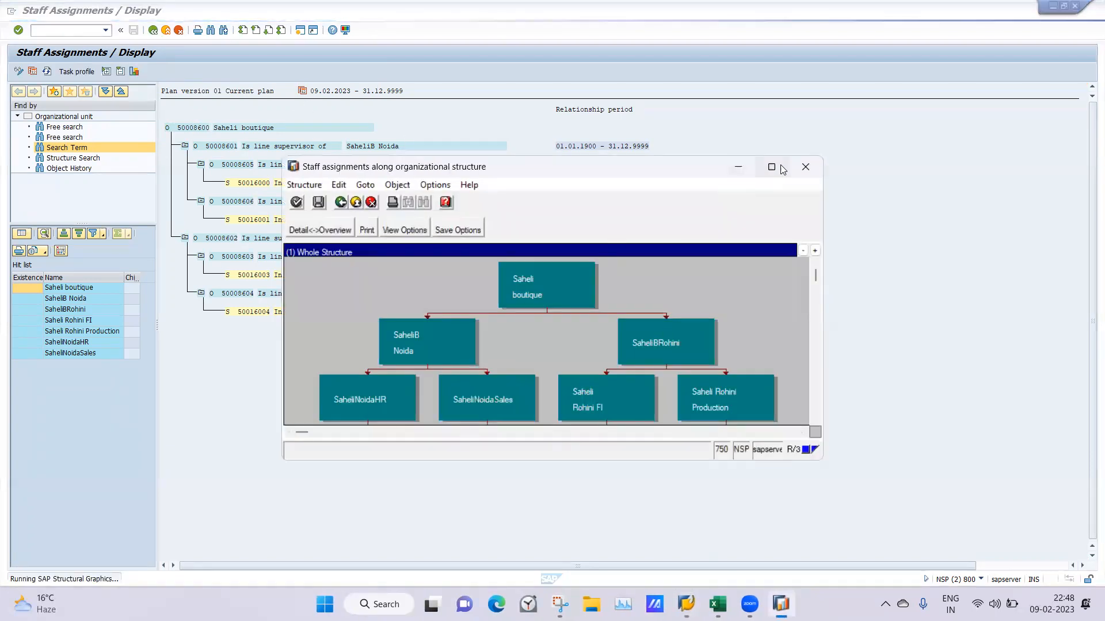
{"action": "left_click", "coordinate": [805, 167]}
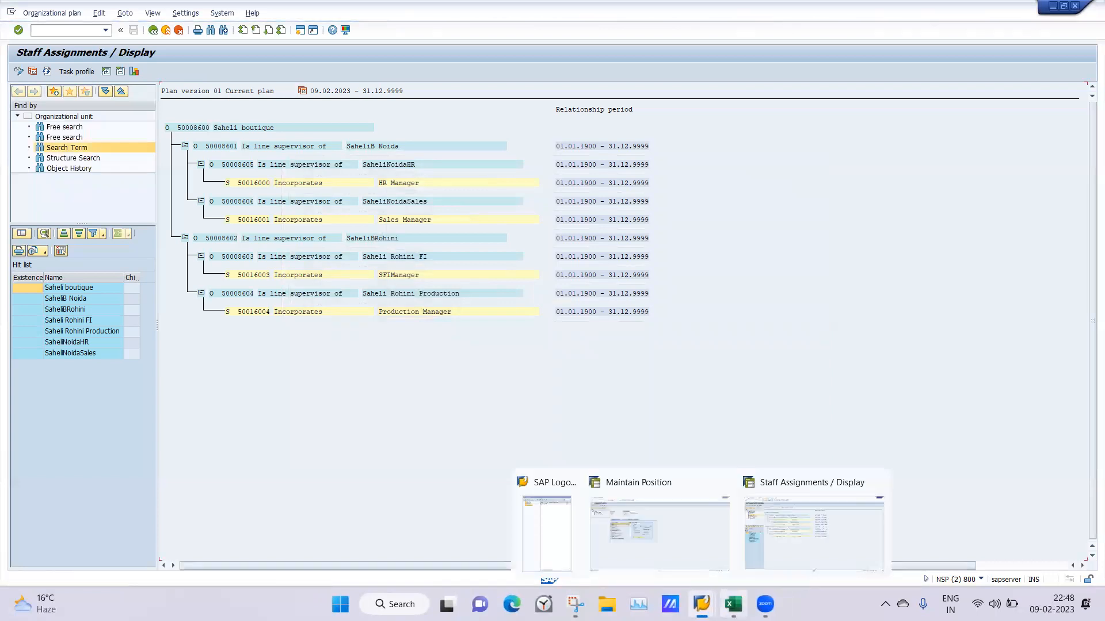
Switch to the Excel notes and review the Class 2 9FEB sheet down to the work center and task catalogue entries
{"action": "left_click", "coordinate": [733, 604]}
{"action": "left_click", "coordinate": [357, 351]}
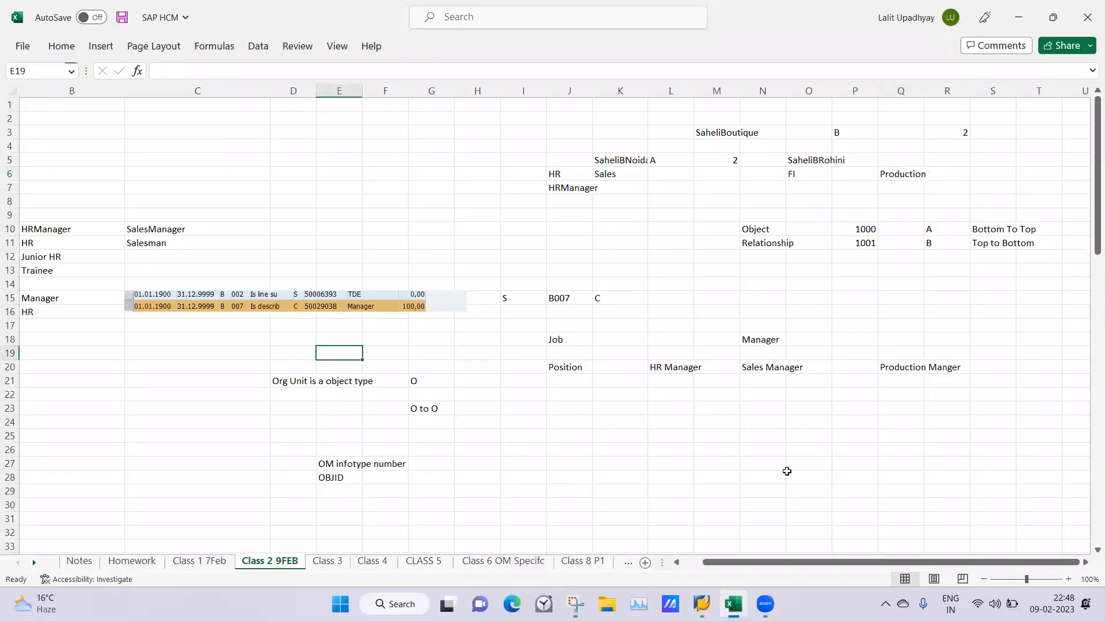
{"action": "left_click_drag", "start_coordinate": [746, 562], "coordinate": [668, 569]}
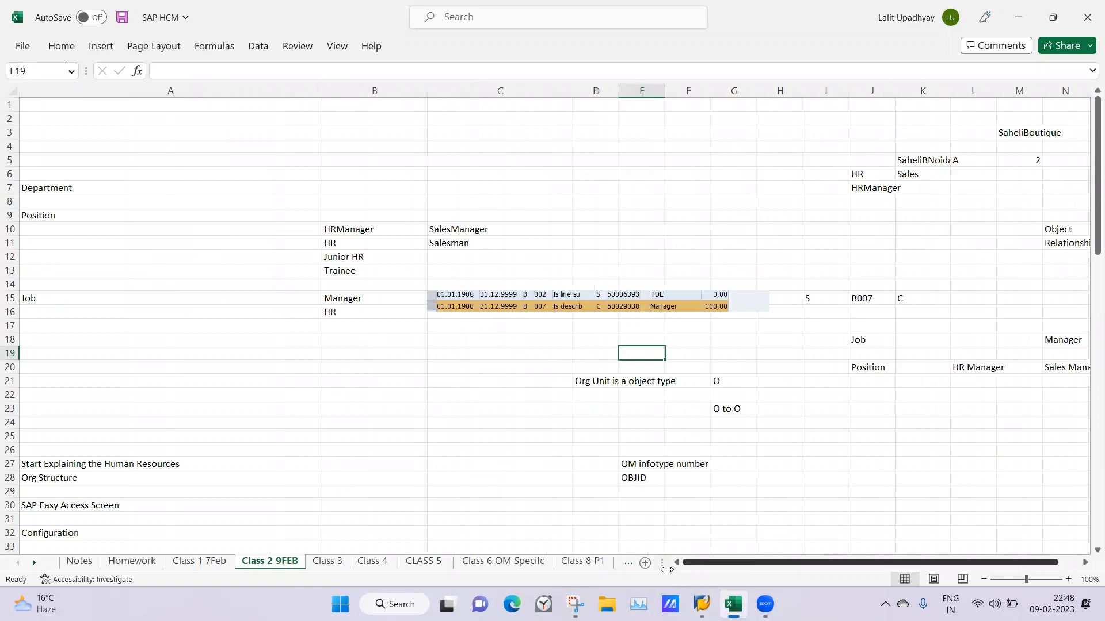
{"action": "left_click", "coordinate": [348, 393]}
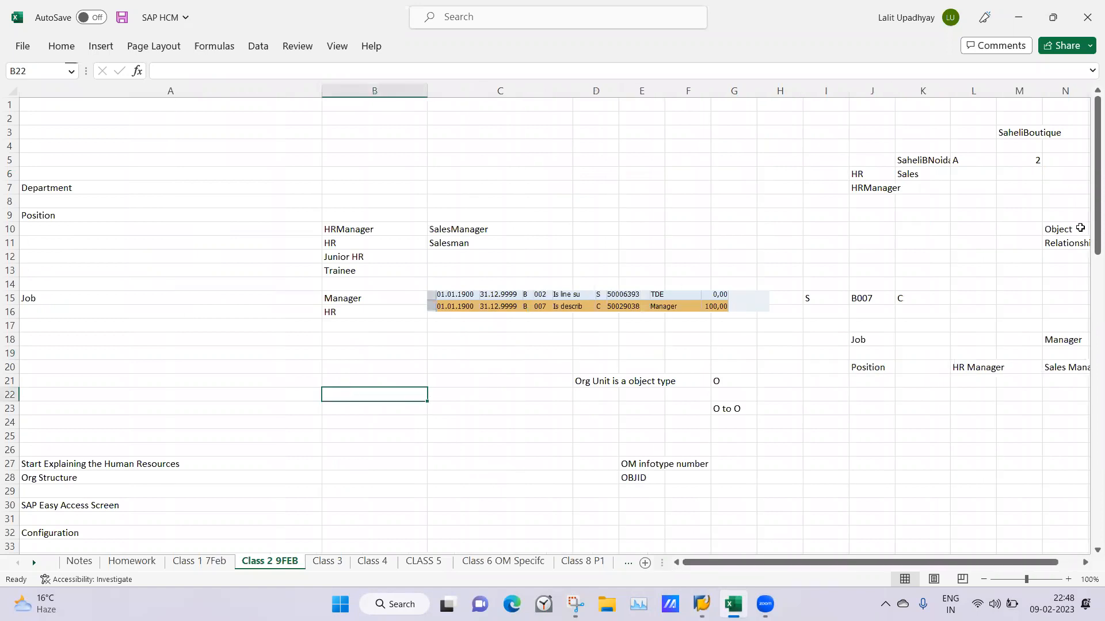
{"action": "left_click_drag", "start_coordinate": [1089, 229], "coordinate": [1089, 465]}
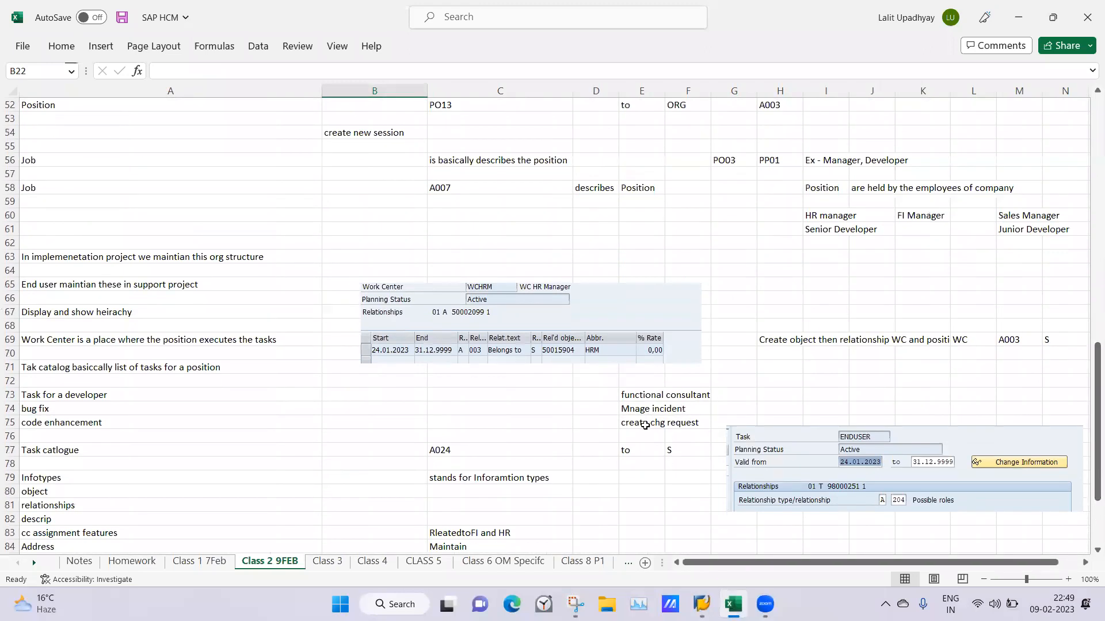
{"action": "left_click", "coordinate": [768, 395]}
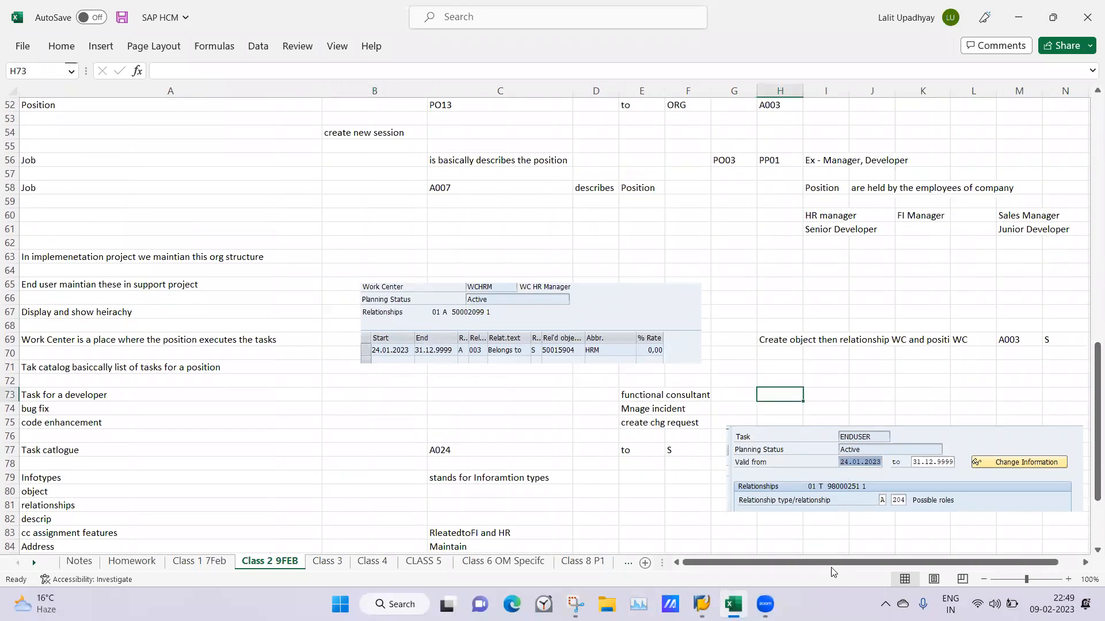
{"action": "left_click_drag", "start_coordinate": [824, 563], "coordinate": [697, 554]}
{"action": "mouse_move", "coordinate": [1087, 401]}
{"action": "left_mouse_down"}
{"action": "mouse_move", "coordinate": [1088, 329]}
{"action": "mouse_move", "coordinate": [1088, 392]}
{"action": "left_mouse_up"}
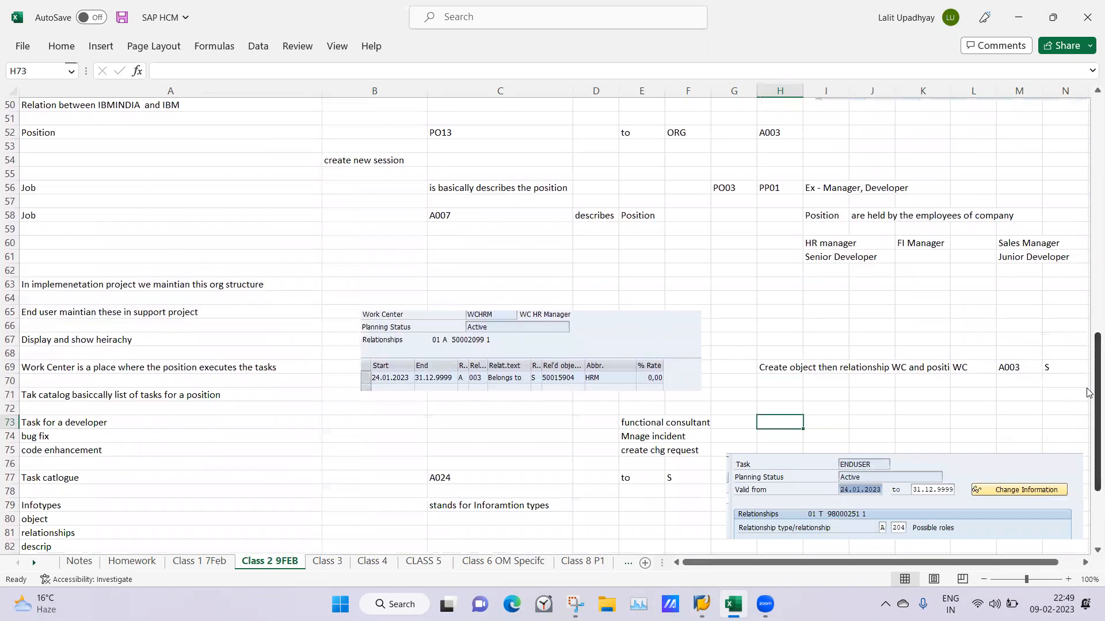
{"action": "mouse_move", "coordinate": [1088, 339]}
{"action": "left_mouse_down"}
{"action": "mouse_move", "coordinate": [1088, 362]}
{"action": "mouse_move", "coordinate": [1087, 345]}
{"action": "left_mouse_up"}
Go through the notes on job and position relationships, org structure maintenance and the Work Center definition
{"action": "left_click", "coordinate": [1088, 286]}
{"action": "left_click_drag", "start_coordinate": [1088, 286], "coordinate": [1088, 412]}
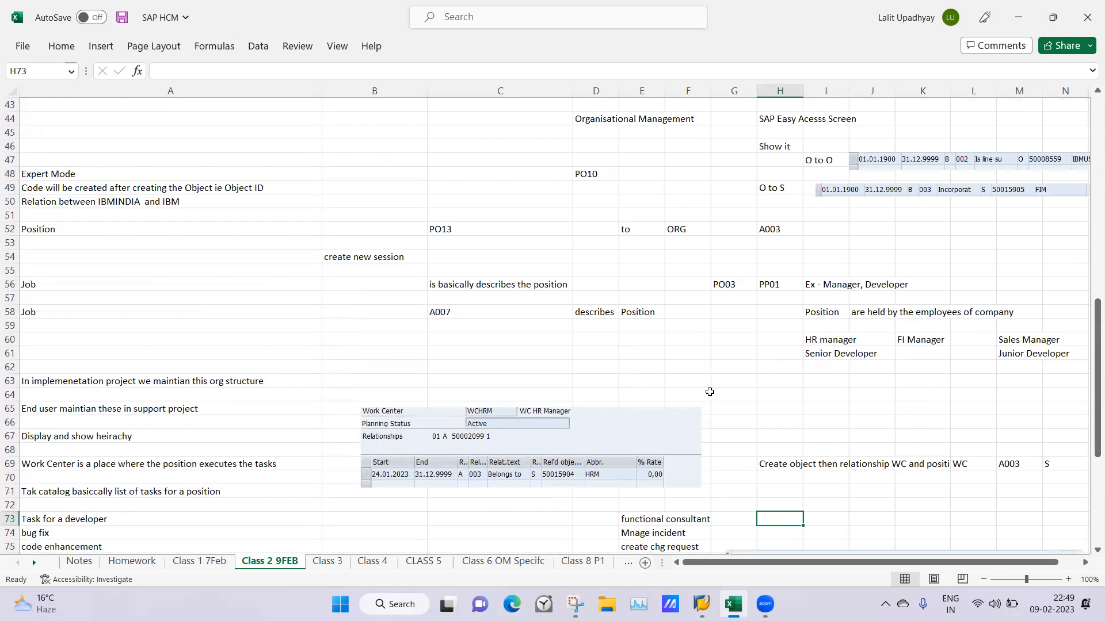
{"action": "left_click", "coordinate": [734, 378]}
{"action": "left_click", "coordinate": [656, 363]}
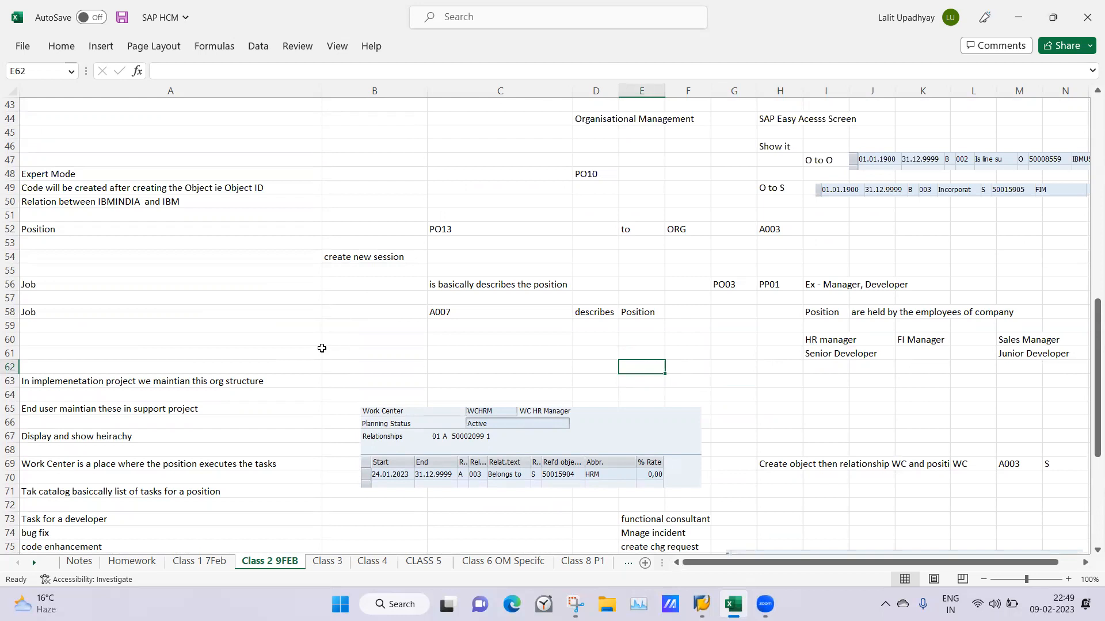
{"action": "left_click", "coordinate": [288, 368]}
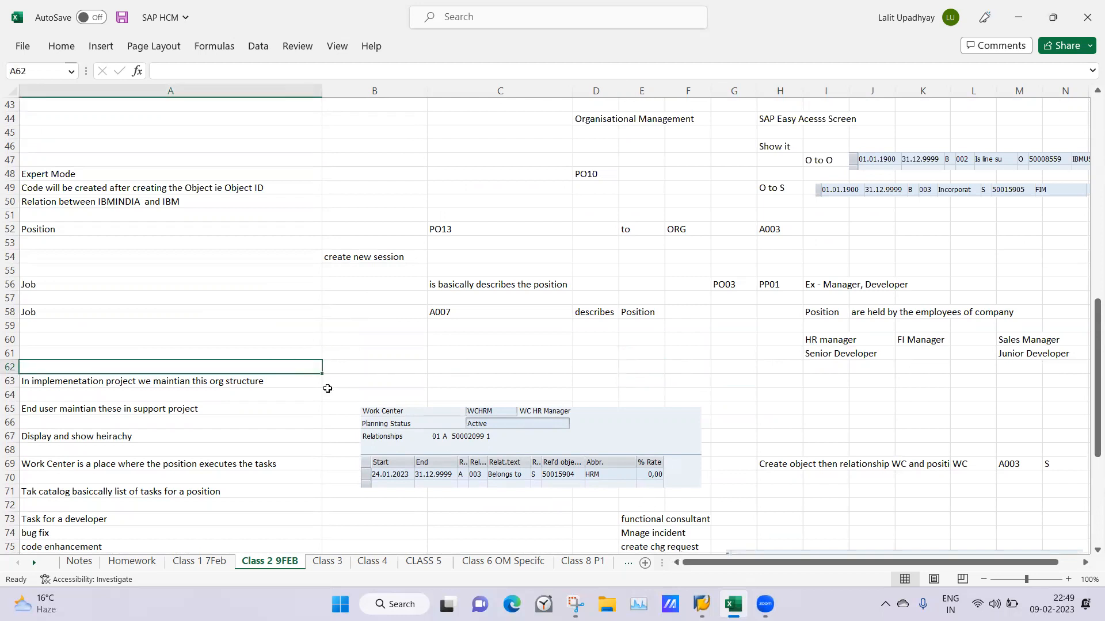
{"action": "left_click", "coordinate": [326, 391]}
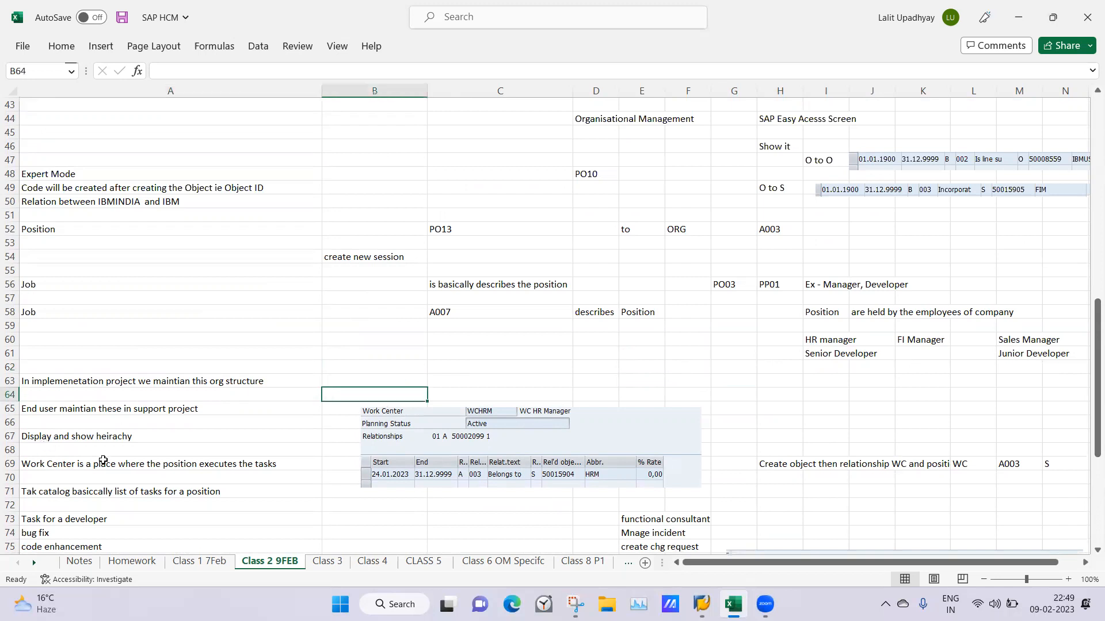
{"action": "left_click", "coordinate": [219, 463]}
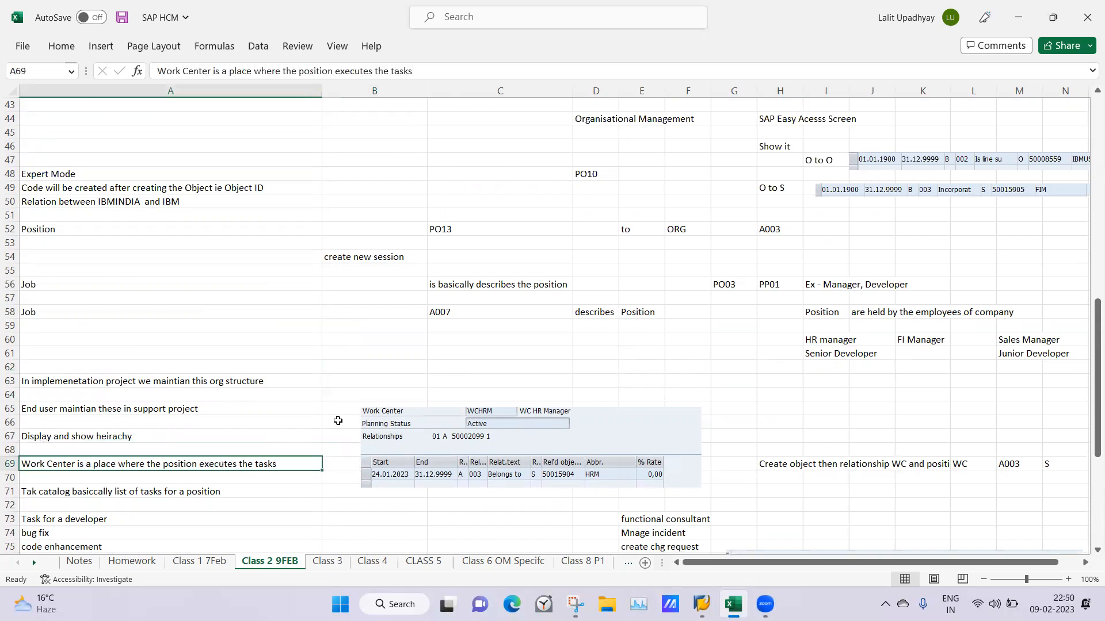
Switch from the Excel notes to the SAP Maintain Position session and return it to the SAP Easy Access screen
{"action": "left_click", "coordinate": [340, 314]}
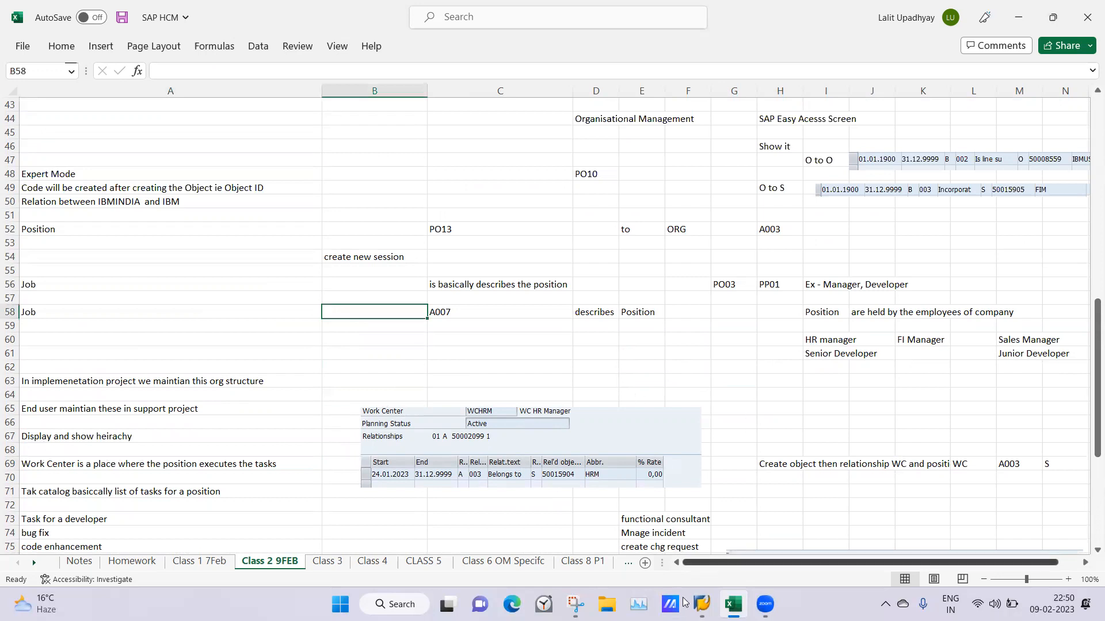
{"action": "left_click", "coordinate": [701, 604]}
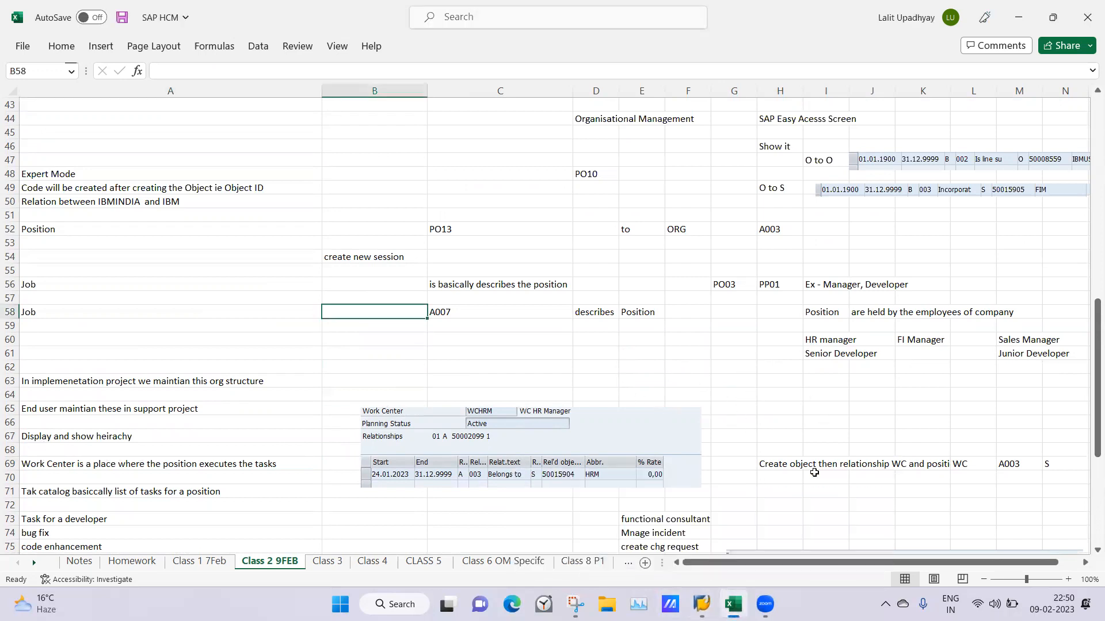
{"action": "left_click", "coordinate": [702, 604]}
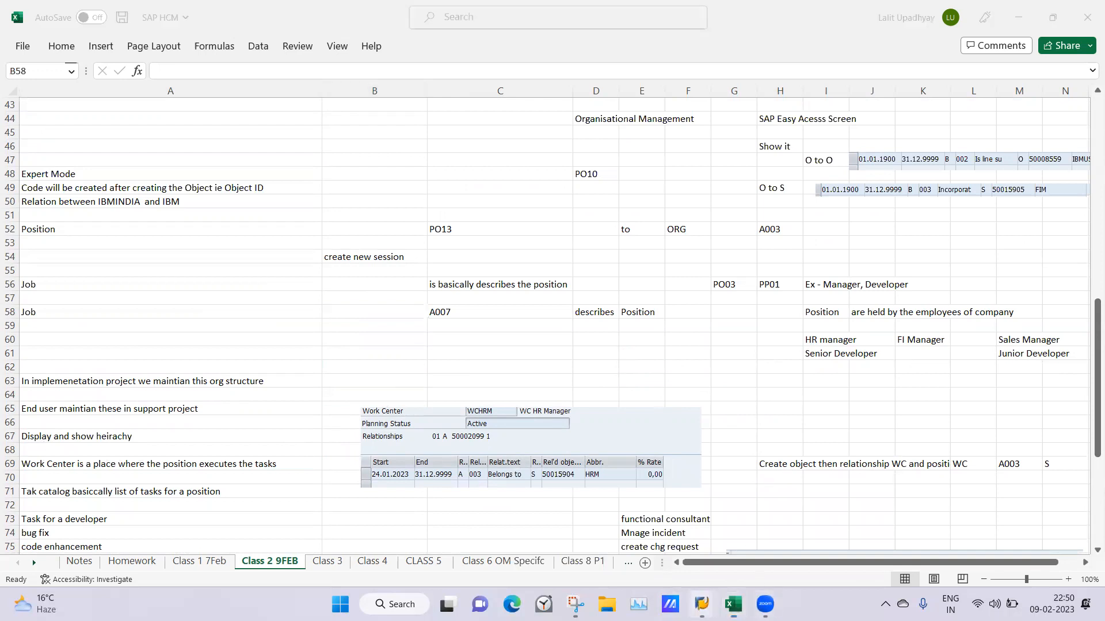
{"action": "left_click", "coordinate": [618, 521]}
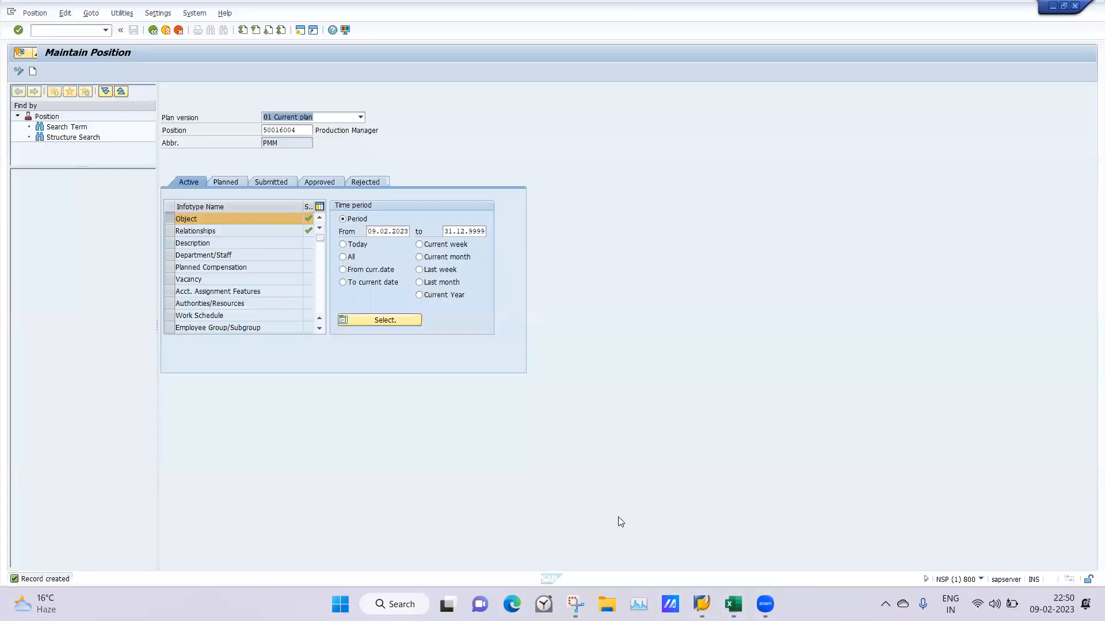
{"action": "type", "text": "/"}
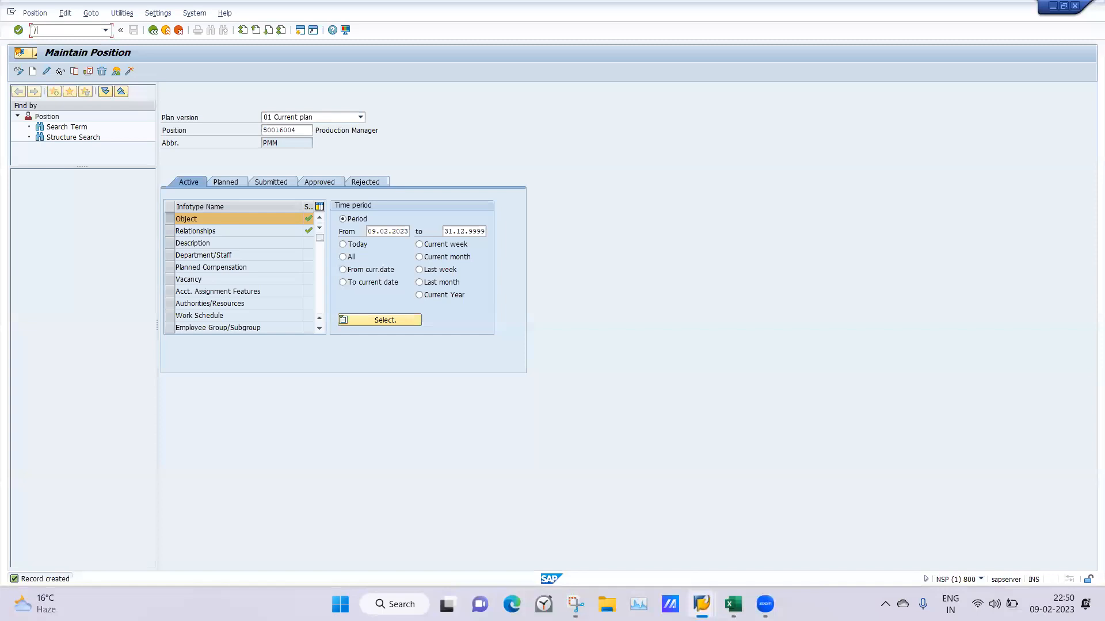
{"action": "type", "text": "n"}
{"action": "key", "text": "Return"}
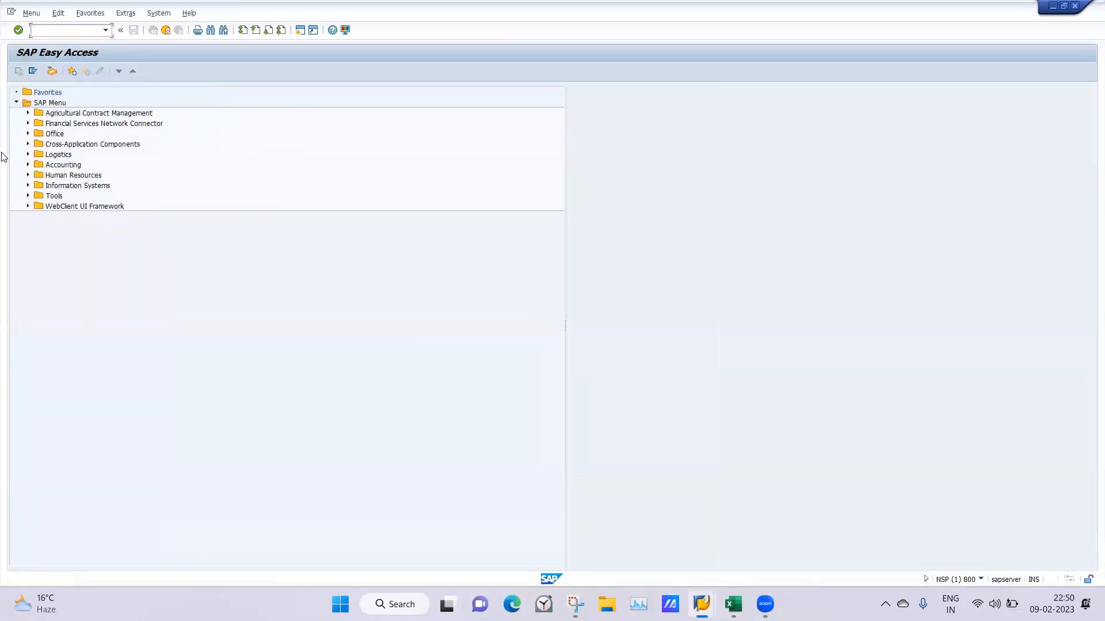
Expand Human Resources, Organizational Management, Expert Mode and Simple Maintenance in the SAP menu tree
{"action": "left_click", "coordinate": [28, 175]}
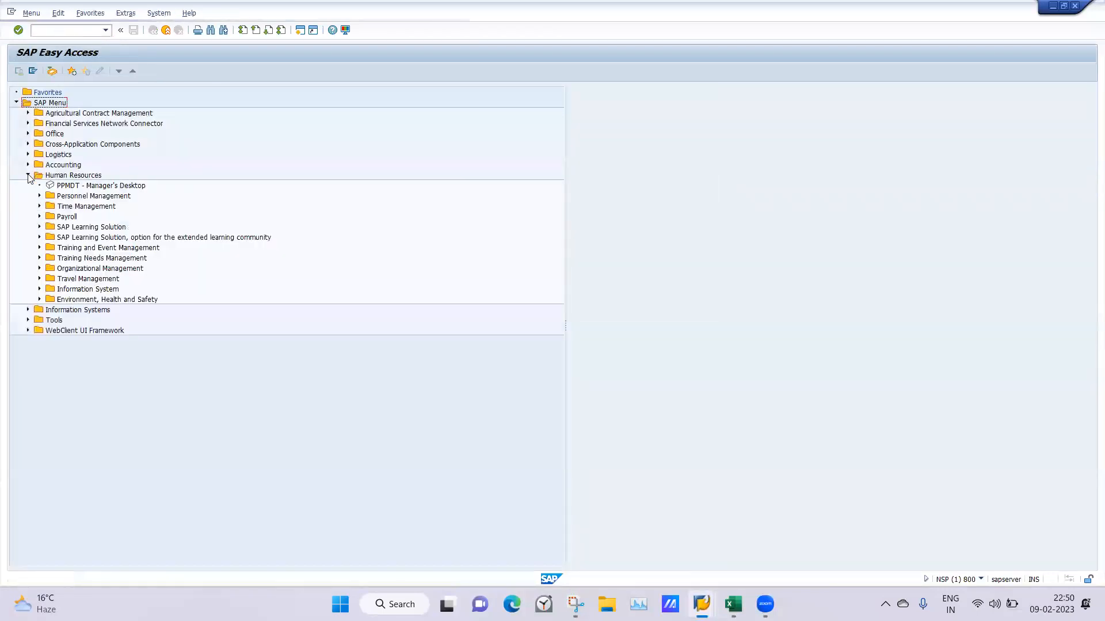
{"action": "left_click", "coordinate": [39, 268]}
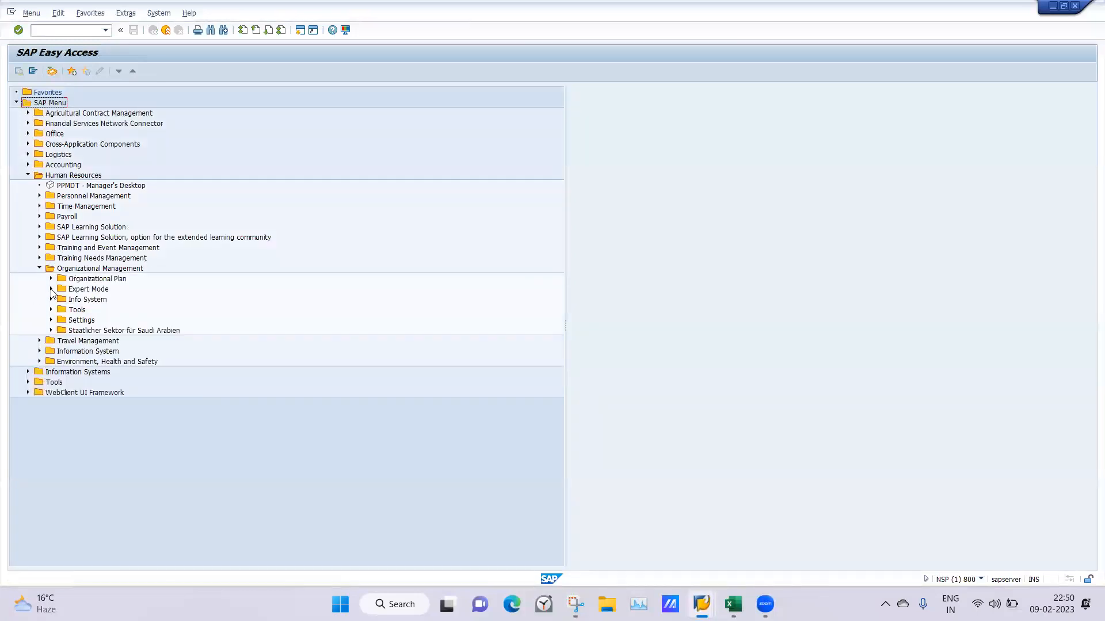
{"action": "left_click", "coordinate": [50, 289]}
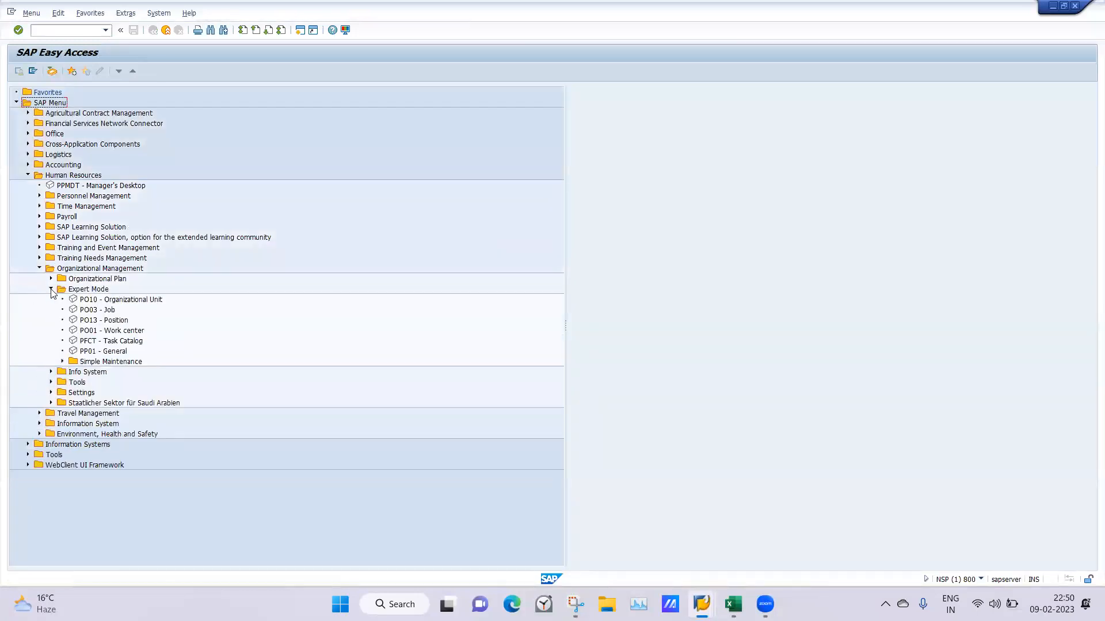
{"action": "left_click", "coordinate": [62, 362]}
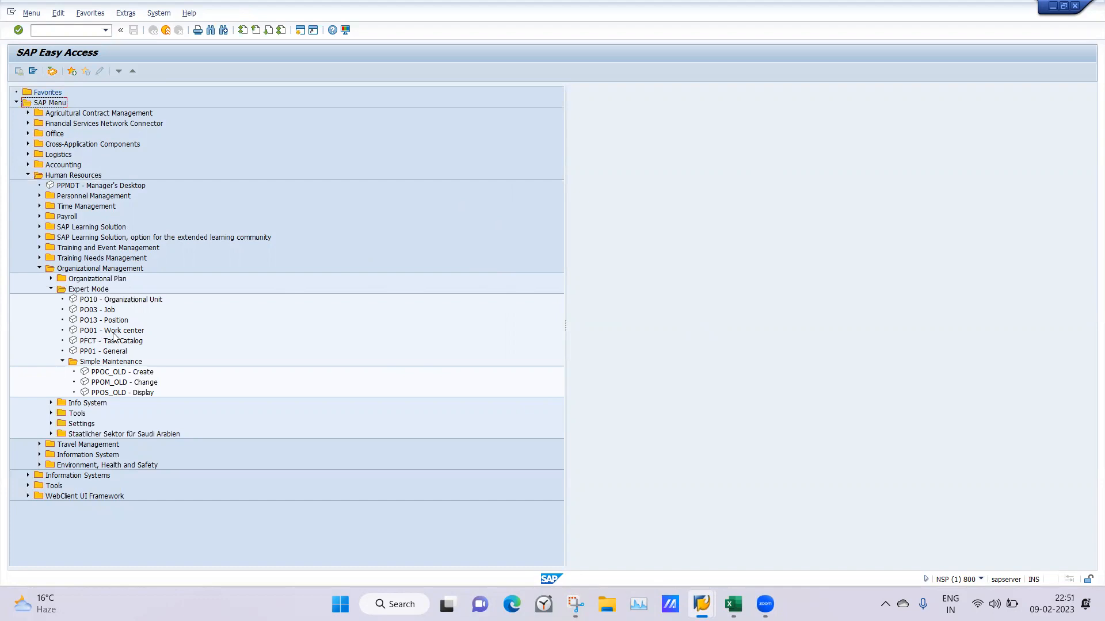
Open work center maintenance with transaction PO01 in a new SAP session
{"action": "left_click", "coordinate": [58, 30]}
{"action": "type", "text": "/opo"}
{"action": "type", "text": "3"}
{"action": "key", "text": "Return"}
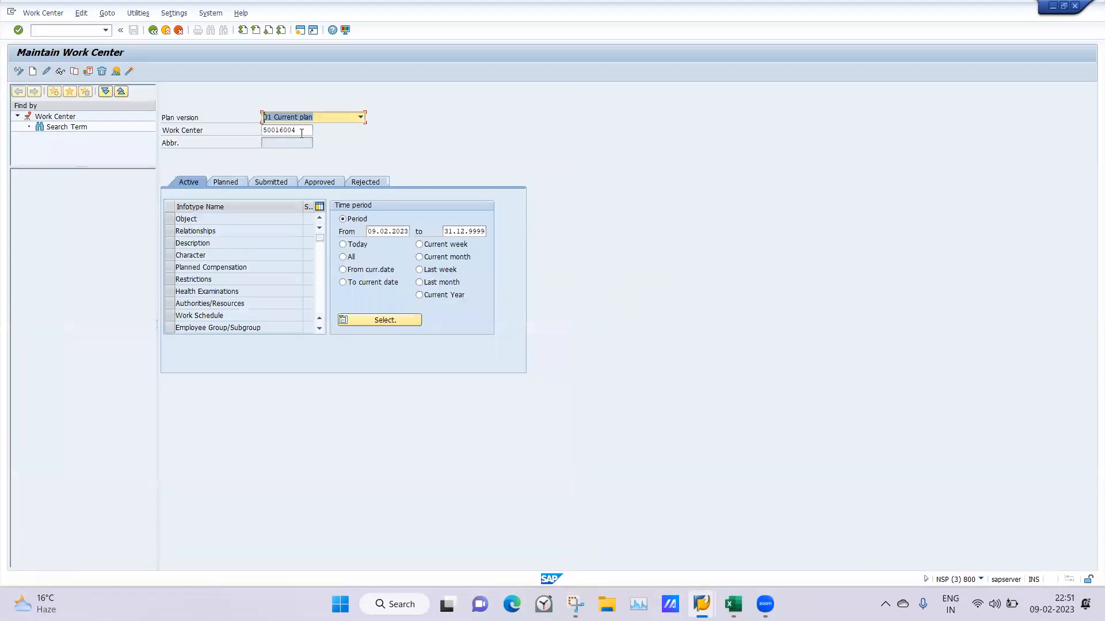
Clear the prefilled work center number and start creating a new Object infotype record
{"action": "double_click", "coordinate": [273, 130]}
{"action": "key", "text": "BackSpace"}
{"action": "key", "text": "Return"}
{"action": "left_click", "coordinate": [169, 220]}
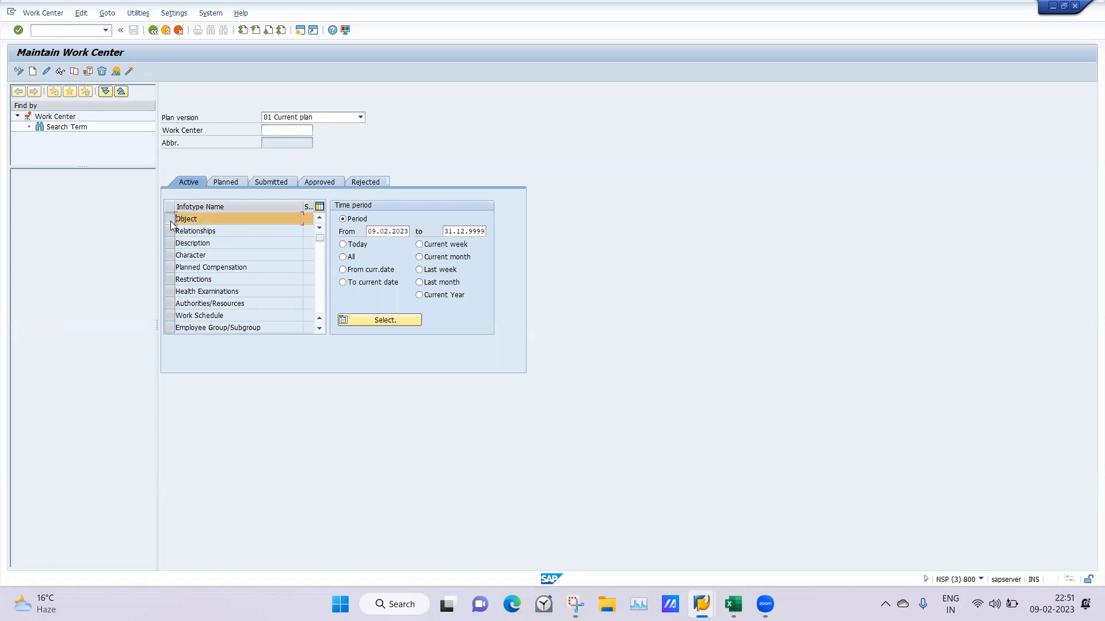
{"action": "left_click", "coordinate": [32, 72]}
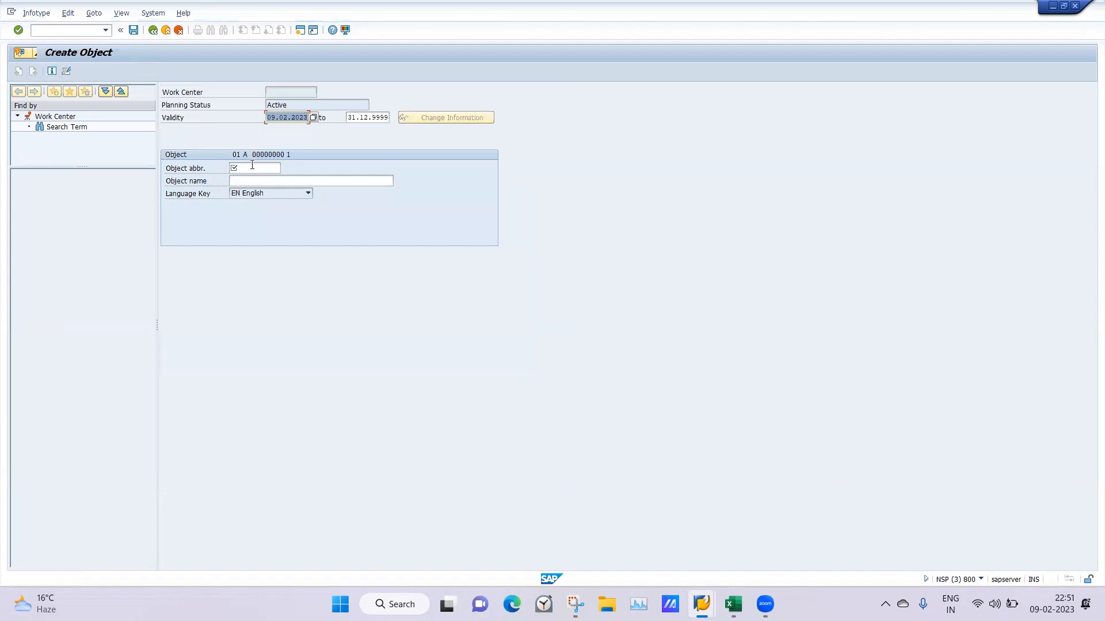
Enter HRMWC as the work center's object abbreviation and HRMANGER WC as its object name
{"action": "left_click", "coordinate": [252, 166]}
{"action": "type", "text": "HRM"}
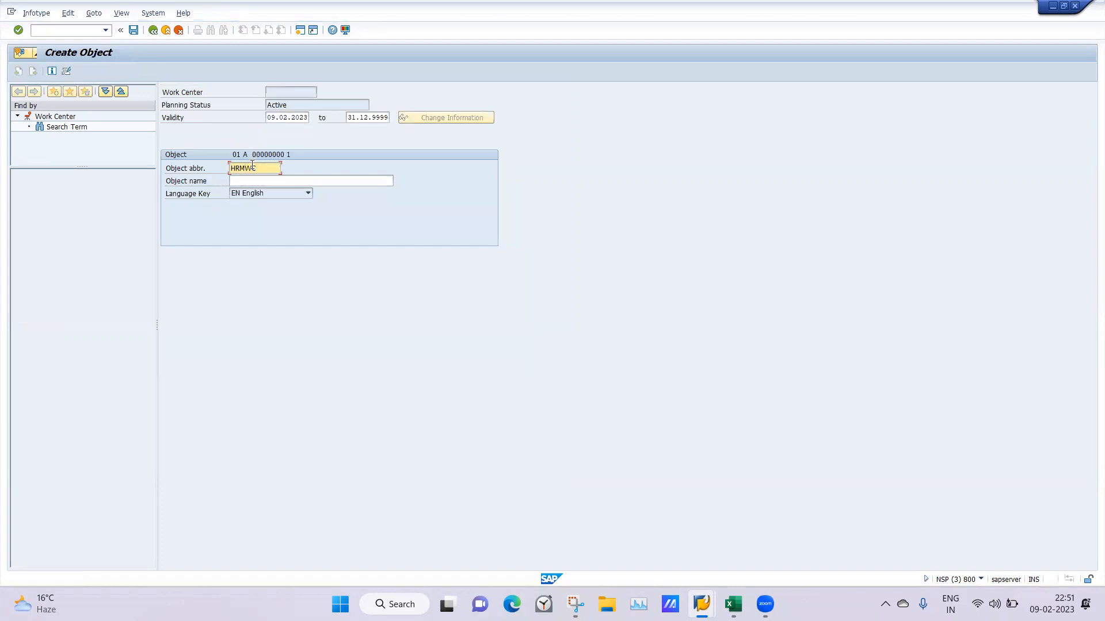
{"action": "type", "text": "WC"}
{"action": "left_click", "coordinate": [238, 182]}
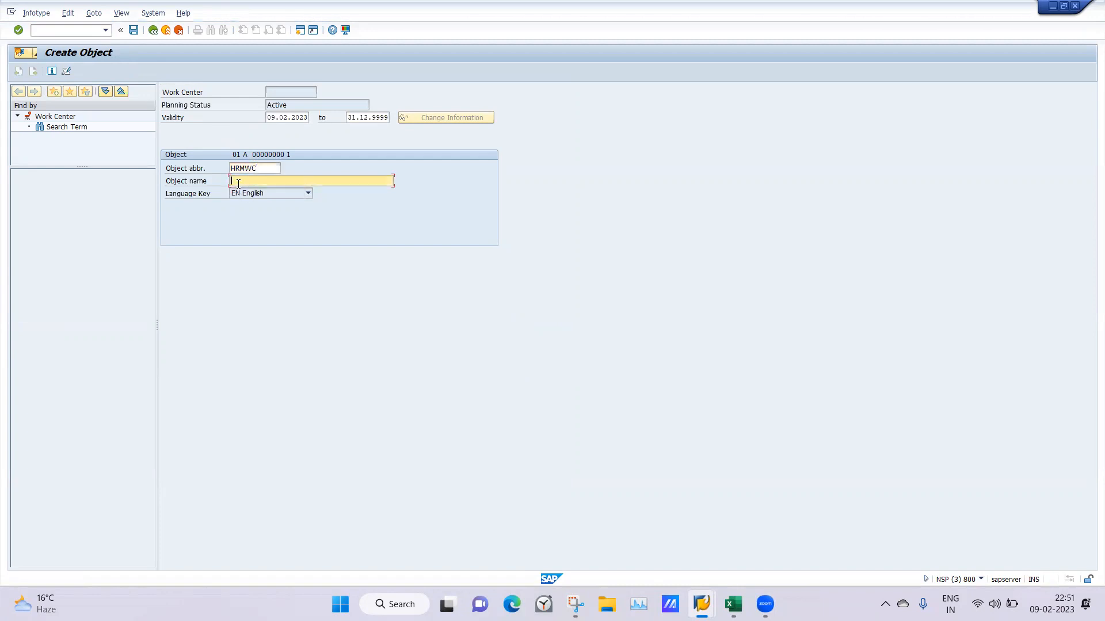
{"action": "type", "text": "hrm"}
{"action": "key", "text": "BackSpace"}
{"action": "key", "text": "BackSpace"}
{"action": "key", "text": "BackSpace"}
{"action": "type", "text": "H"}
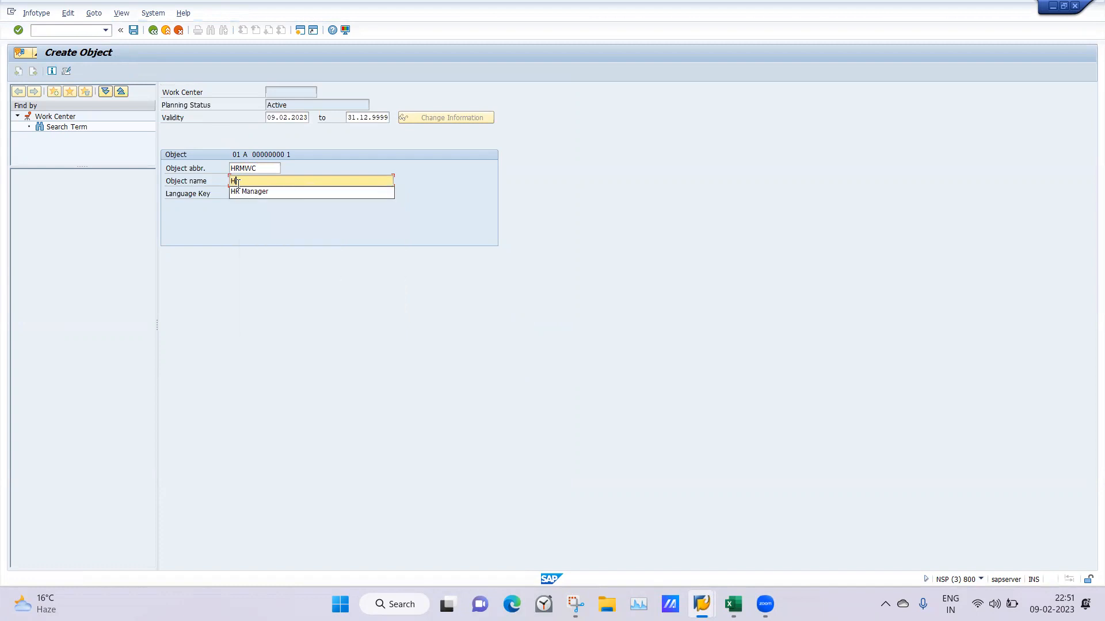
{"action": "type", "text": "RMANGER WC"}
{"action": "key", "text": "Return"}
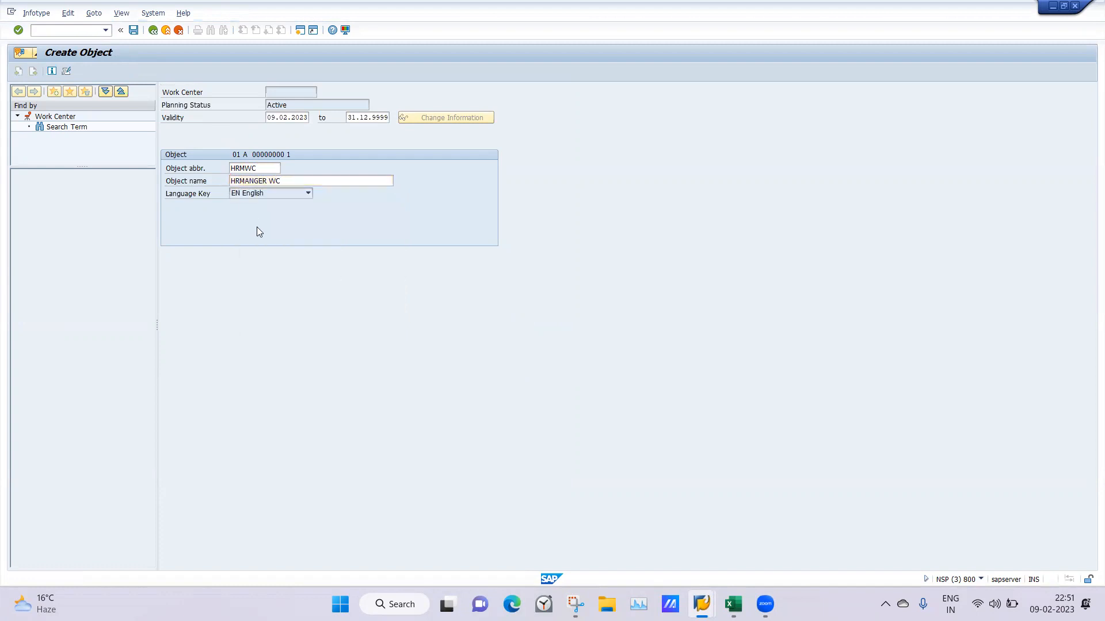
Set the work center's validity start to 01.01.1900 and save the object
{"action": "type", "text": "0"}
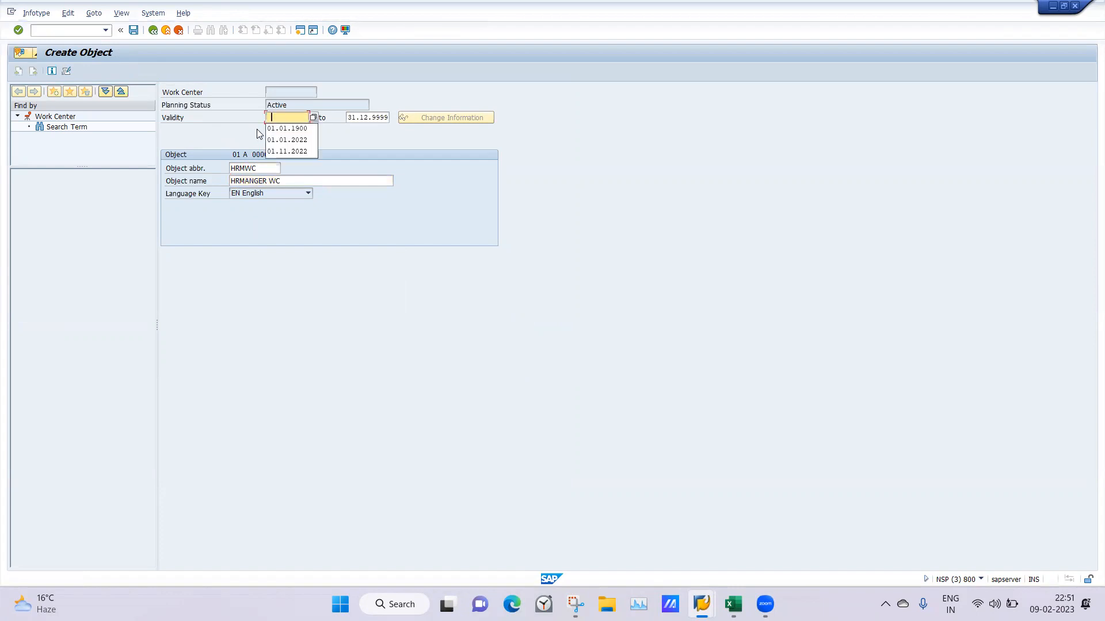
{"action": "left_click", "coordinate": [273, 128]}
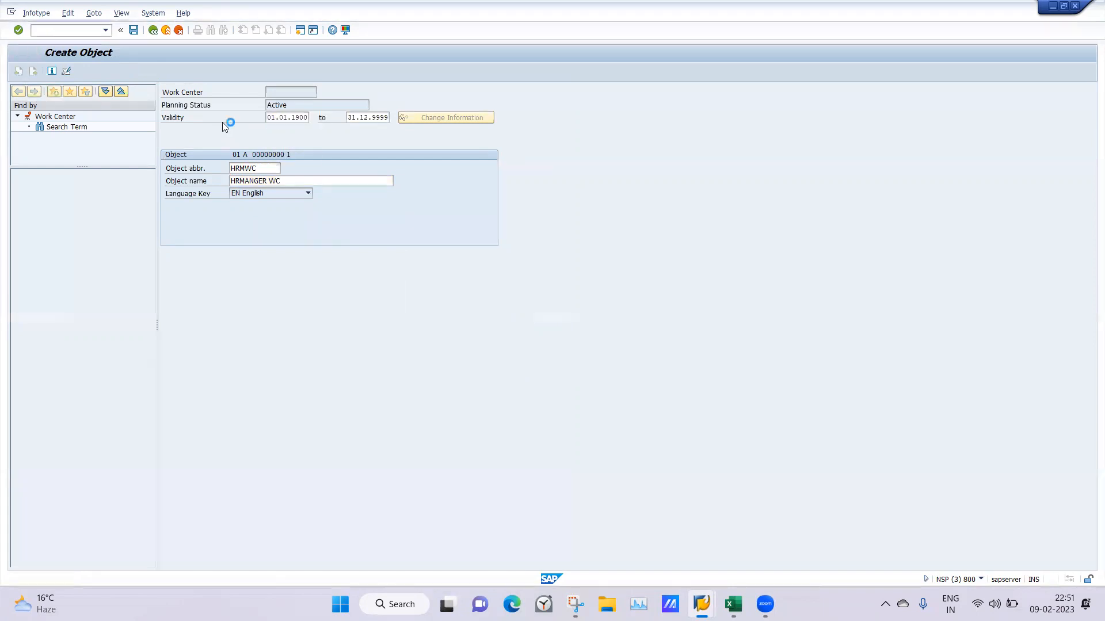
{"action": "left_click", "coordinate": [133, 31]}
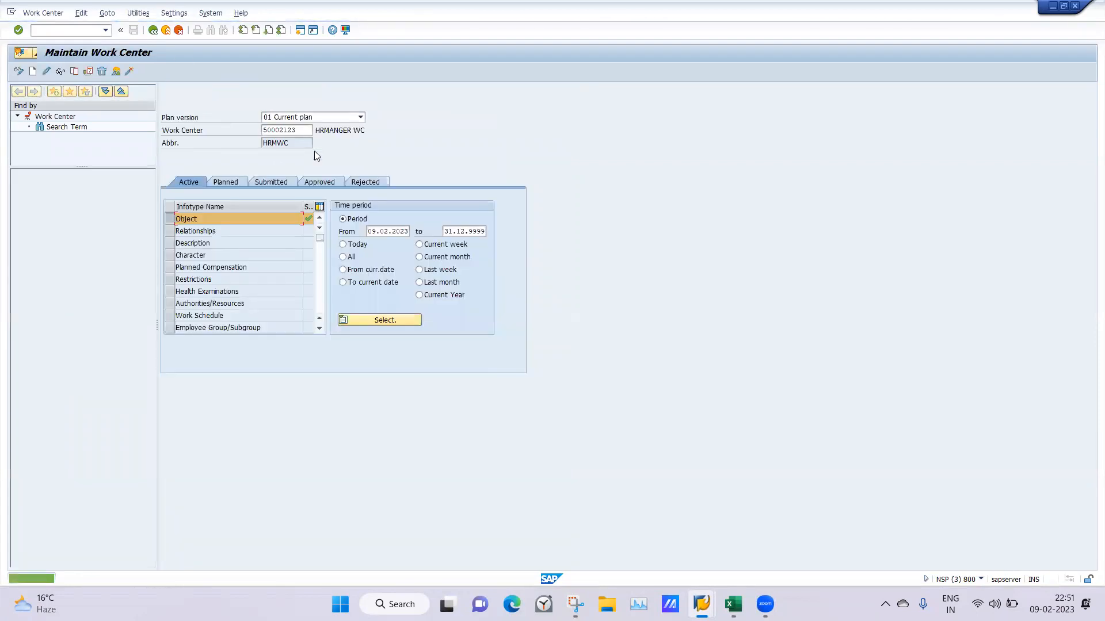
Start a Relationships record for the HRMWC work center, valid from 01.01.1900, with relationship type A (bottom up)
{"action": "left_click", "coordinate": [170, 231]}
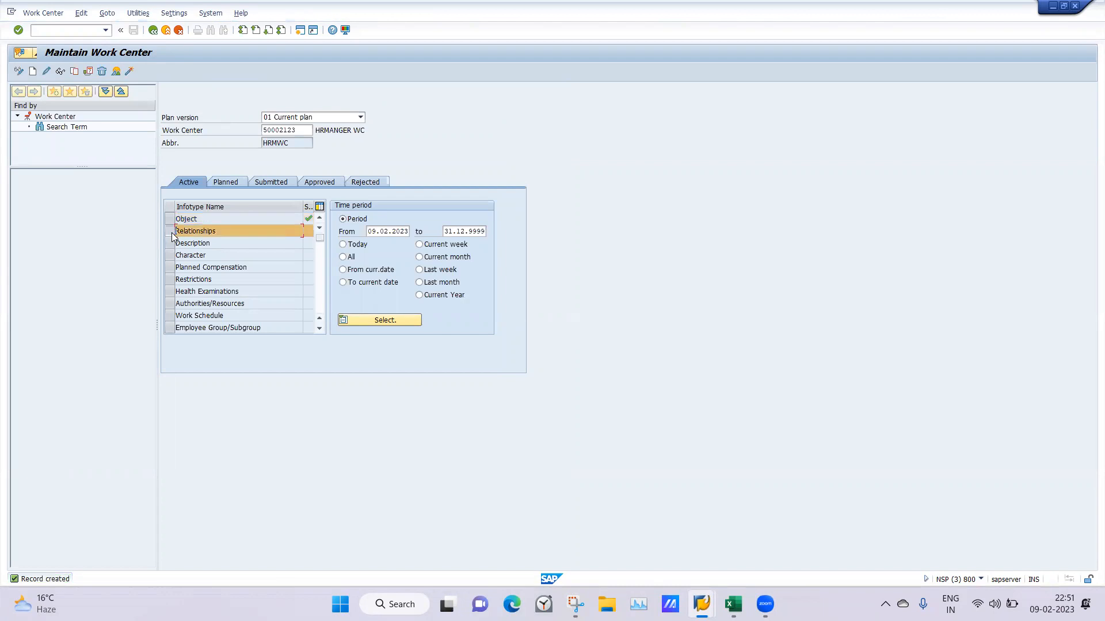
{"action": "left_click", "coordinate": [33, 72]}
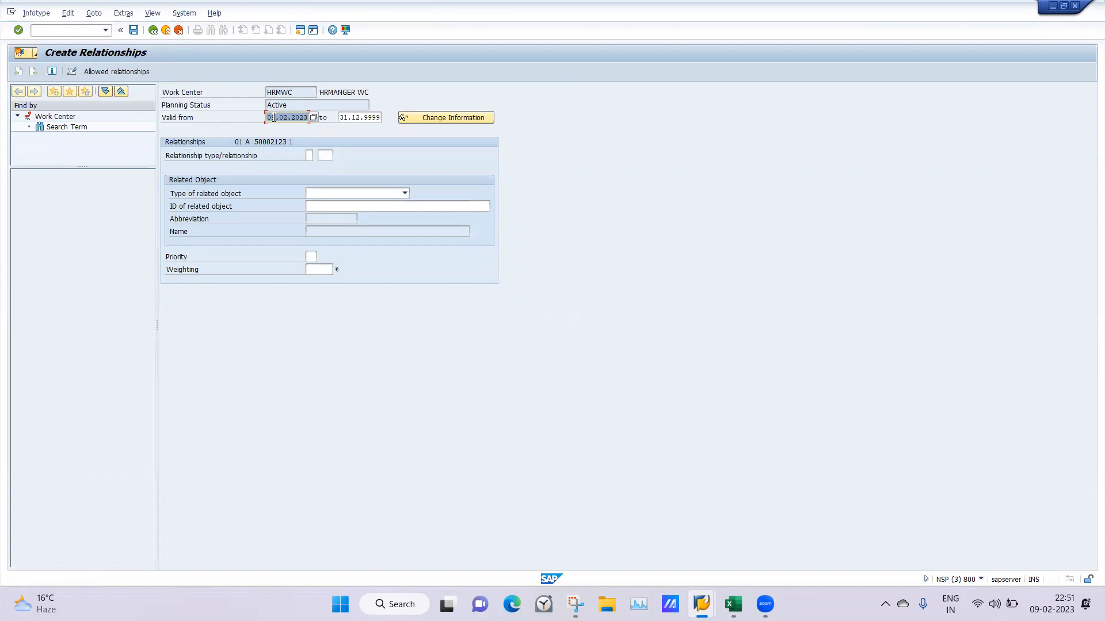
{"action": "type", "text": "01"}
{"action": "left_click", "coordinate": [276, 127]}
{"action": "left_click", "coordinate": [309, 155]}
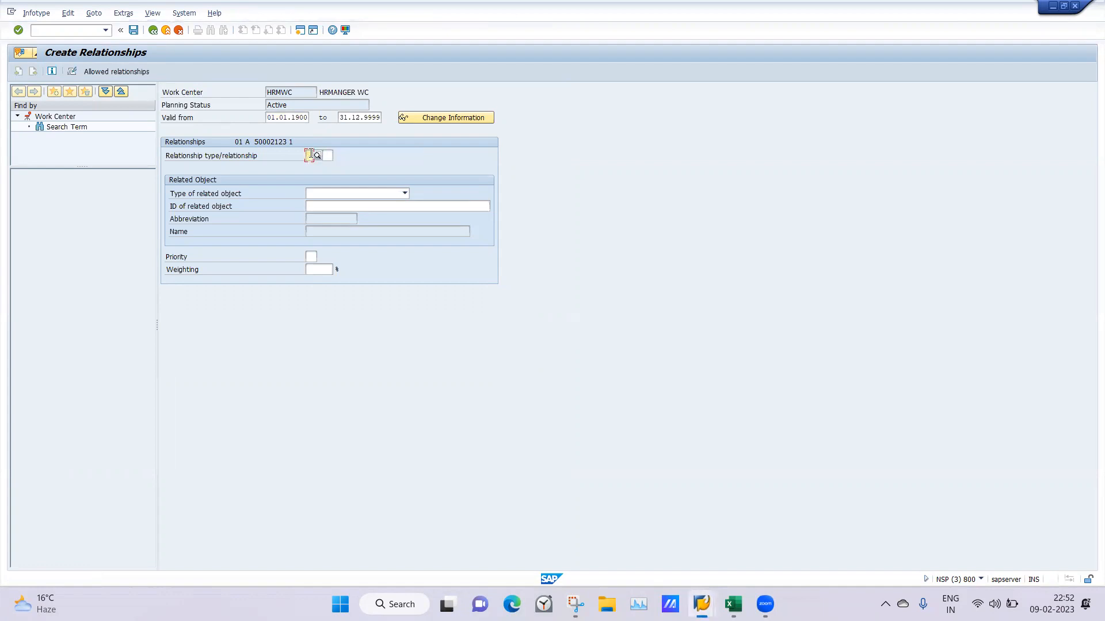
{"action": "type", "text": "A"}
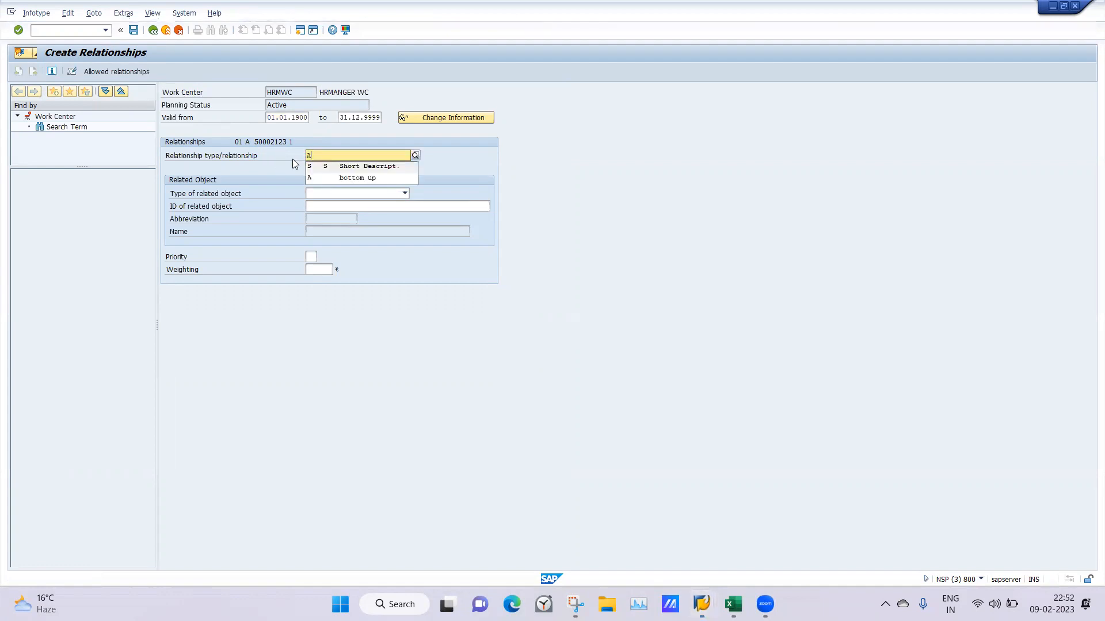
{"action": "left_click", "coordinate": [314, 180]}
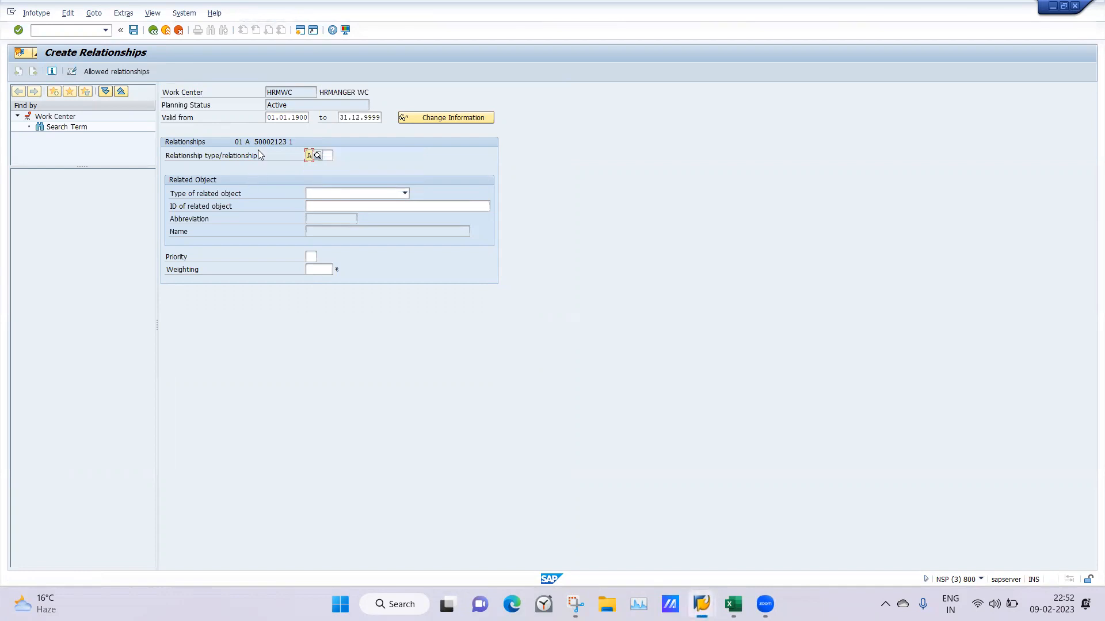
{"action": "left_click", "coordinate": [330, 156]}
Switch to the Excel notes and check the relationship code between a work center and a position
{"action": "left_click", "coordinate": [732, 605]}
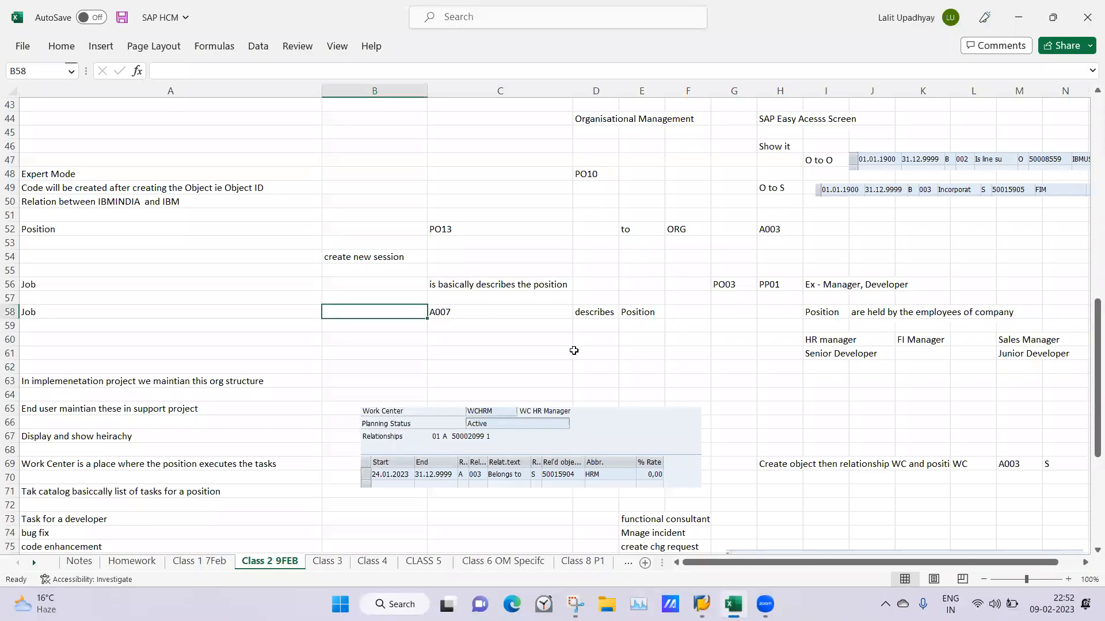
{"action": "left_click", "coordinate": [610, 344]}
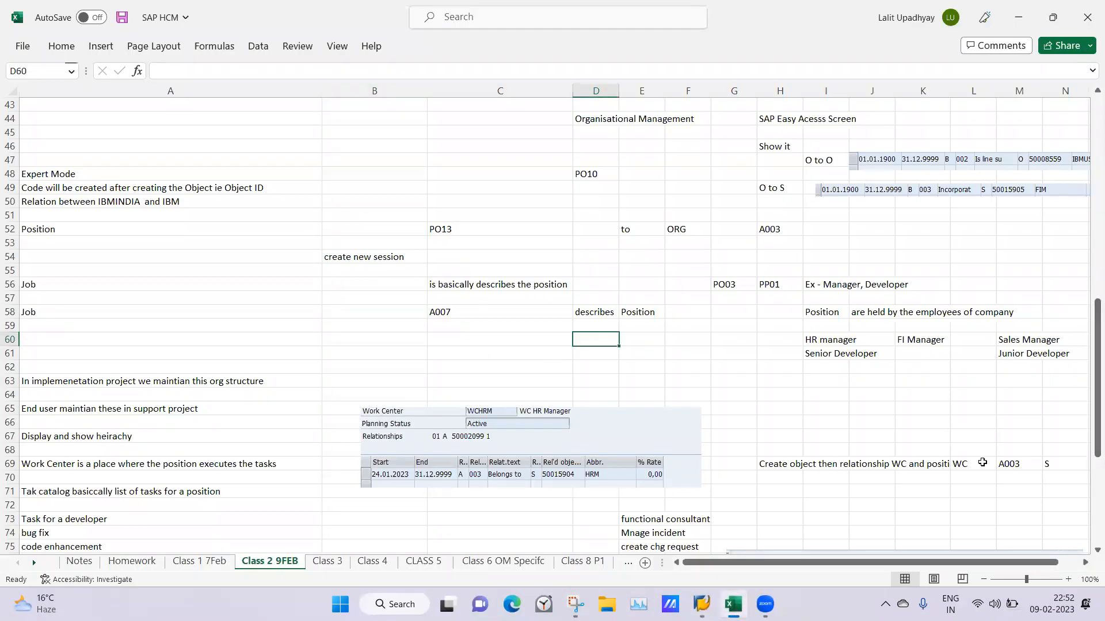
{"action": "left_click", "coordinate": [981, 463]}
{"action": "left_click", "coordinate": [1002, 463]}
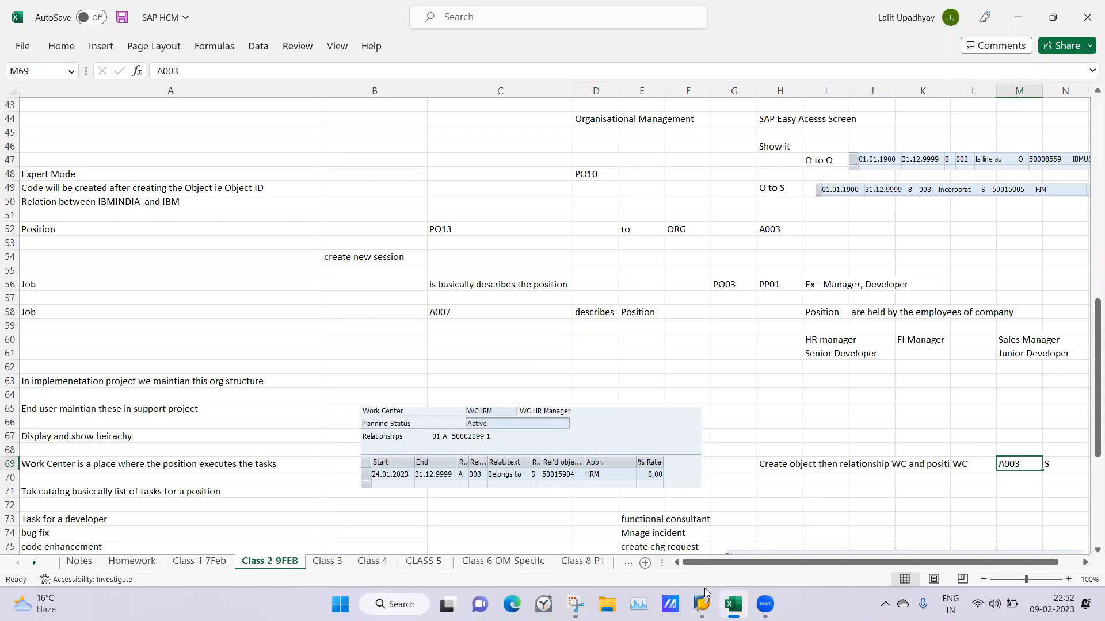
Return to the Create Relationships session in SAP and set the relationship code to 003
{"action": "left_click", "coordinate": [702, 603]}
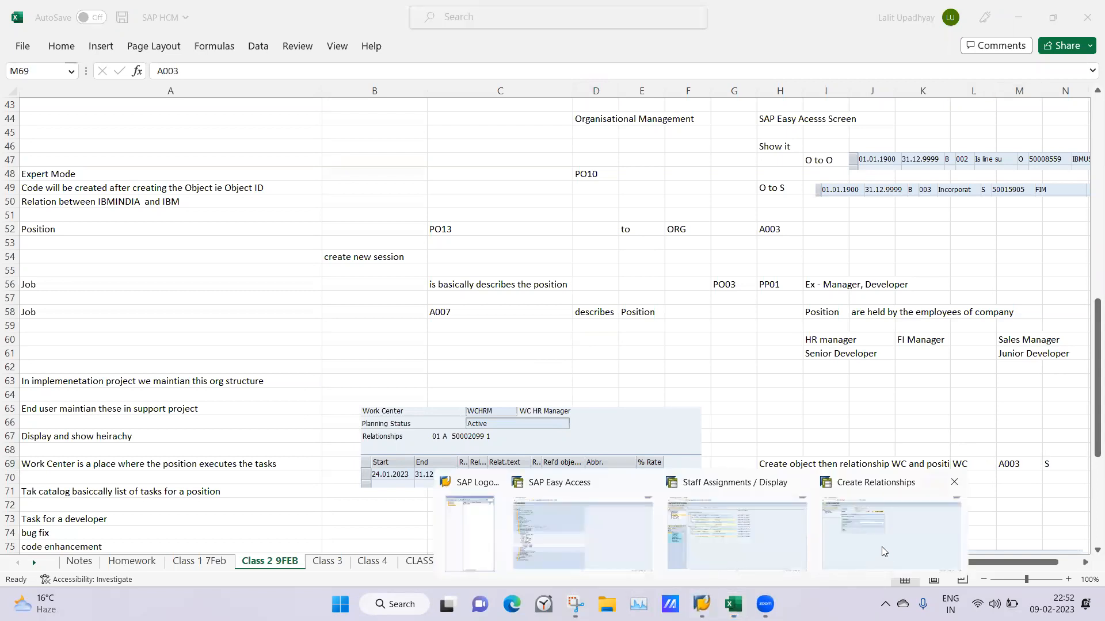
{"action": "left_click", "coordinate": [875, 559]}
{"action": "left_click", "coordinate": [322, 154]}
{"action": "type", "text": "003"}
{"action": "key", "text": "Return"}
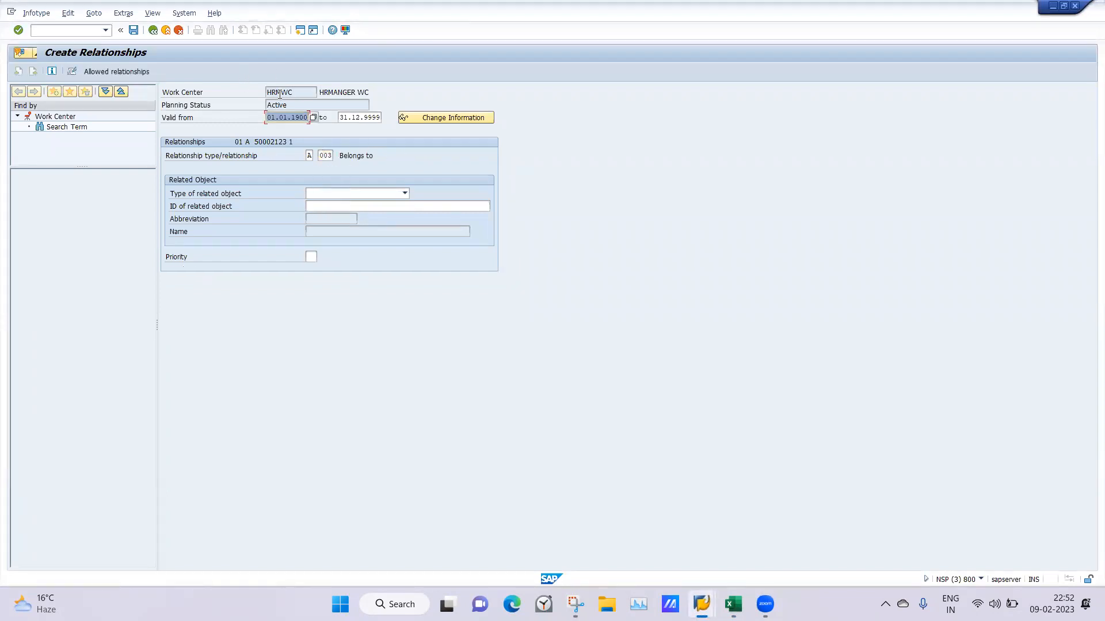
Set the related object type to S Position and try HrManager as the related object's ID
{"action": "left_click", "coordinate": [404, 193]}
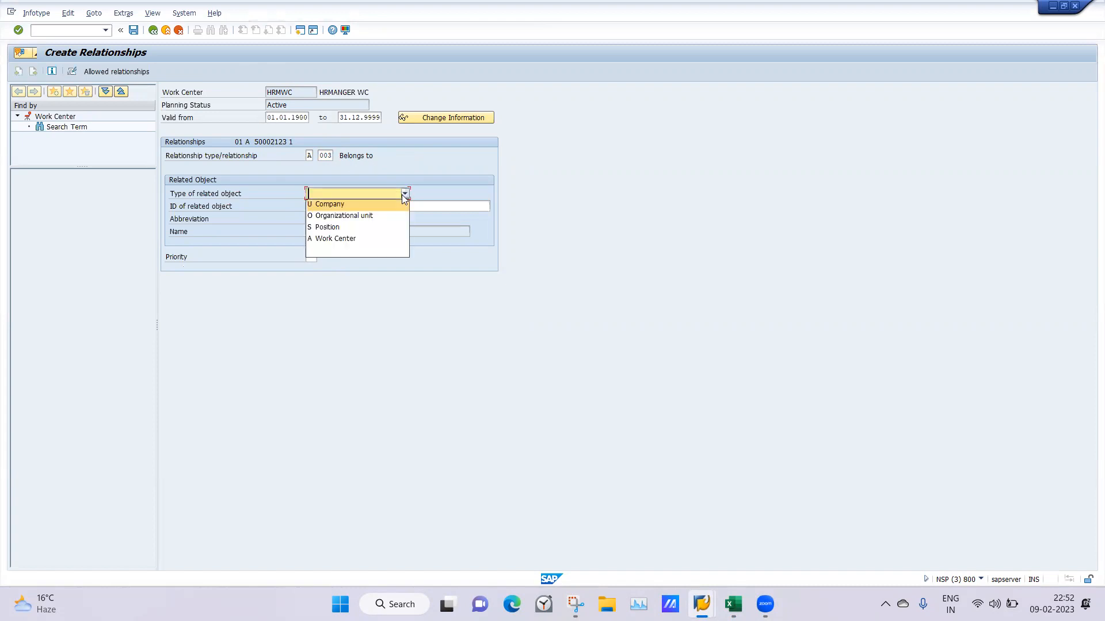
{"action": "left_click", "coordinate": [329, 227]}
{"action": "left_click", "coordinate": [314, 207]}
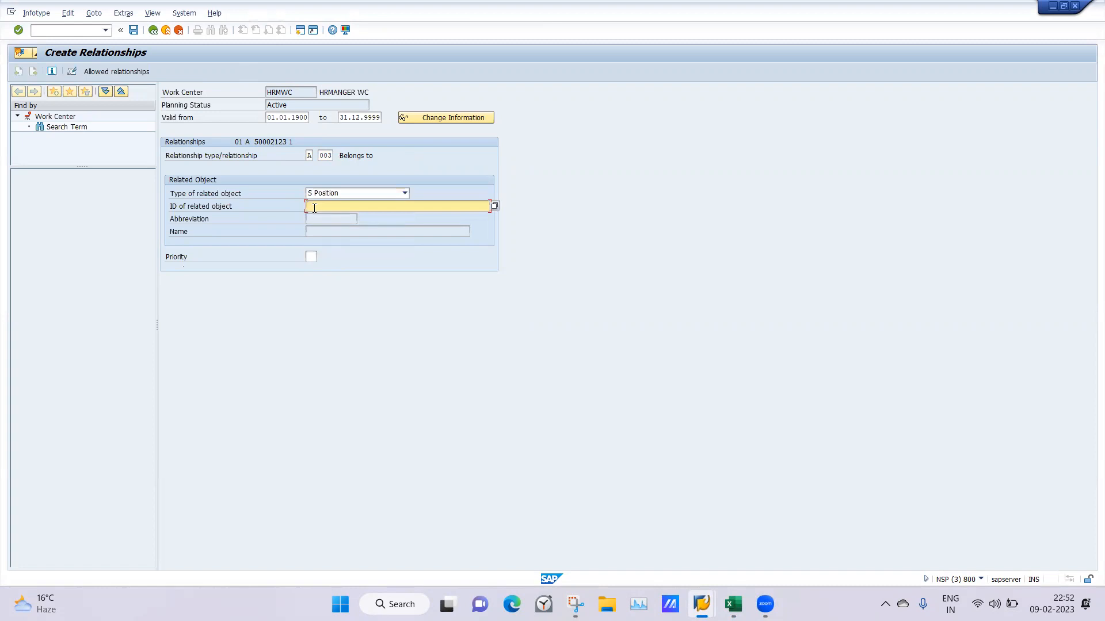
{"action": "type", "text": "HrManager"}
{"action": "key", "text": "Return"}
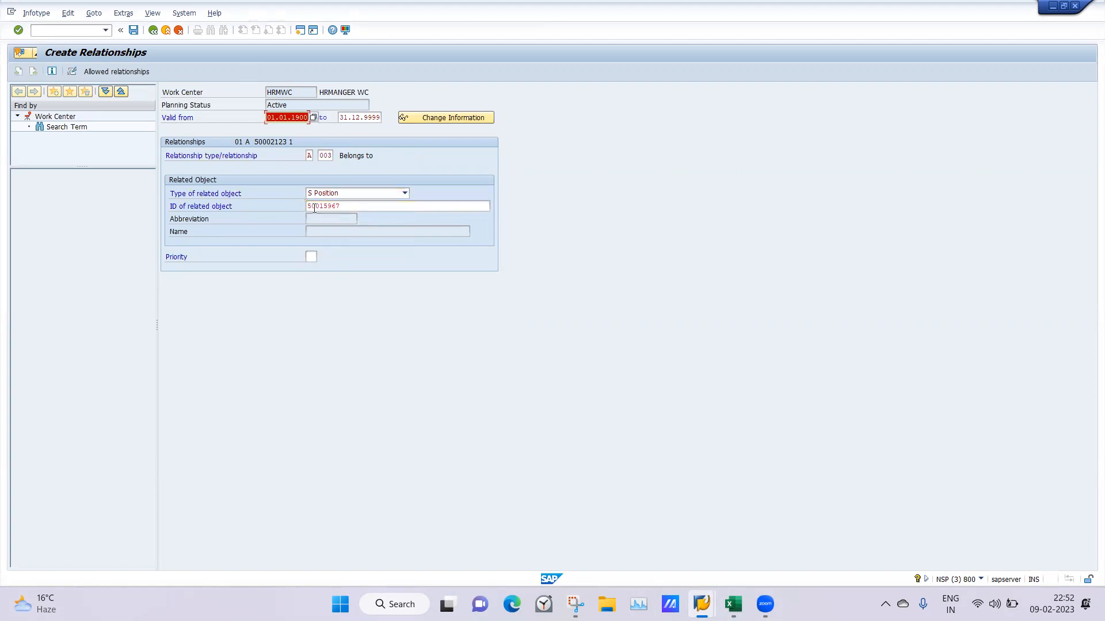
Clear the rejected related object ID and try Saheli as the position's ID
{"action": "left_click", "coordinate": [351, 205]}
{"action": "key", "text": "BackSpace"}
{"action": "key", "text": "BackSpace"}
{"action": "key", "text": "BackSpace"}
{"action": "key", "text": "BackSpace"}
{"action": "key", "text": "BackSpace"}
{"action": "key", "text": "BackSpace"}
{"action": "key", "text": "BackSpace"}
{"action": "key", "text": "BackSpace"}
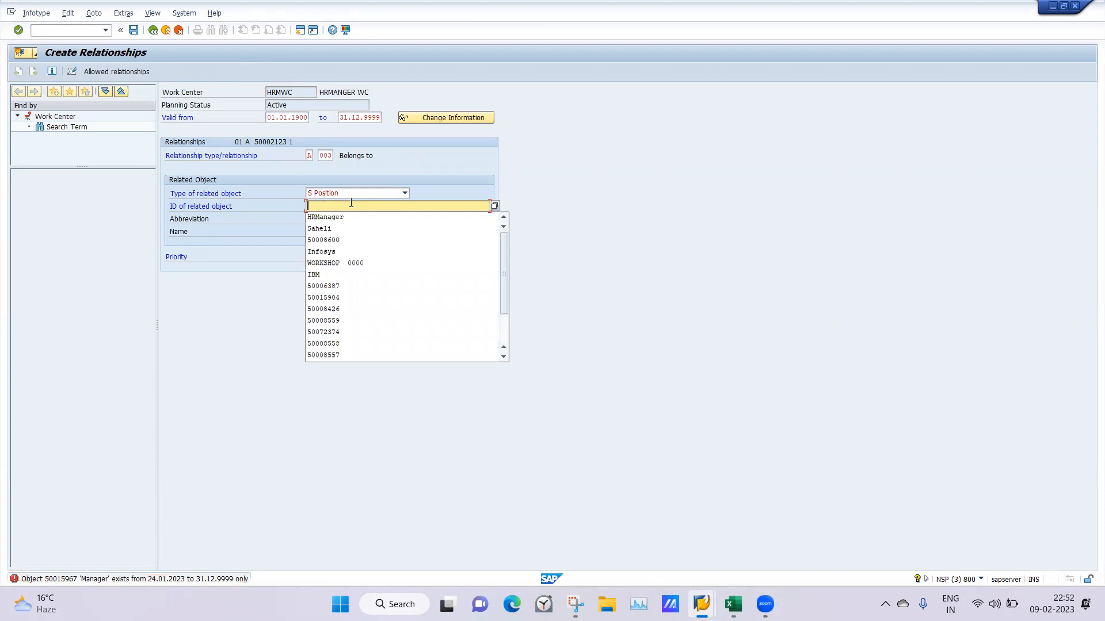
{"action": "type", "text": "HR"}
{"action": "key", "text": "BackSpace"}
{"action": "key", "text": "BackSpace"}
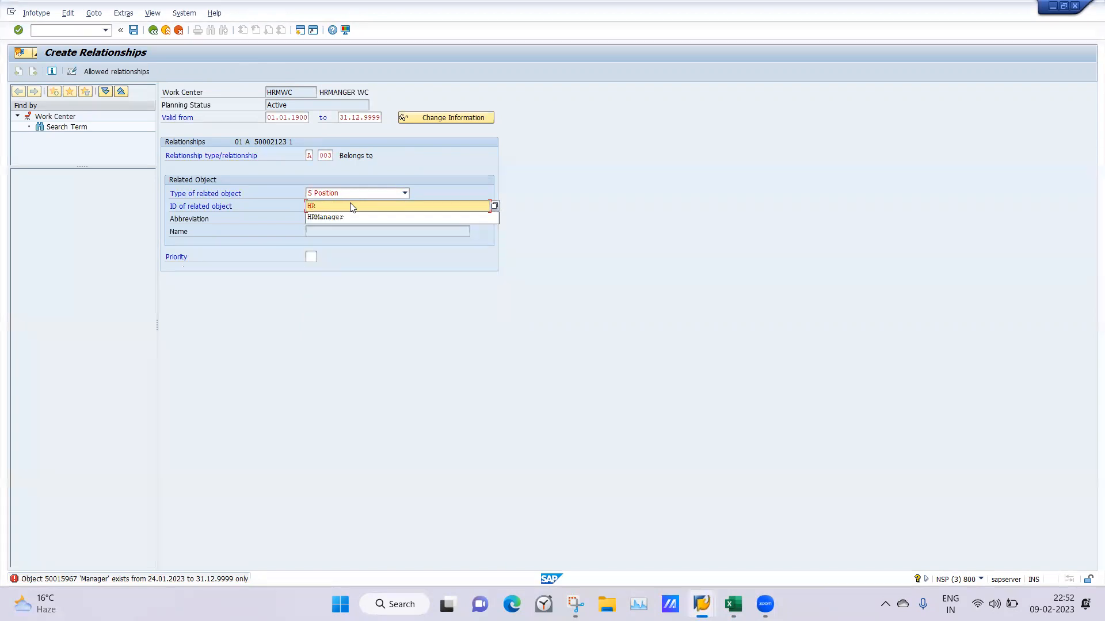
{"action": "type", "text": "Saheli"}
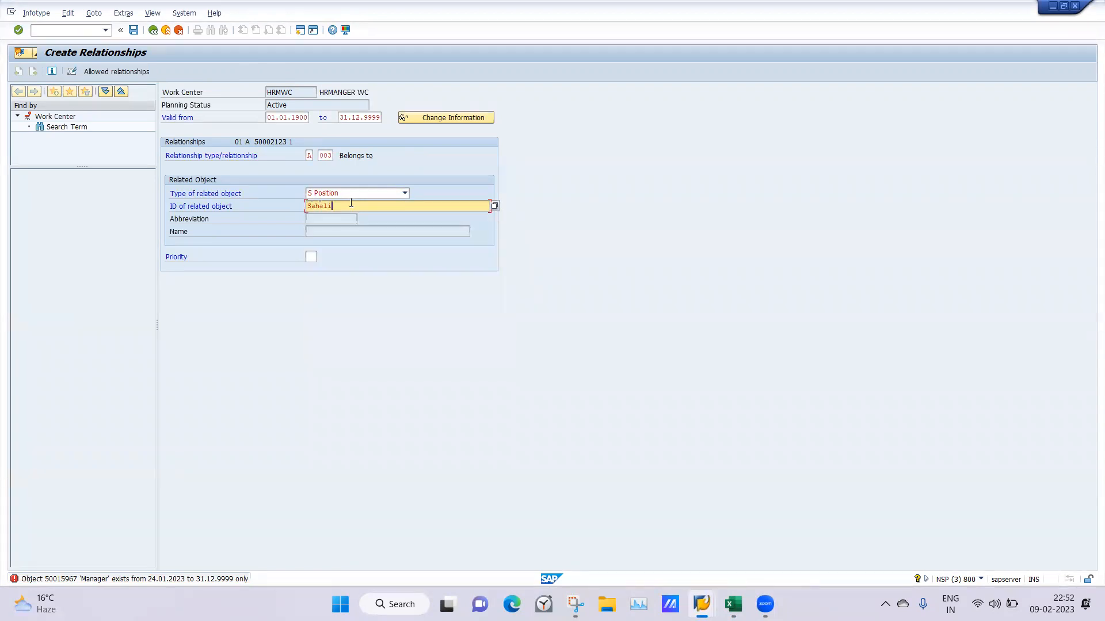
{"action": "key", "text": "Return"}
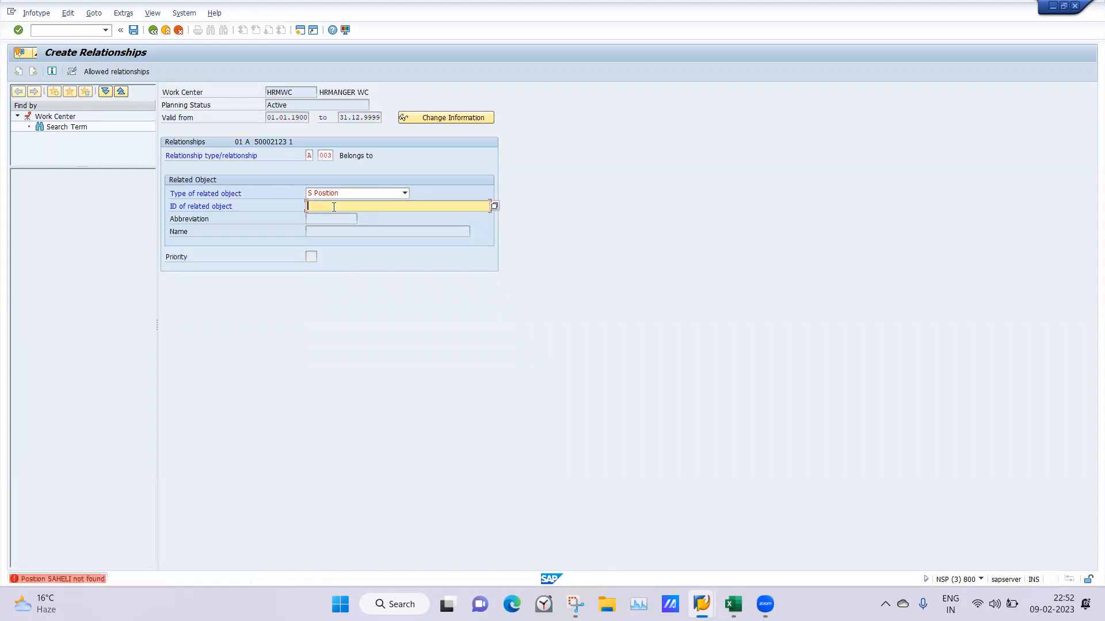
Search the positions for the related object using the search term *HR
{"action": "left_click", "coordinate": [494, 206]}
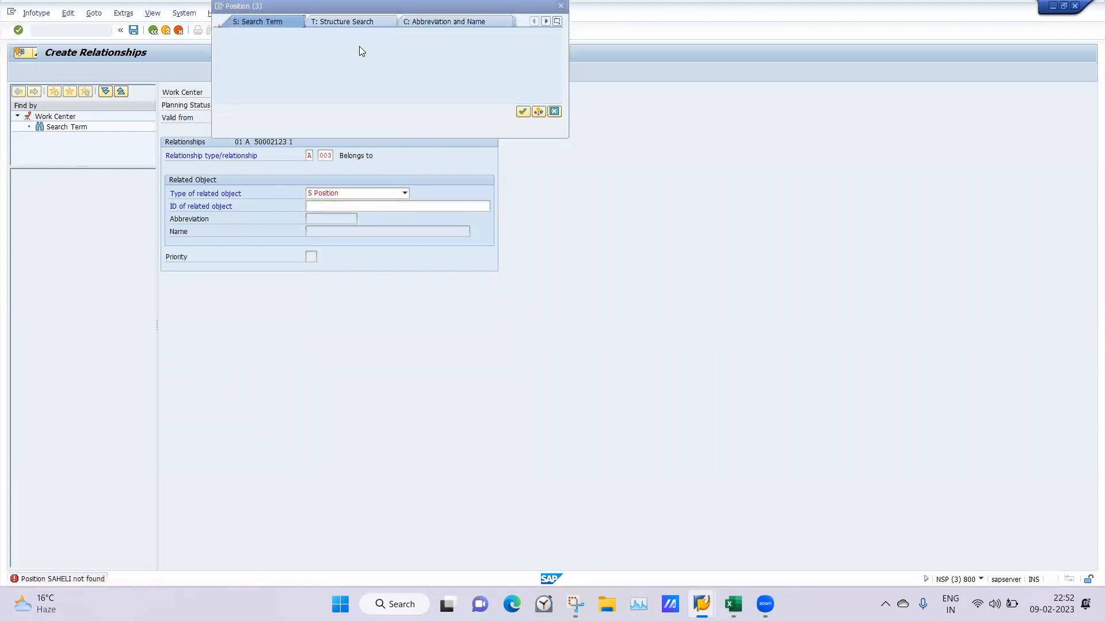
{"action": "type", "text": "HR"}
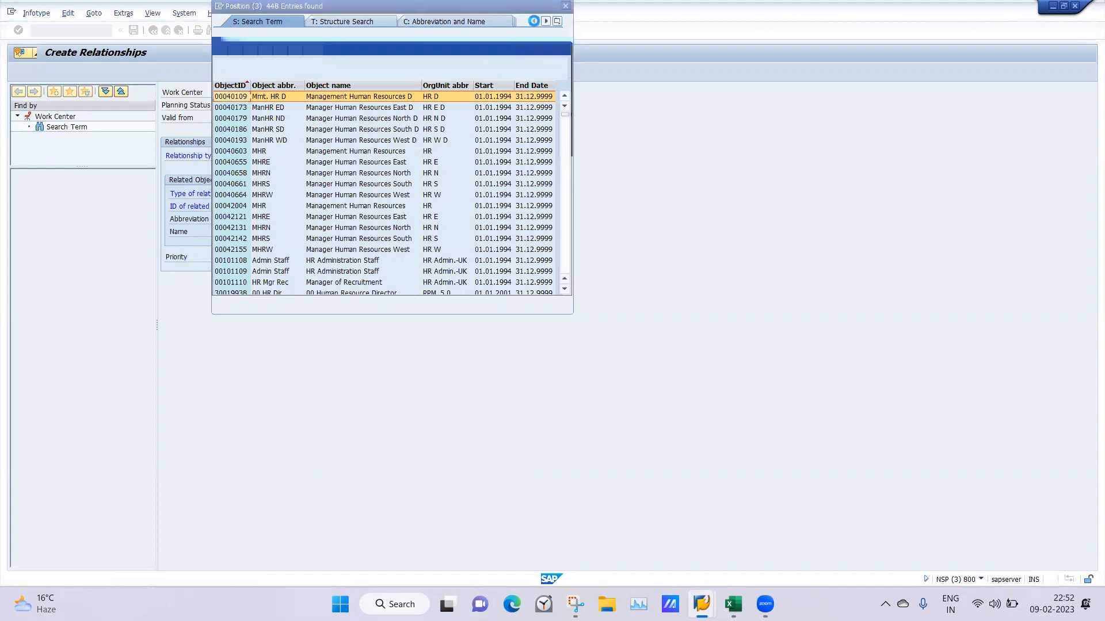
{"action": "key", "text": "Return"}
{"action": "left_click", "coordinate": [312, 206]}
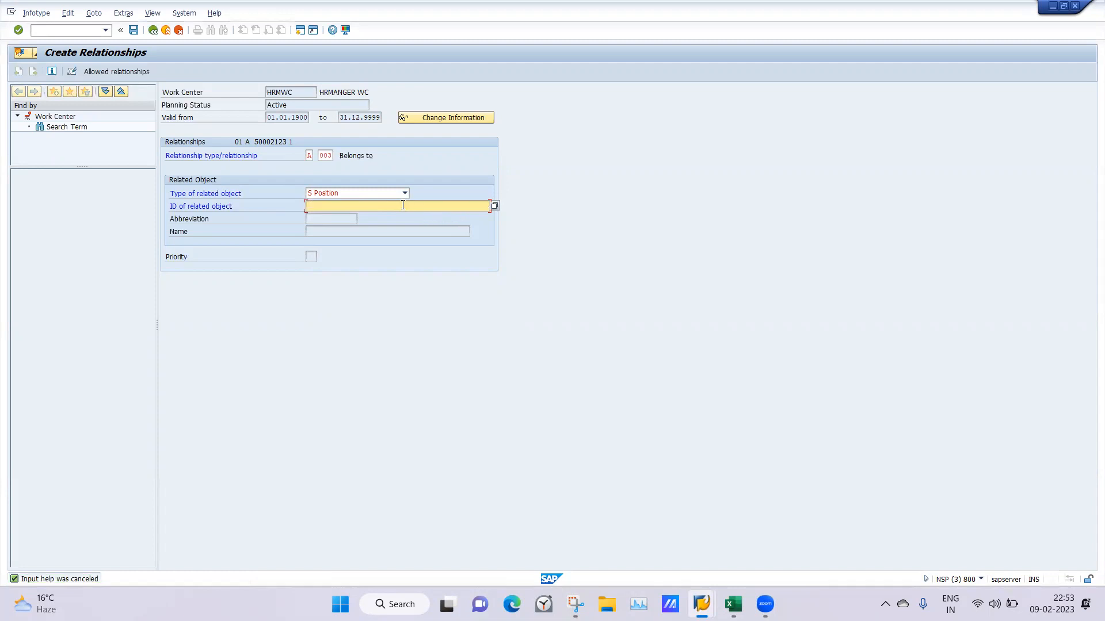
{"action": "left_click", "coordinate": [493, 206]}
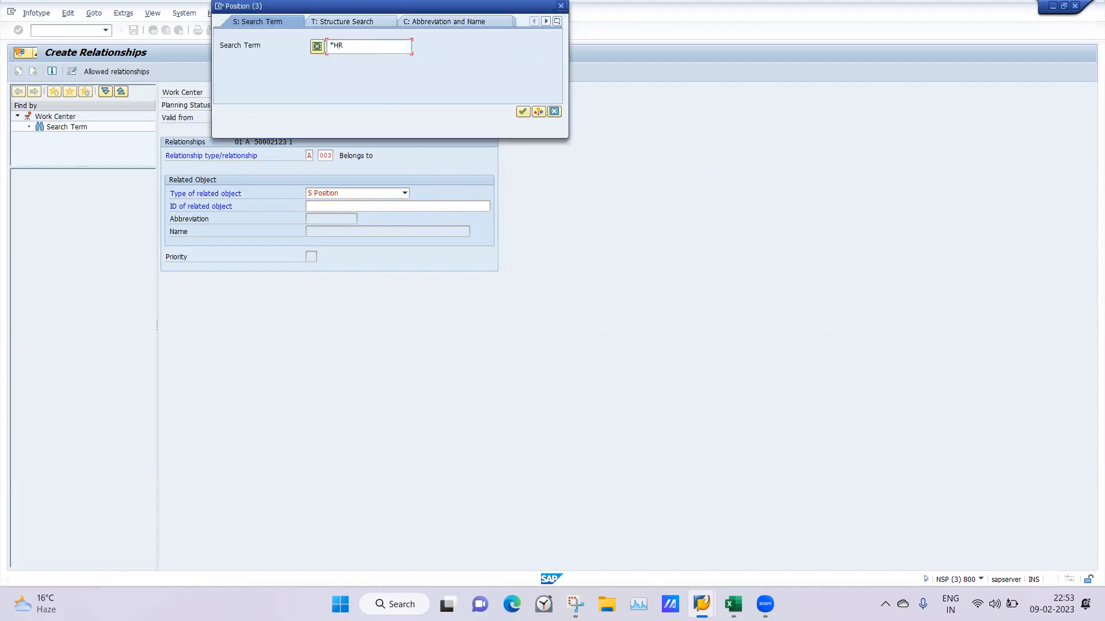
{"action": "key", "text": "Return"}
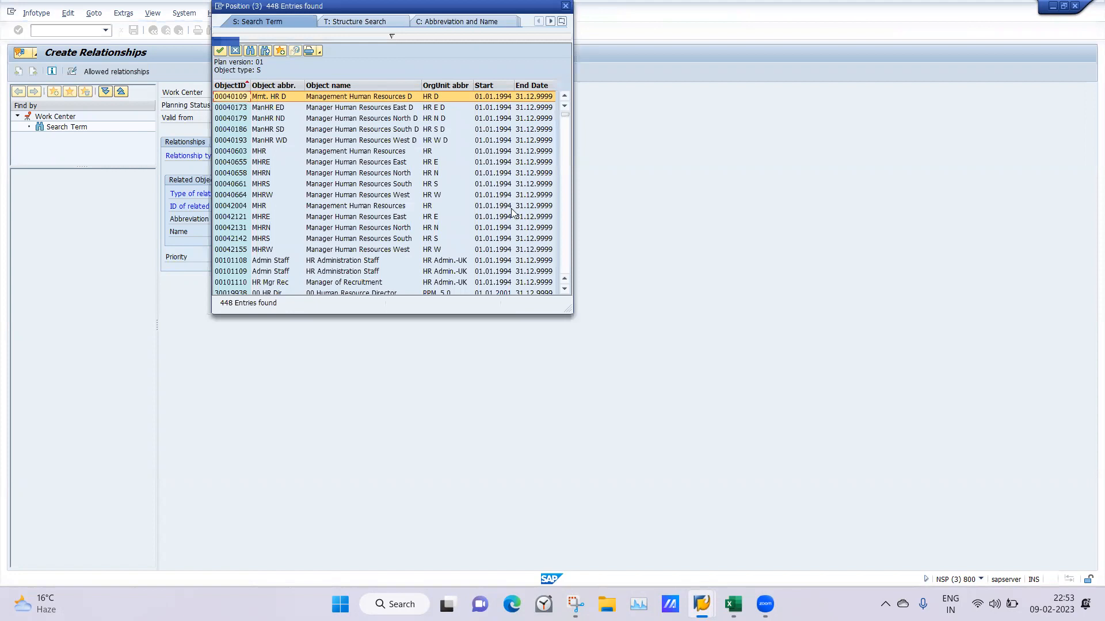
Look through the position hits for the HR manager of the Saheli Noida HR unit, and close the hit list without choosing one
{"action": "left_click", "coordinate": [564, 228]}
{"action": "left_click", "coordinate": [564, 228]}
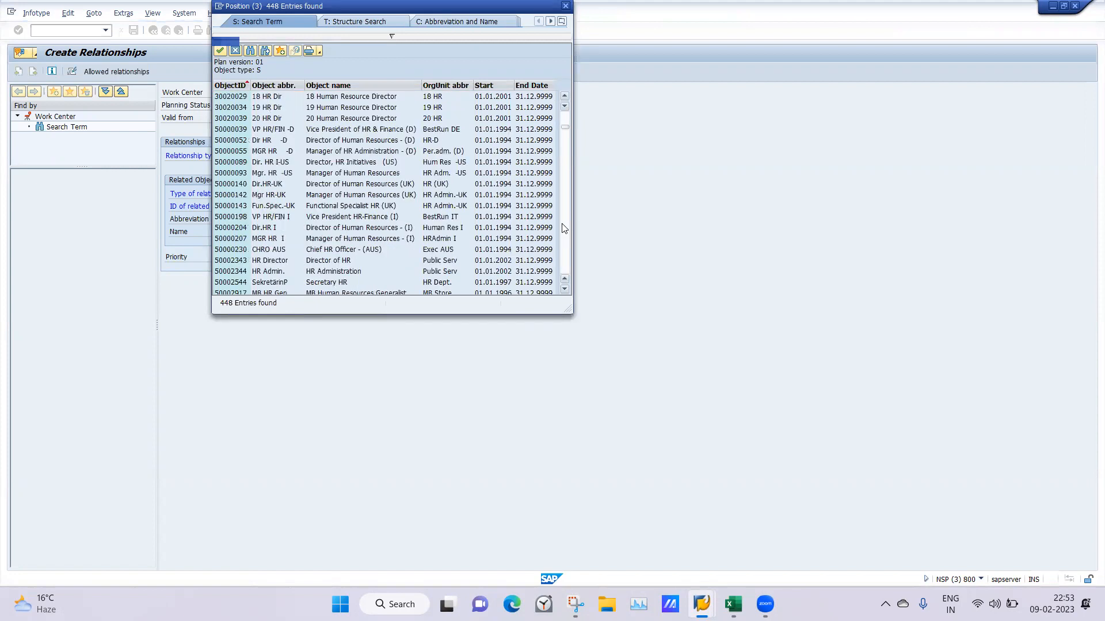
{"action": "left_click", "coordinate": [564, 229]}
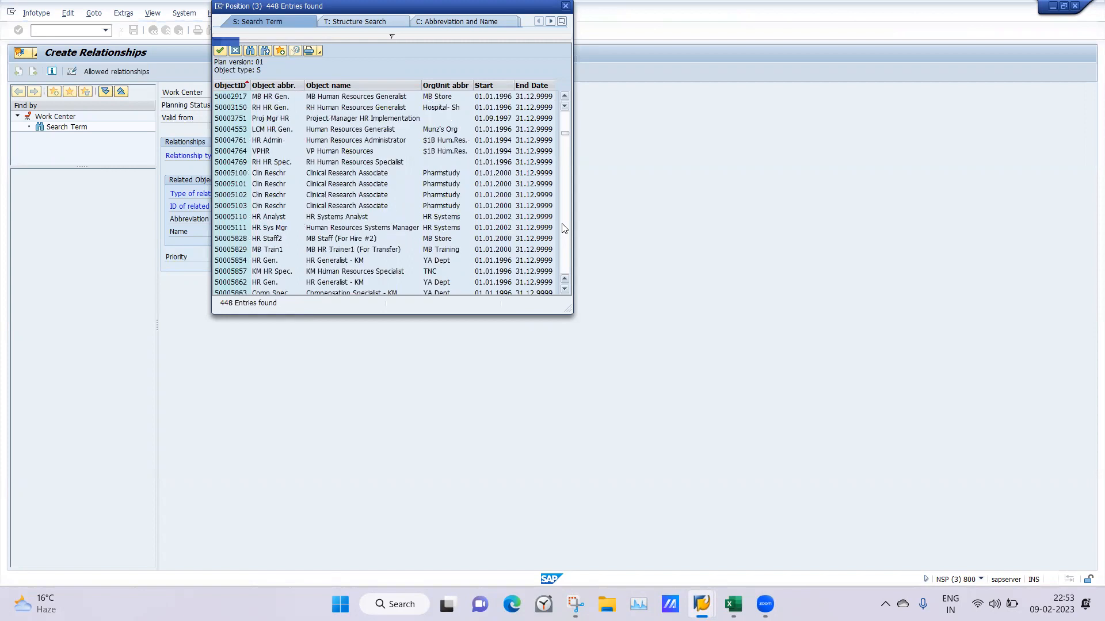
{"action": "left_click", "coordinate": [564, 228]}
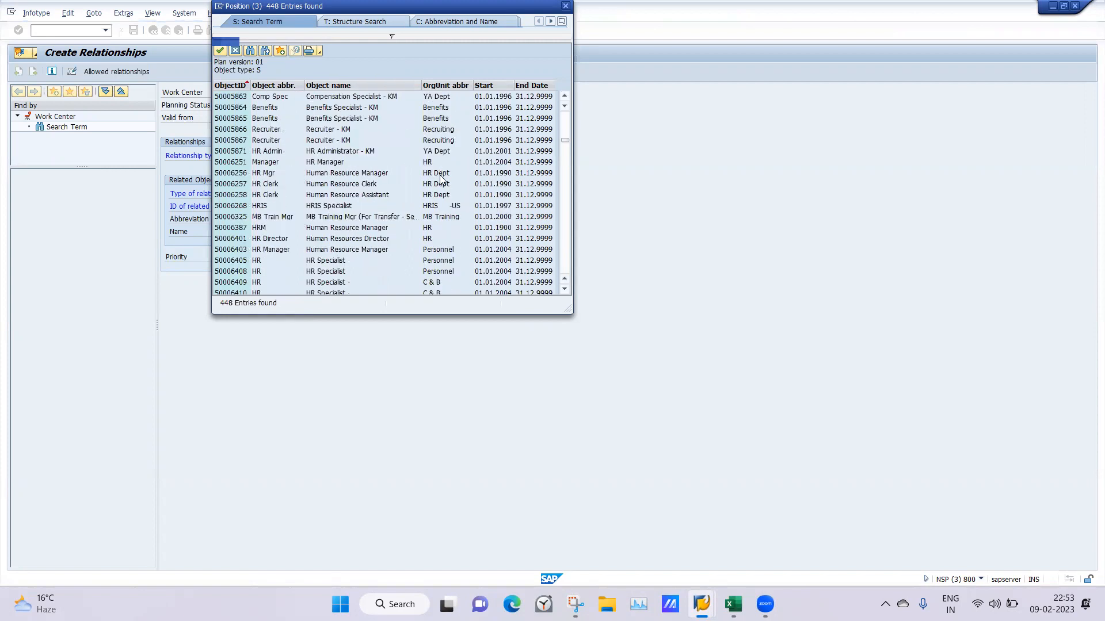
{"action": "left_click", "coordinate": [566, 236]}
{"action": "left_click", "coordinate": [565, 236]}
{"action": "left_click", "coordinate": [566, 236]}
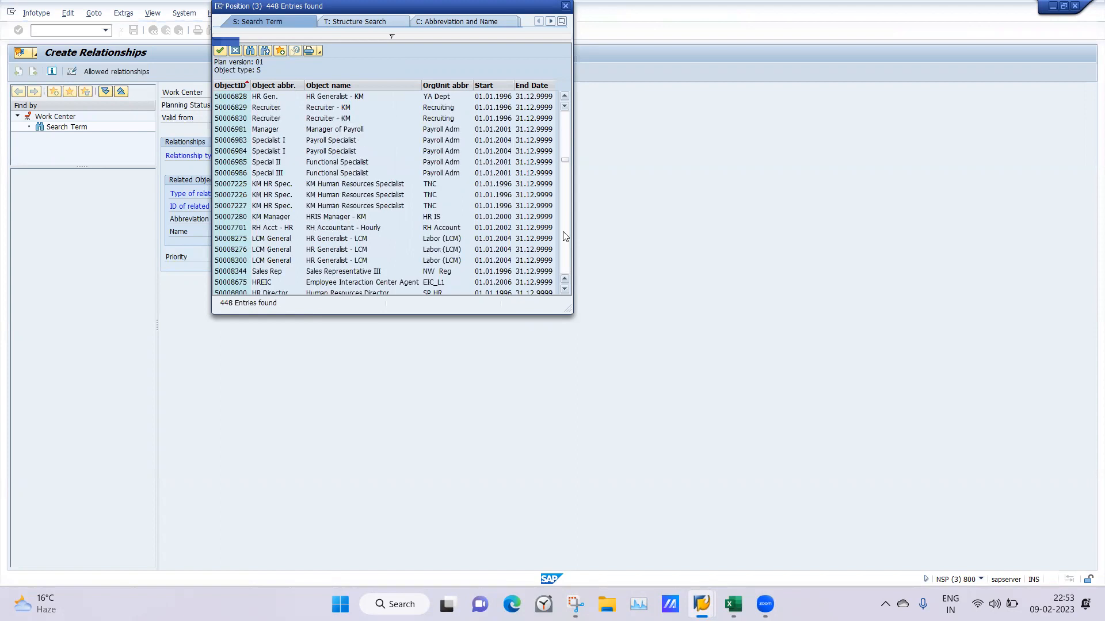
{"action": "left_click", "coordinate": [566, 237]}
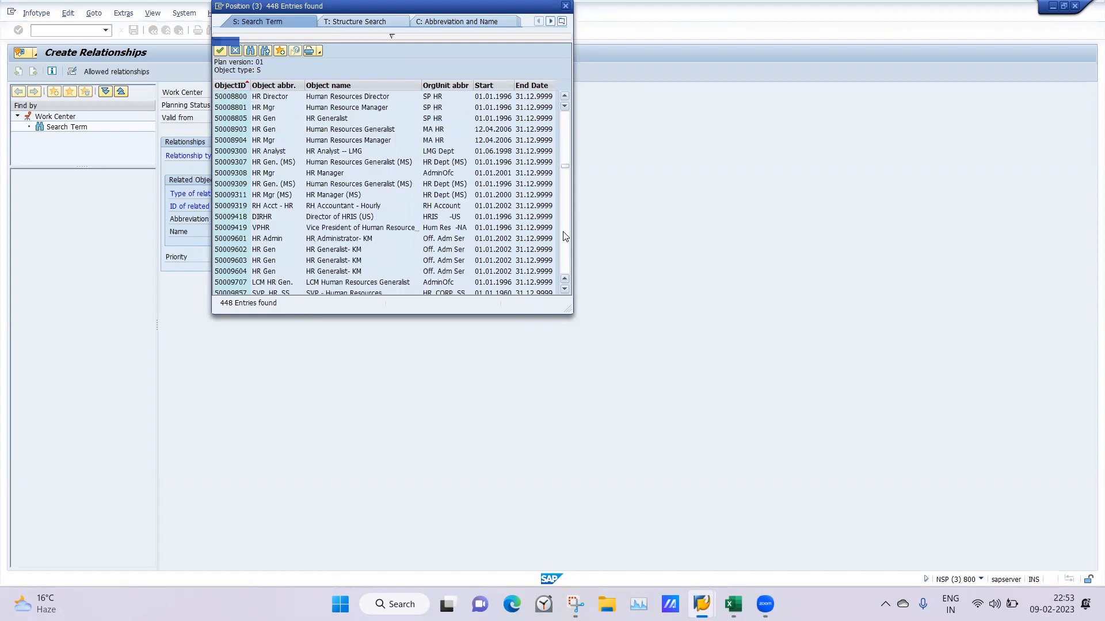
{"action": "left_click", "coordinate": [565, 236]}
{"action": "left_click", "coordinate": [566, 236]}
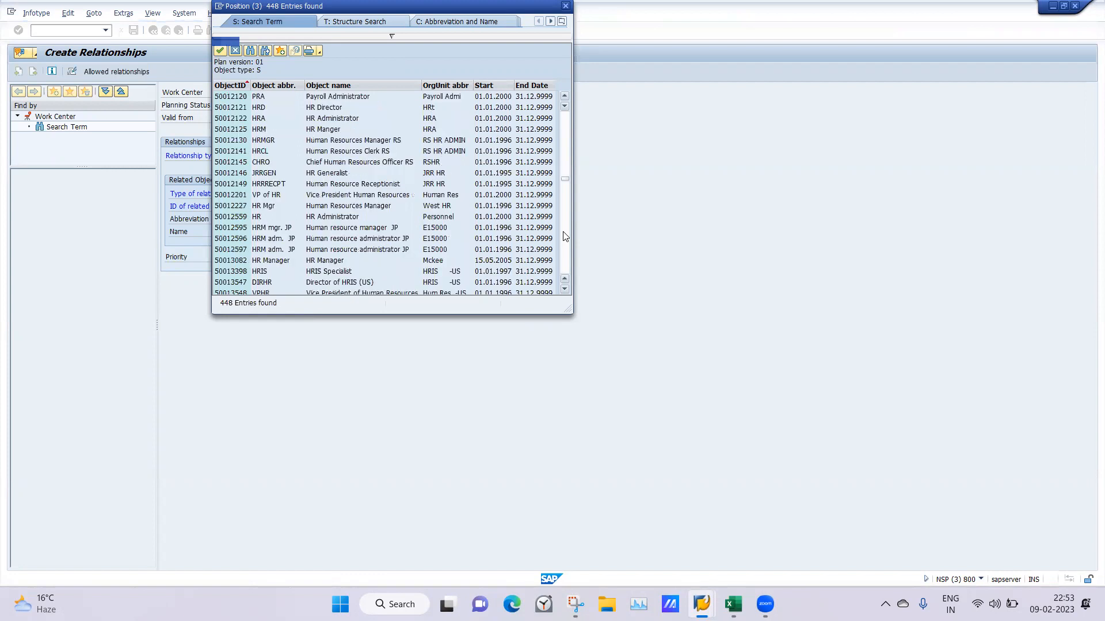
{"action": "left_click", "coordinate": [565, 237]}
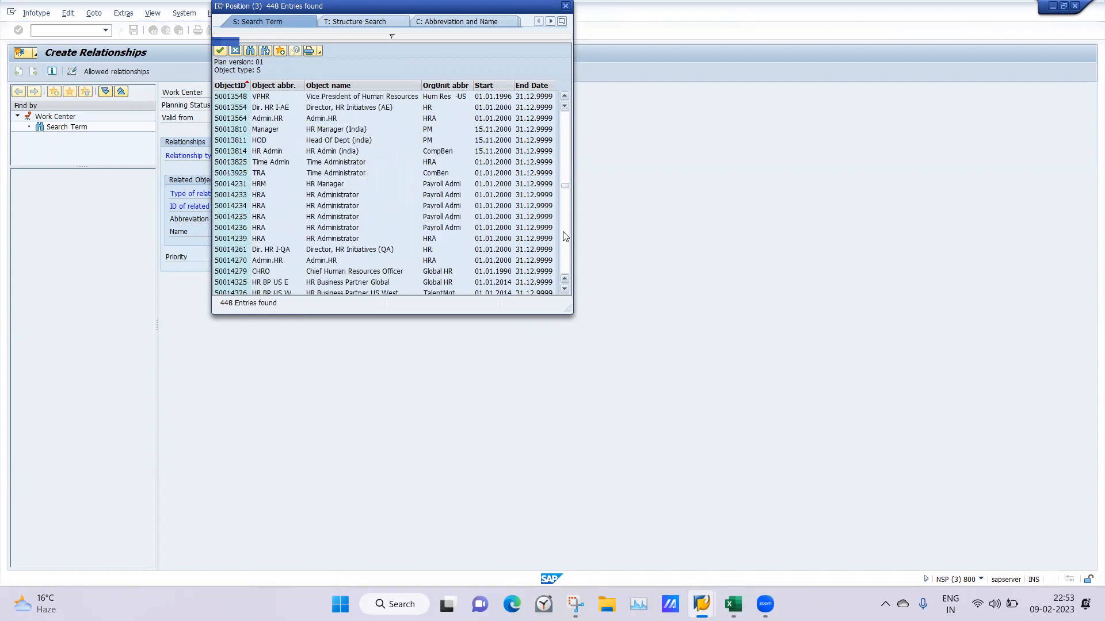
{"action": "left_click", "coordinate": [566, 236]}
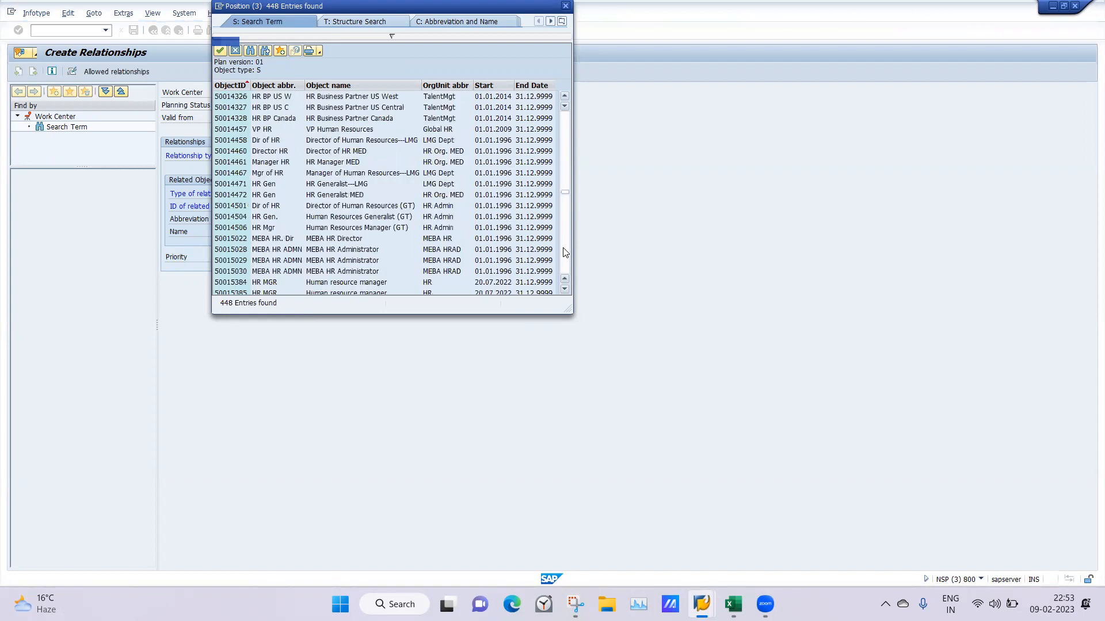
{"action": "left_click", "coordinate": [565, 252]}
{"action": "left_click", "coordinate": [566, 252]}
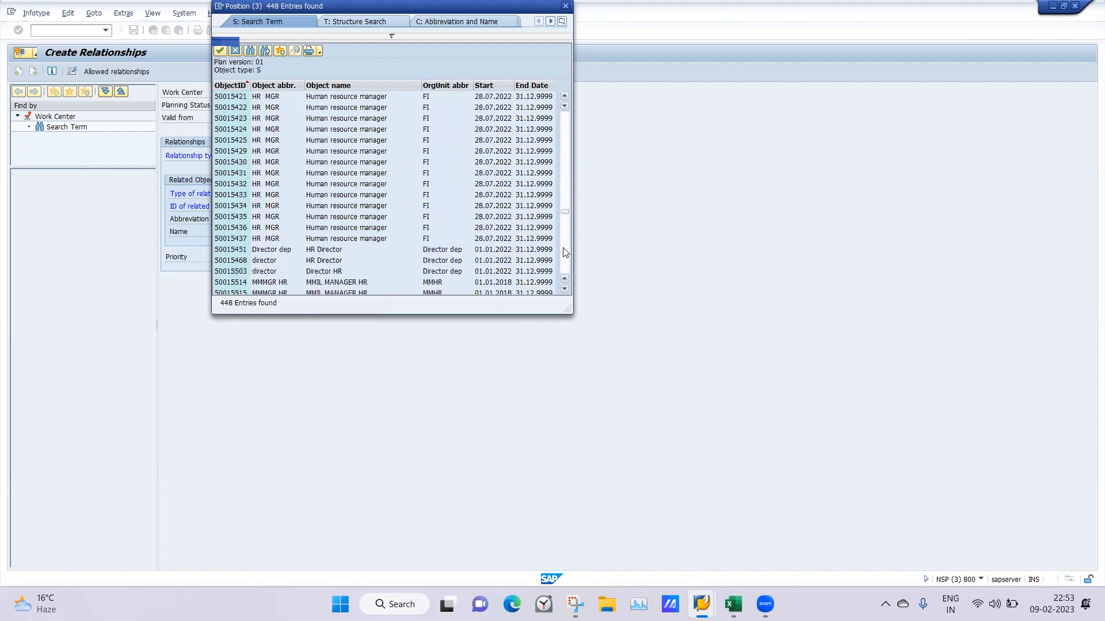
{"action": "left_click", "coordinate": [565, 252]}
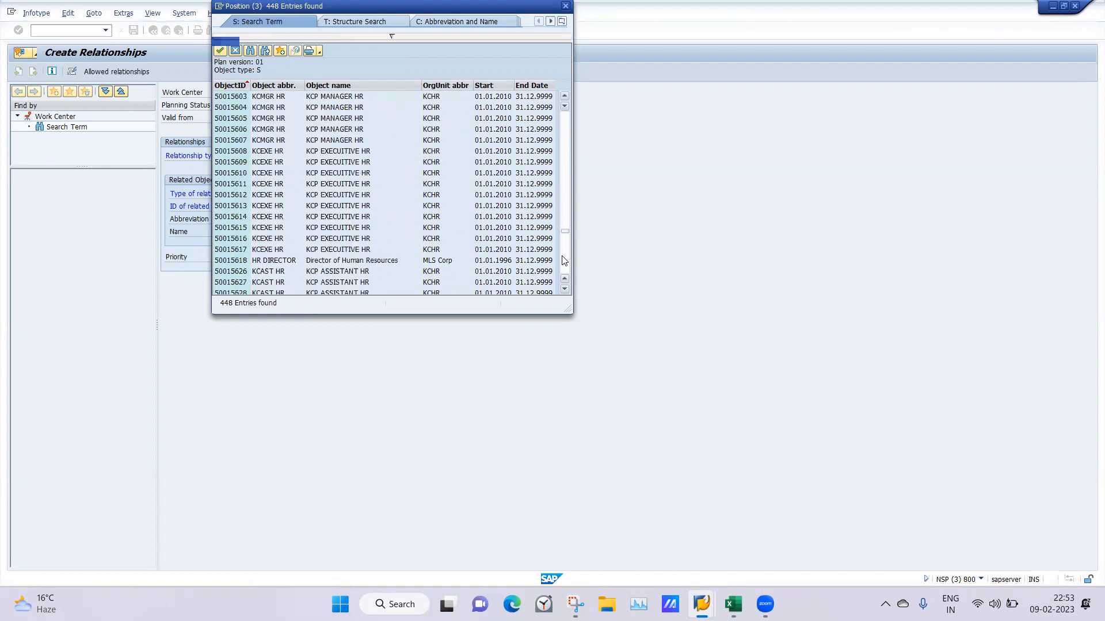
{"action": "left_click", "coordinate": [563, 271]}
{"action": "left_click", "coordinate": [563, 271]}
{"action": "left_click", "coordinate": [564, 270]}
{"action": "left_click", "coordinate": [563, 271]}
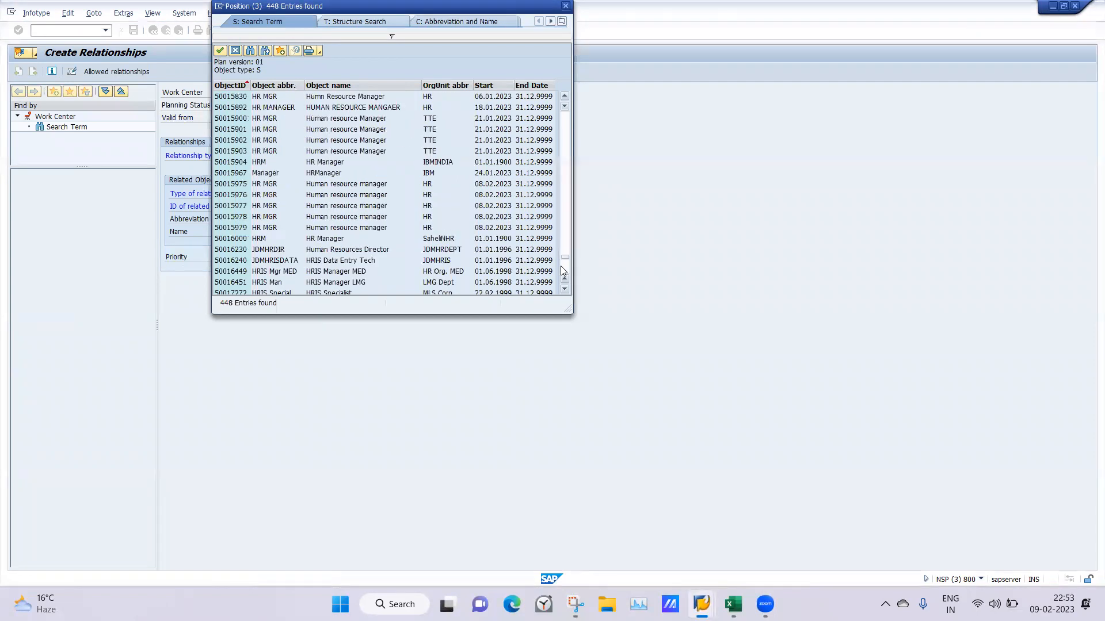
{"action": "left_click", "coordinate": [563, 271]}
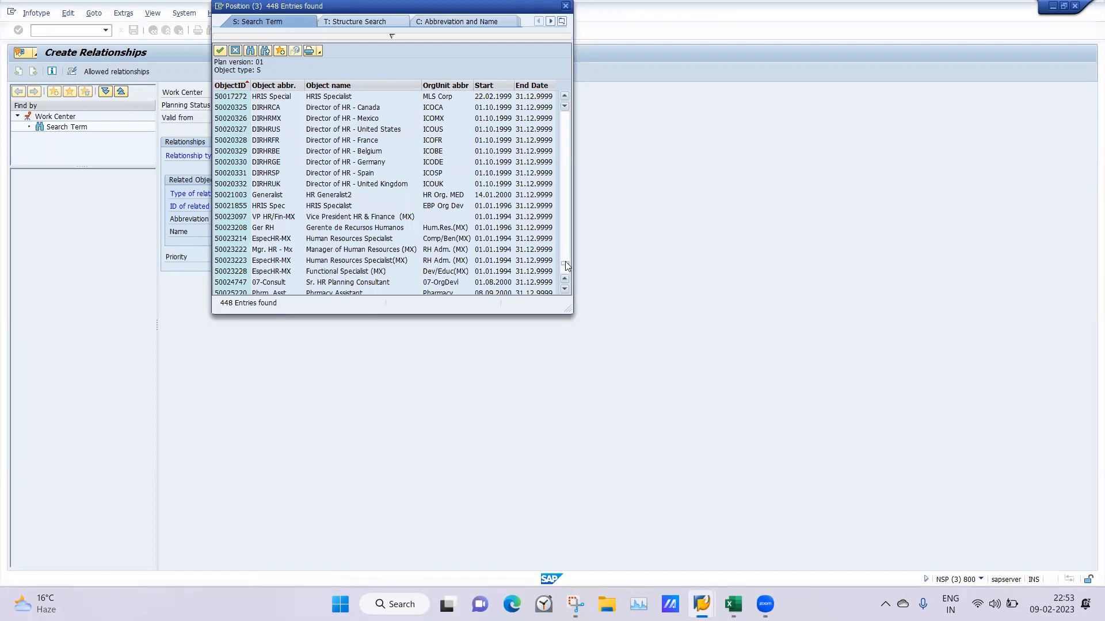
{"action": "left_click", "coordinate": [565, 261]}
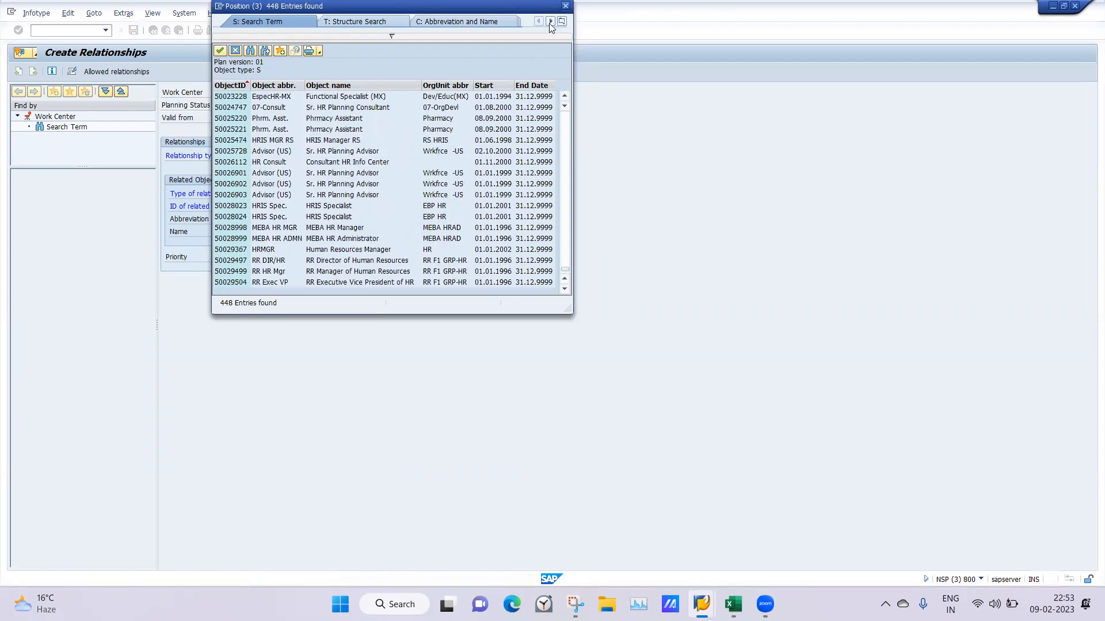
{"action": "key", "text": "Escape"}
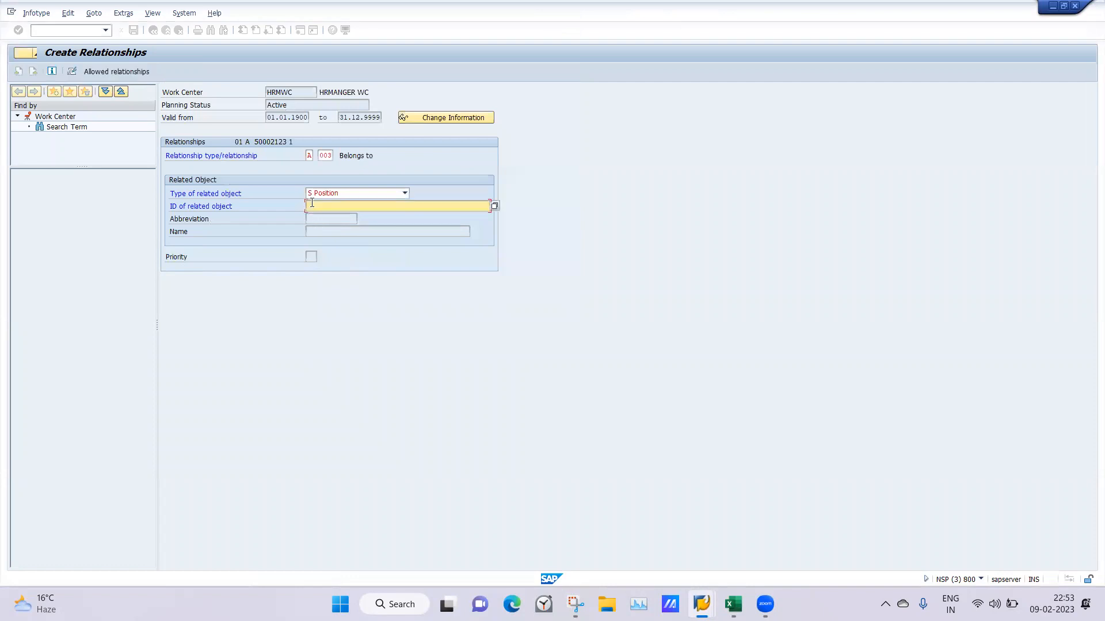
Switch to the Staff Assignments session and copy the object ID of the HR Manager position under SaheliNoidaHR
{"action": "mouse_move", "coordinate": [702, 604]}
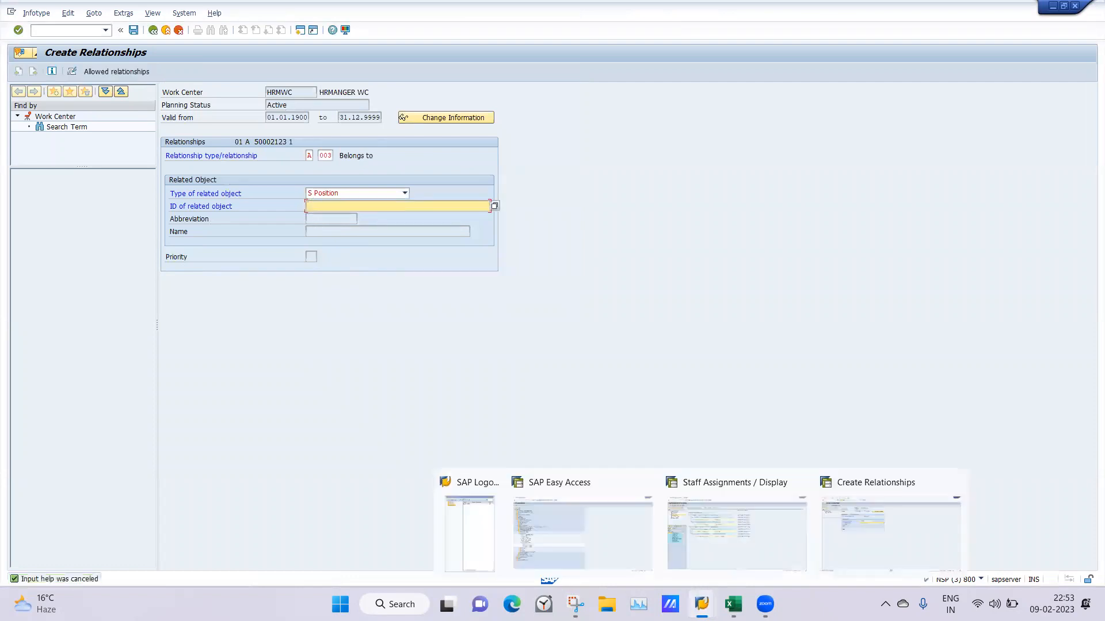
{"action": "left_click", "coordinate": [730, 539]}
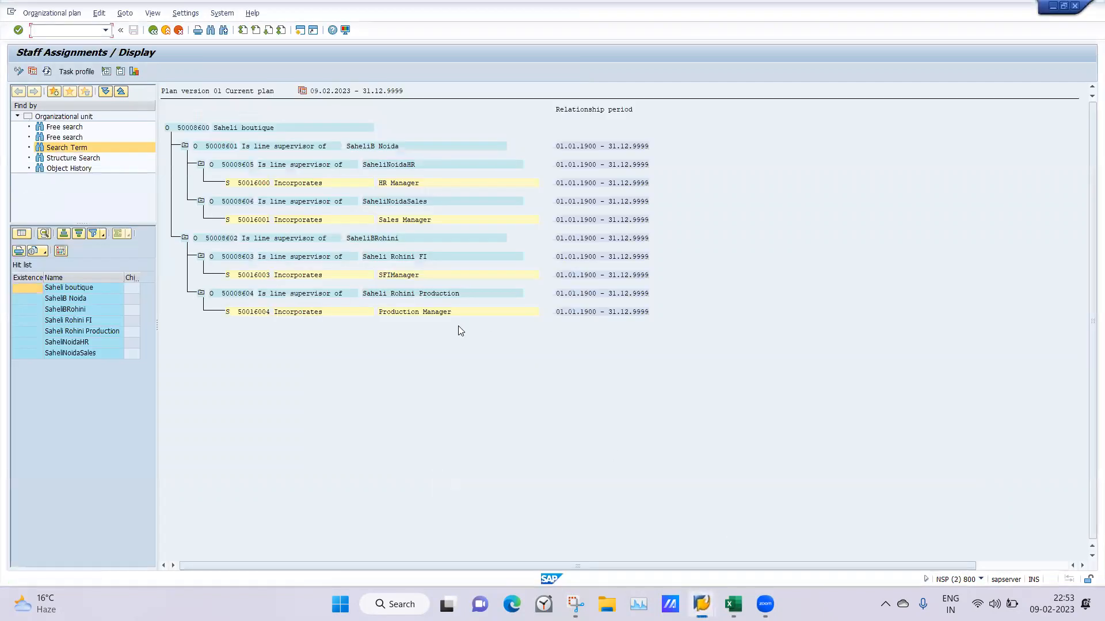
{"action": "left_click", "coordinate": [241, 183]}
{"action": "left_click_drag", "start_coordinate": [234, 183], "coordinate": [270, 185]}
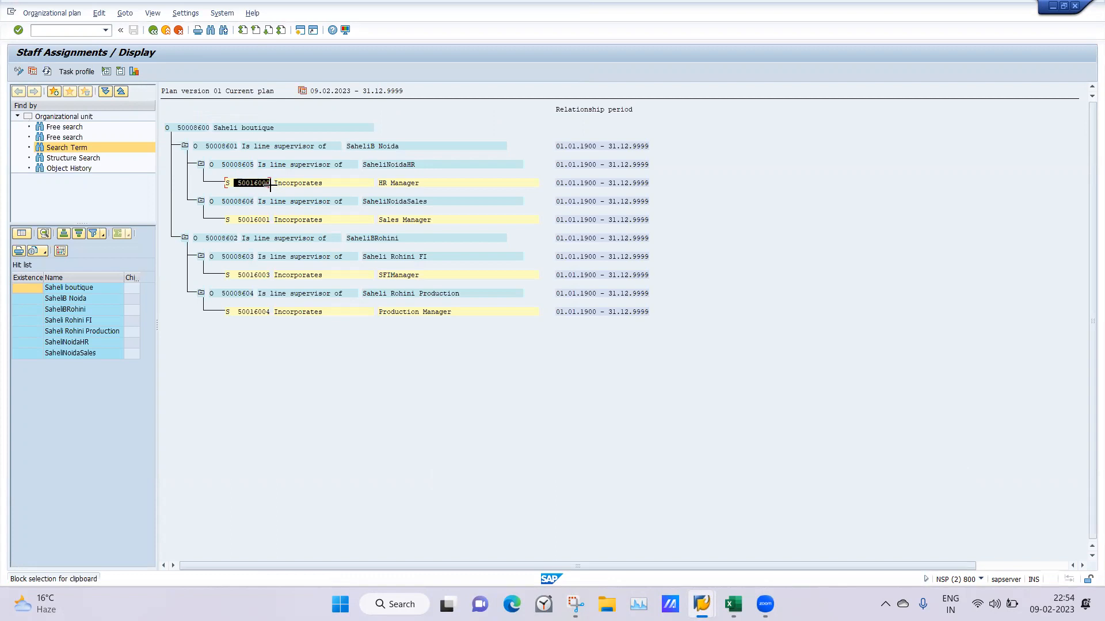
{"action": "left_click_drag", "start_coordinate": [273, 184], "coordinate": [276, 188]}
{"action": "key", "text": "ctrl+c"}
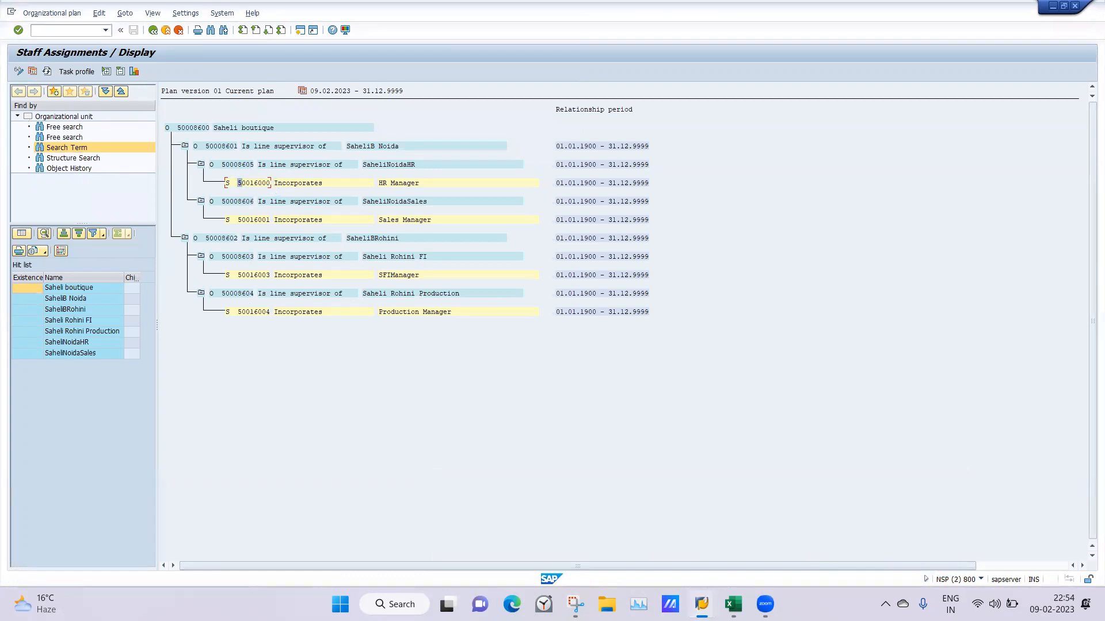
Return to the Create Relationships session, enter position 50016000 as the related object's ID and save the record
{"action": "mouse_move", "coordinate": [702, 604]}
{"action": "left_click", "coordinate": [860, 540]}
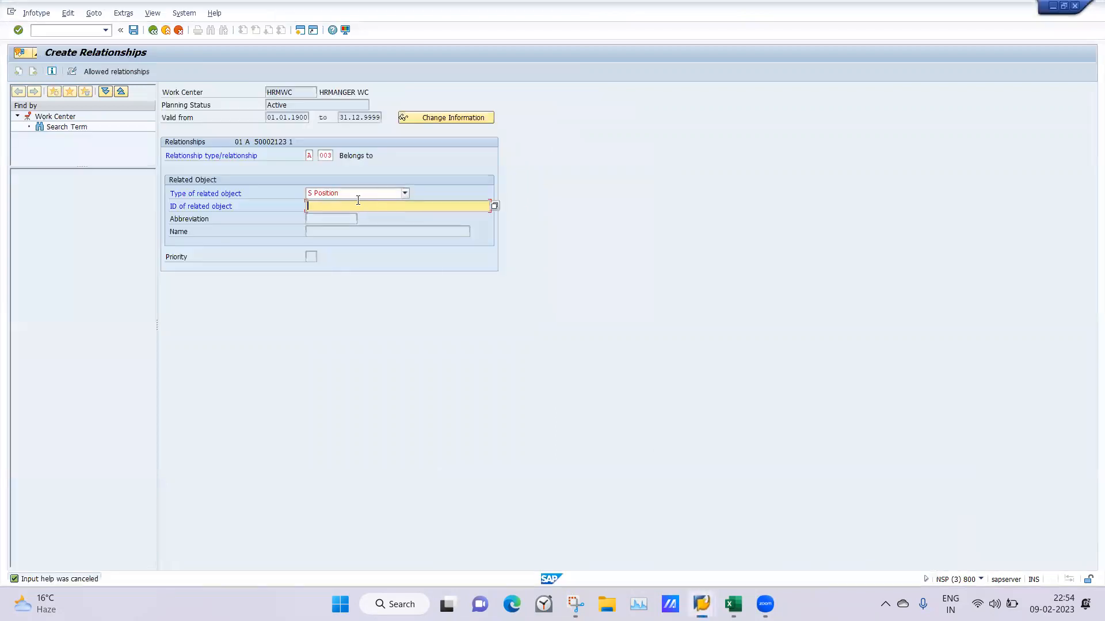
{"action": "key", "text": "ctrl+v"}
{"action": "left_click_drag", "start_coordinate": [310, 207], "coordinate": [290, 208]}
{"action": "key", "text": "Delete"}
{"action": "key", "text": "Return"}
{"action": "left_click", "coordinate": [133, 29]}
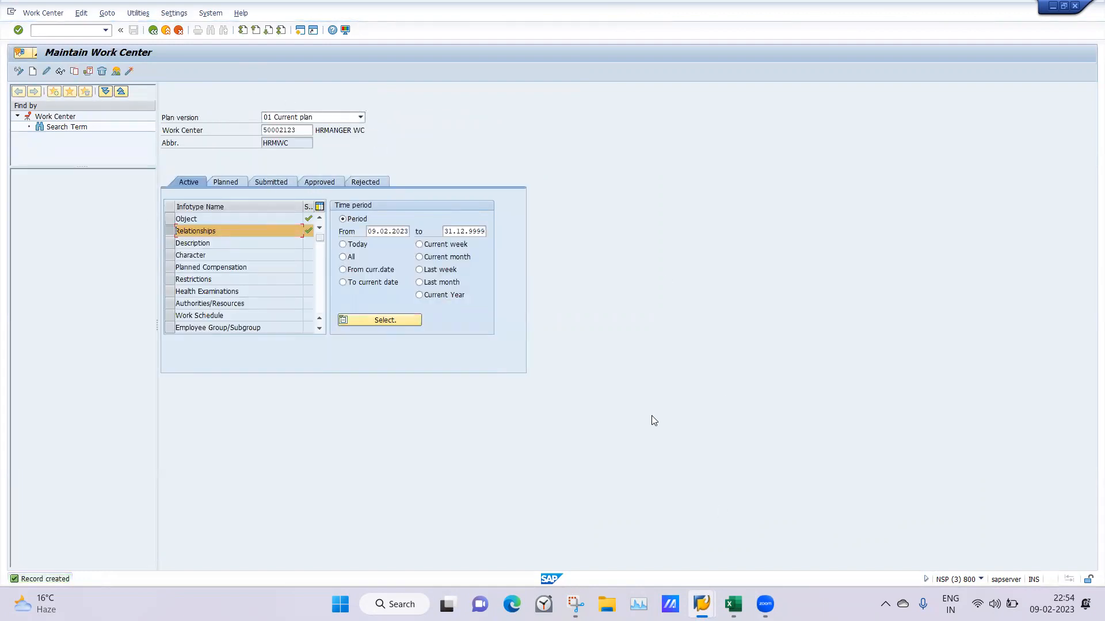
Set the start of the HRMWC work center's time period to 01.01.1900
{"action": "double_click", "coordinate": [371, 231]}
{"action": "key", "text": "BackSpace"}
{"action": "key", "text": "Return"}
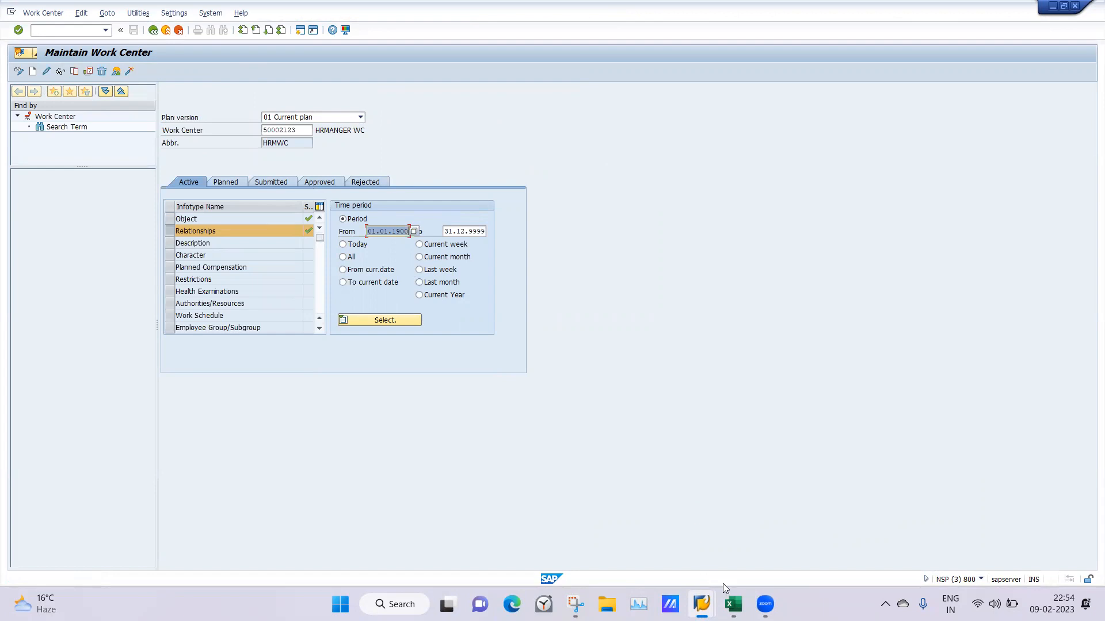
Switch to the Excel notes and review the task catalogue section with the developer and functional consultant tasks
{"action": "left_click", "coordinate": [731, 601]}
{"action": "left_click", "coordinate": [399, 372]}
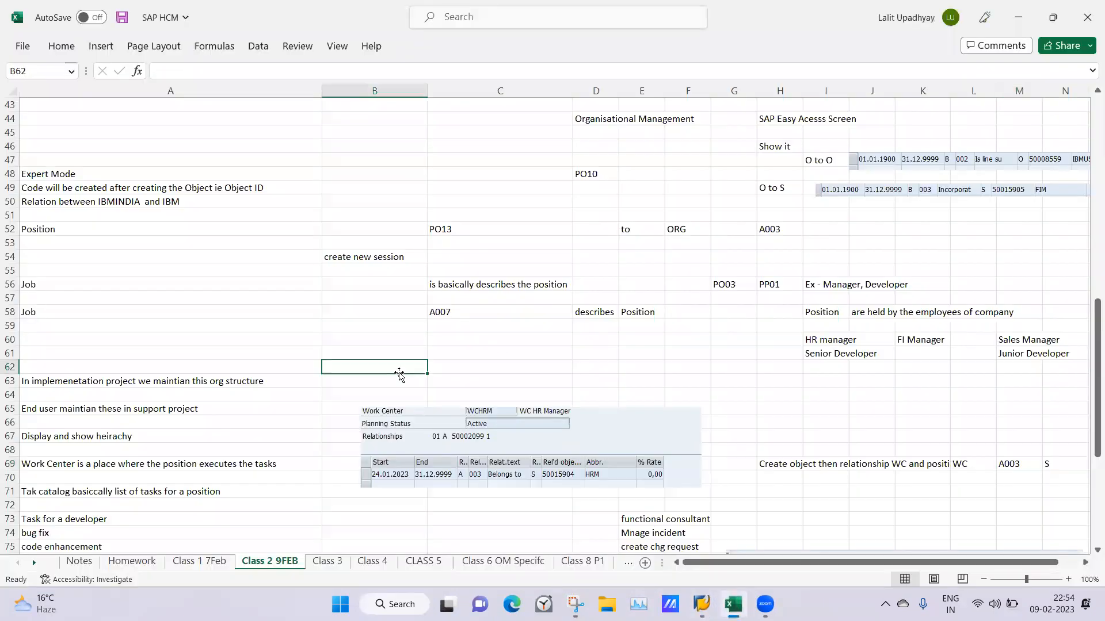
{"action": "left_click_drag", "start_coordinate": [1089, 367], "coordinate": [1088, 399]}
{"action": "left_click", "coordinate": [583, 434]}
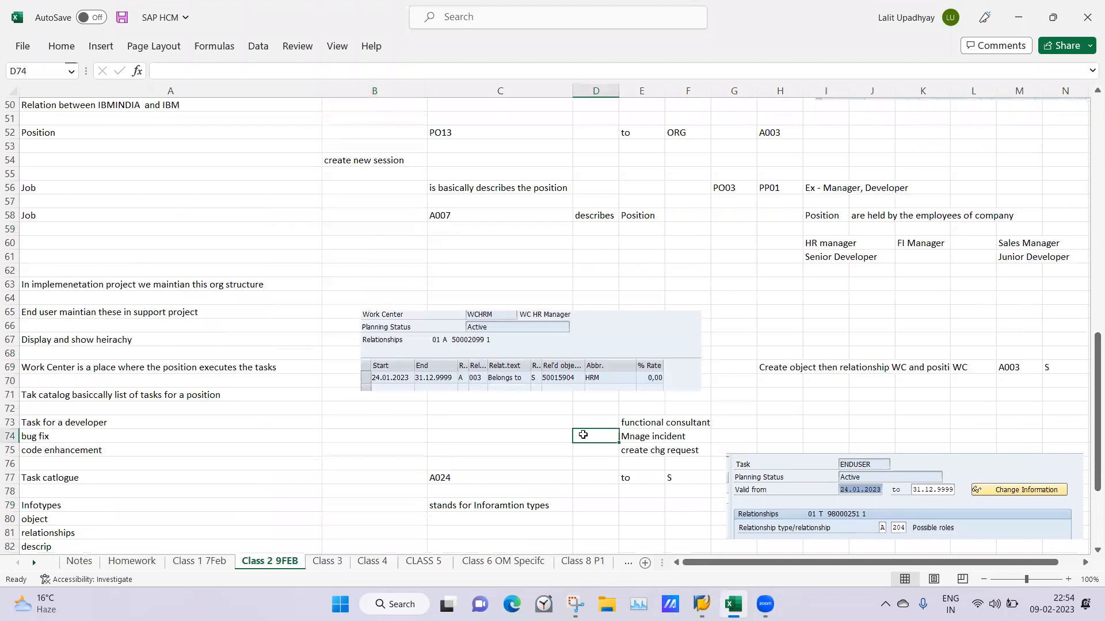
{"action": "left_click", "coordinate": [519, 410]}
{"action": "left_click", "coordinate": [482, 428]}
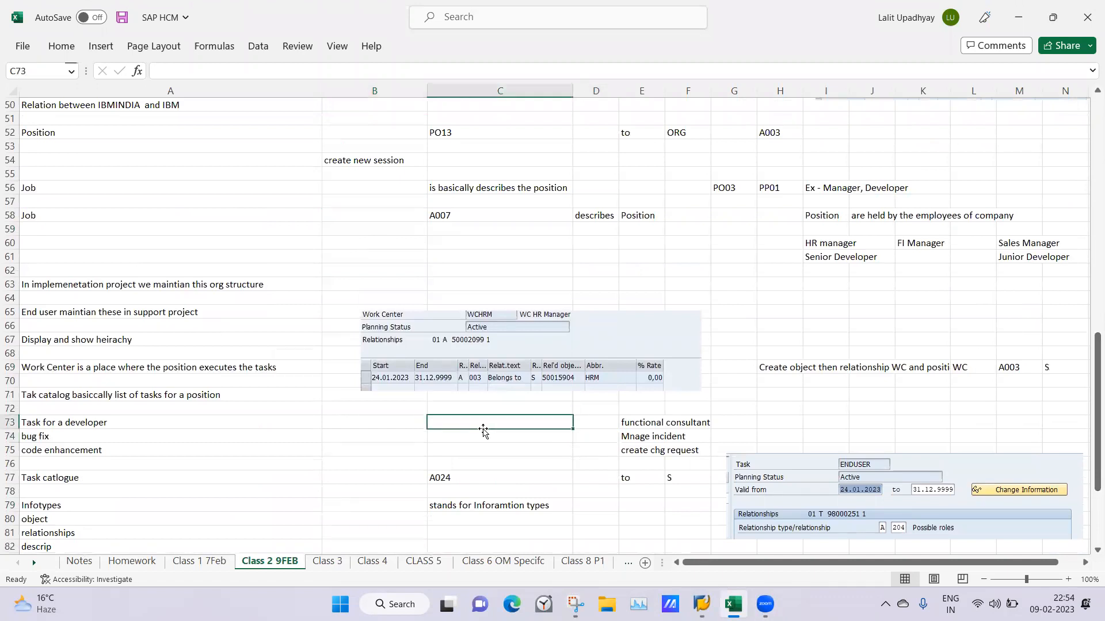
{"action": "key", "text": "Left"}
{"action": "left_click", "coordinate": [486, 425]}
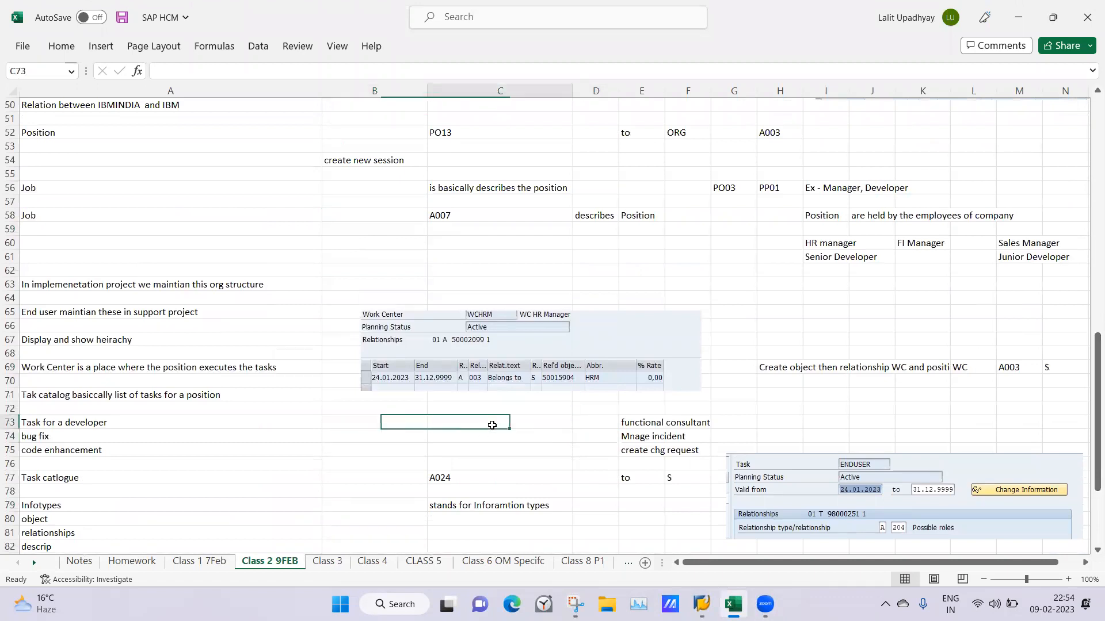
{"action": "left_click", "coordinate": [741, 427]}
{"action": "left_click", "coordinate": [773, 424]}
{"action": "left_click", "coordinate": [823, 423]}
{"action": "left_click", "coordinate": [876, 421]}
{"action": "left_click", "coordinate": [939, 422]}
{"action": "left_click", "coordinate": [965, 421]}
{"action": "left_click", "coordinate": [1024, 418]}
{"action": "left_click", "coordinate": [811, 424]}
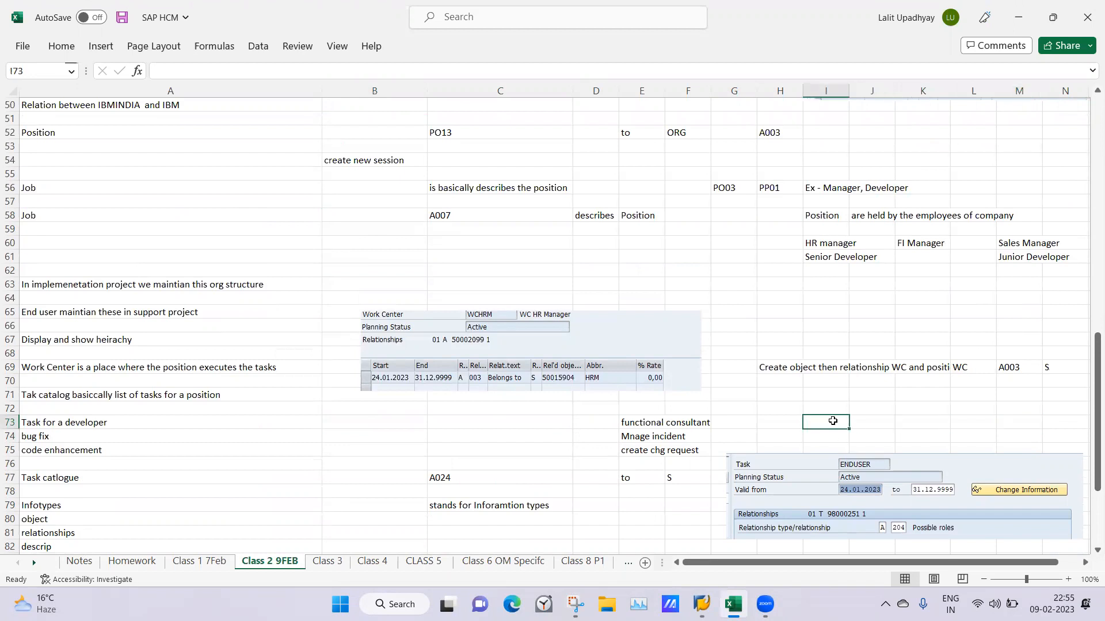
Switch from the Excel notes to the SAP Staff Assignments session and review the Saheli boutique structure with its positions
{"action": "left_click", "coordinate": [868, 424]}
{"action": "left_click", "coordinate": [913, 424]}
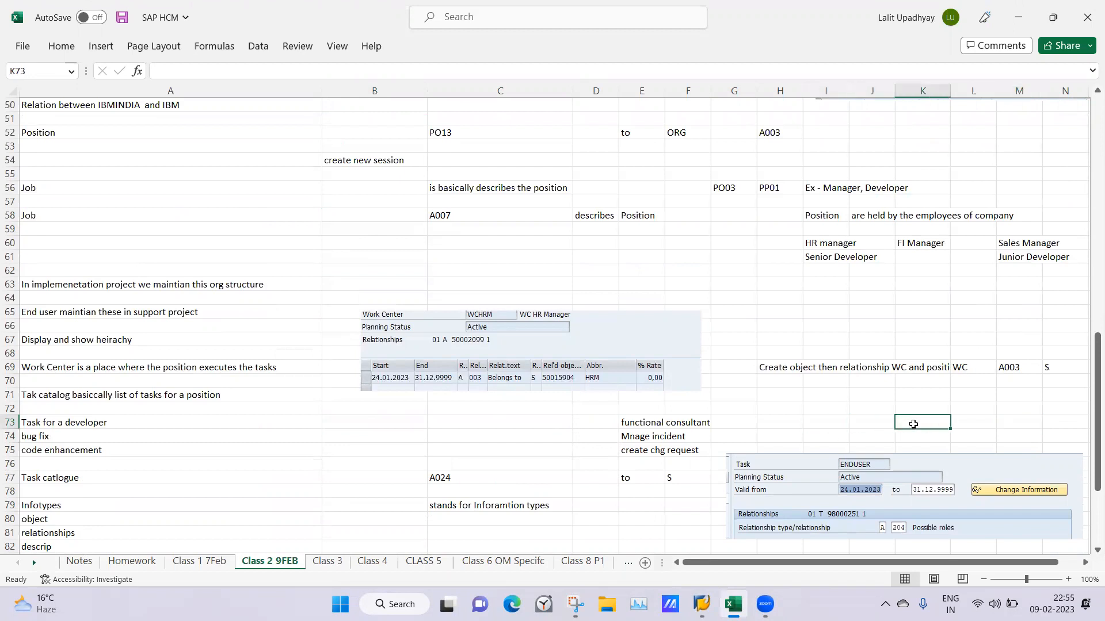
{"action": "left_click", "coordinate": [702, 604]}
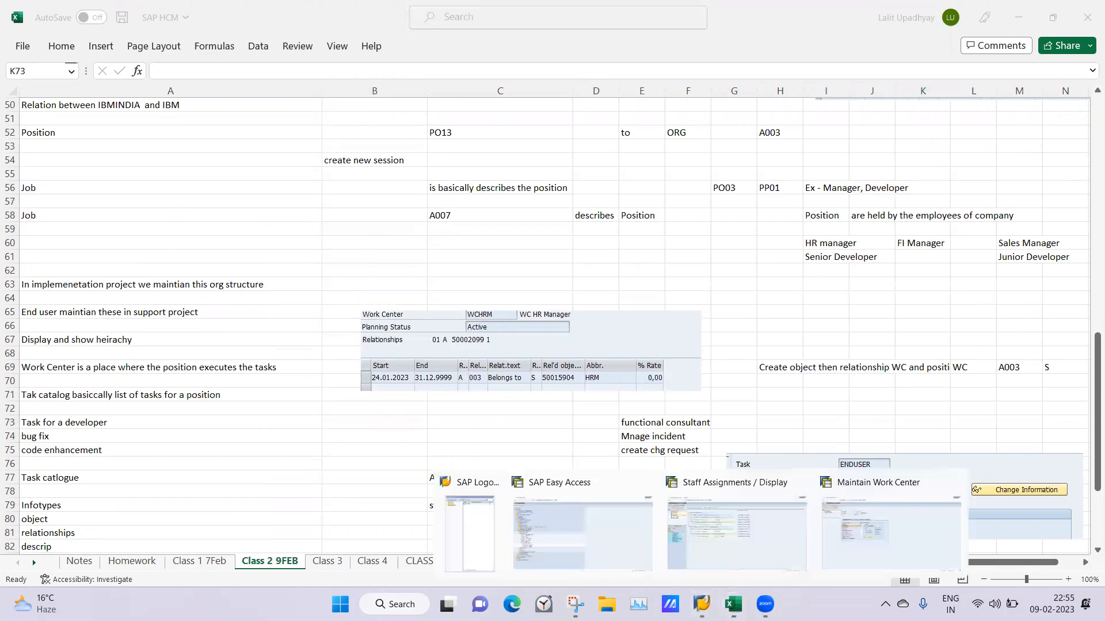
{"action": "left_click", "coordinate": [736, 542]}
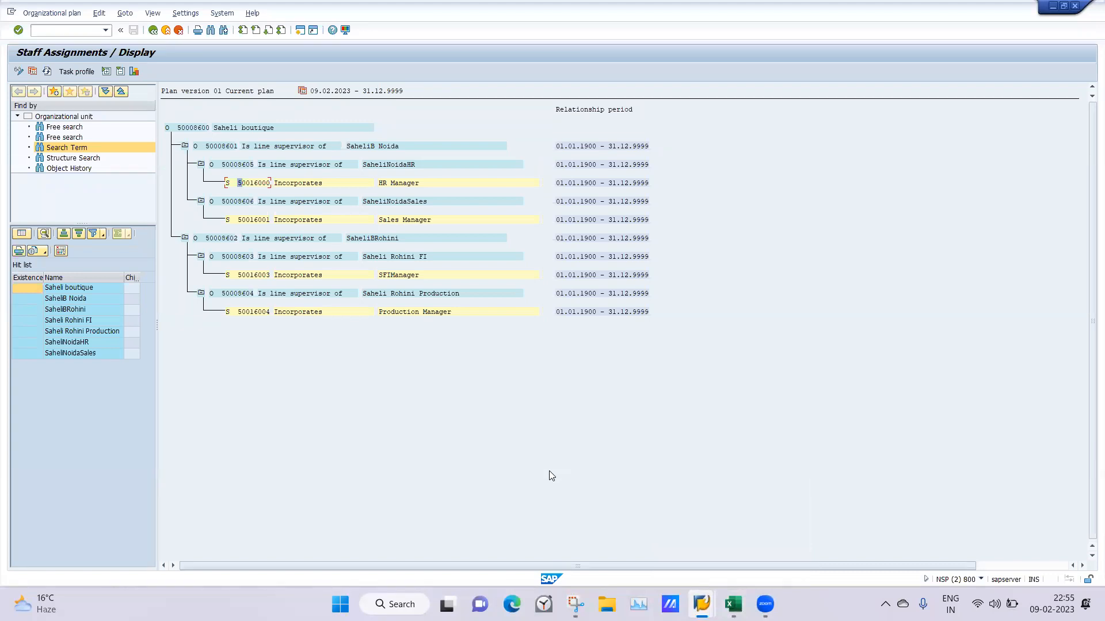
Switch to the Maintain Work Center session, inspect the relationships overview of work center HRMWC and return to its initial screen
{"action": "mouse_move", "coordinate": [701, 604]}
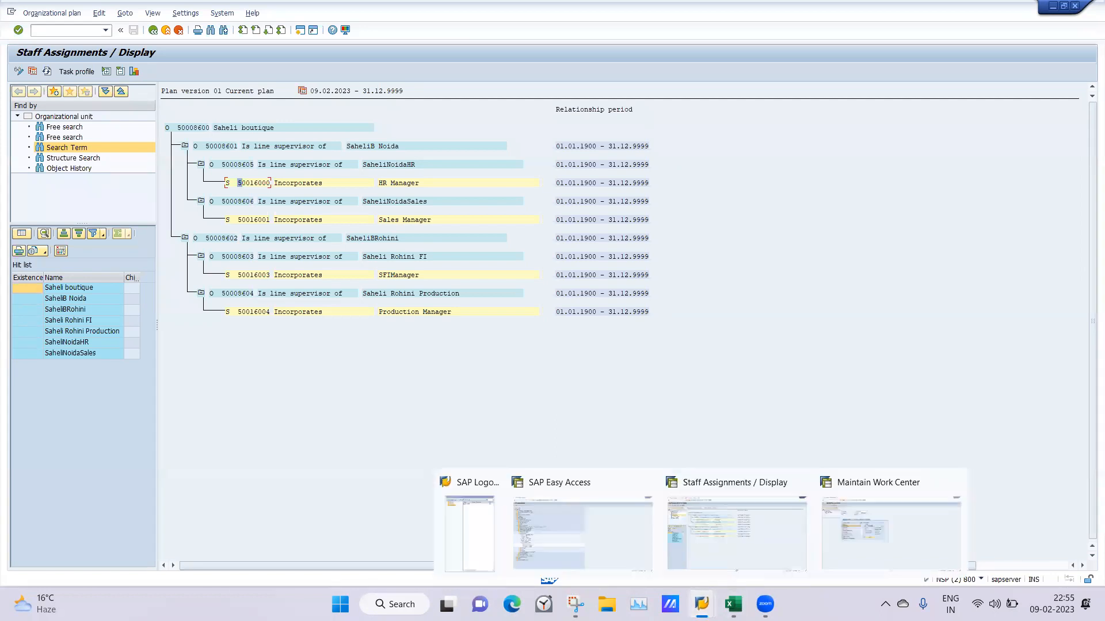
{"action": "left_click", "coordinate": [881, 531]}
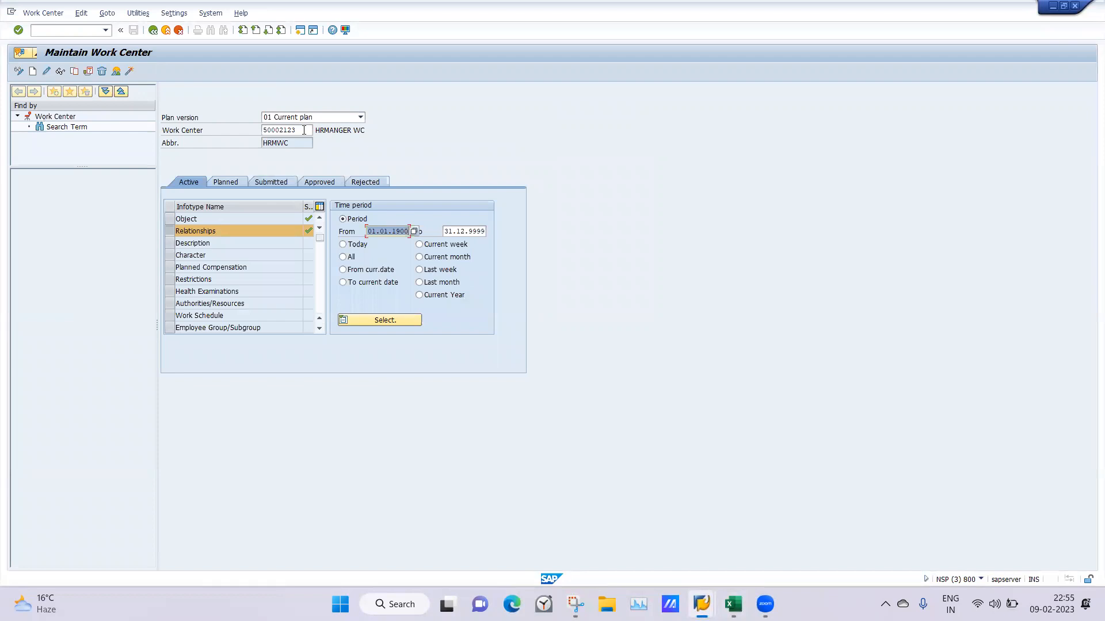
{"action": "left_click", "coordinate": [169, 233]}
{"action": "left_click", "coordinate": [169, 232]}
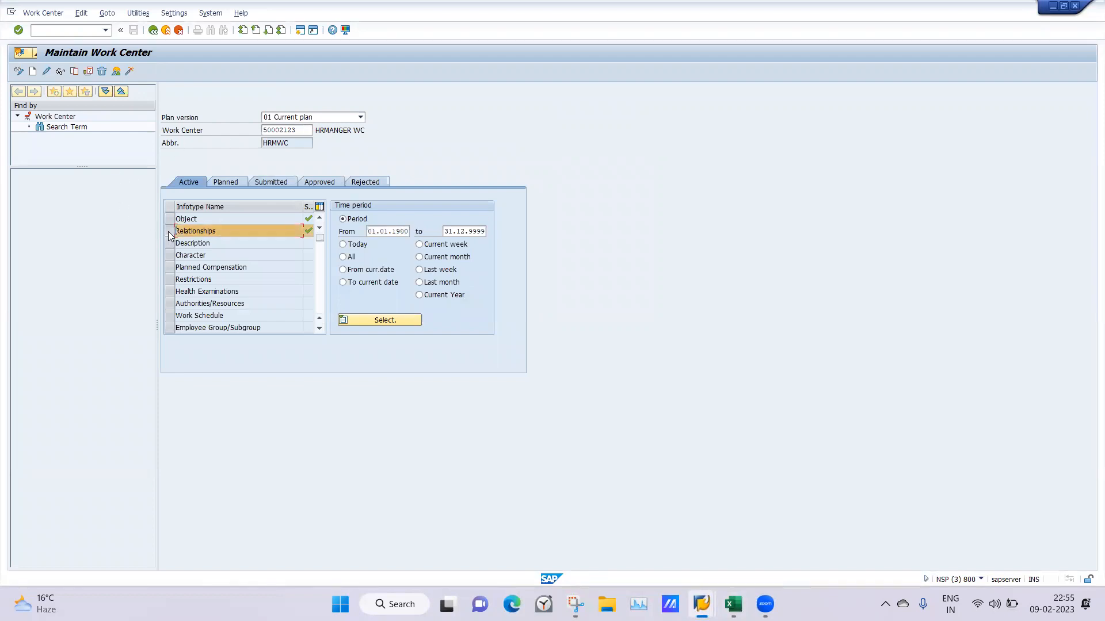
{"action": "left_click", "coordinate": [116, 73]}
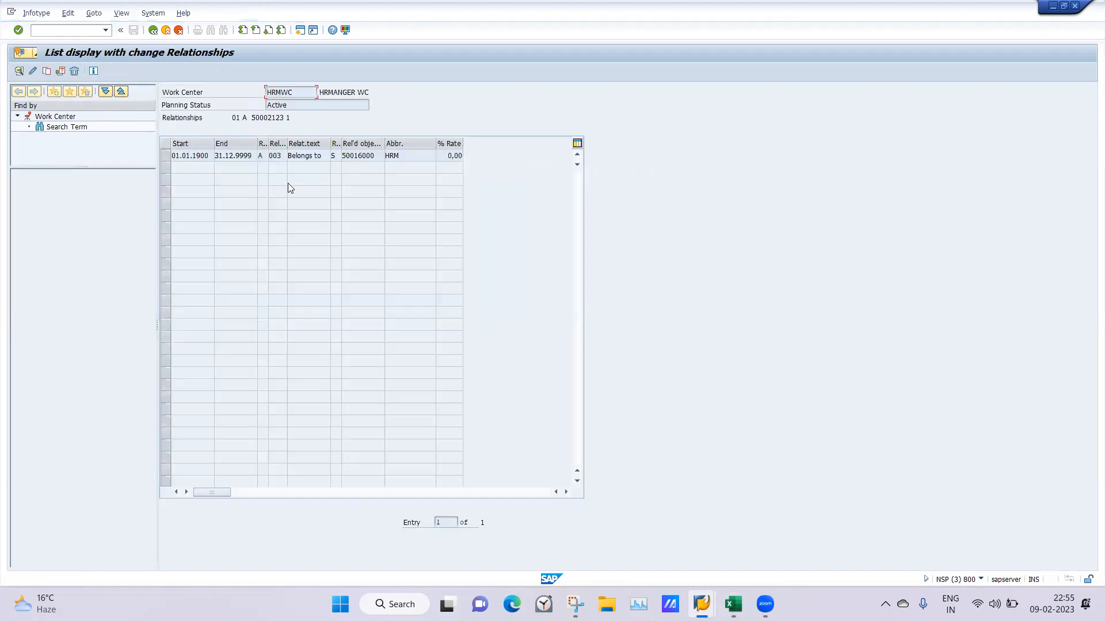
{"action": "left_click", "coordinate": [165, 155]}
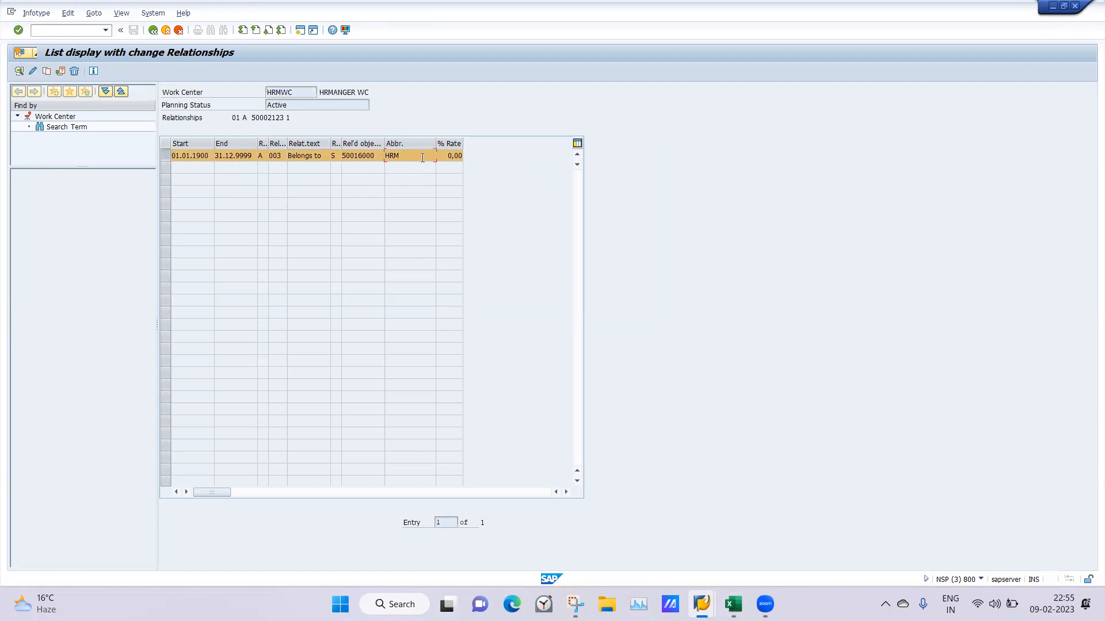
{"action": "key", "text": "BackSpace"}
{"action": "left_click", "coordinate": [149, 33]}
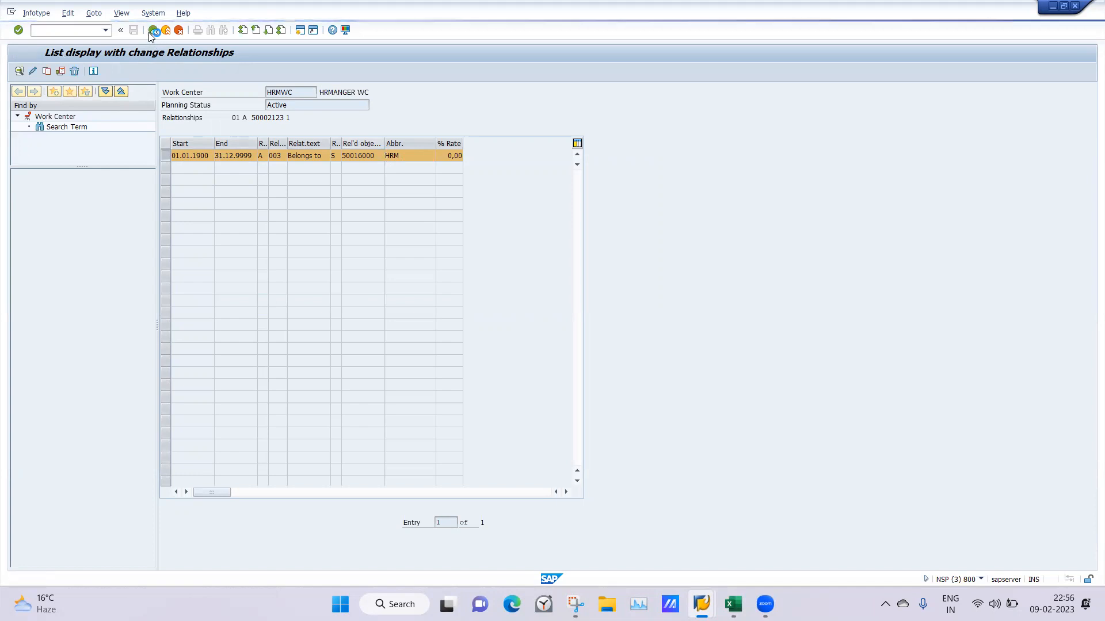
Replace the work center transaction in this session with position maintenance by running /npo13
{"action": "double_click", "coordinate": [304, 131]}
{"action": "mouse_move", "coordinate": [702, 604]}
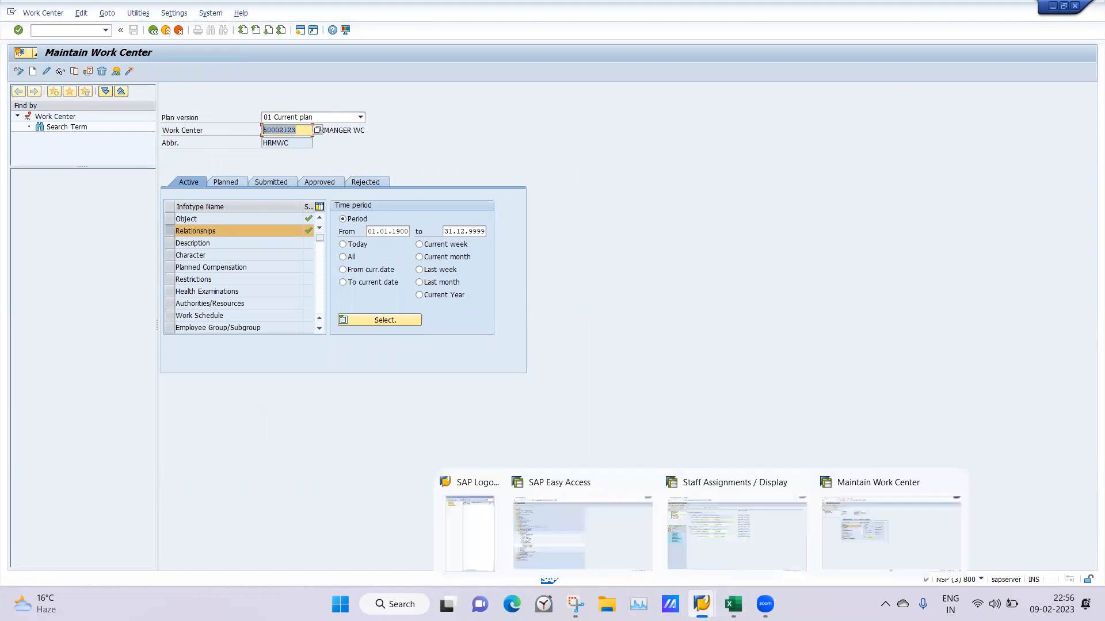
{"action": "left_click", "coordinate": [873, 536]}
{"action": "left_click", "coordinate": [57, 26]}
{"action": "type", "text": "/npo13"}
{"action": "key", "text": "Return"}
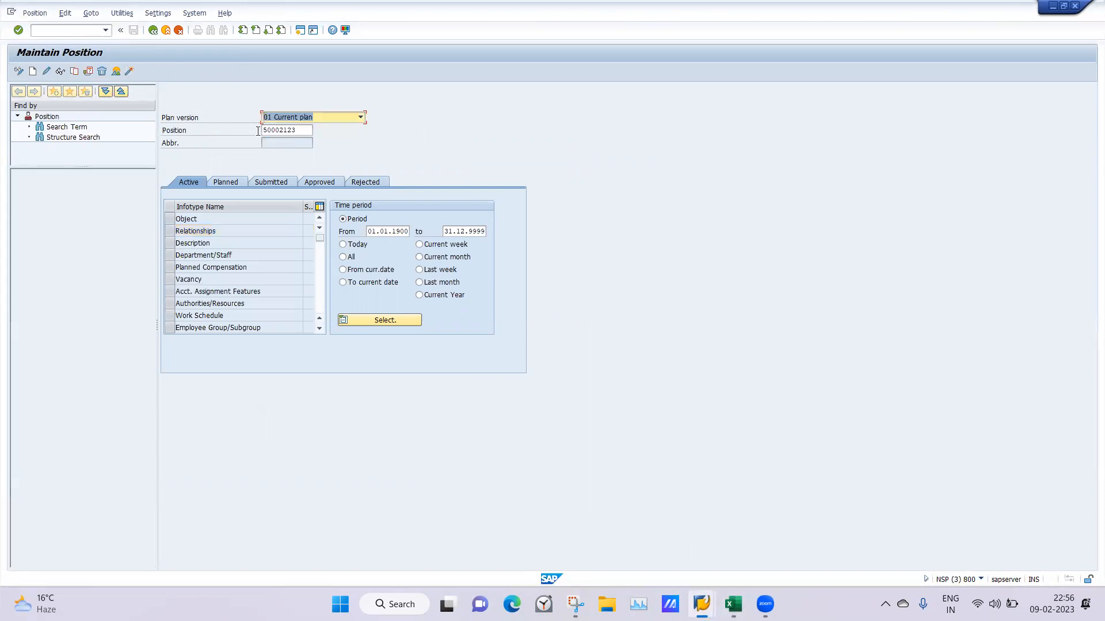
Load position 50016001, the Sales Manager, in place of the carried-over work center ID
{"action": "double_click", "coordinate": [306, 130]}
{"action": "key", "text": "BackSpace"}
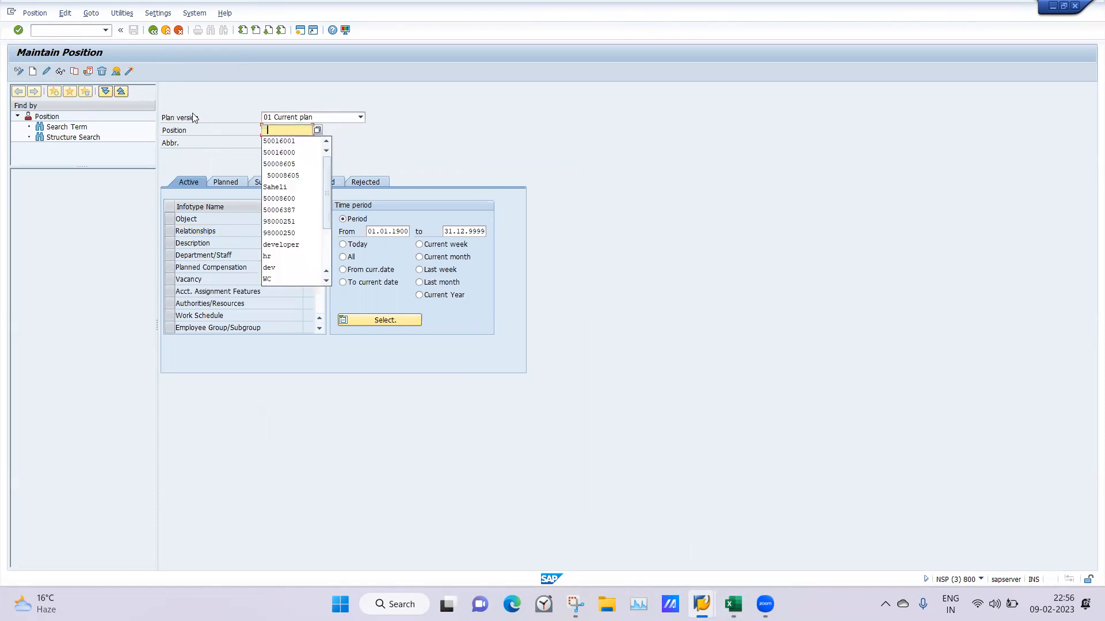
{"action": "left_click", "coordinate": [274, 140]}
{"action": "key", "text": "Return"}
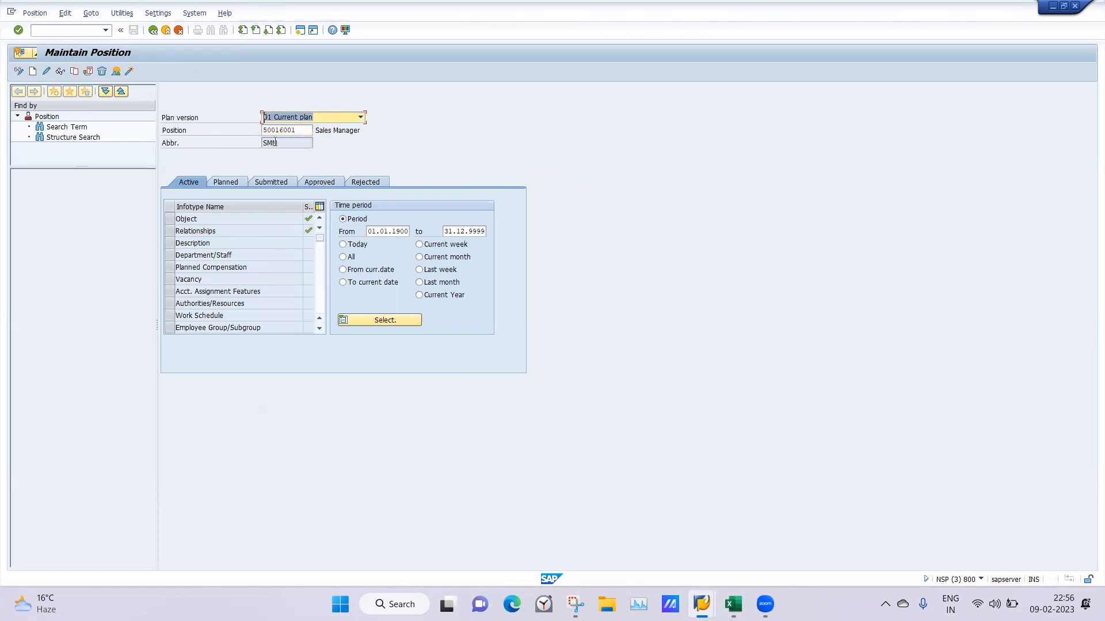
Examine the Sales Manager position's relationship to its organizational unit in the overview and detail record, then return to the list
{"action": "left_click", "coordinate": [178, 230]}
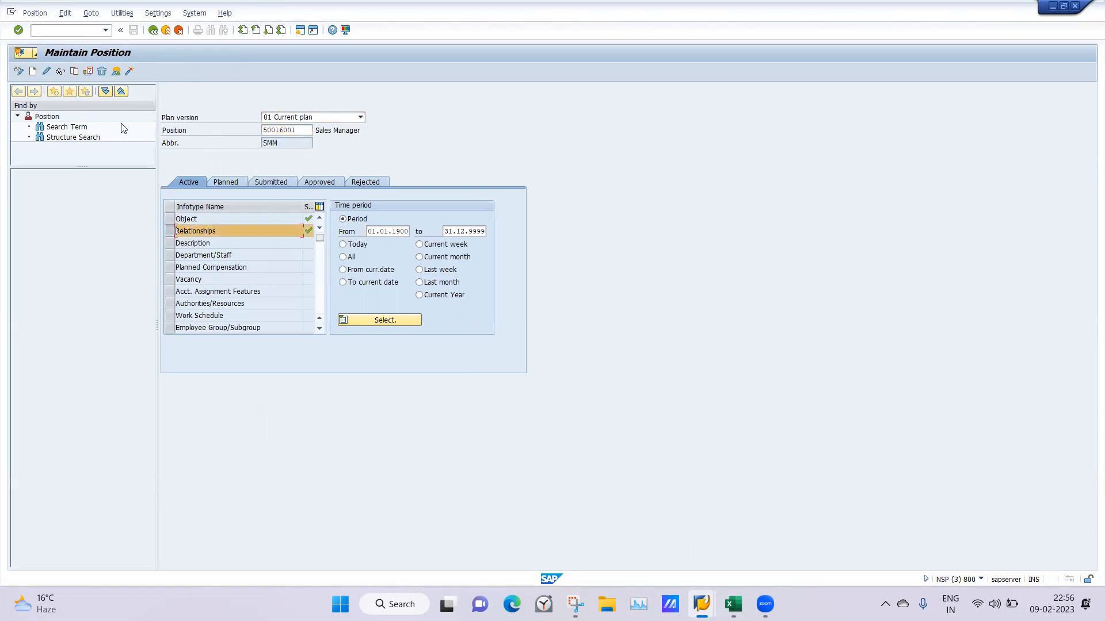
{"action": "left_click", "coordinate": [115, 73]}
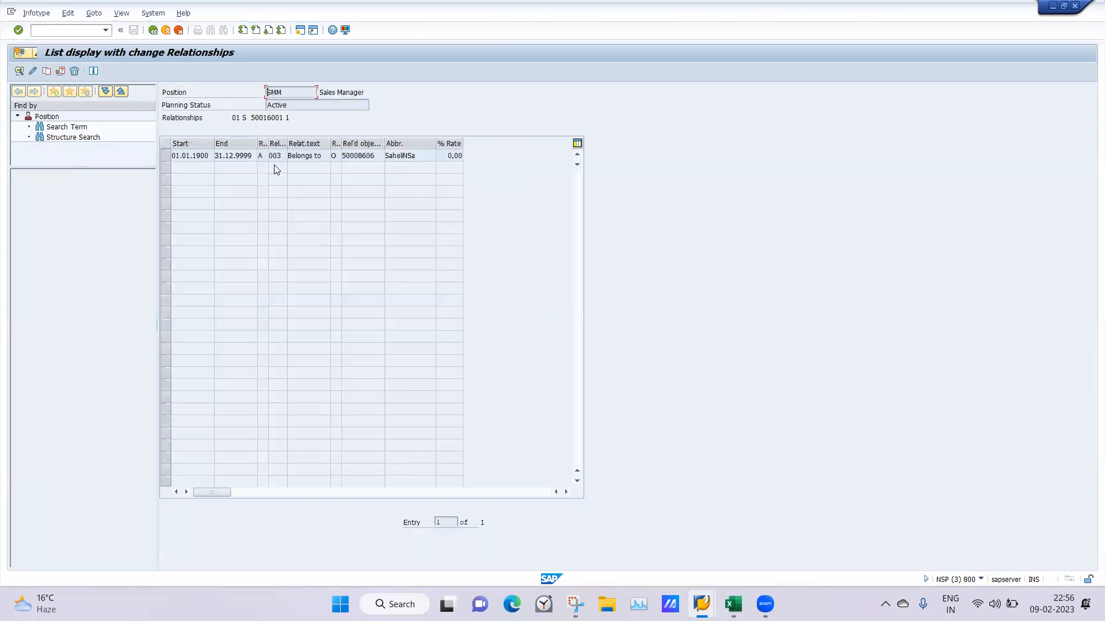
{"action": "left_click", "coordinate": [163, 158]}
{"action": "left_click", "coordinate": [32, 72]}
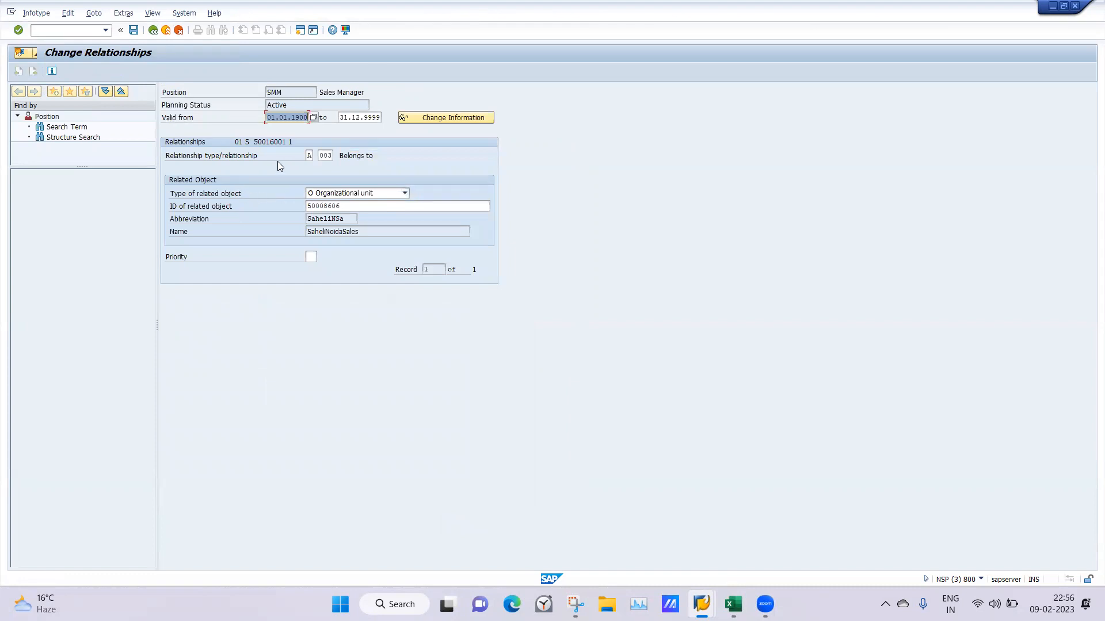
{"action": "left_click", "coordinate": [153, 30]}
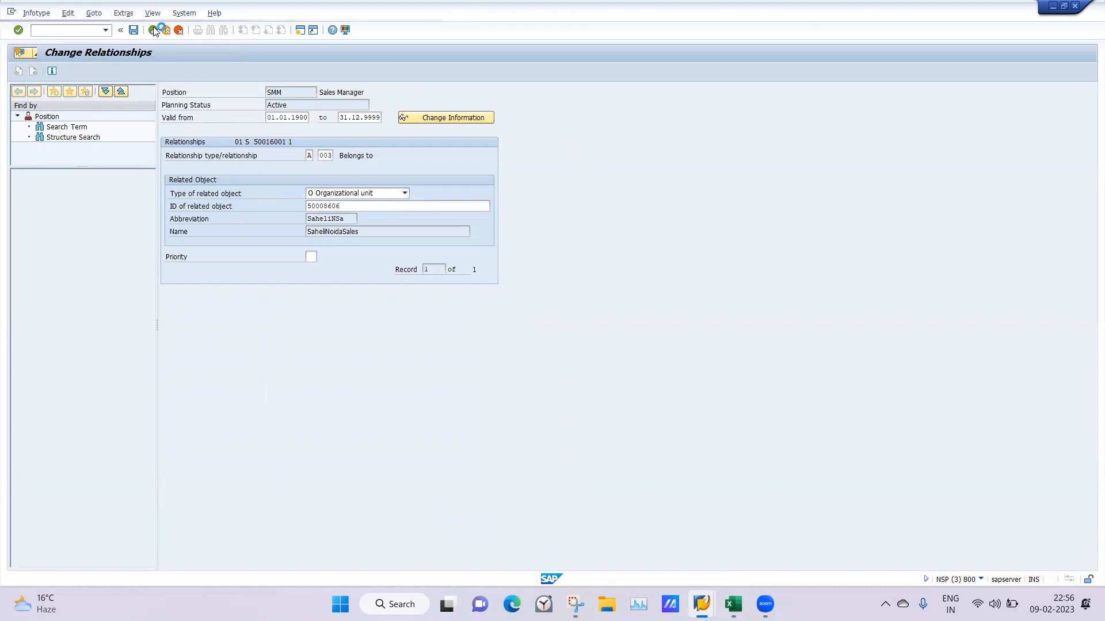
Switch to the SAP Easy Access session and start PO01 - Work center under Expert Mode
{"action": "mouse_move", "coordinate": [701, 604]}
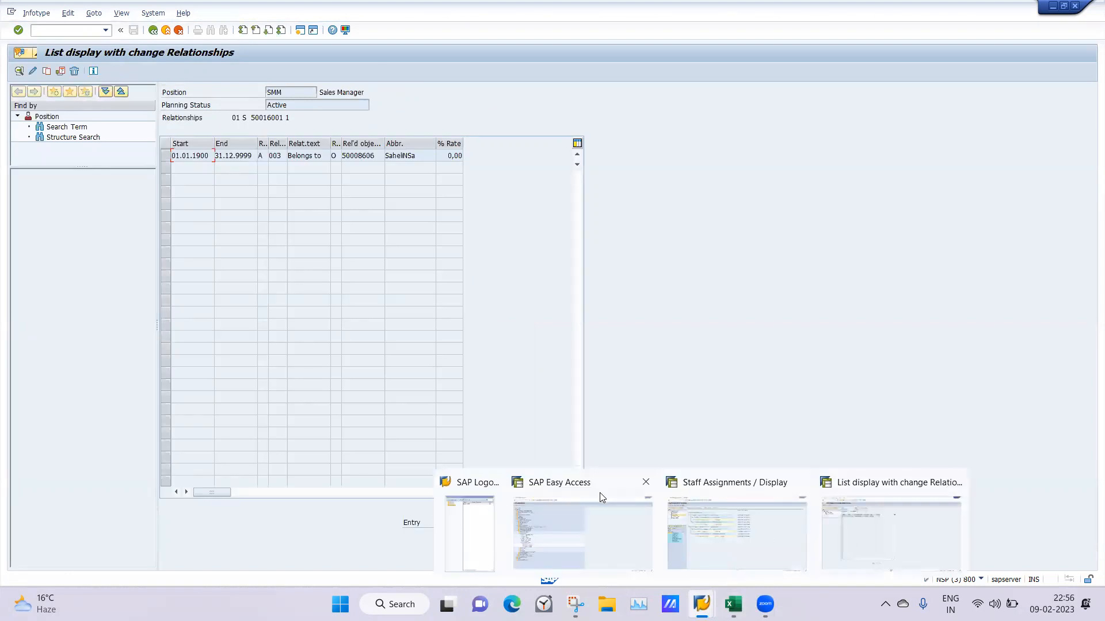
{"action": "left_click", "coordinate": [599, 533]}
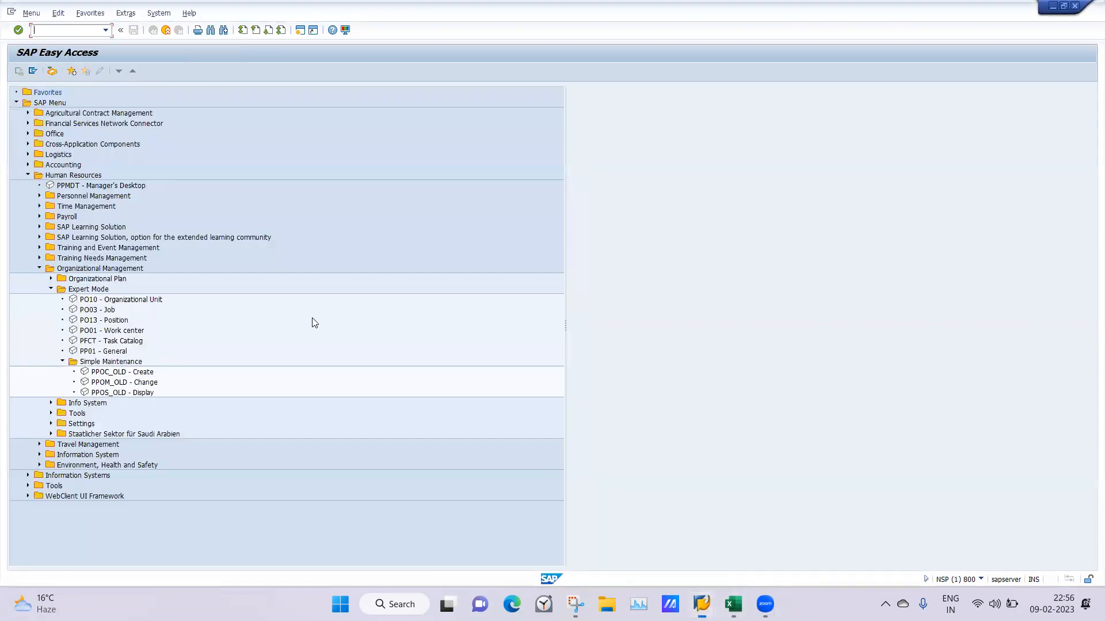
{"action": "double_click", "coordinate": [91, 331]}
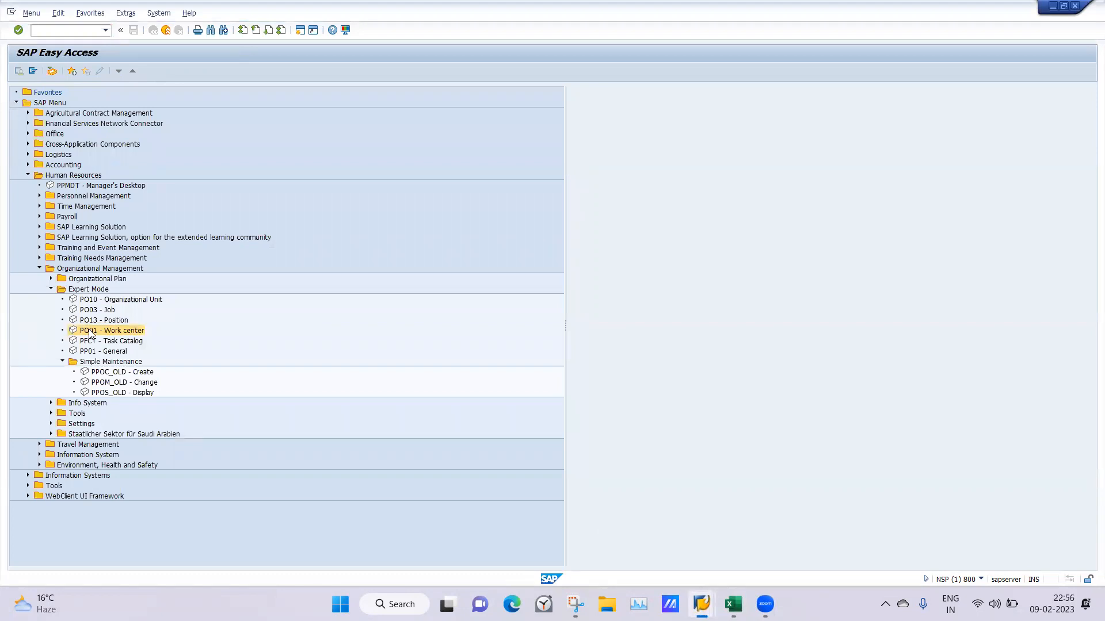